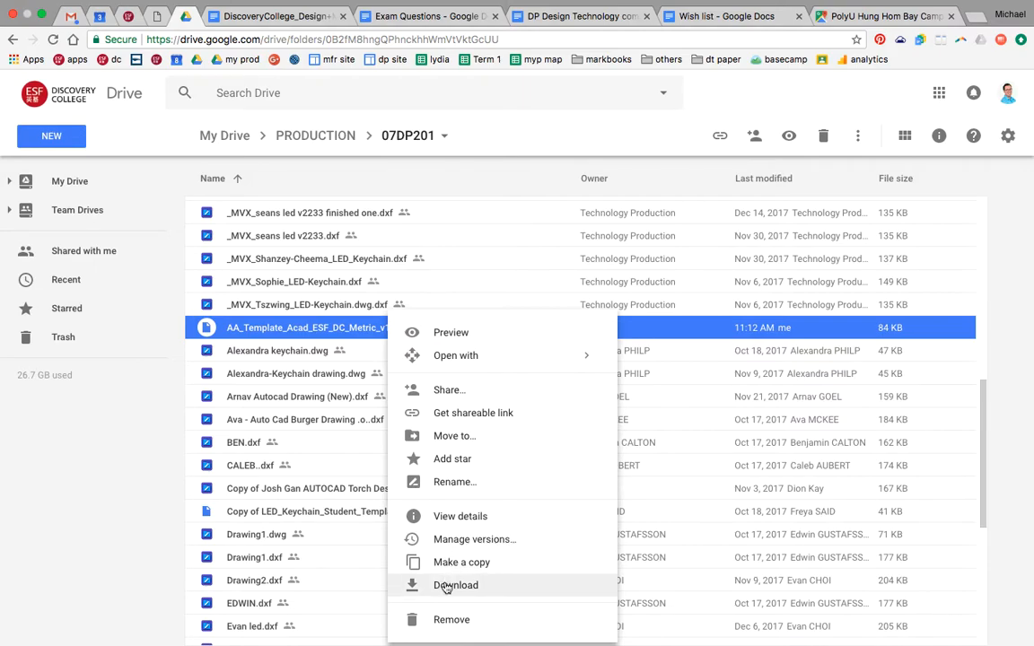
- Download AA_Template_Acad_ESF_DC_Metric_v1718_002.dwt from the 07DP201 folder and open the template from Downloads in AutoCAD 2015
click(446, 586)
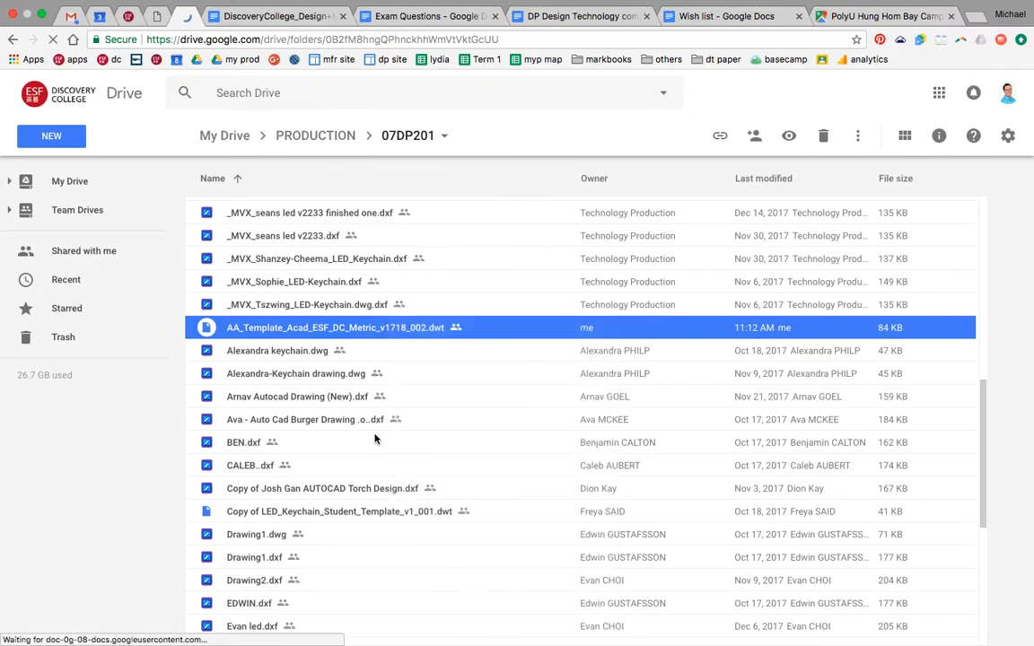
key(ctrl+Left)
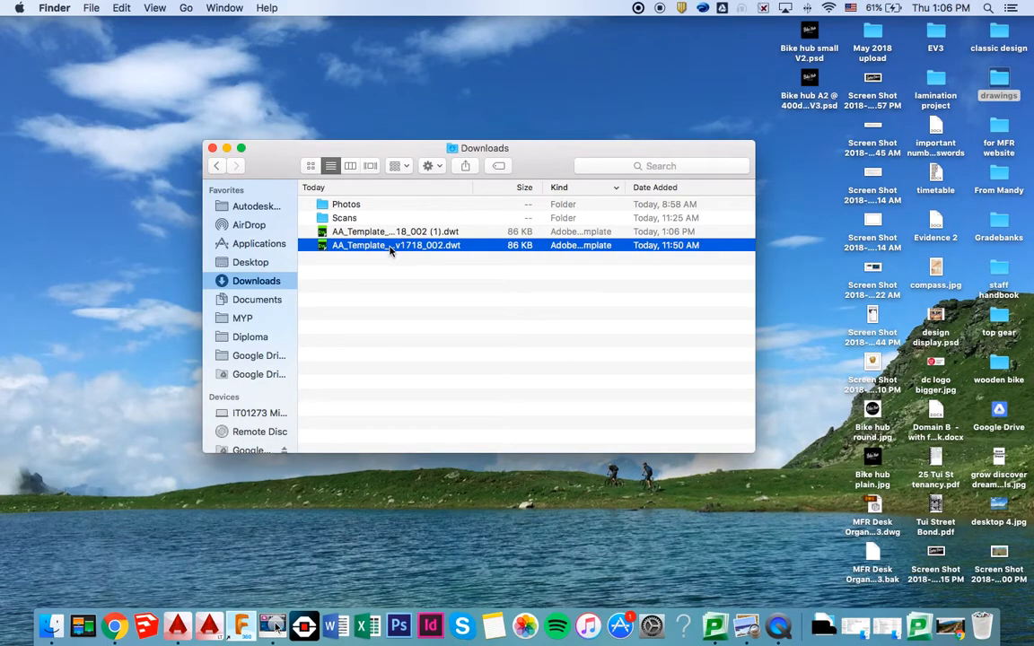
right_click(390, 250)
mouse_move(414, 272)
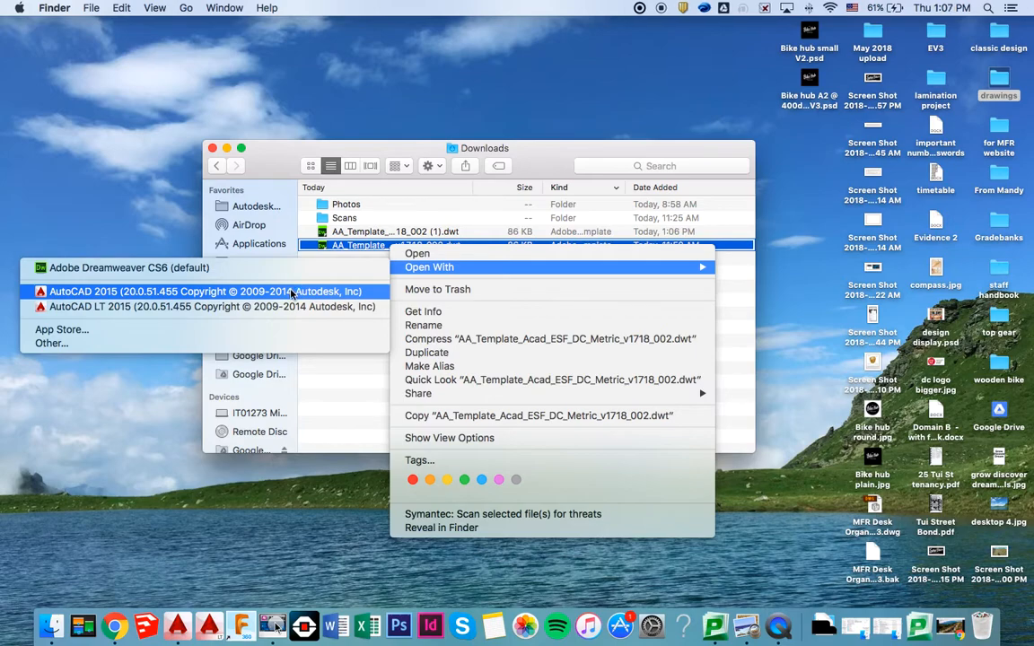
click(291, 291)
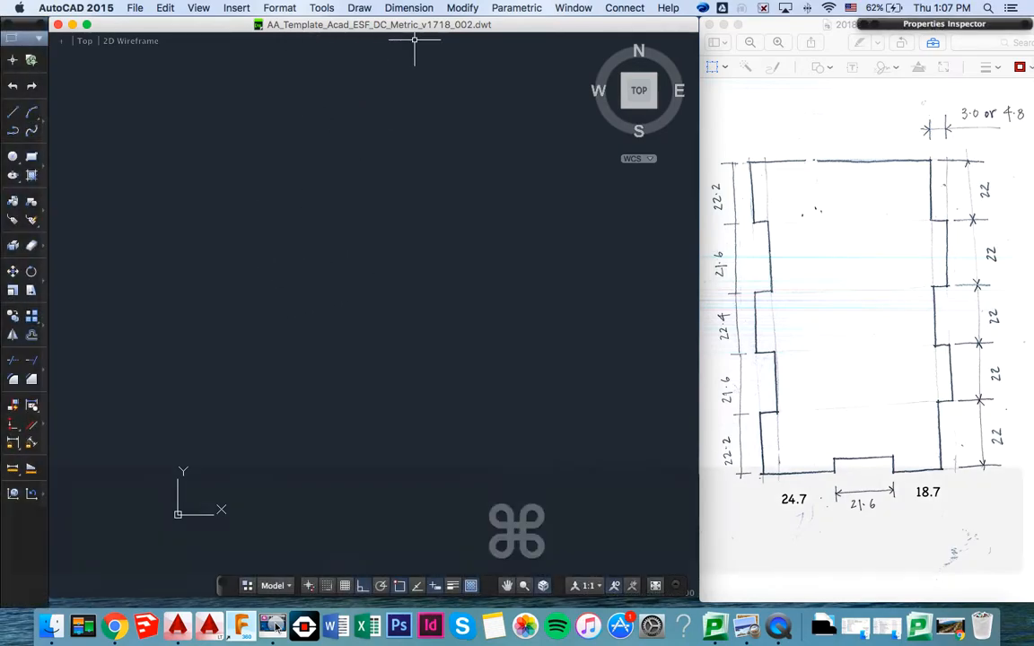
- Start saving the template as a new drawing on the Desktop in AutoCAD 2013 Drawing (*.dwg) format
key(shift+super+s)
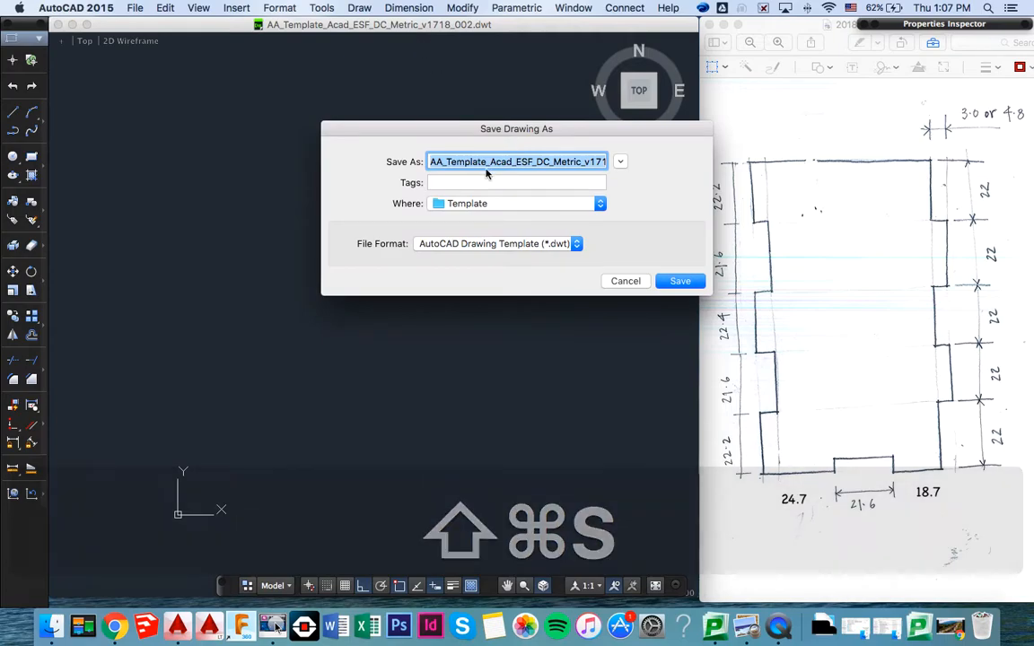
click(601, 204)
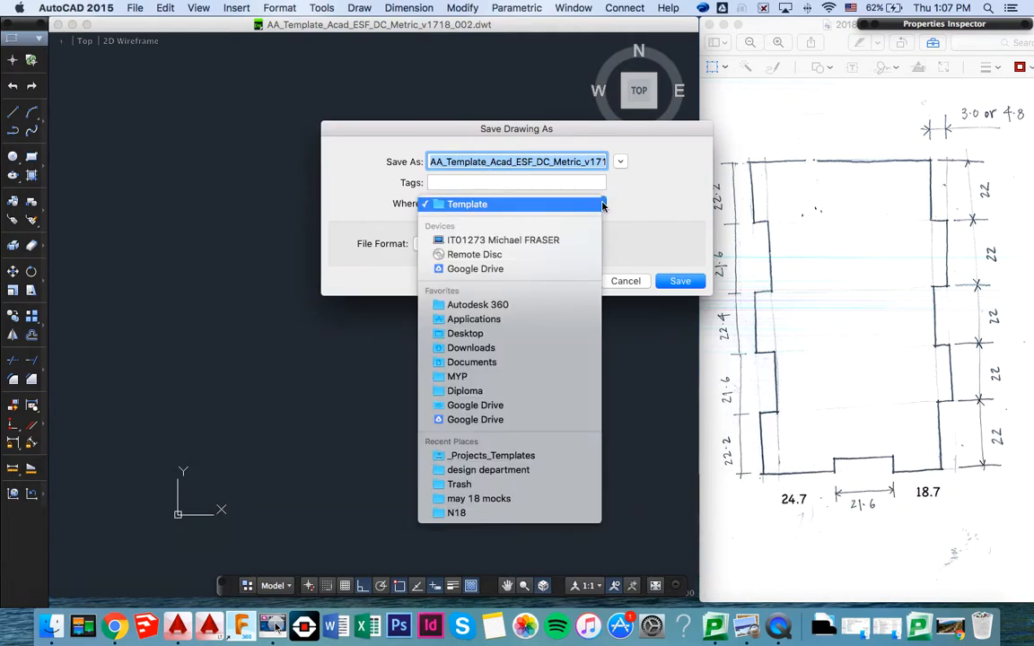
click(483, 333)
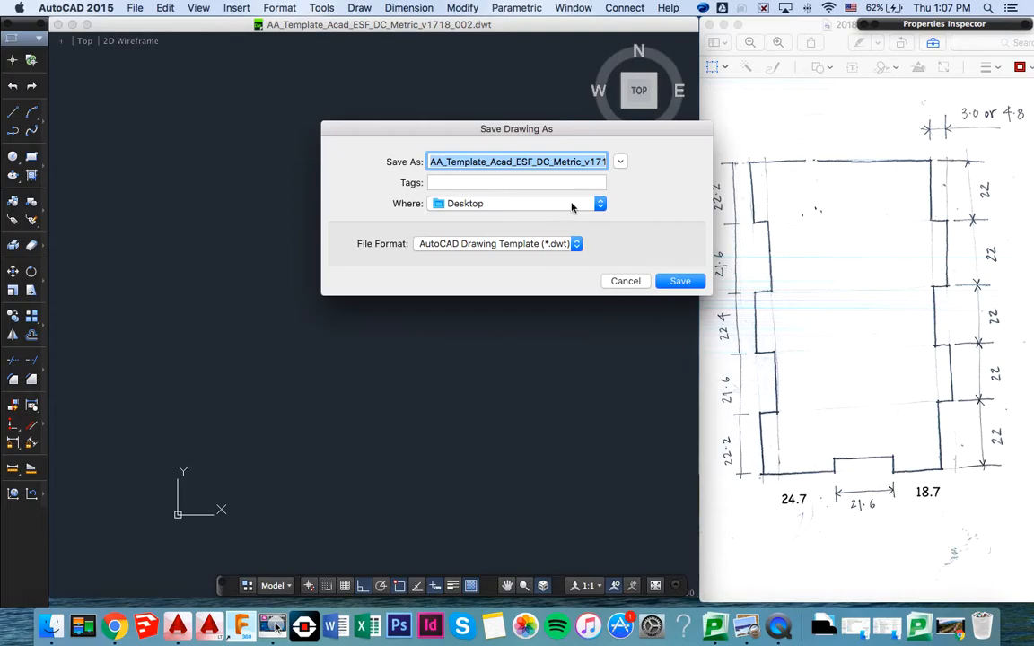
click(576, 241)
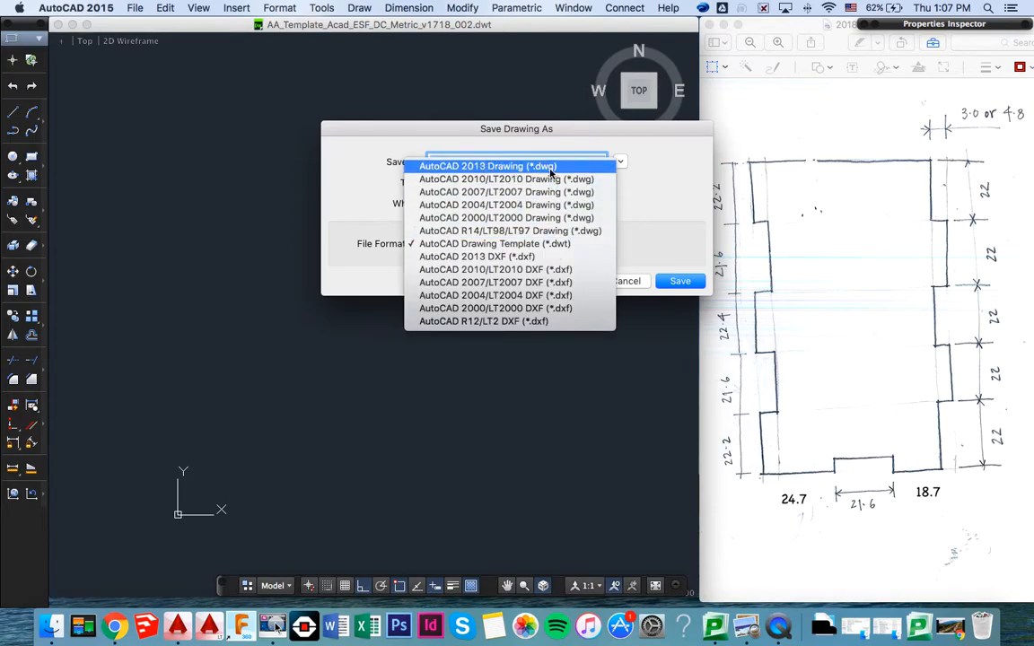
click(530, 166)
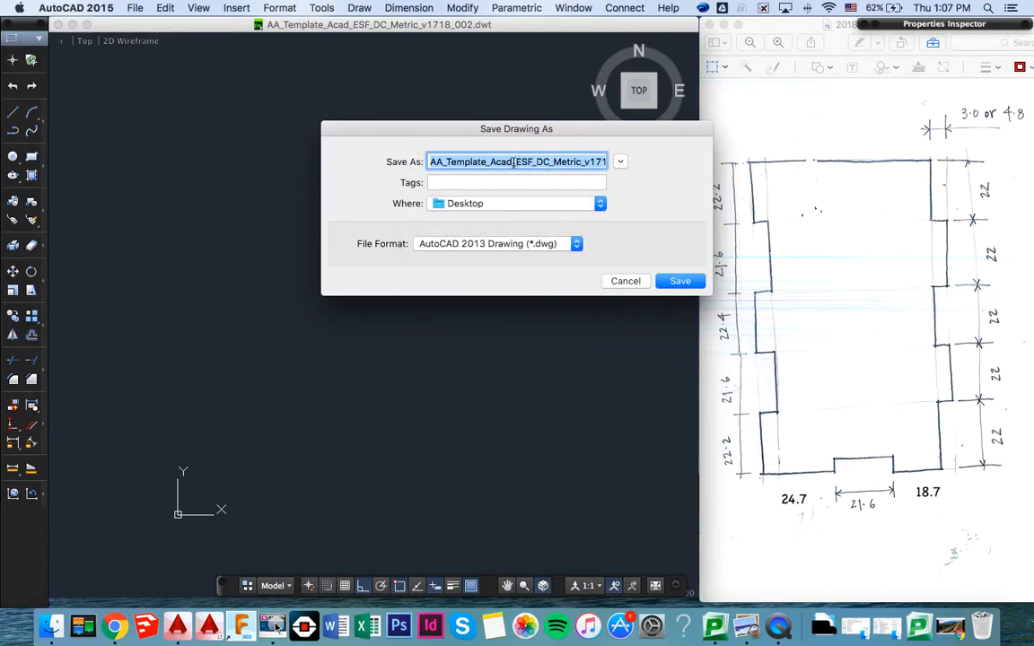
- Name the new drawing "MFR Desk Organiser 004" and save it
text(MFR)
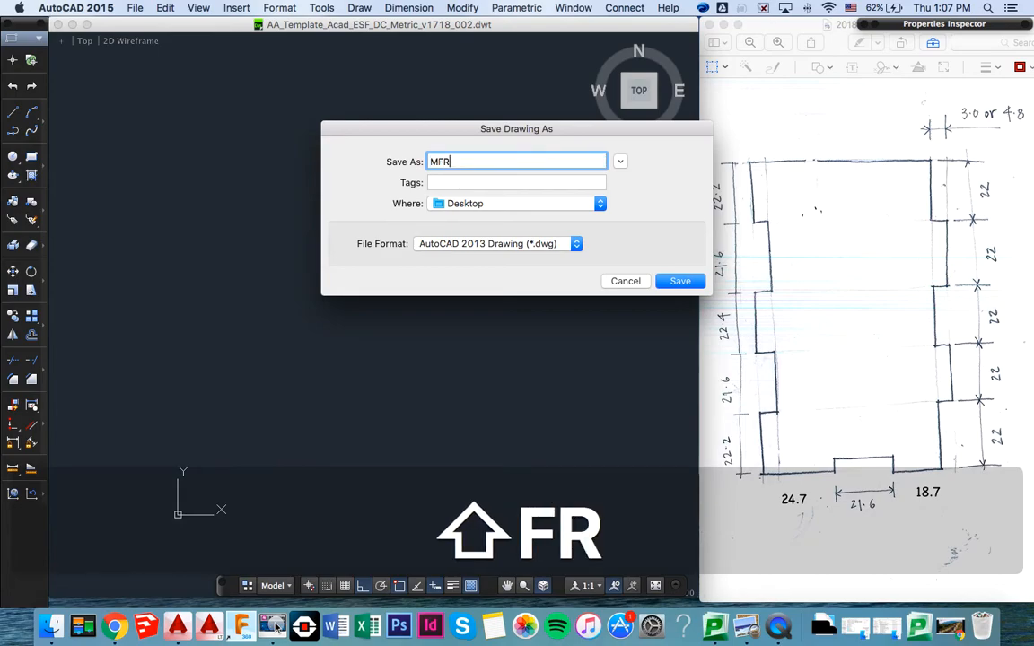
text( DESK)
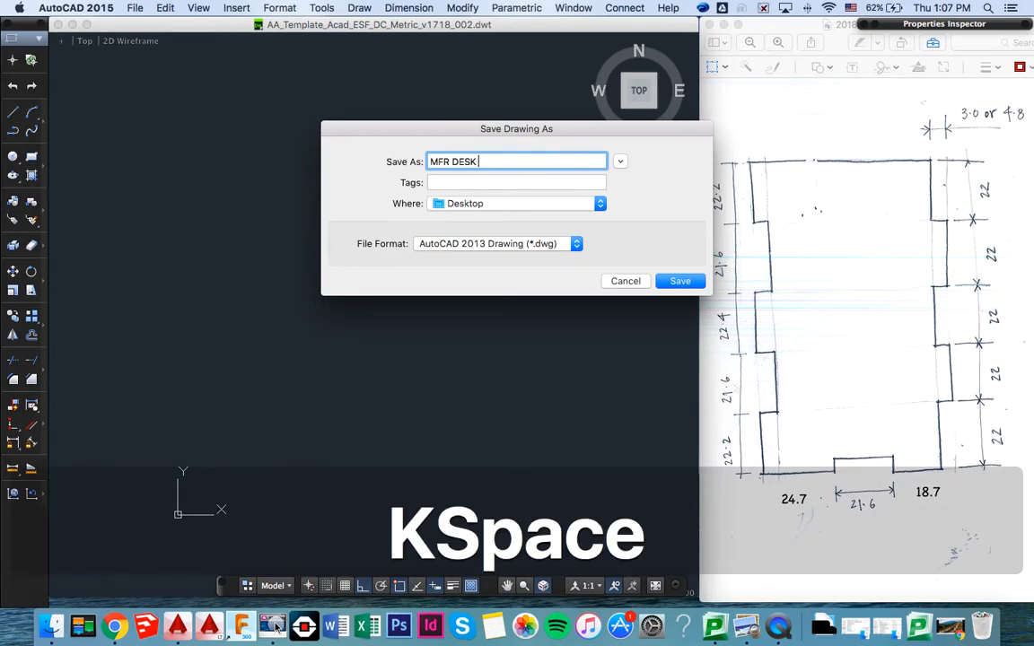
key(BackSpace)
key(BackSpace)
key(BackSpace)
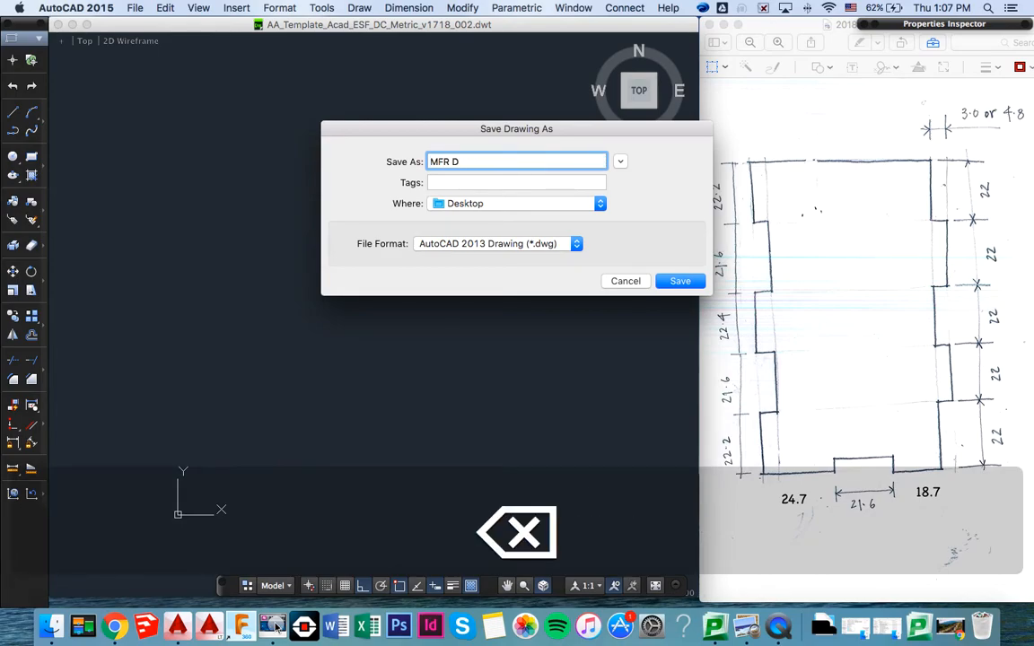
key(Tab)
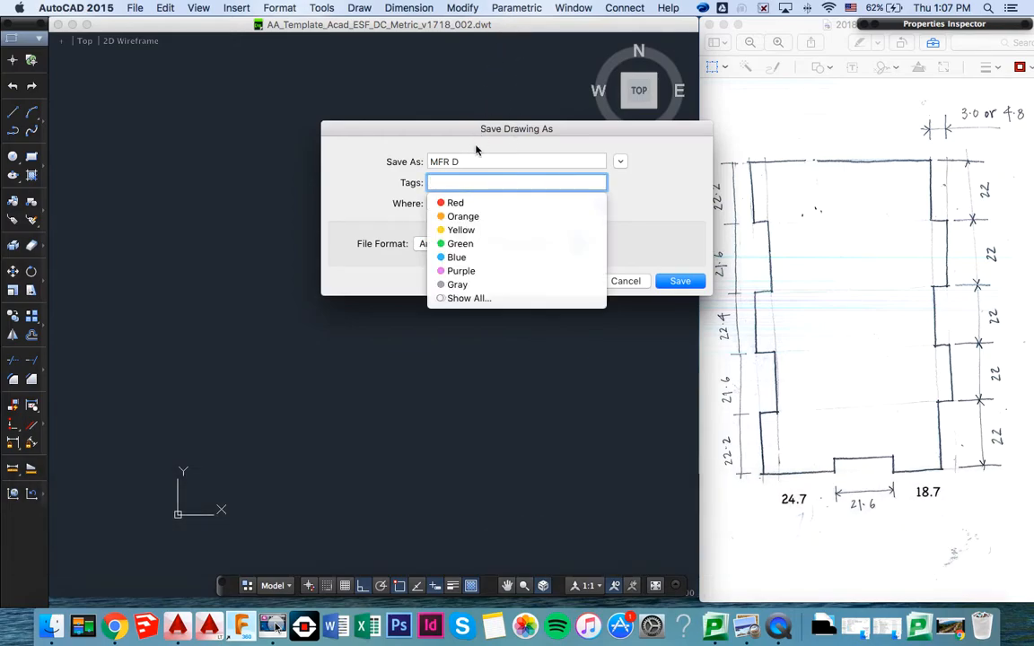
click(464, 162)
text(e)
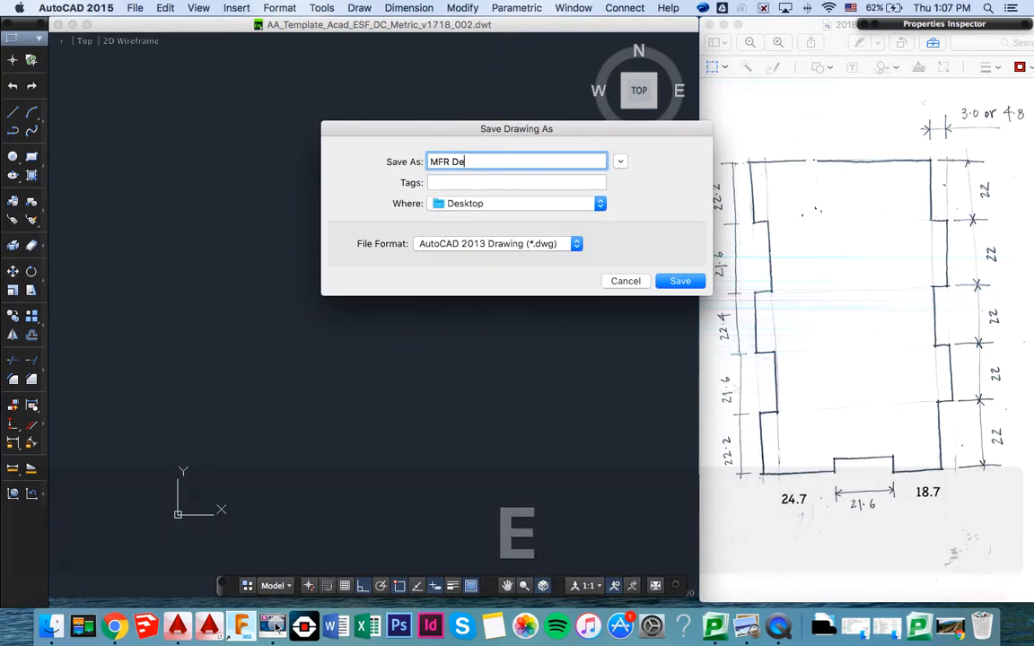
text(sk Org)
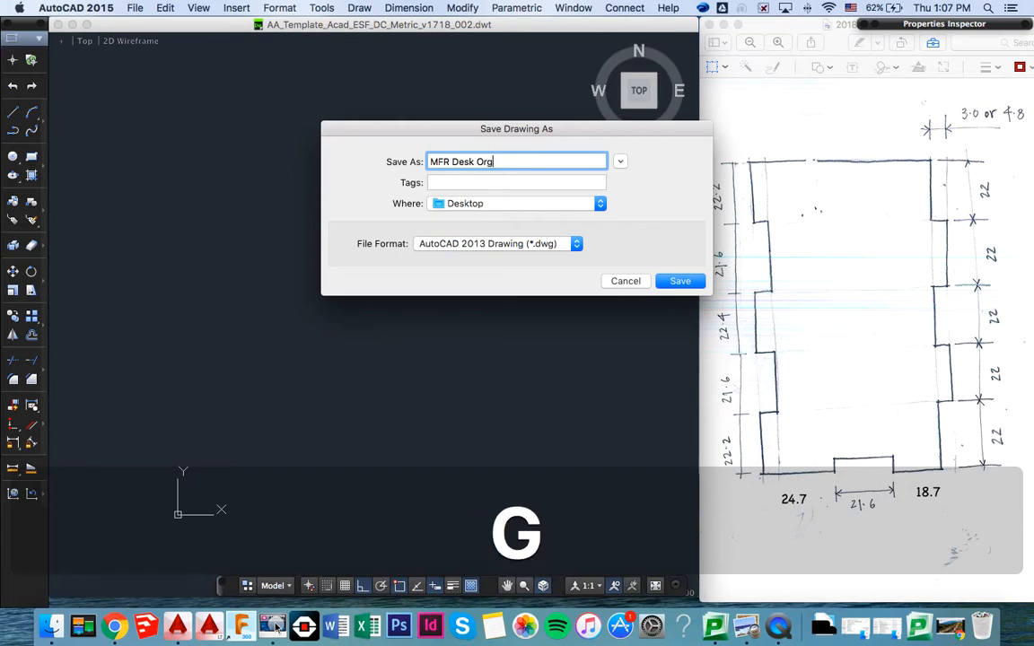
text(aniser )
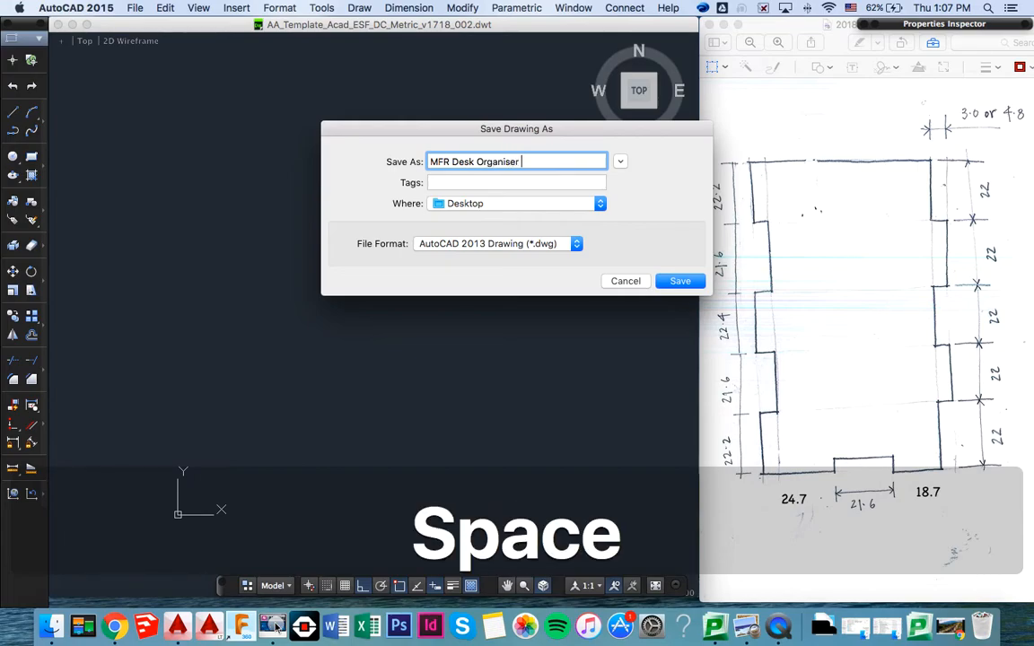
text(004)
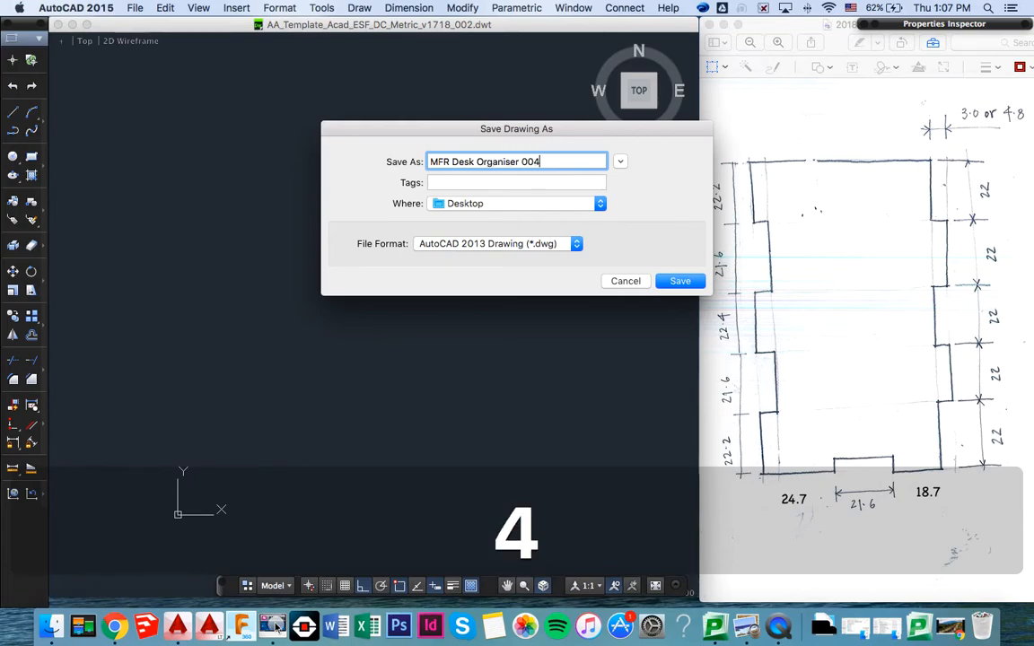
click(680, 282)
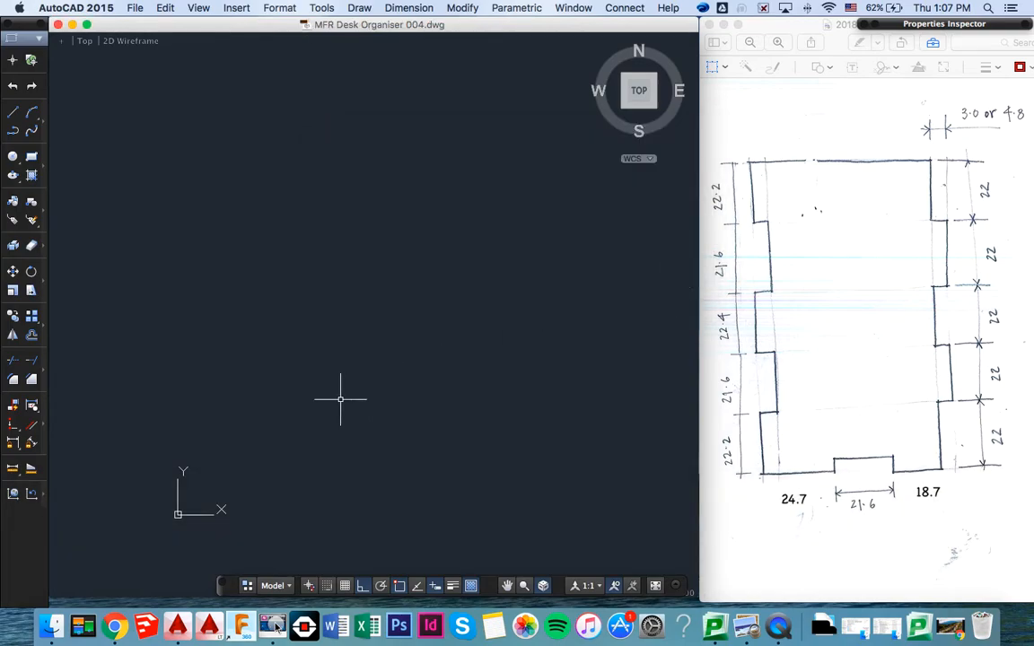
- Turn on the grid display and switch off the Center, Node, Intersection, Extension and Insertion object snaps
click(345, 586)
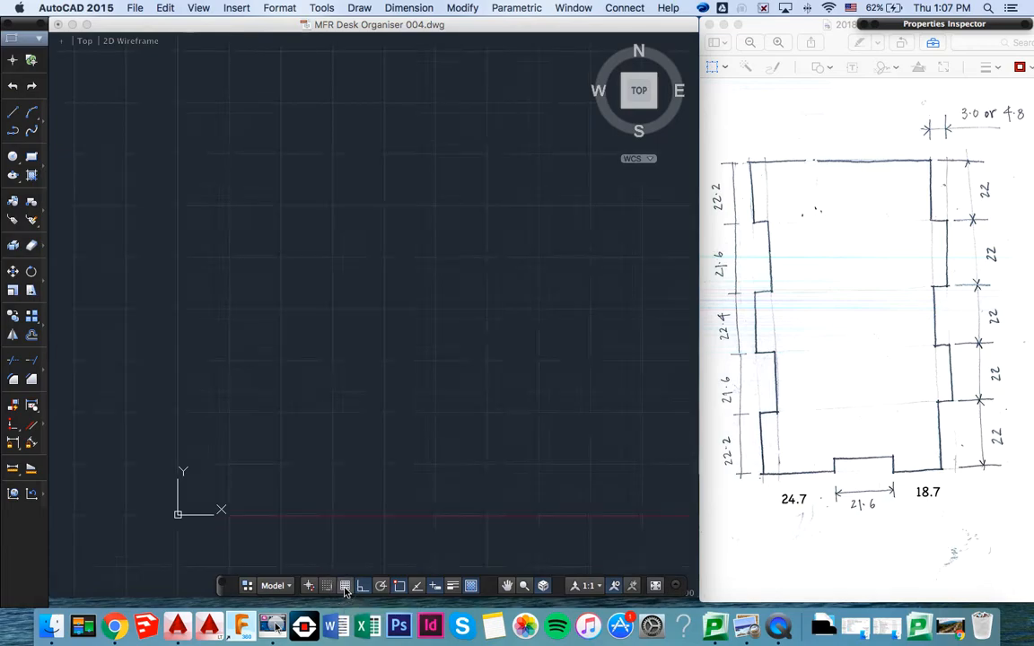
click(396, 587)
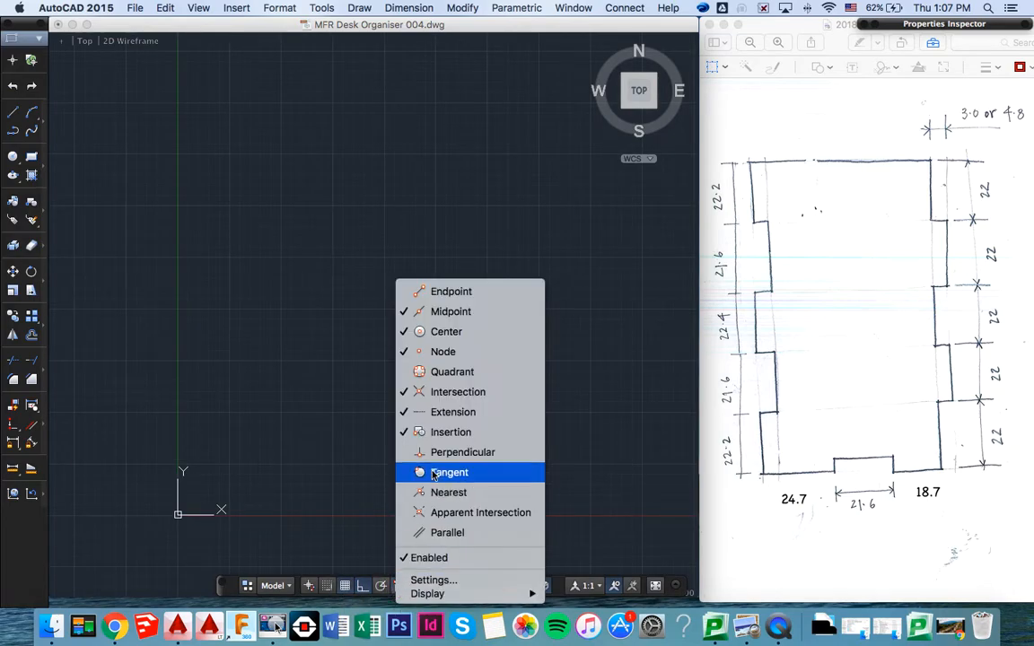
click(405, 332)
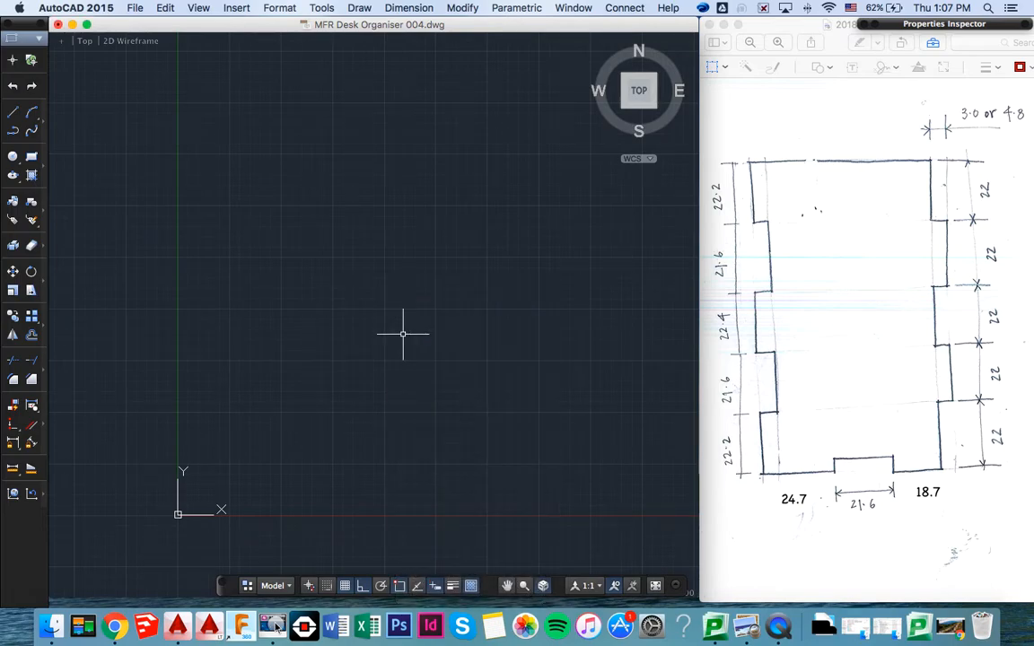
click(402, 587)
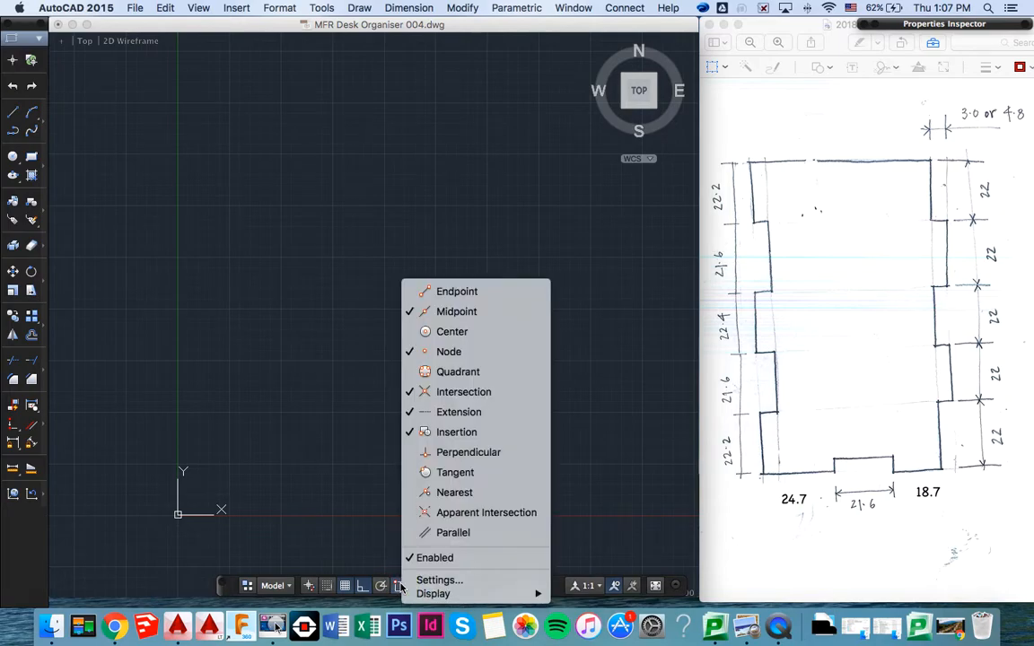
click(409, 351)
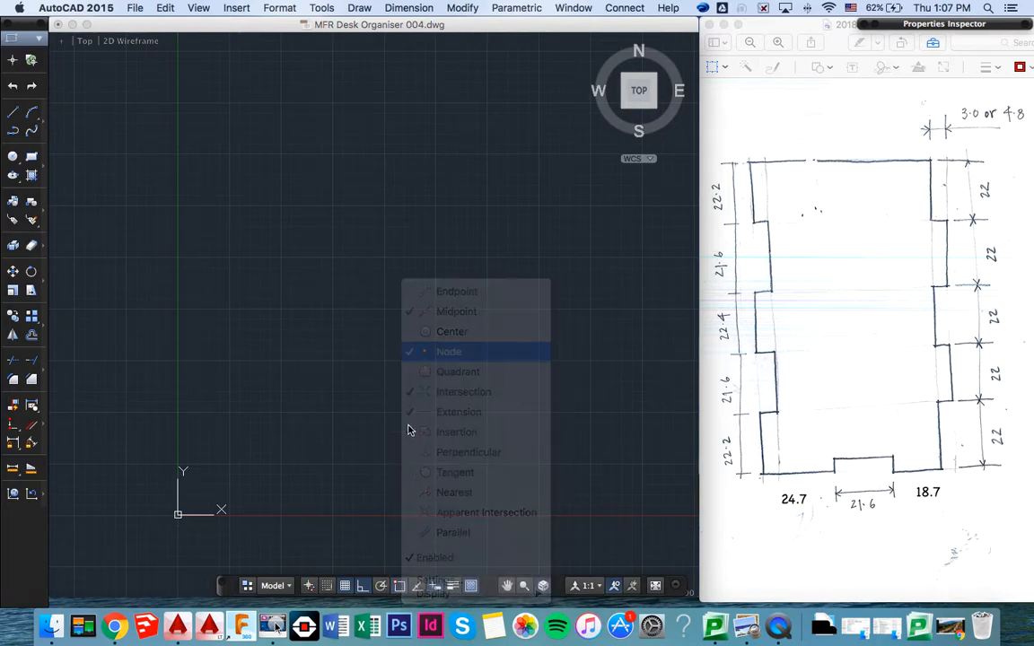
click(399, 590)
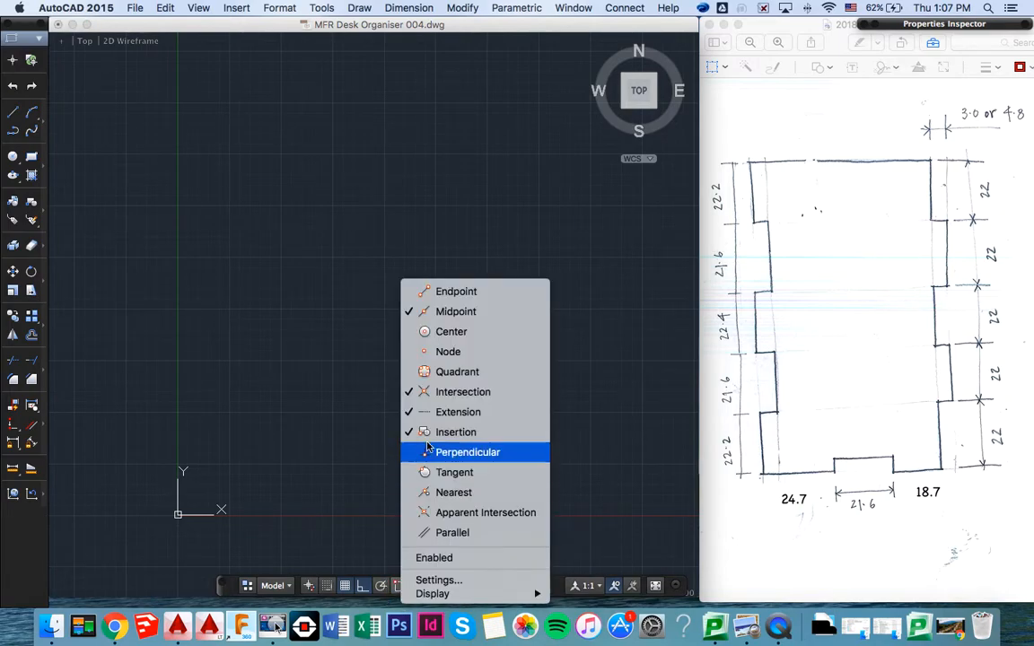
click(431, 391)
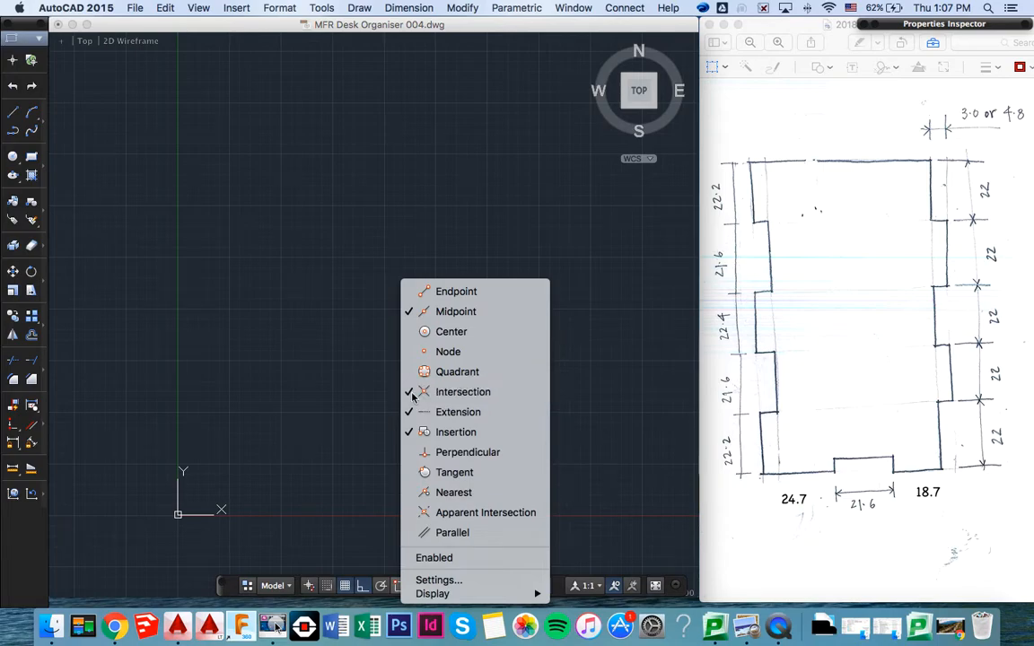
click(399, 586)
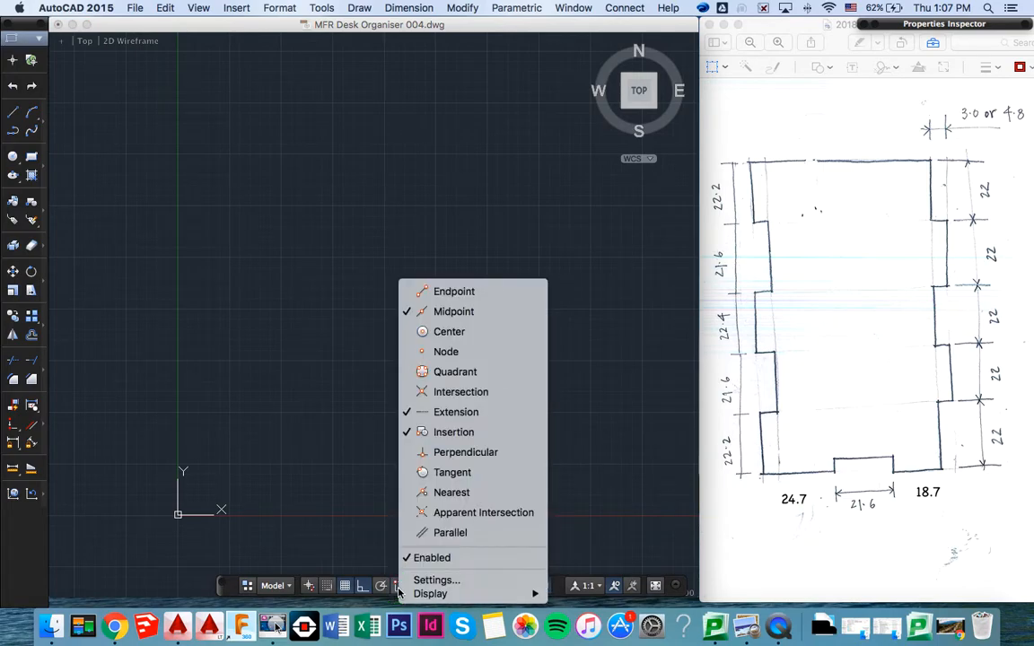
click(405, 412)
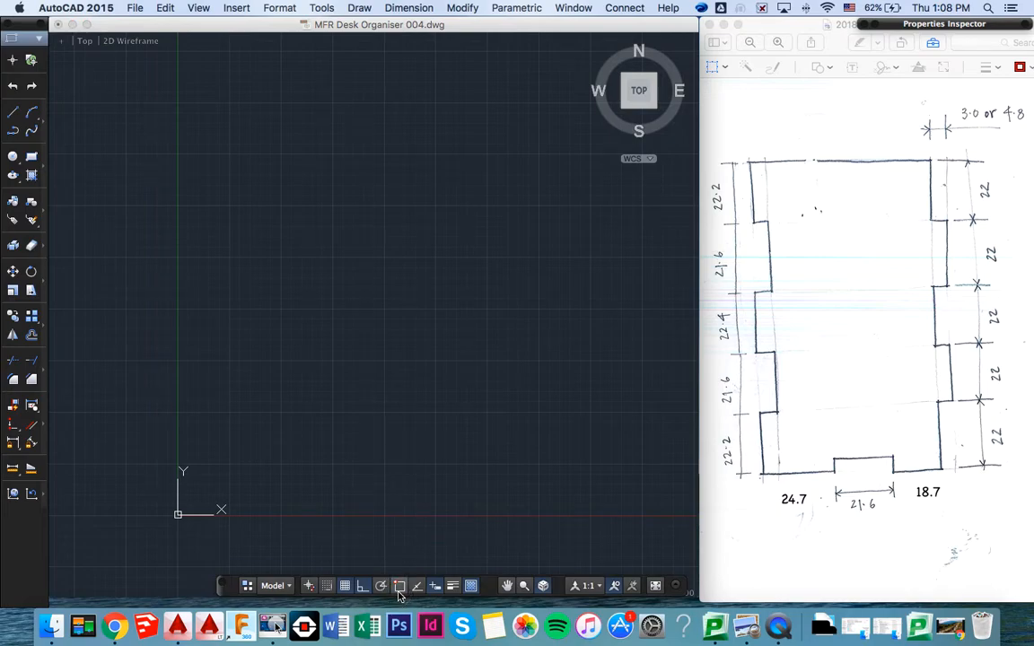
click(400, 588)
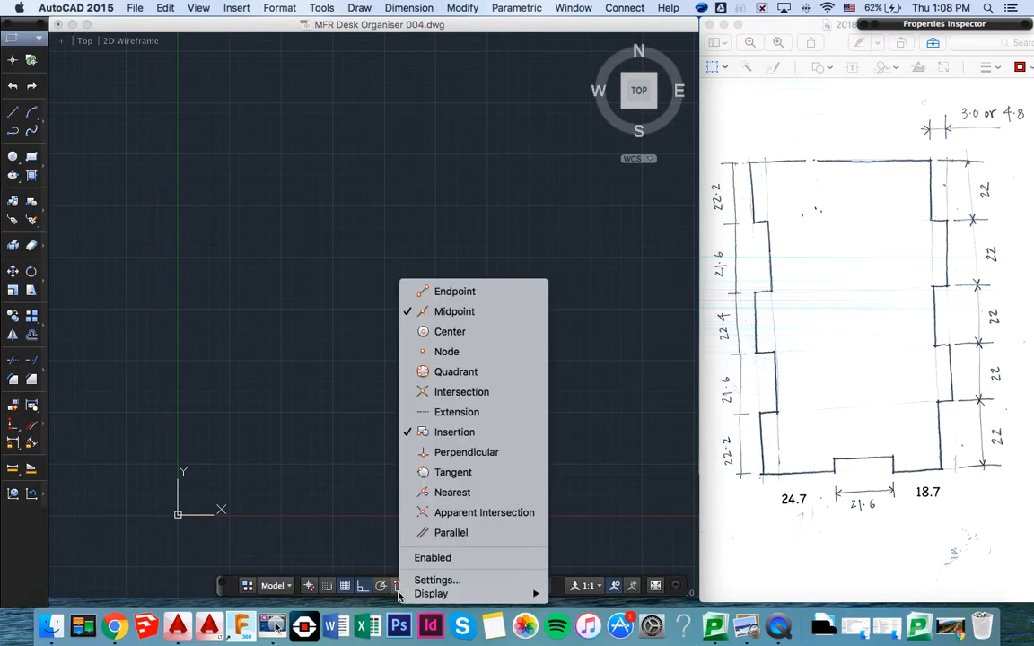
click(406, 433)
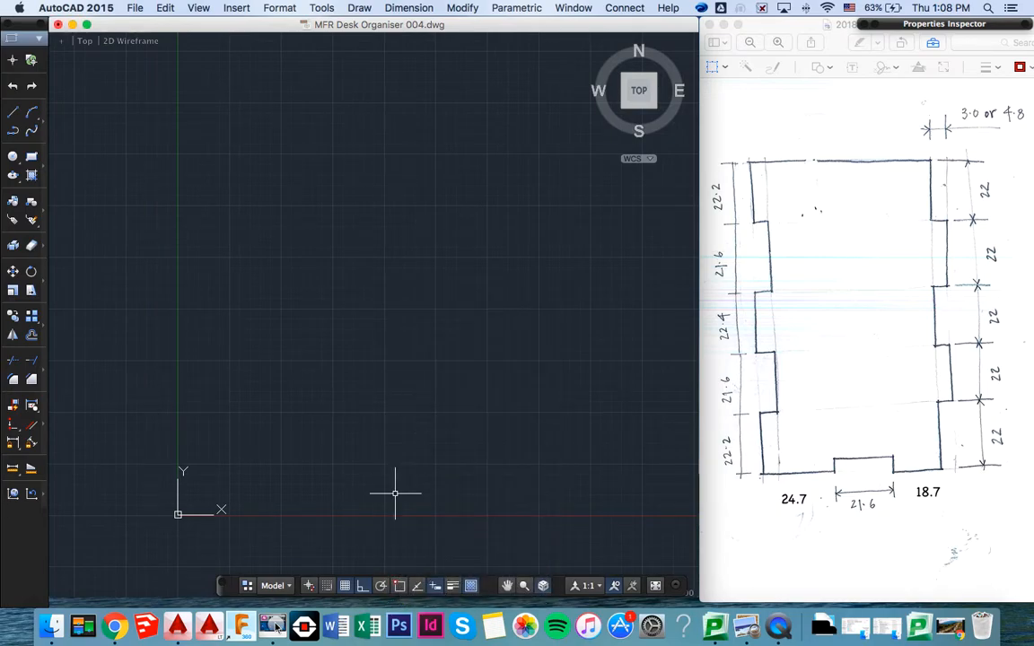
- Switch on the Endpoint object snap in addition to Midpoint and check the list of active snaps
click(401, 588)
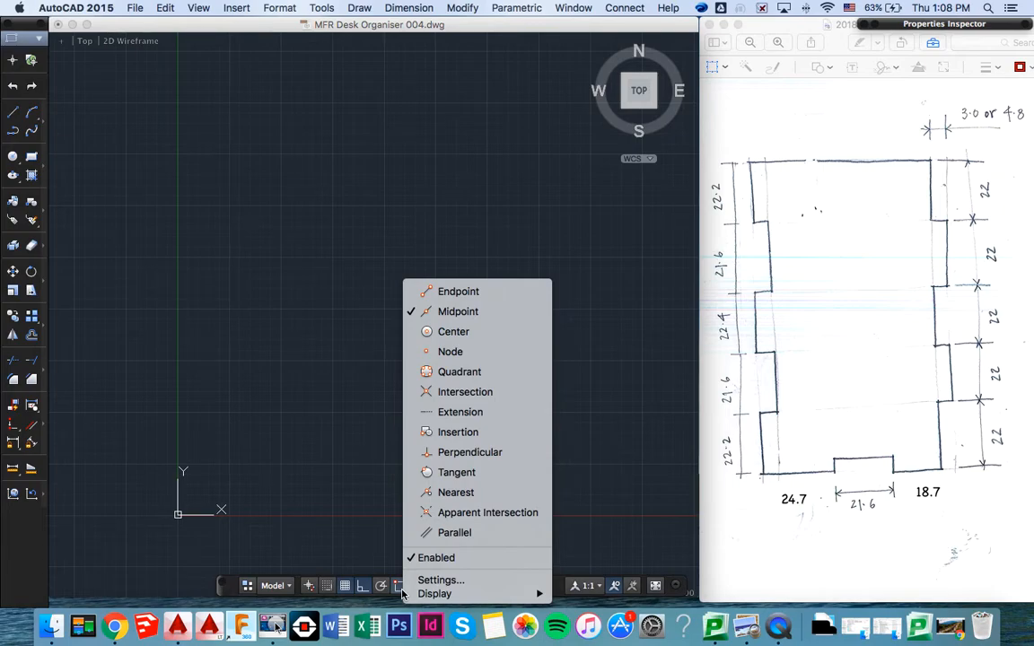
click(416, 291)
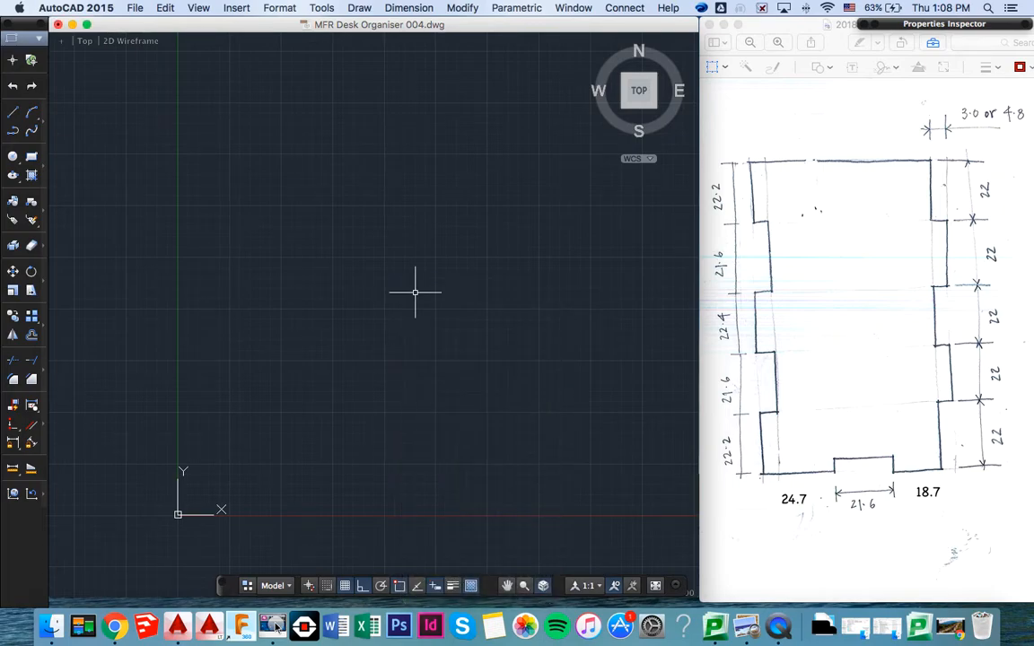
click(398, 588)
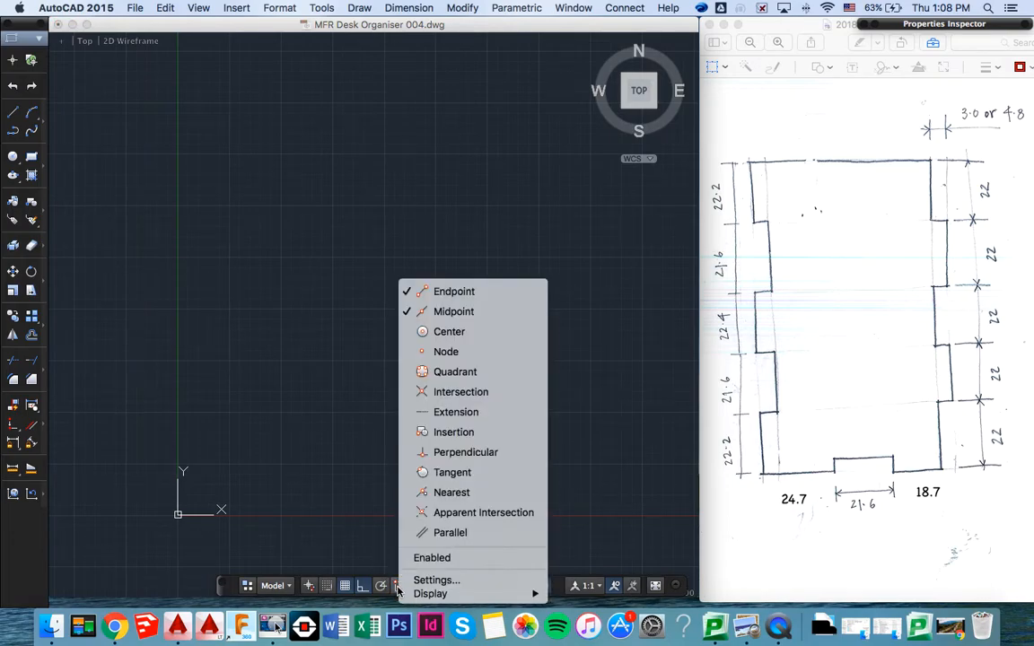
click(399, 588)
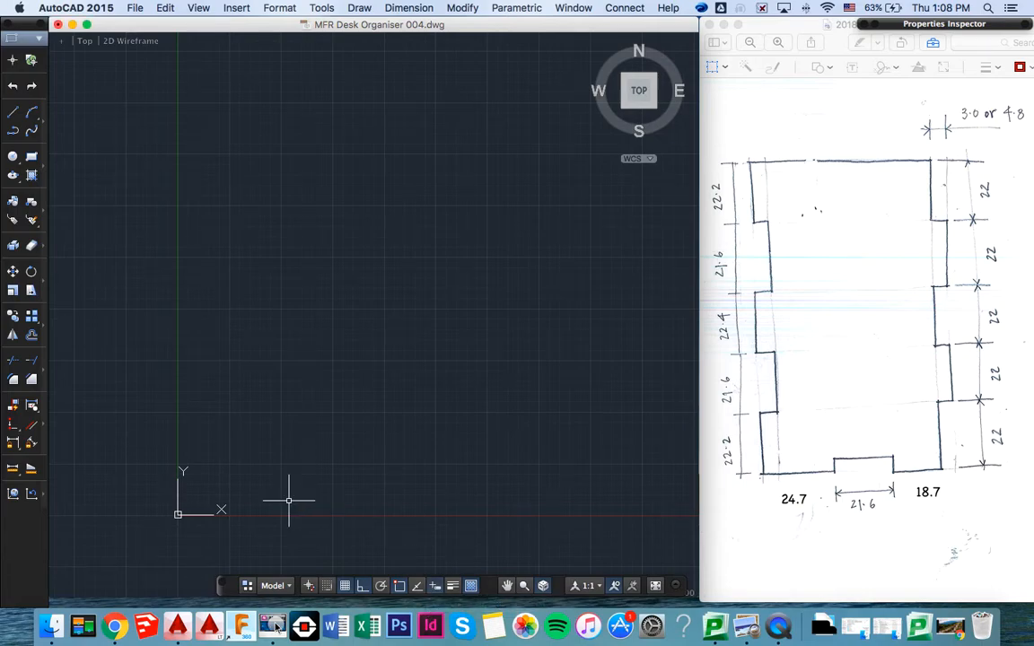
- Draw a 65 by 65 mm rectangle with its first corner at the origin 0,0
text(rect)
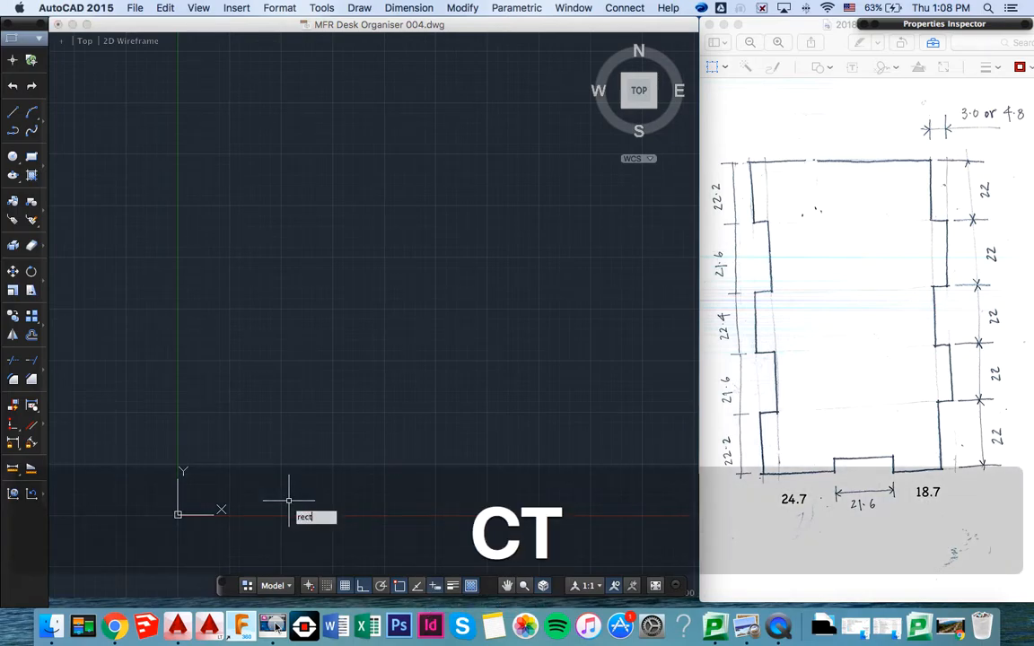
key(Return)
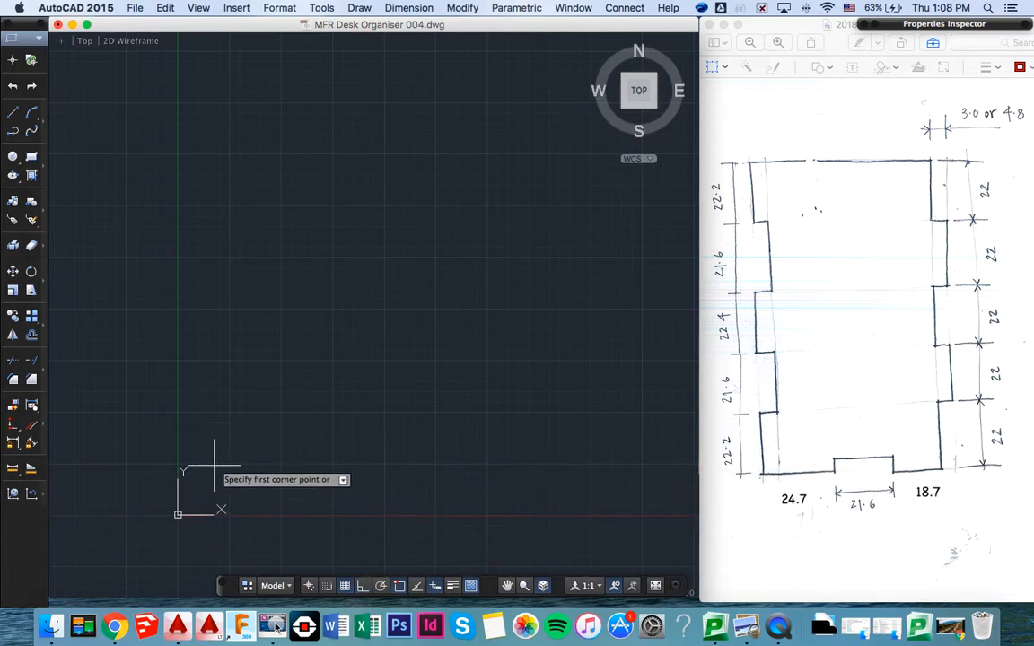
text(0,0,0)
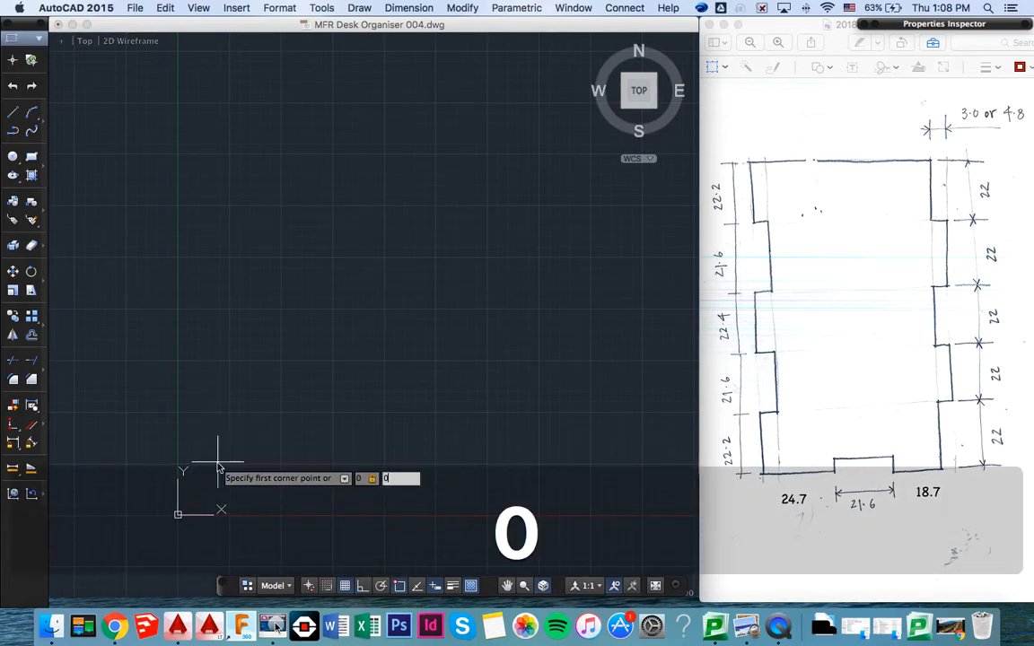
key(Return)
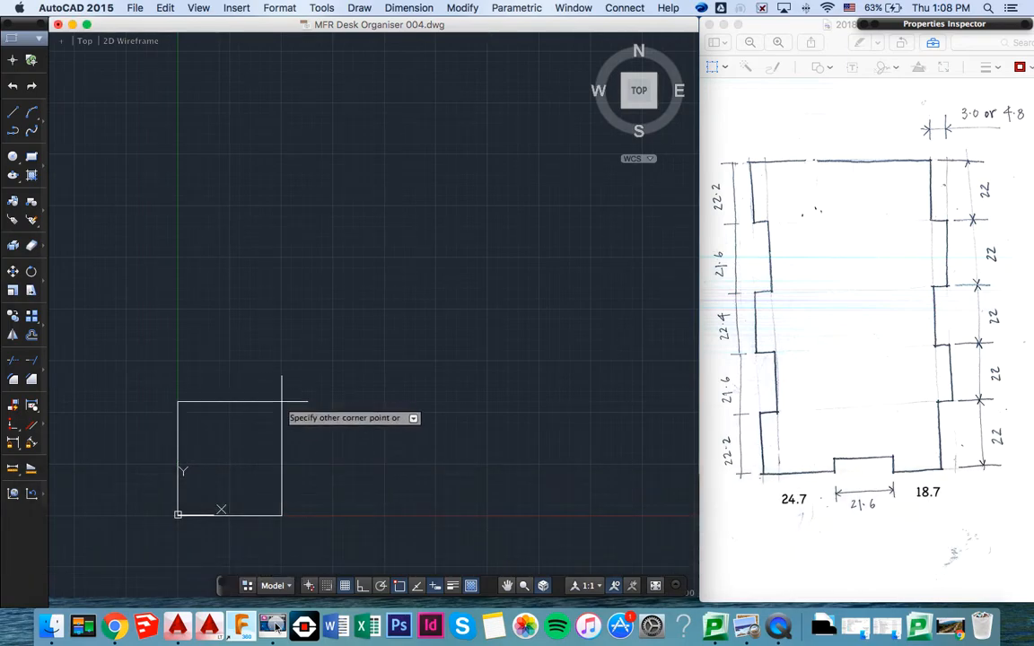
text(65)
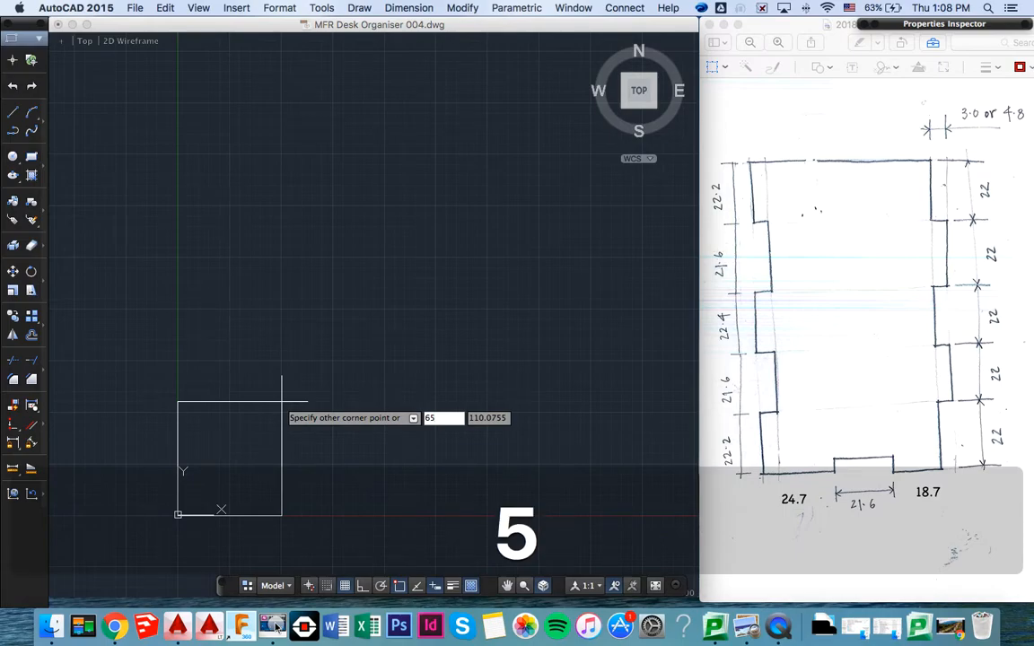
key(Tab)
text(5)
key(Return)
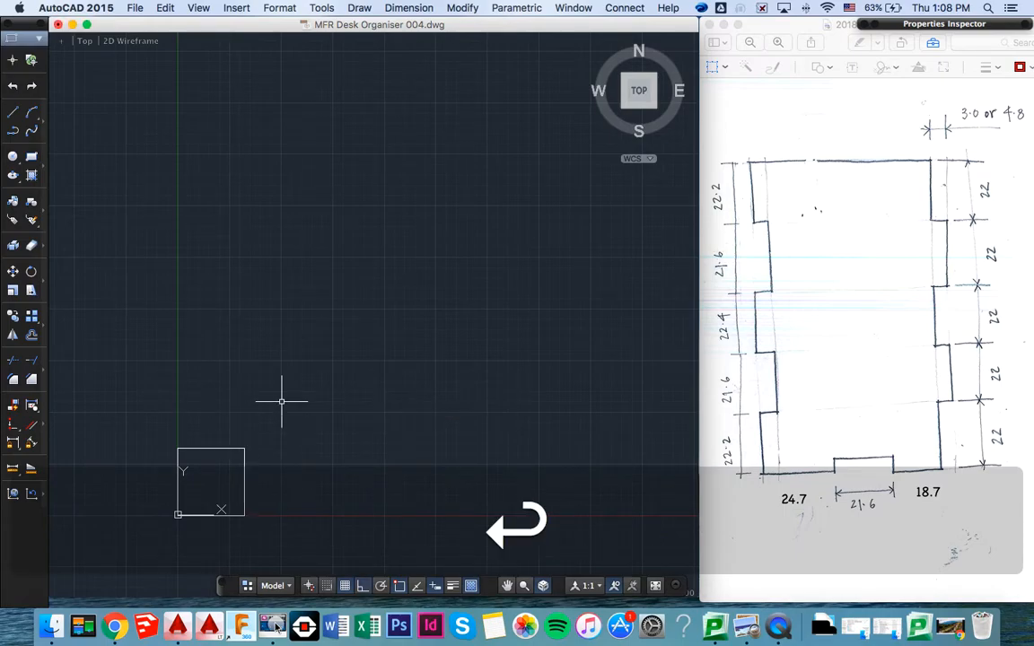
- Offset the 65 mm square inward by 3 mm
scroll(221, 463, up, 4)
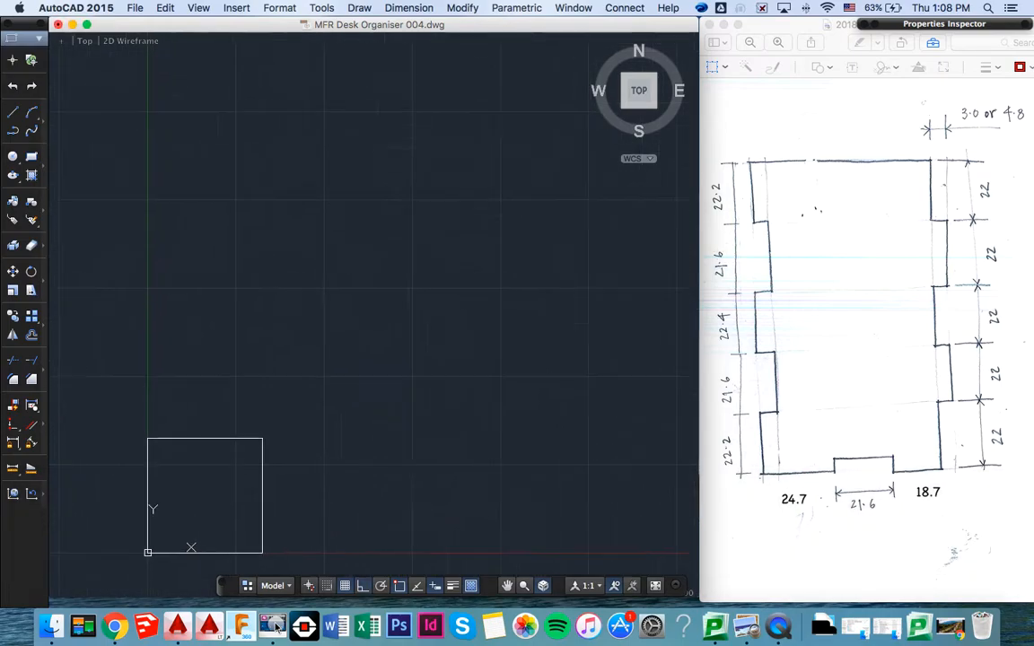
middle_drag(222, 466, 277, 314)
scroll(276, 361, up, 4)
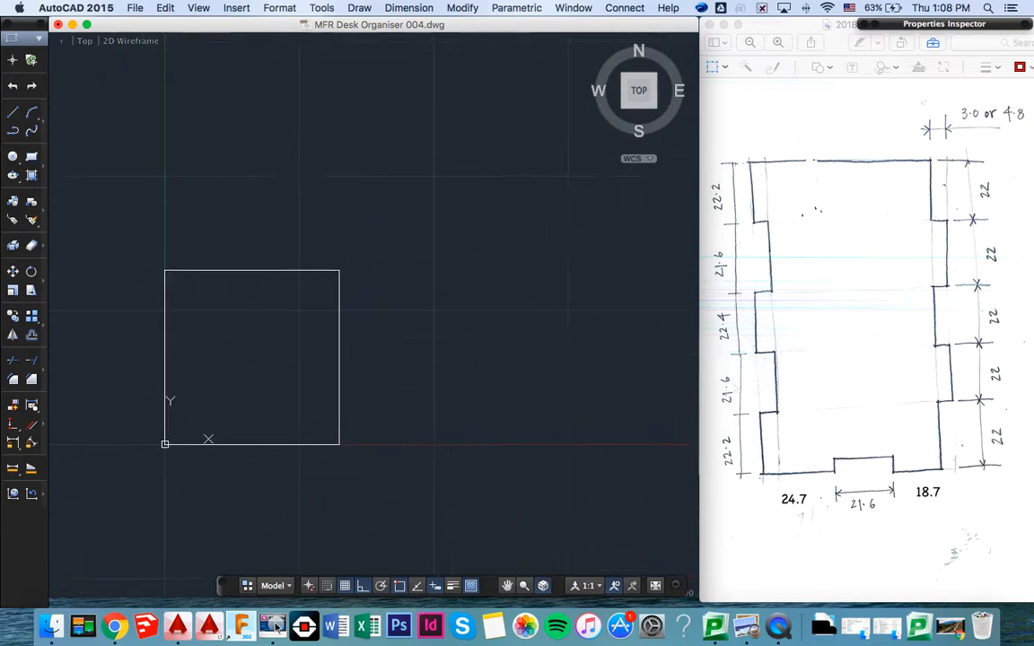
scroll(276, 362, left, 3)
scroll(275, 361, down, 3)
scroll(275, 361, up, 2)
scroll(275, 361, up, 1)
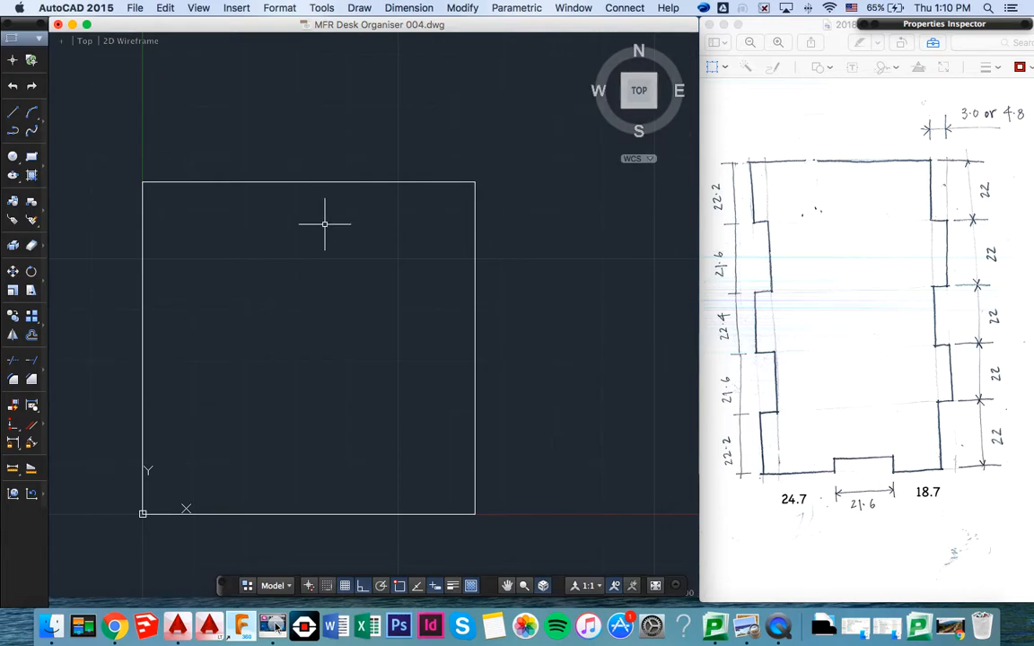
click(298, 249)
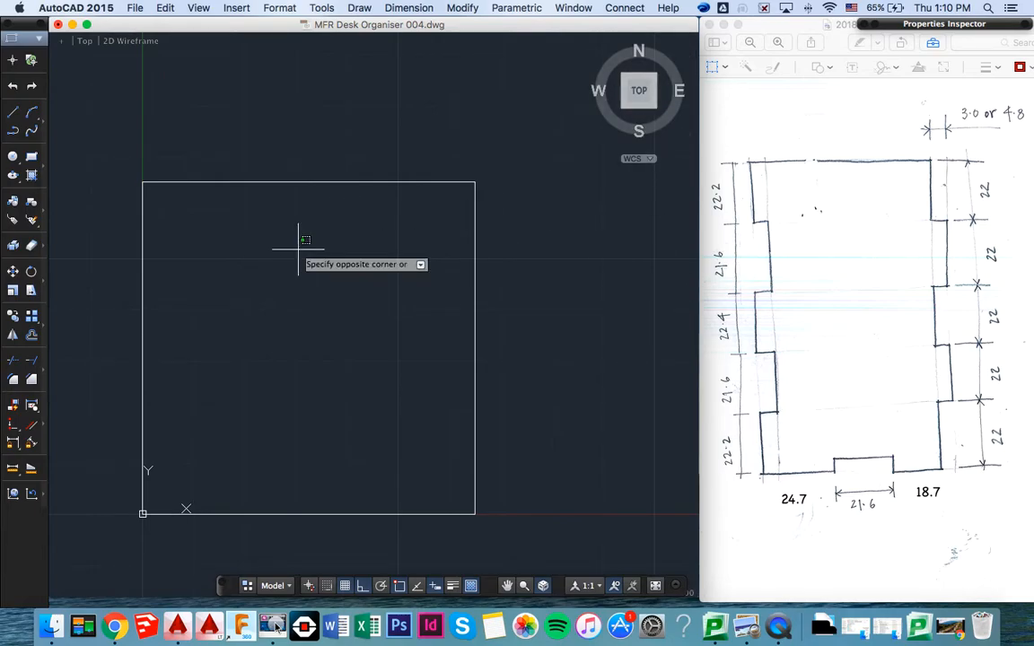
key(Escape)
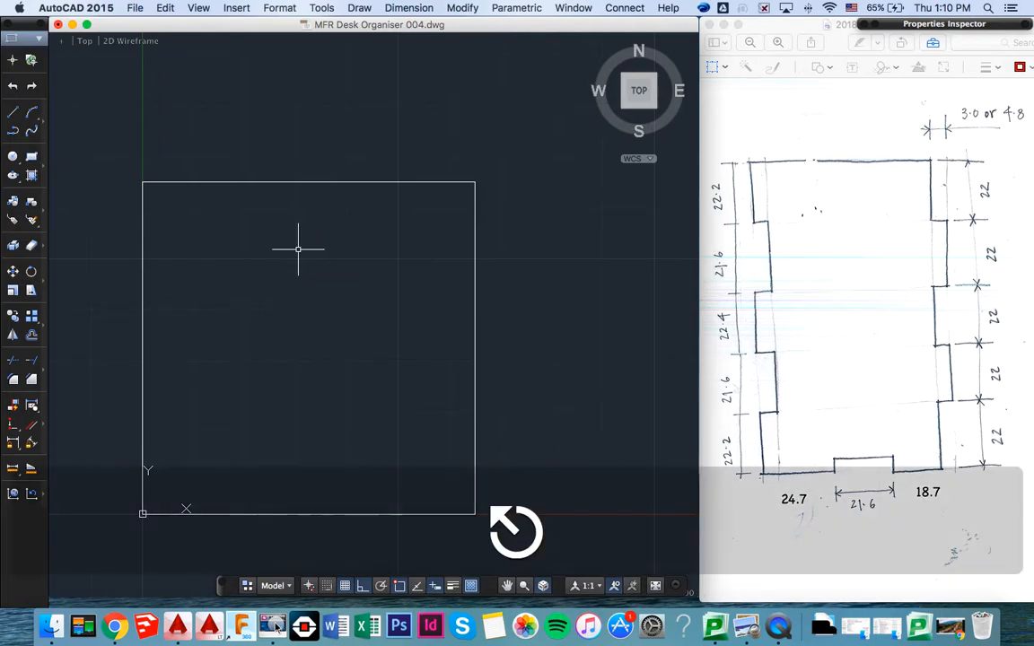
click(315, 182)
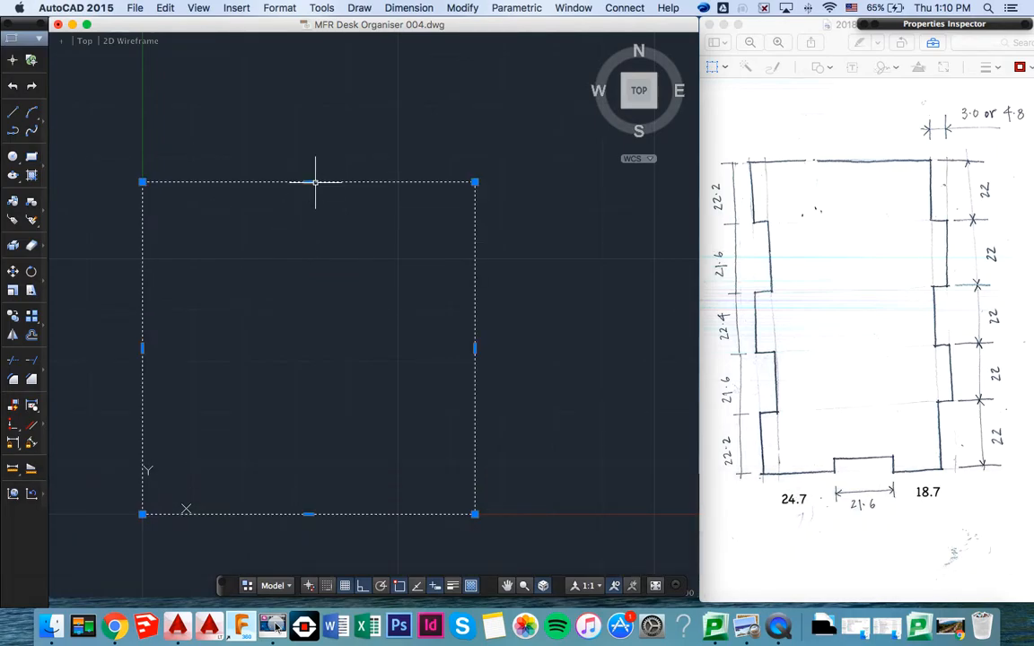
text(OFFSET)
key(Return)
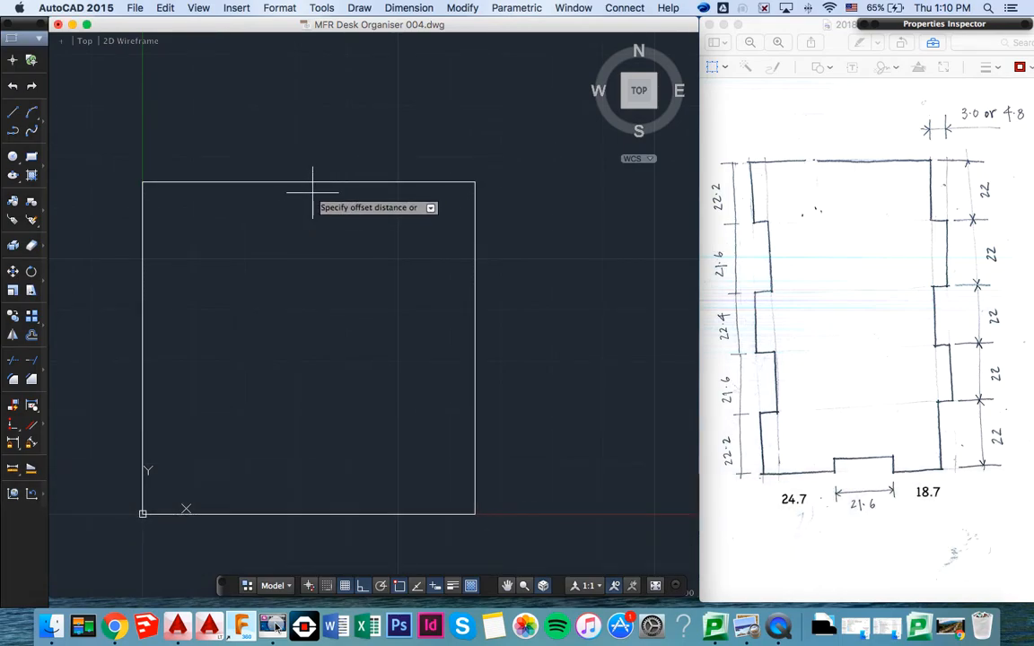
text(3)
key(Return)
click(311, 182)
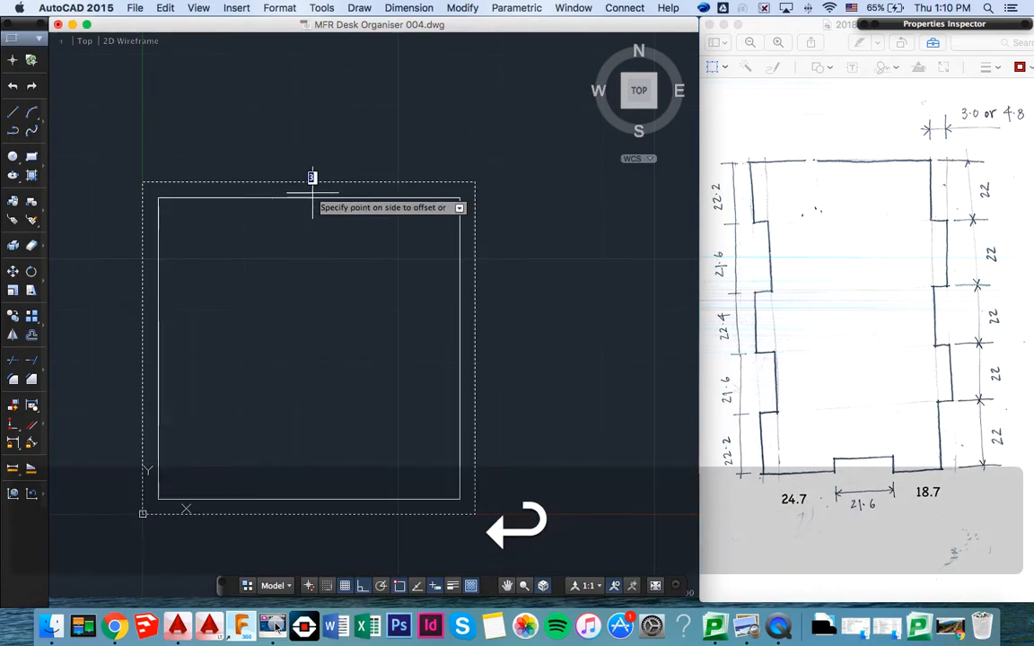
click(312, 196)
key(Return)
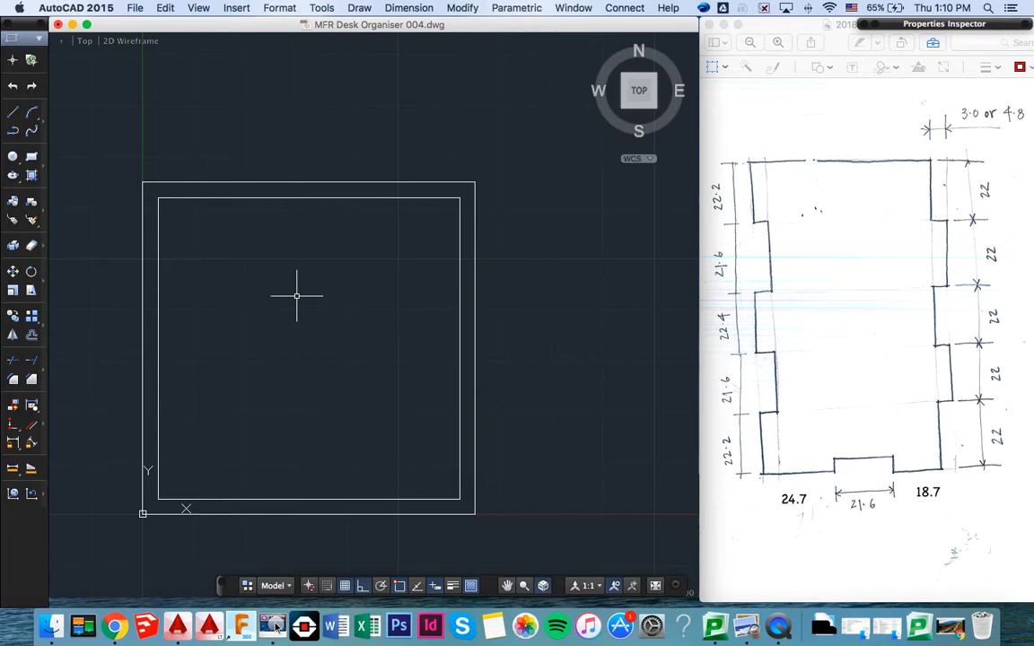
- Draw a 65 mm vertical centre line upward from the midpoint of the outer square's bottom edge
text(l)
key(Return)
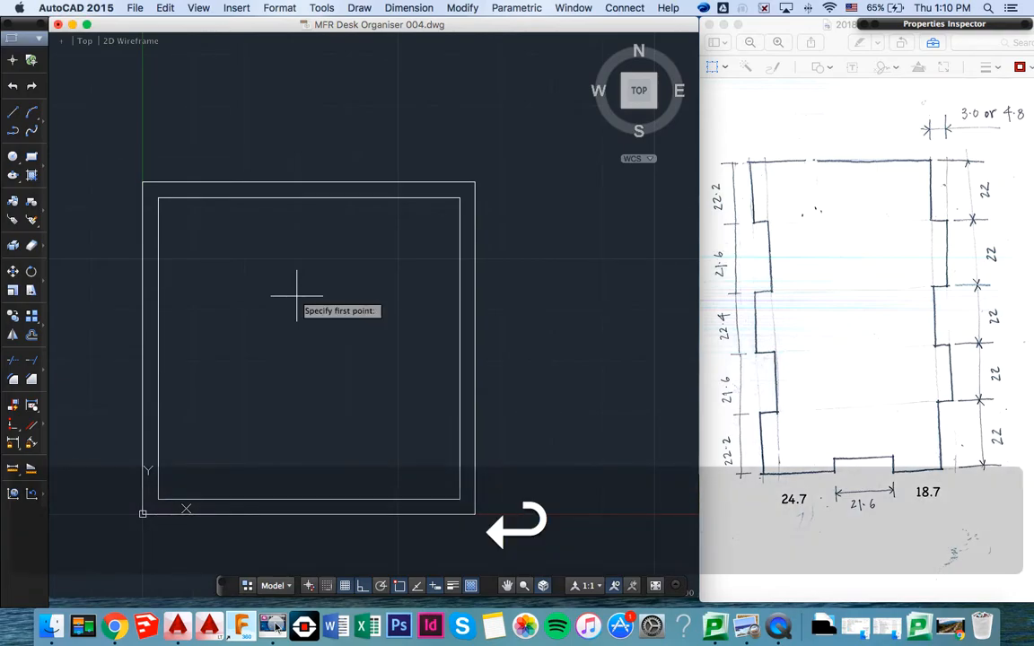
click(309, 514)
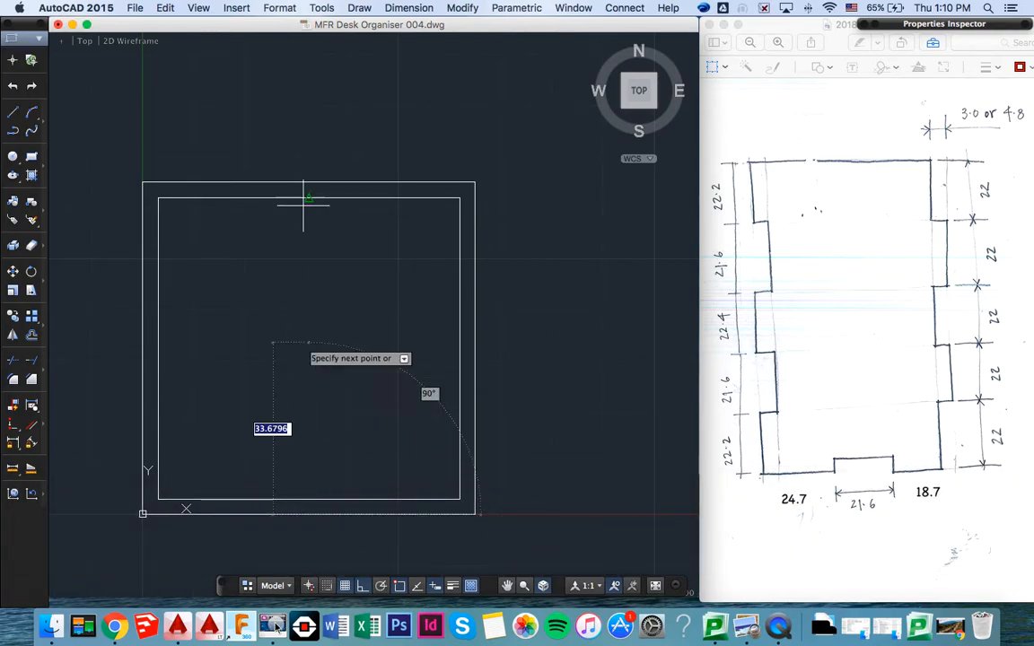
text(65)
key(Return)
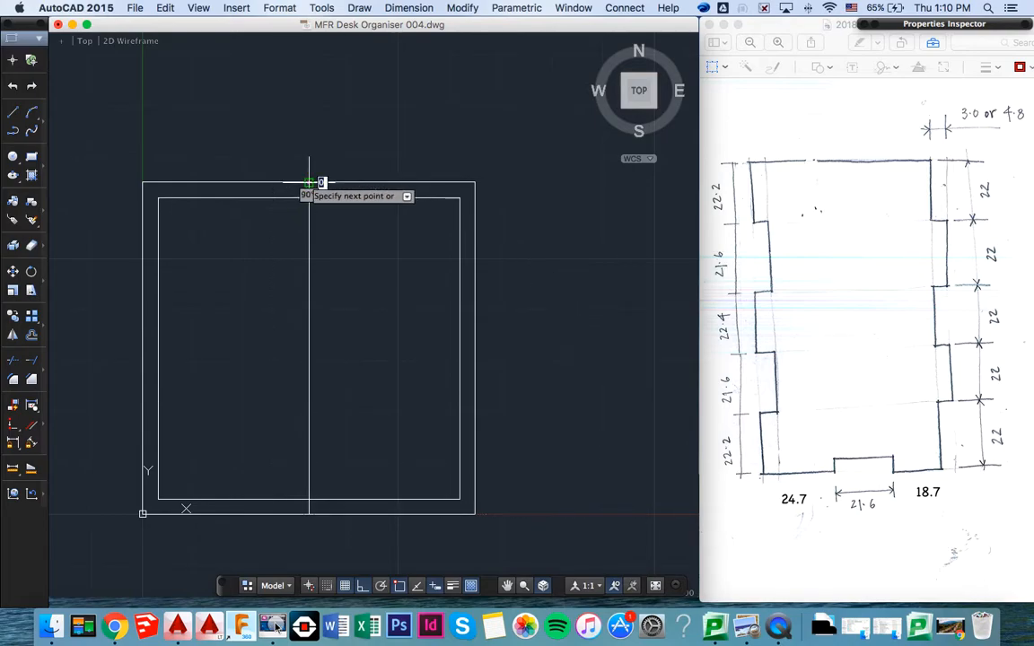
key(Escape)
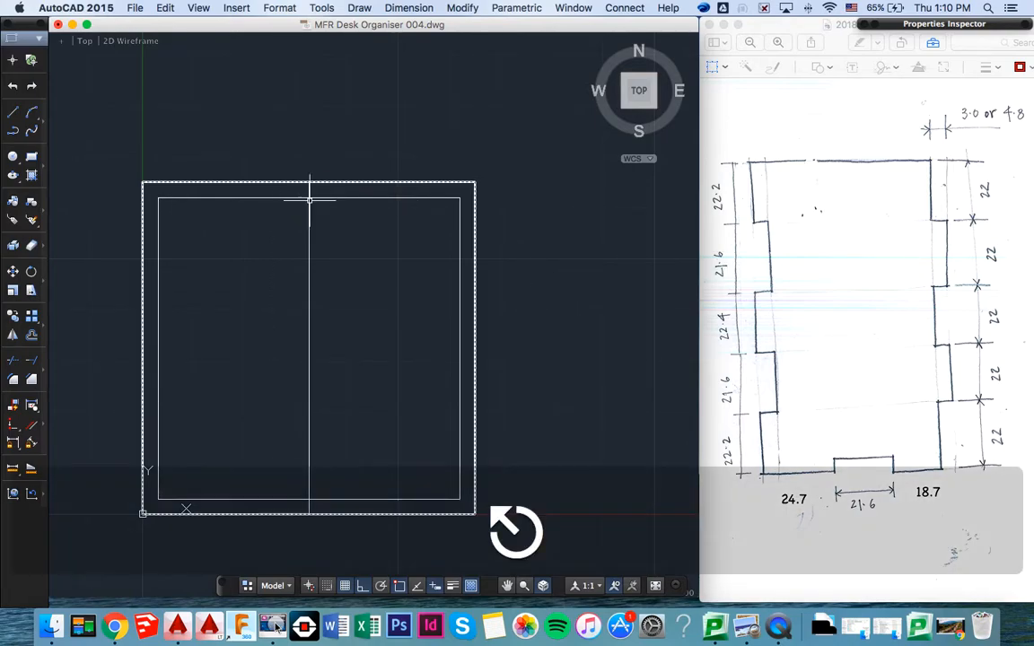
- Draw a horizontal centre line between the midpoints of the outer square's right and left edges
text(L)
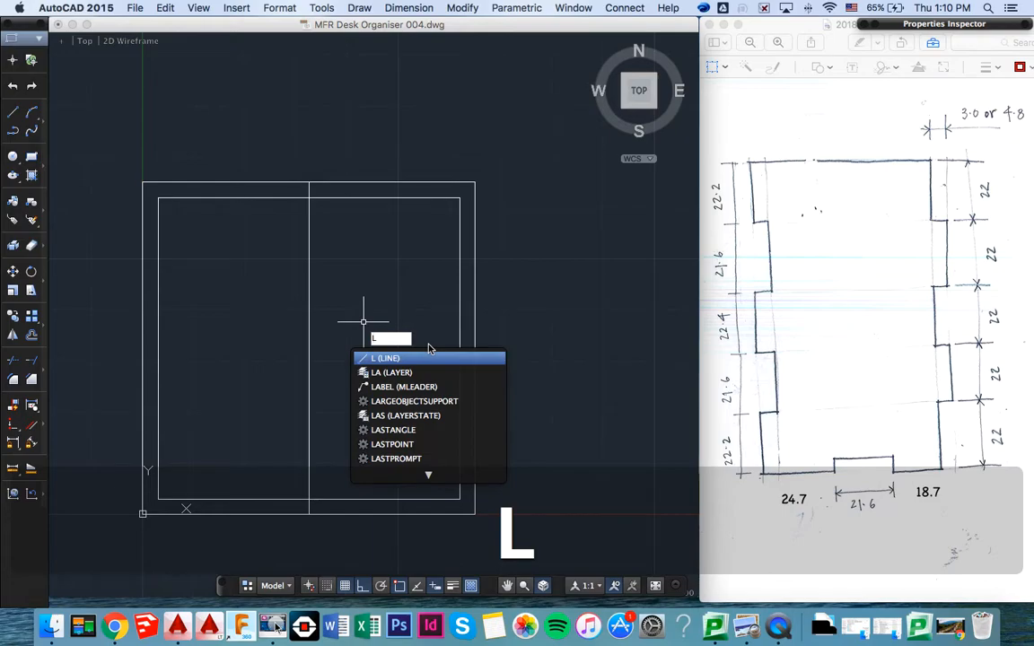
key(Return)
scroll(423, 345, up, 3)
scroll(426, 343, down, 4)
click(473, 346)
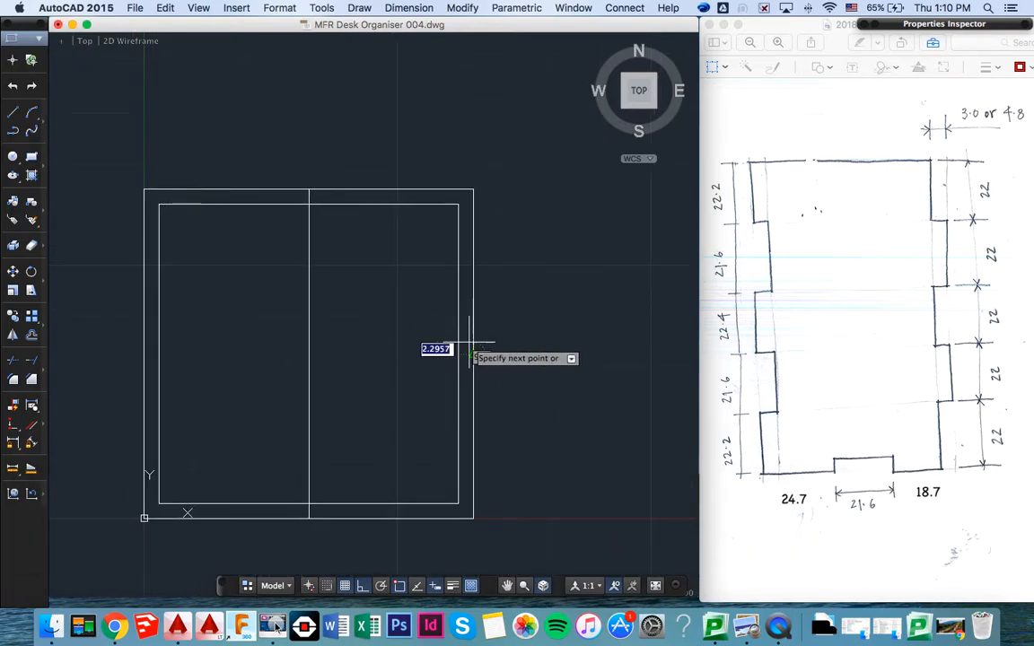
click(144, 355)
key(Return)
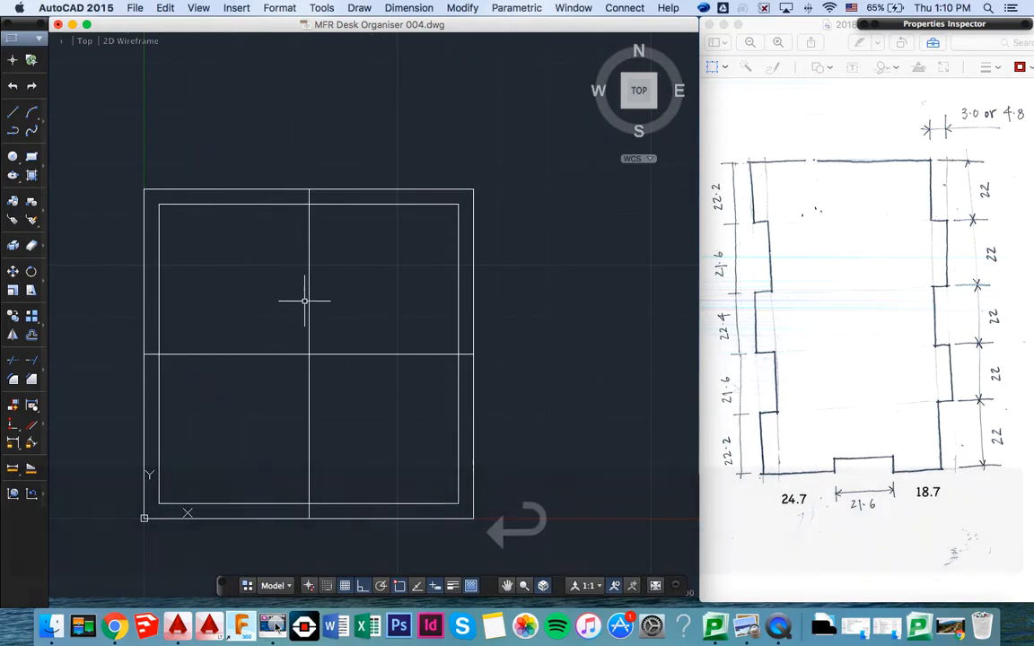
- Offset the horizontal centre line by 11 mm both above and below
text(off)
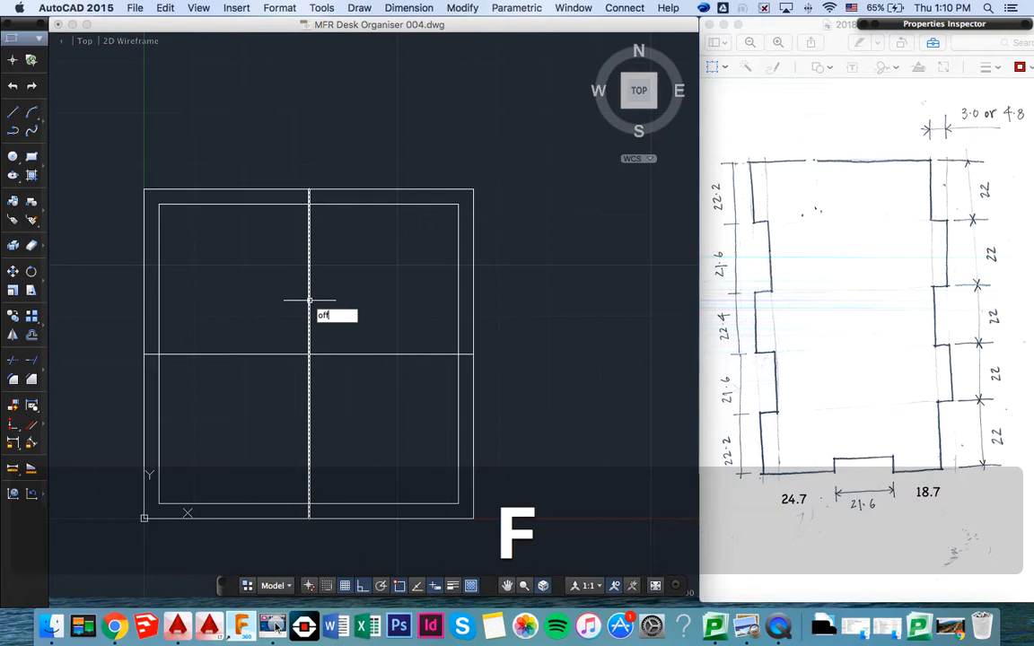
key(Return)
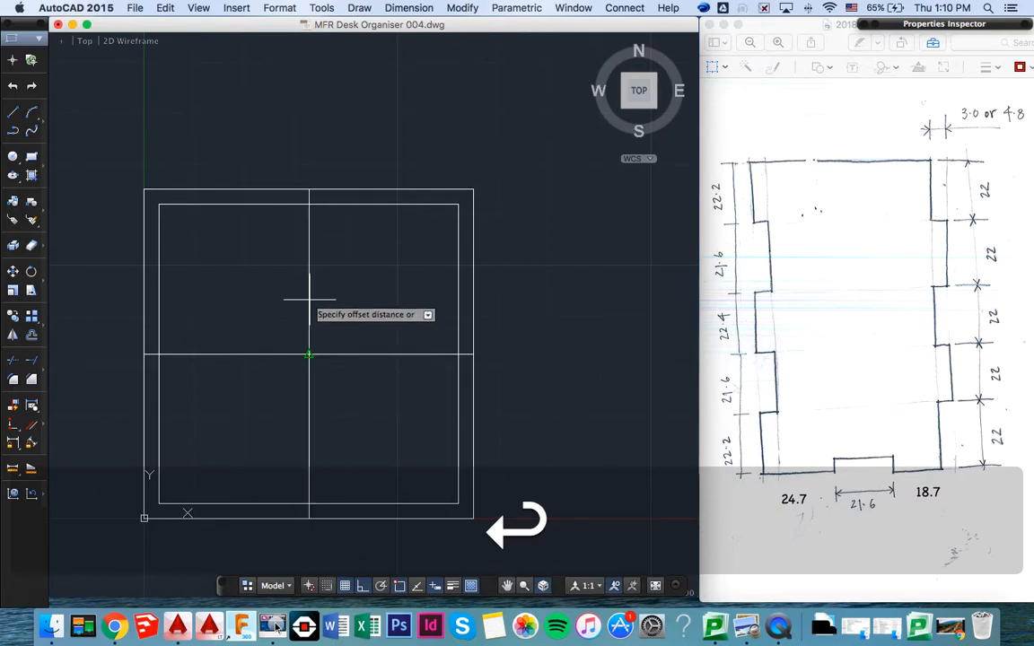
click(299, 299)
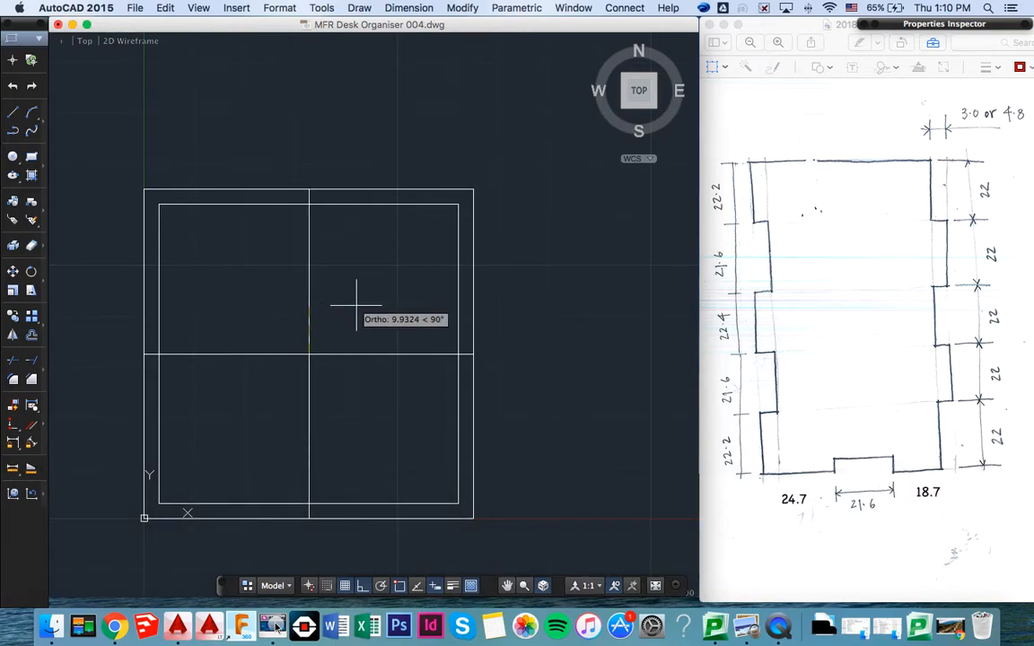
text(1)
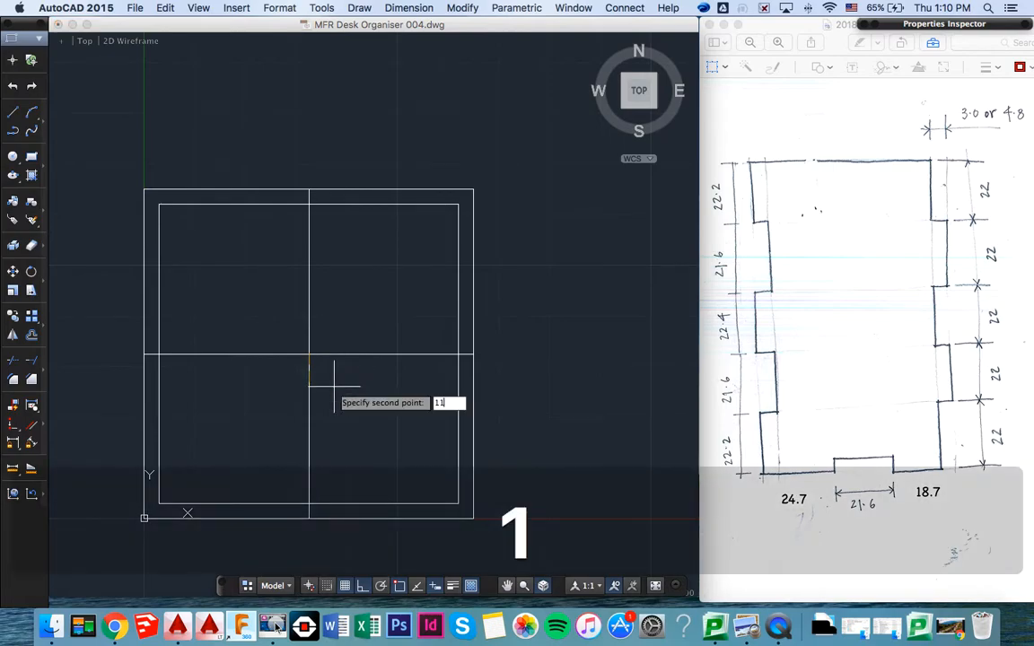
text(1)
key(Return)
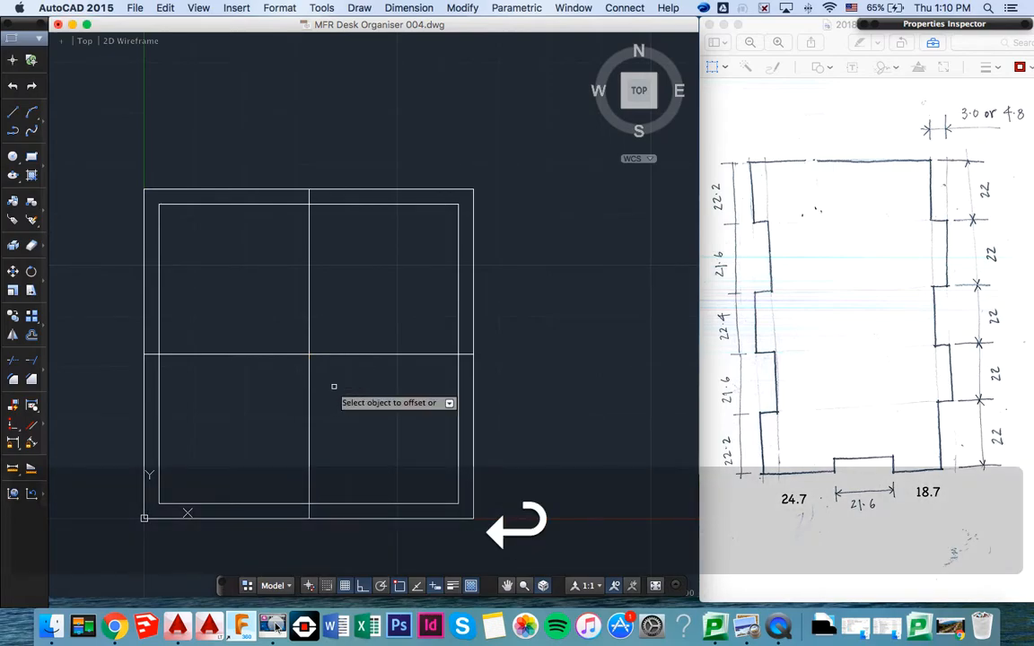
click(376, 354)
click(372, 305)
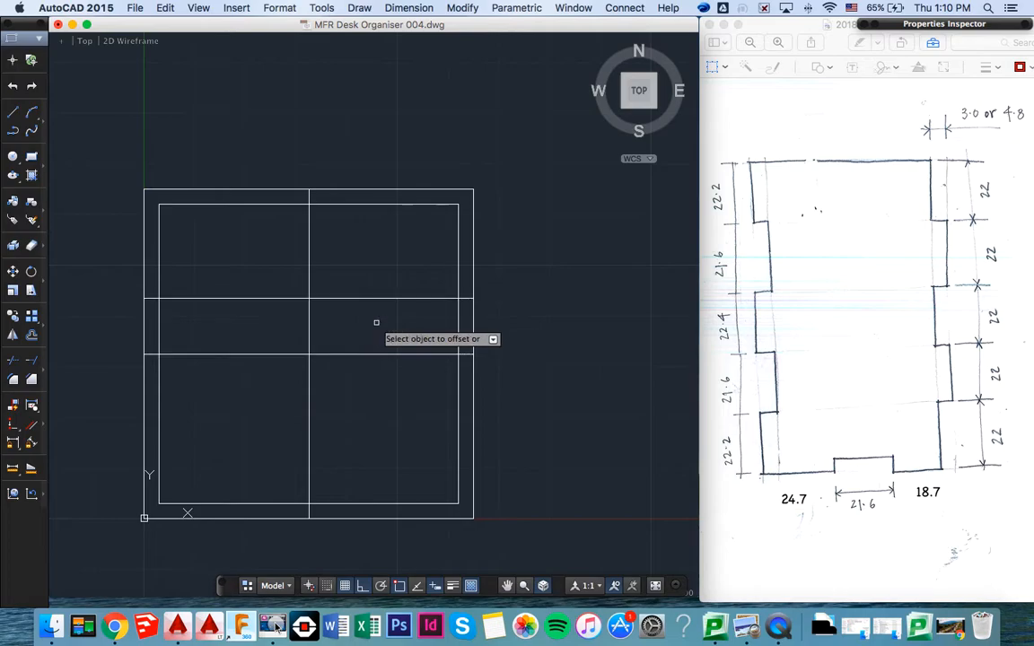
click(367, 354)
click(367, 411)
- Offset the vertical centre line by 11 mm to both sides
click(309, 271)
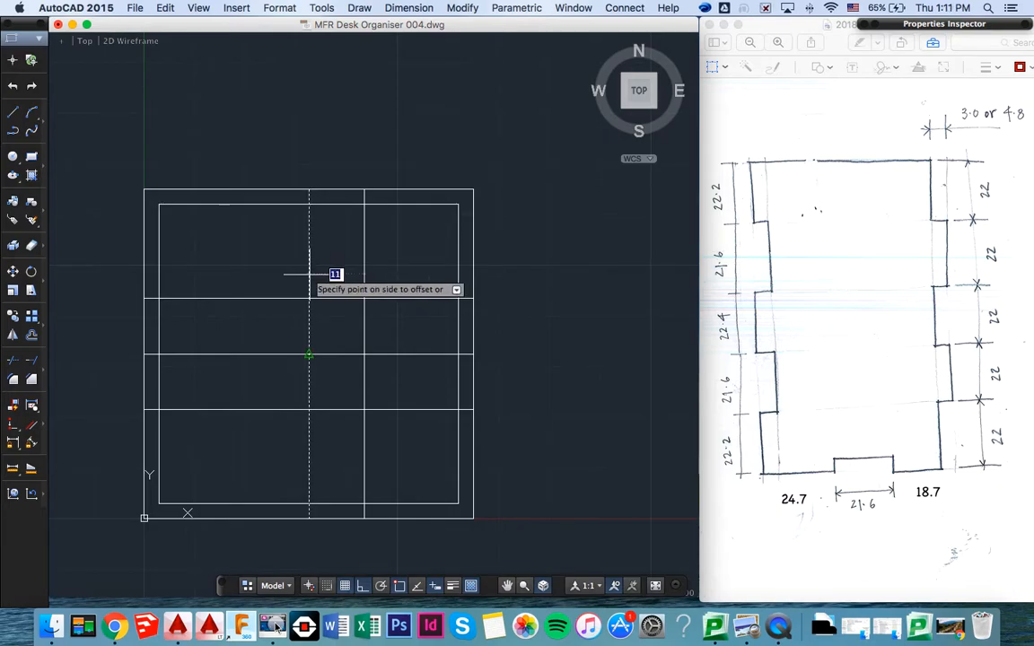
click(272, 272)
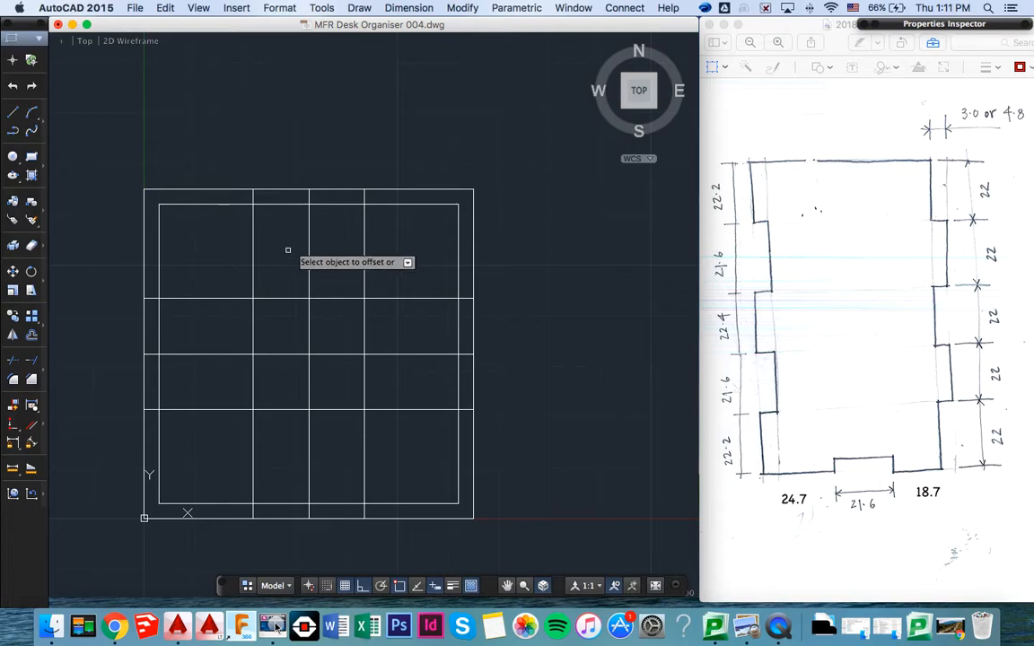
key(Return)
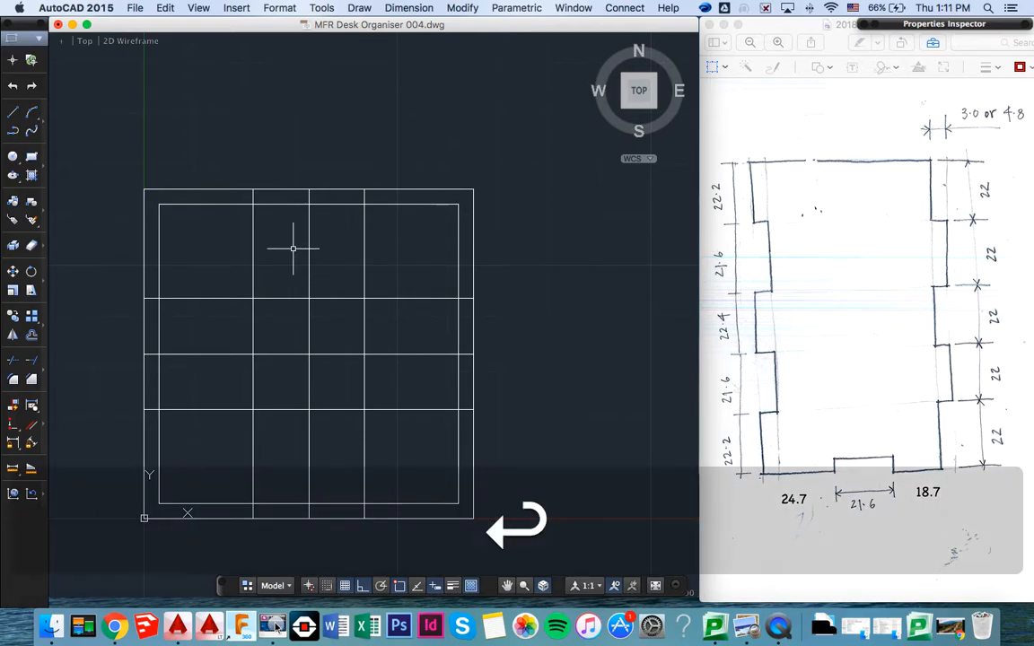
text(TRIM)
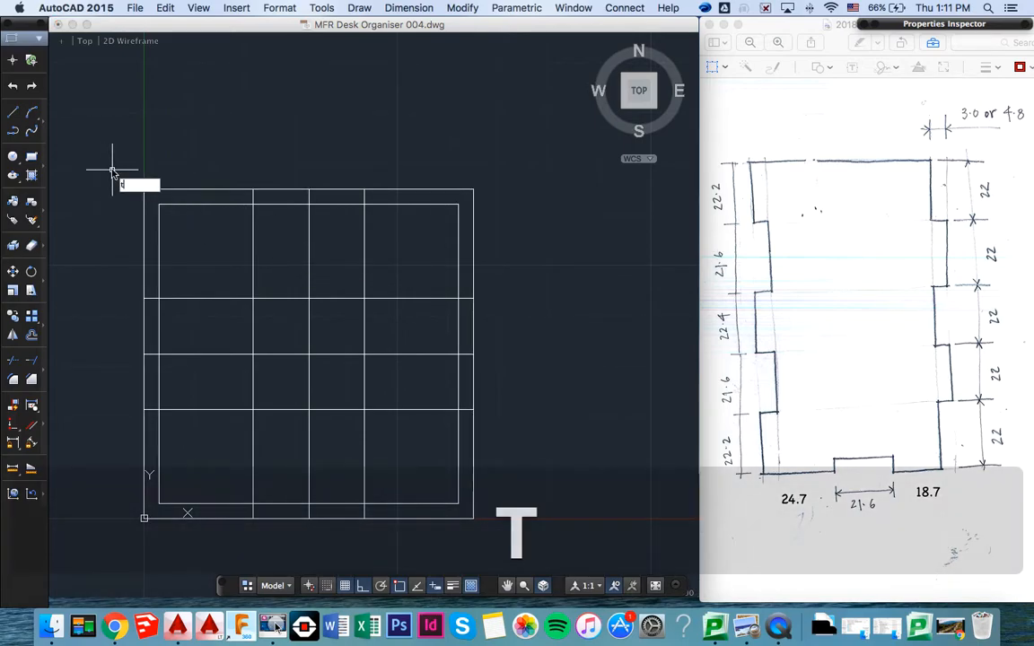
key(Return)
click(112, 168)
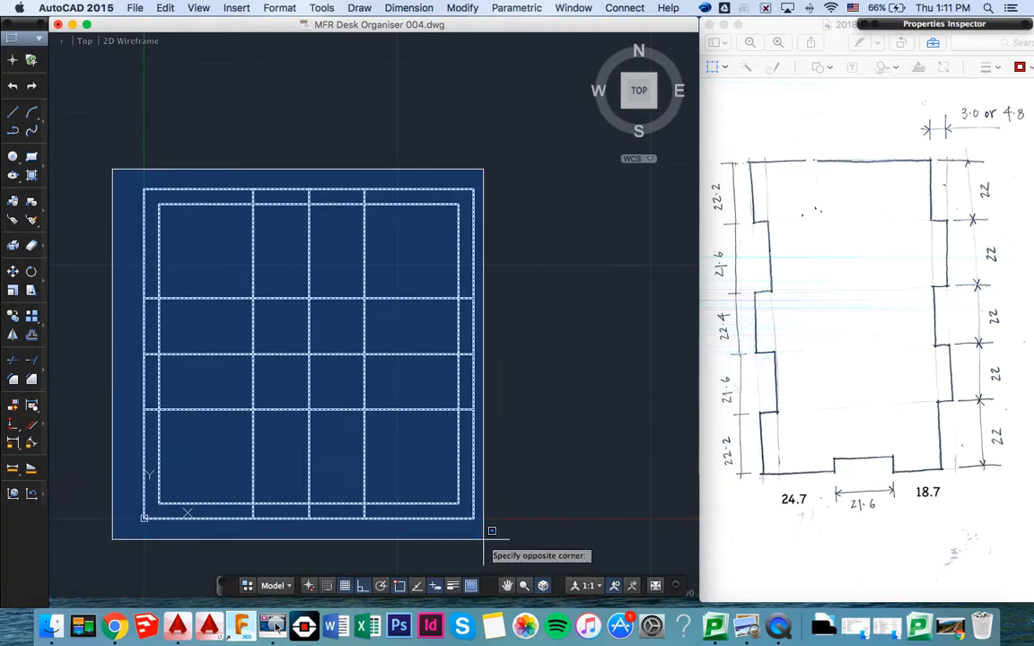
click(484, 541)
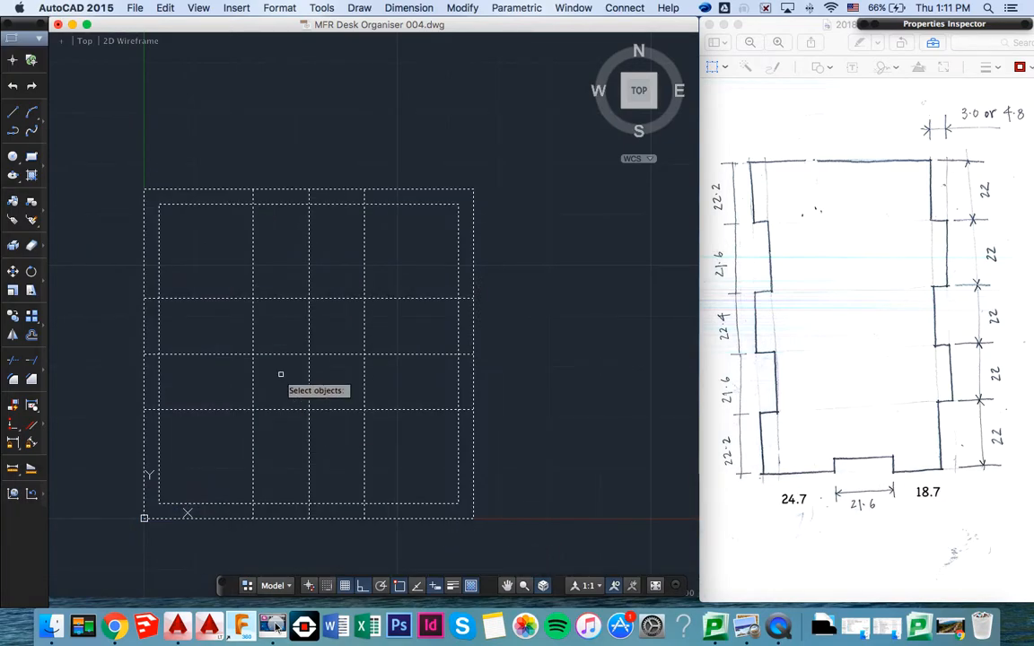
key(super+z)
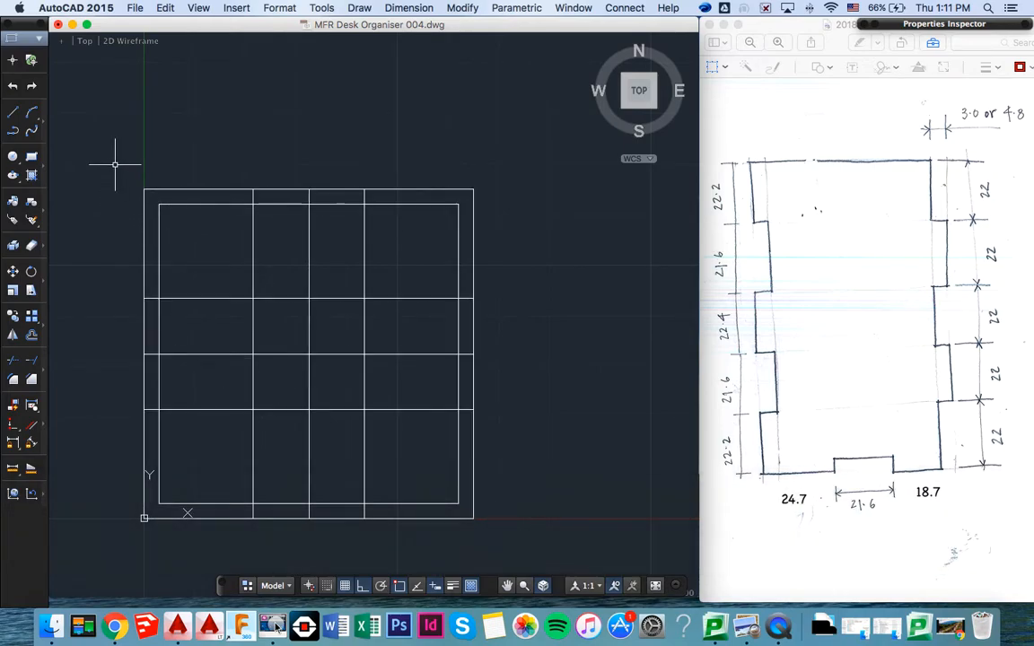
- Start a Trim with both squares, the centre lines and all offset lines selected as cutting edges
mouse_move(114, 164)
mouse_down()
mouse_move(179, 309)
mouse_move(302, 416)
mouse_move(429, 279)
mouse_move(358, 335)
mouse_up()
click(120, 161)
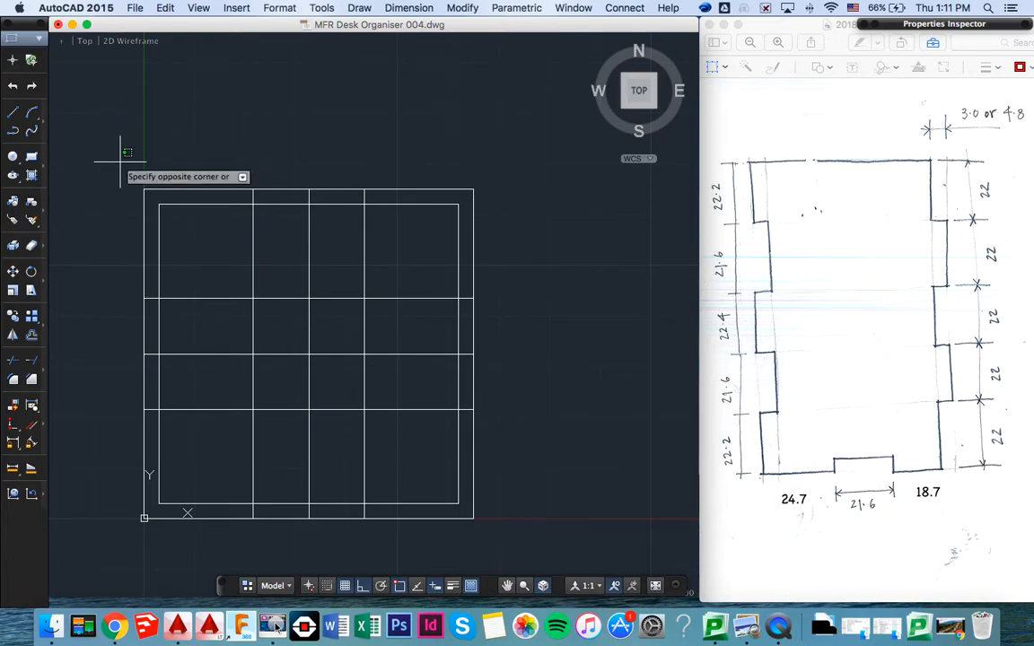
click(491, 536)
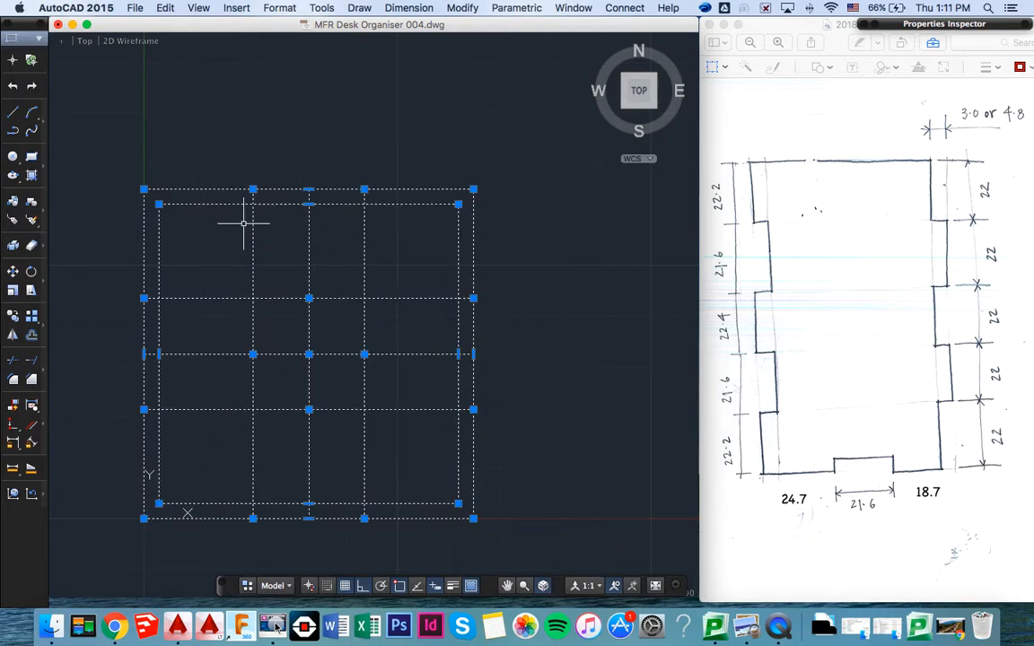
key(Return)
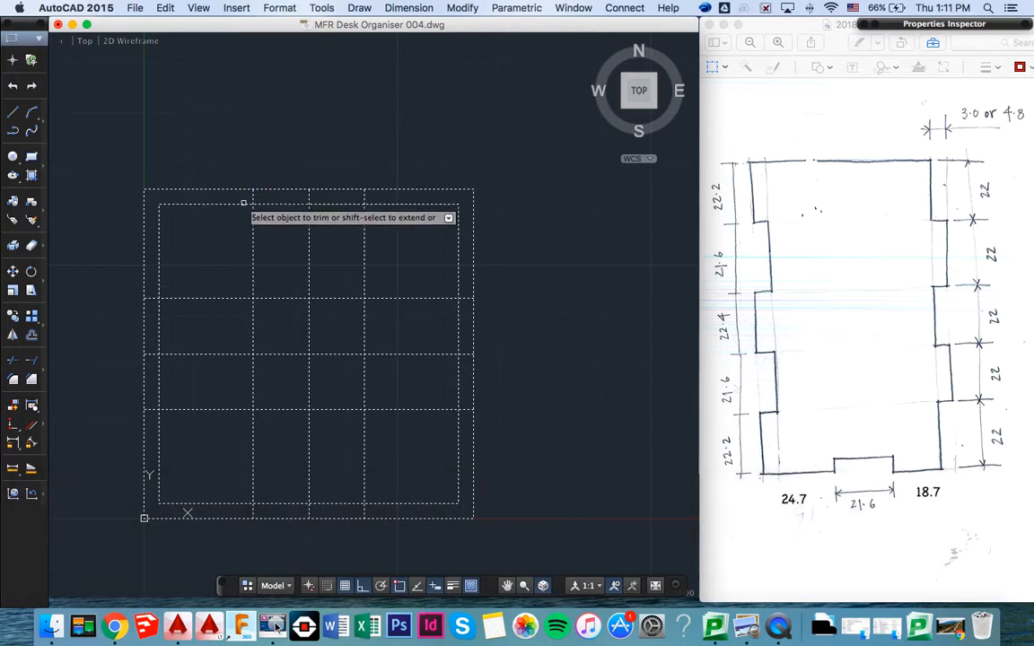
click(243, 203)
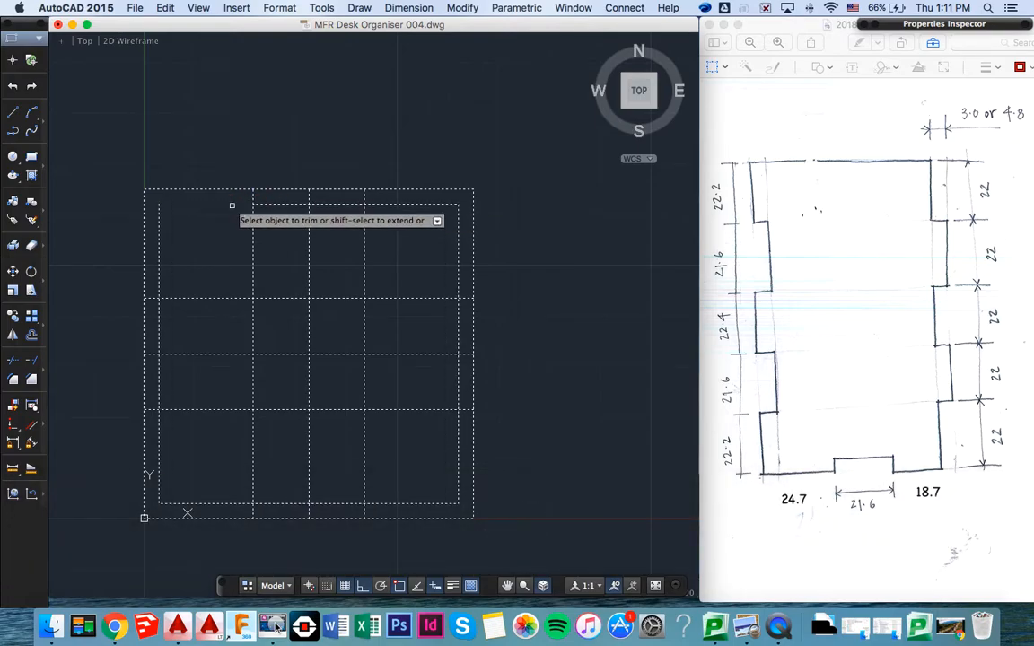
click(159, 243)
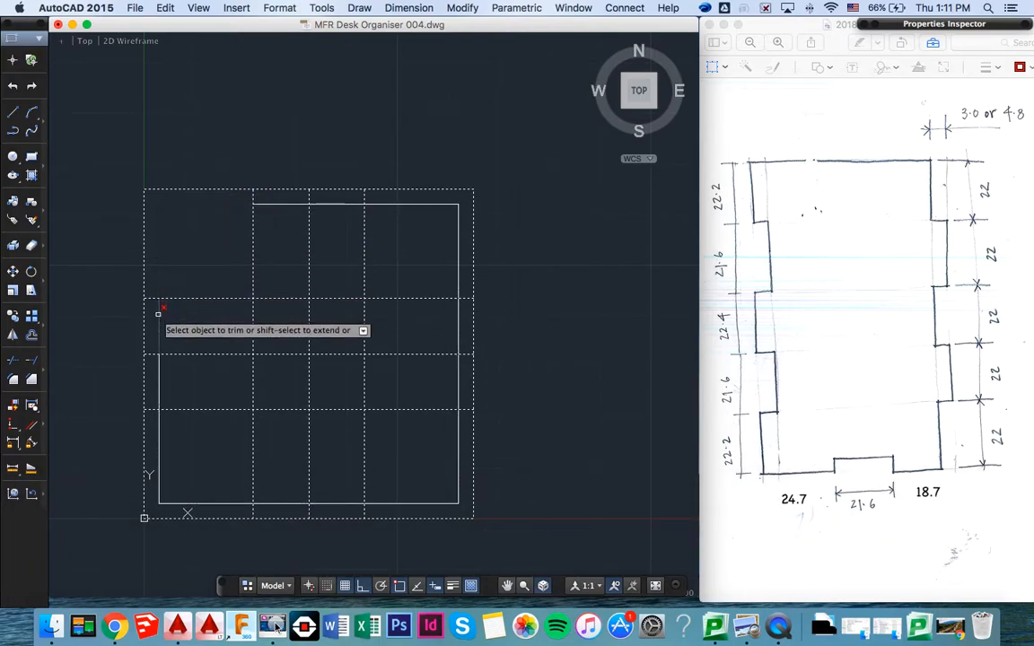
click(158, 384)
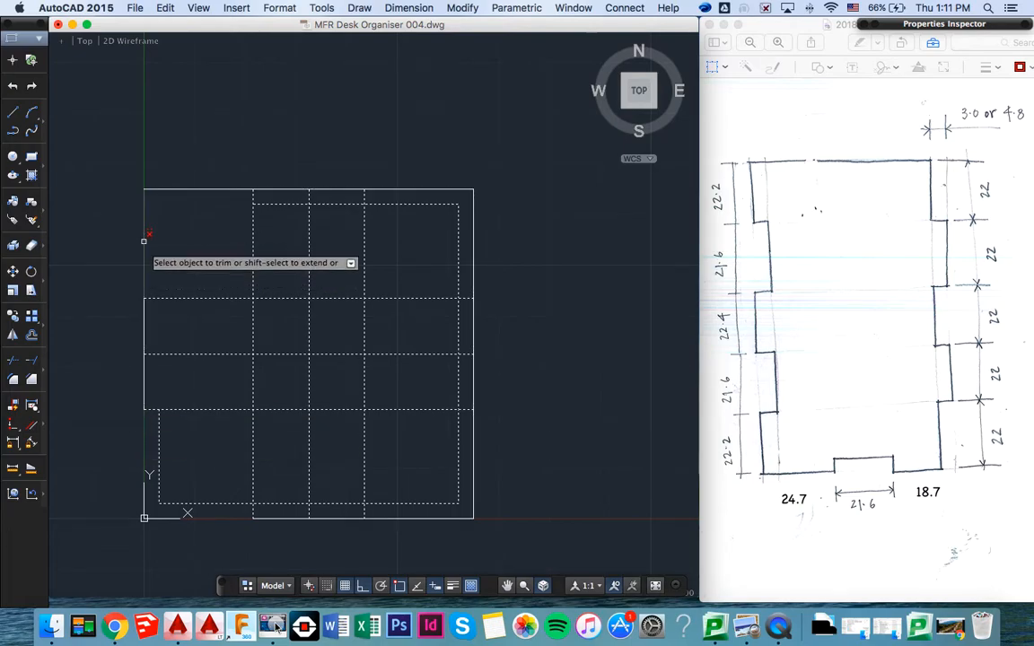
key(super+z)
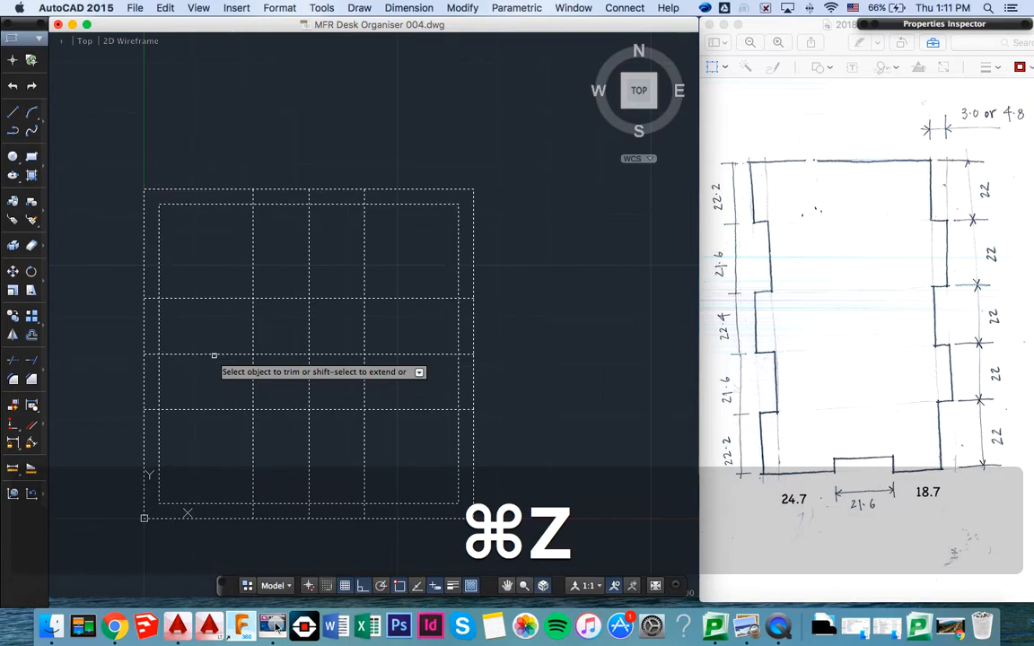
- Trim away the outer square's four corners up to the offset lines, keeping only the middle segment of each side
click(141, 241)
click(141, 420)
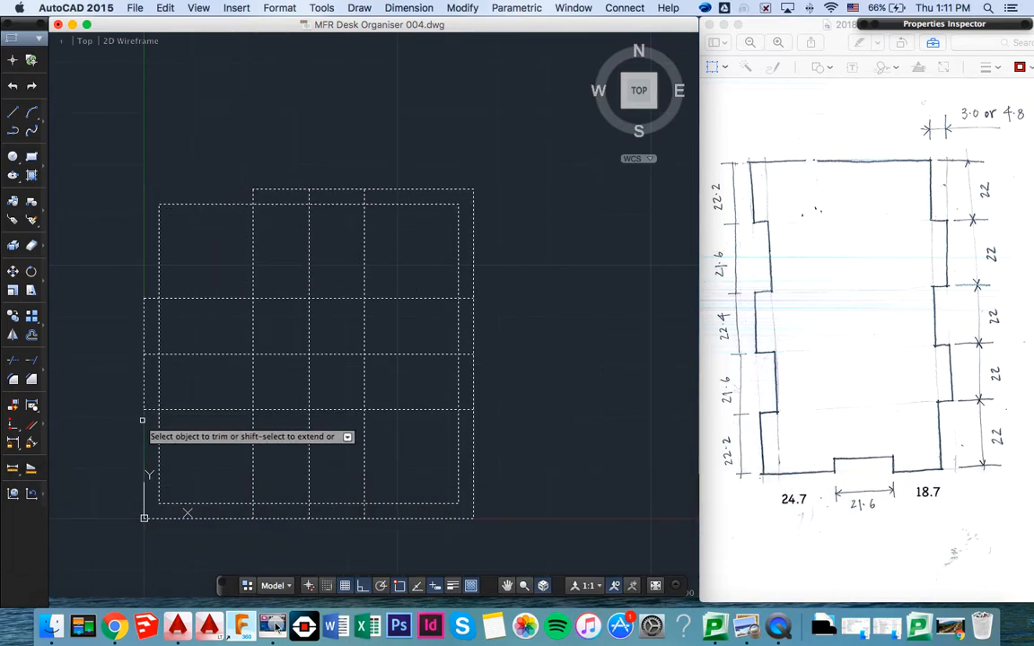
click(222, 518)
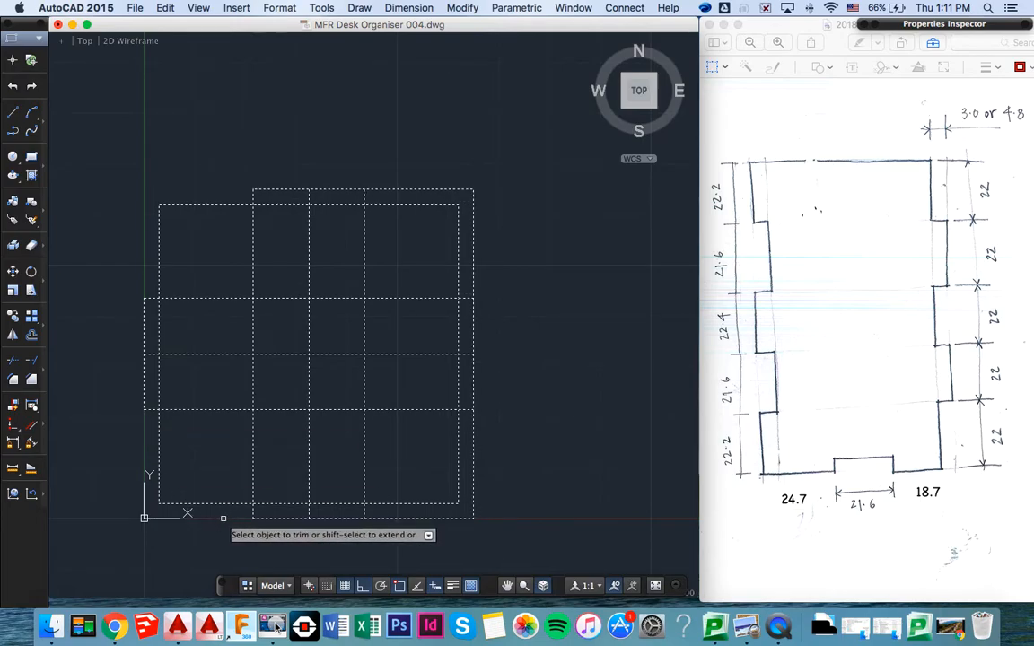
click(417, 518)
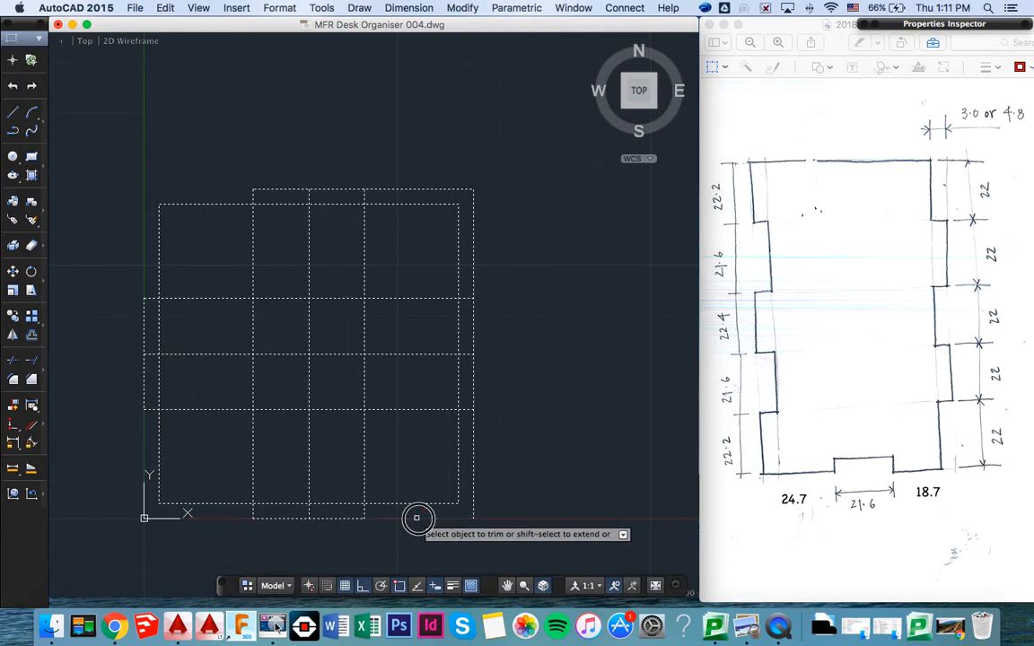
click(474, 440)
click(473, 268)
click(426, 188)
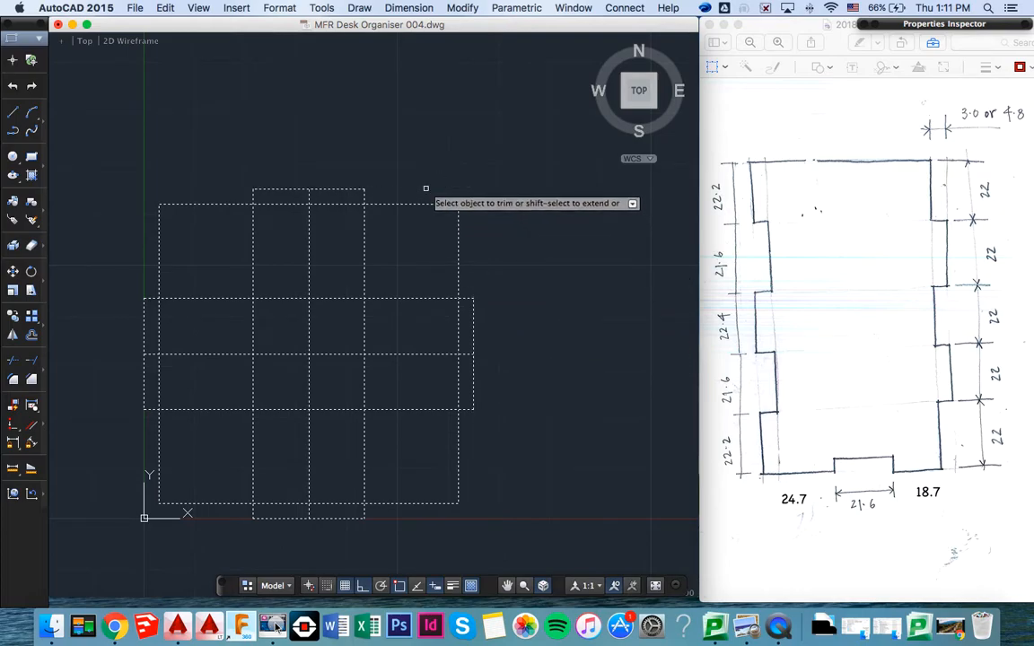
- Trim the inner square's middle segments between the offset lines on all four sides to open the tabs
click(350, 206)
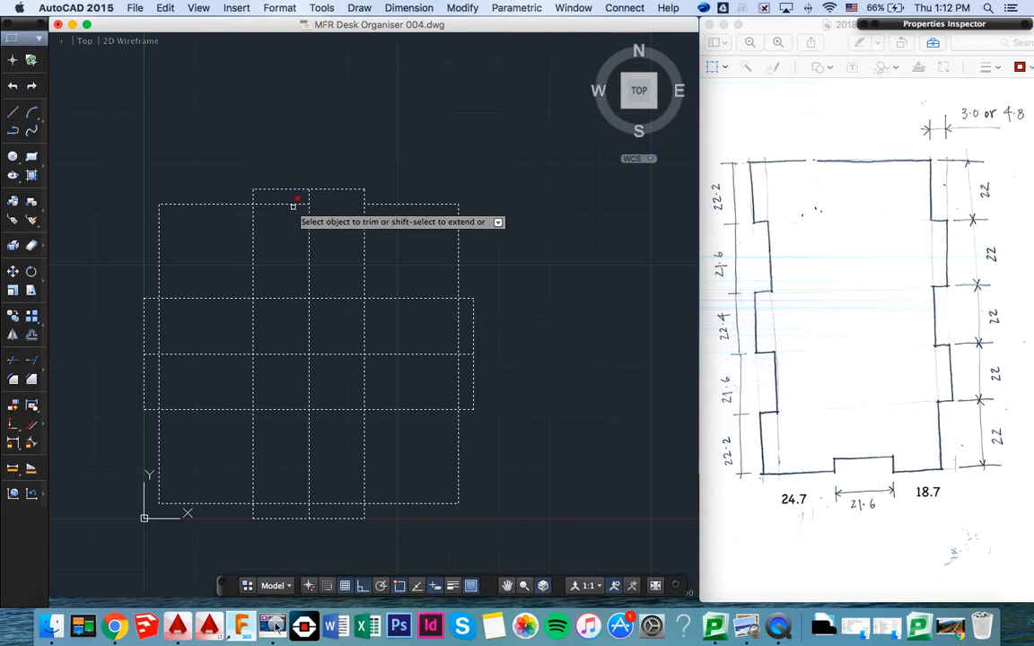
click(284, 206)
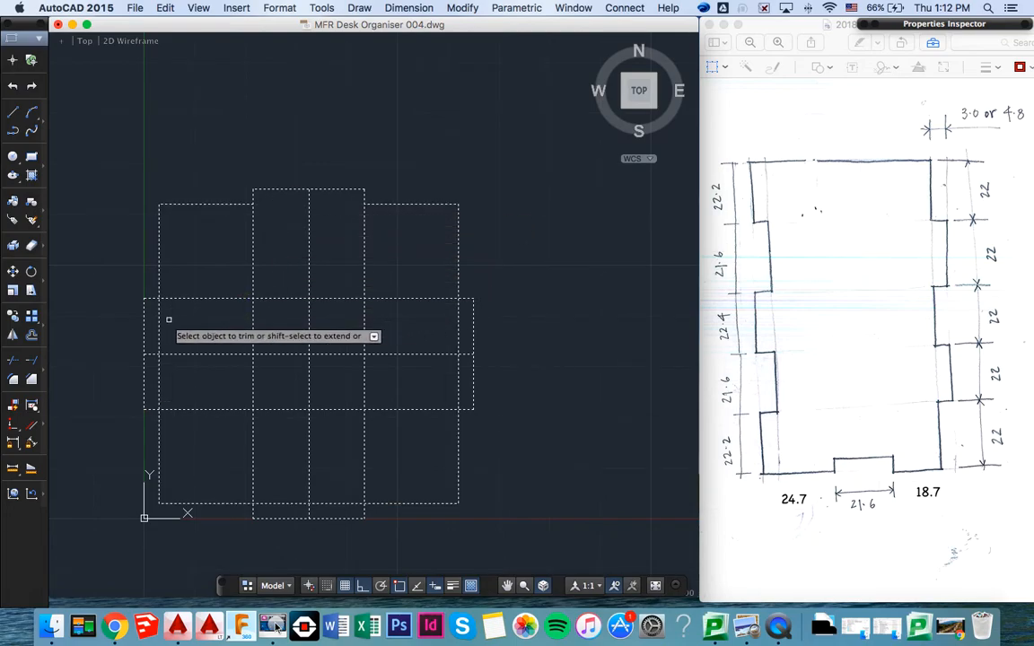
click(159, 372)
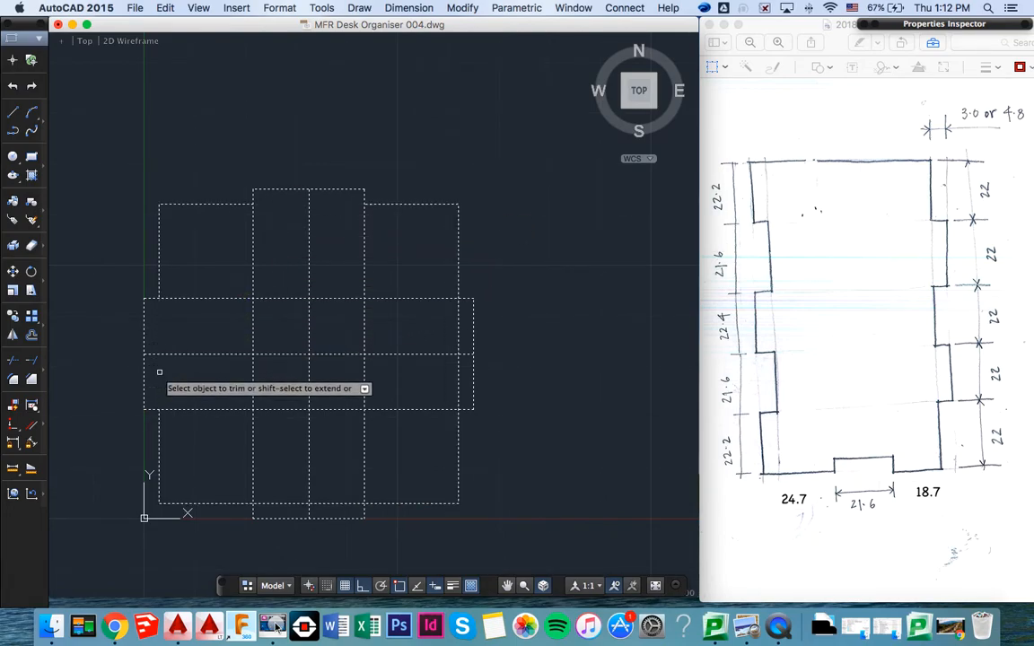
click(272, 502)
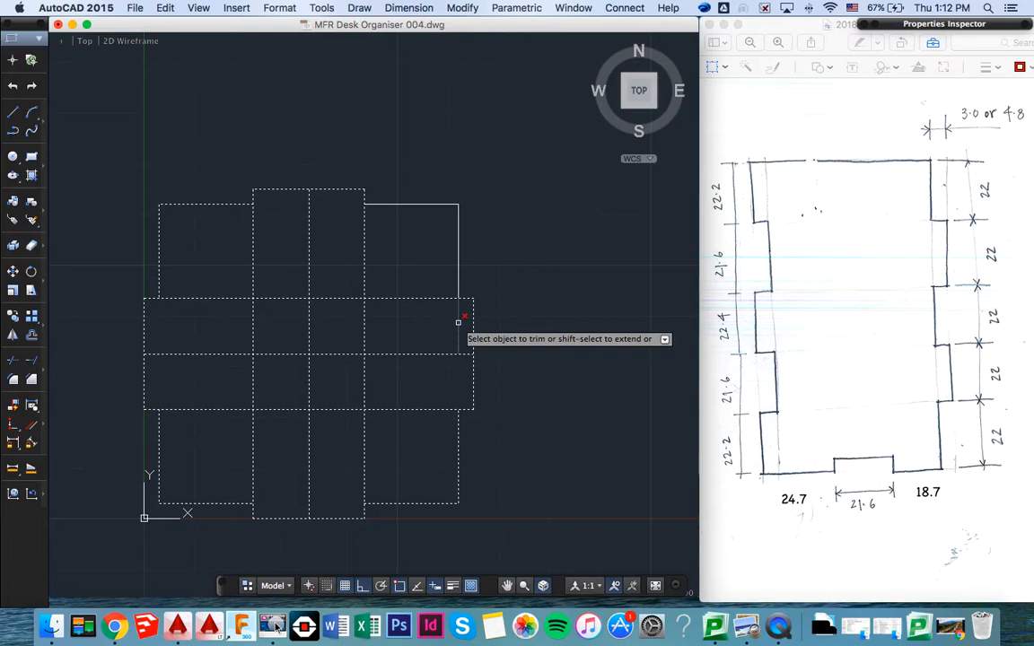
- Trim the offset lines between the central square and the stepped outline, keeping the short tab sides, and end the Trim
click(364, 256)
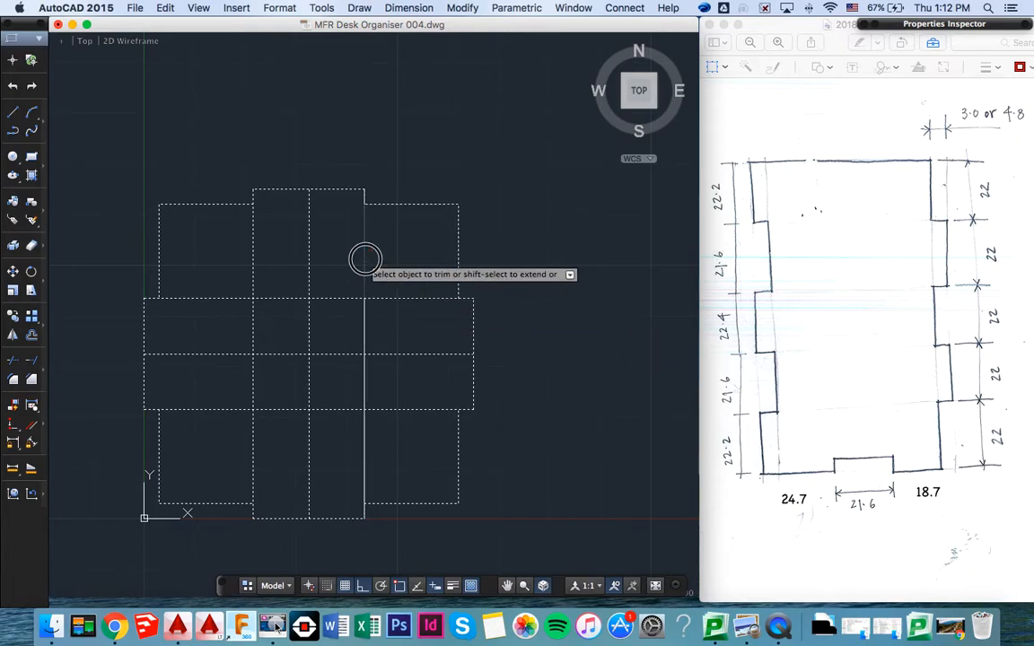
click(399, 298)
click(395, 410)
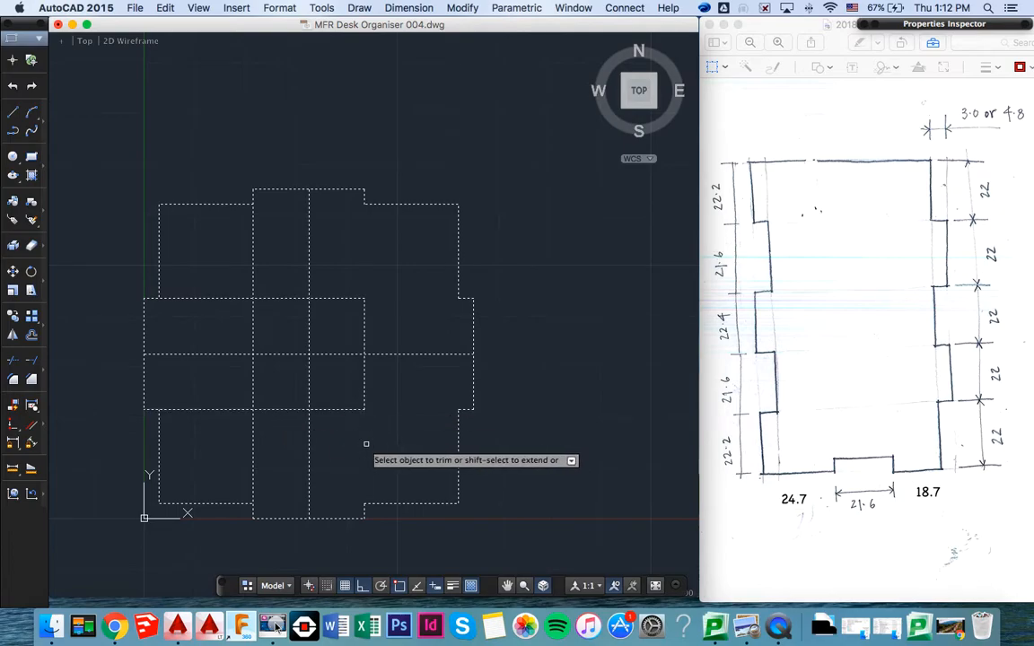
click(252, 445)
click(224, 410)
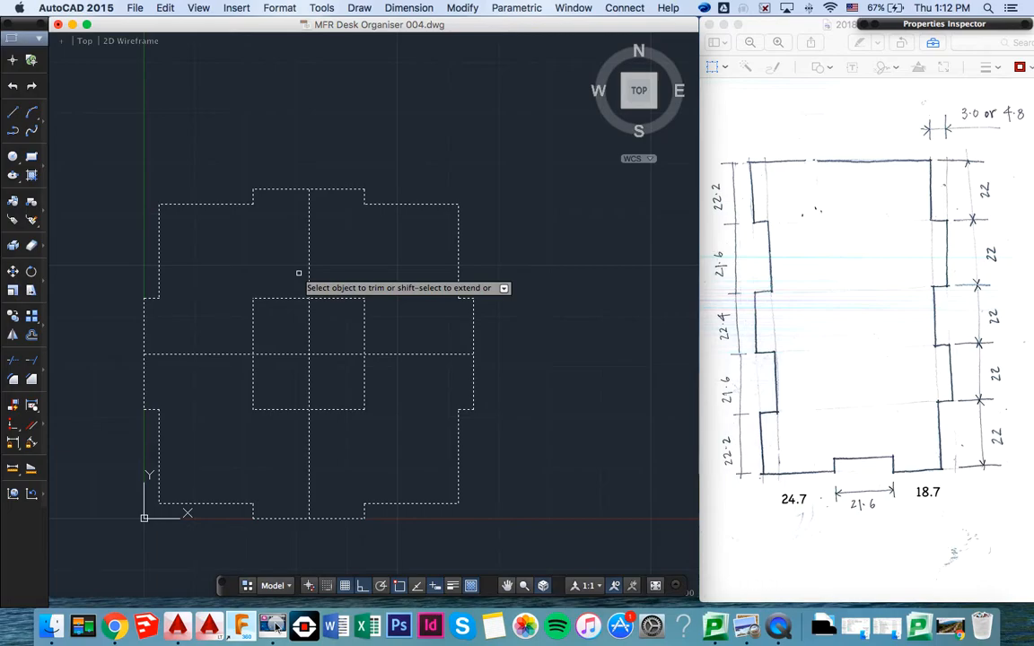
key(super+z)
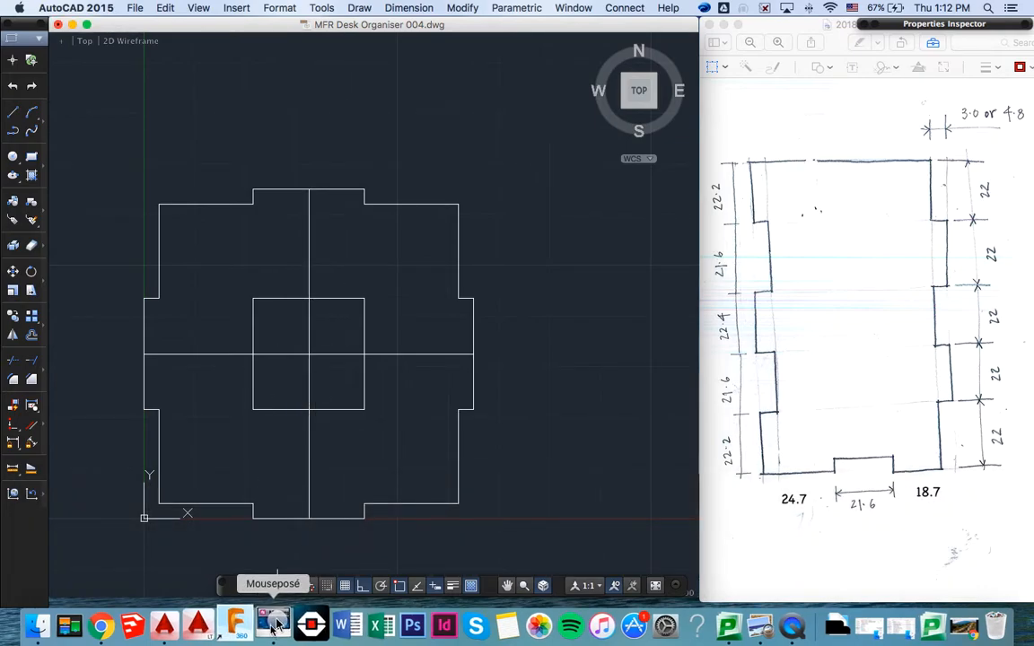
- Switch to Mouseposé, look through its keystroke, mouse-click and pointer effect settings, and minimise the settings window
click(274, 625)
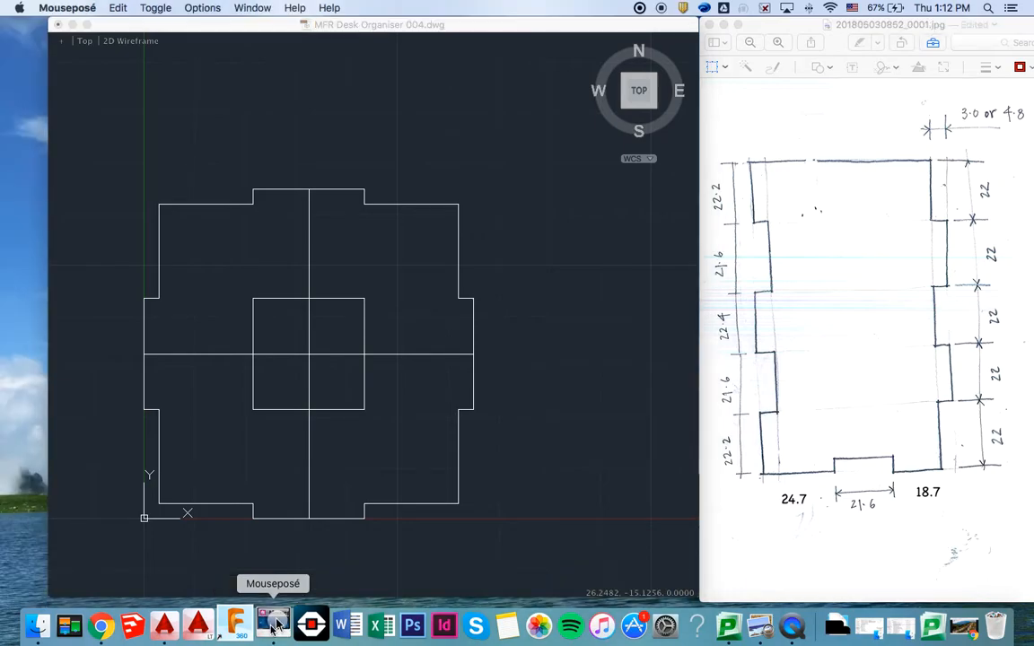
click(203, 8)
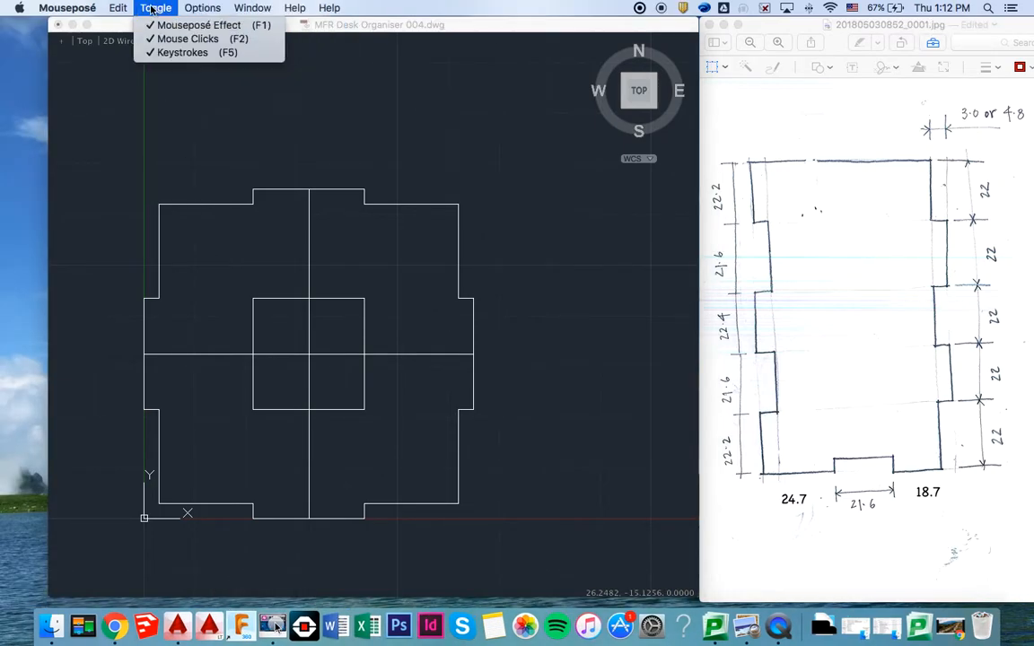
mouse_move(127, 9)
mouse_move(194, 11)
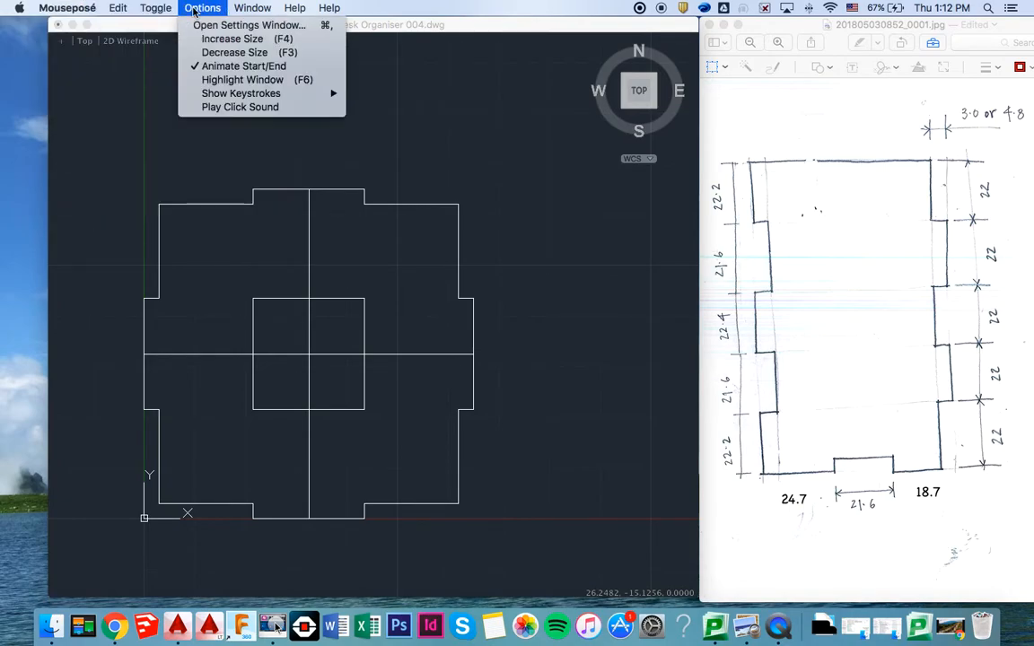
click(211, 25)
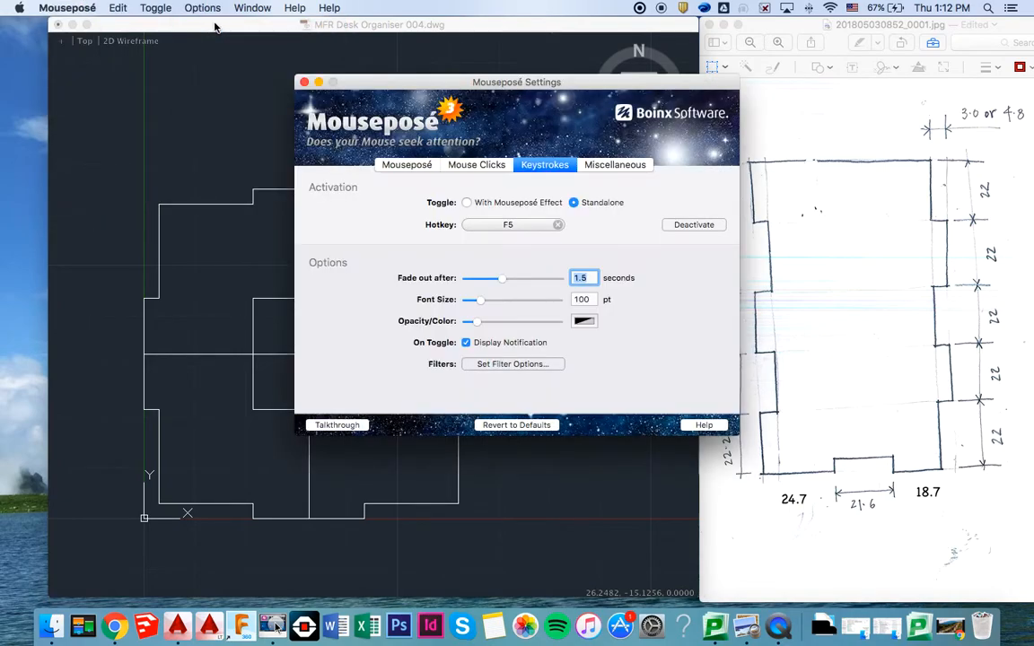
click(489, 167)
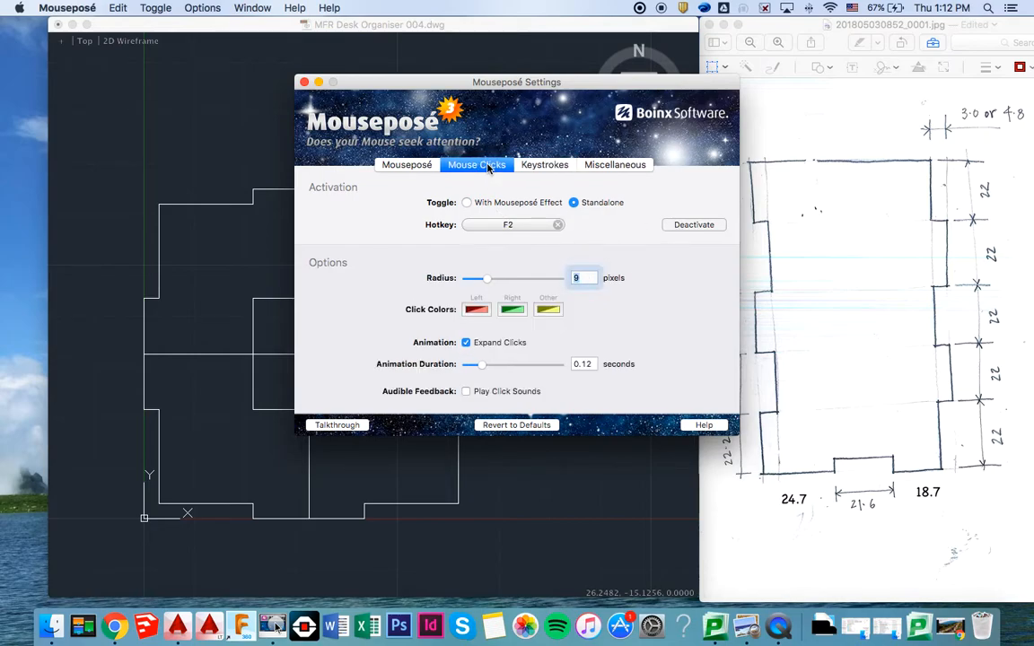
click(408, 166)
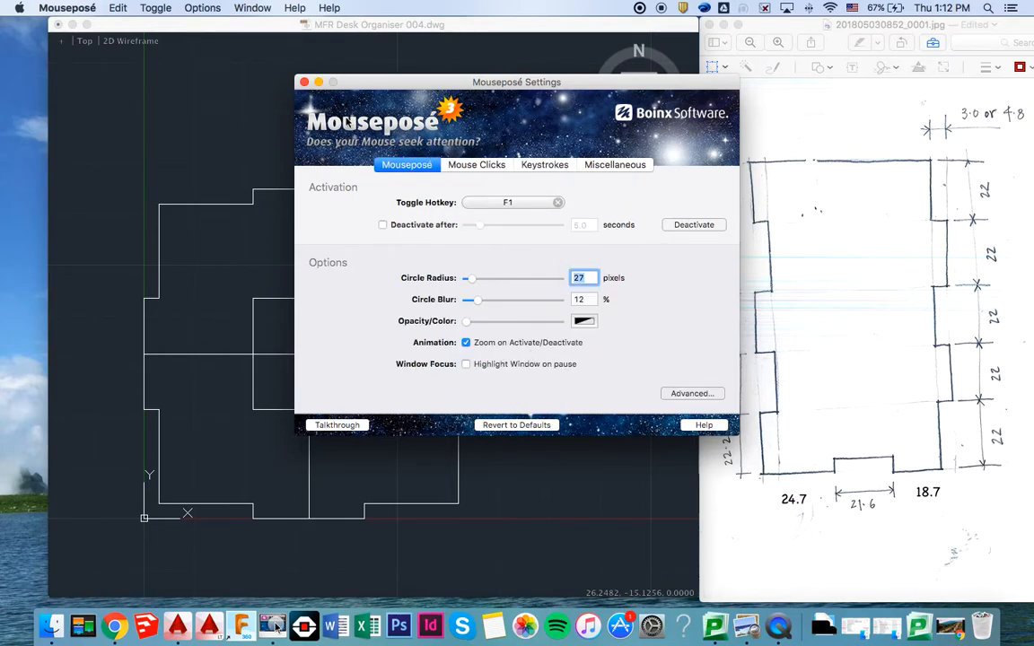
click(319, 82)
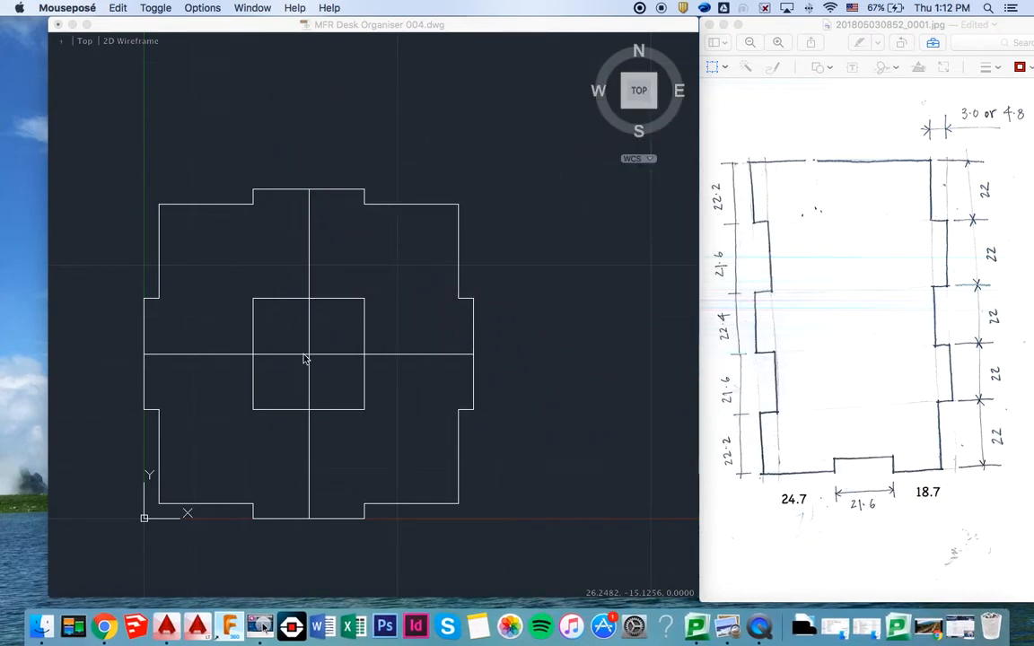
- Switch back to AutoCAD and delete the horizontal and vertical centre lines
click(303, 359)
click(305, 346)
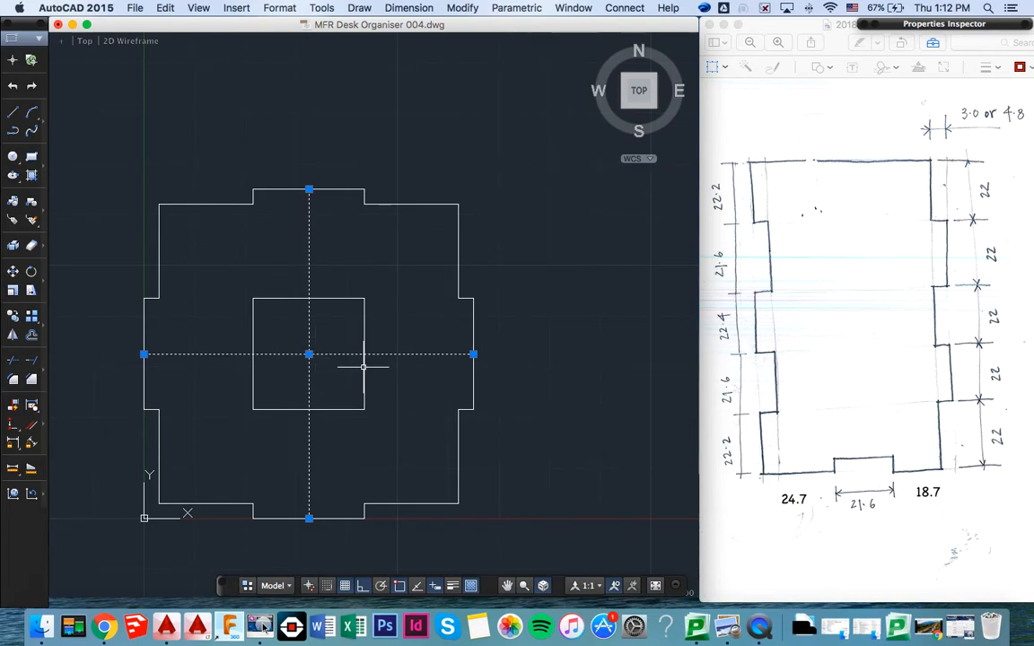
click(404, 355)
click(409, 345)
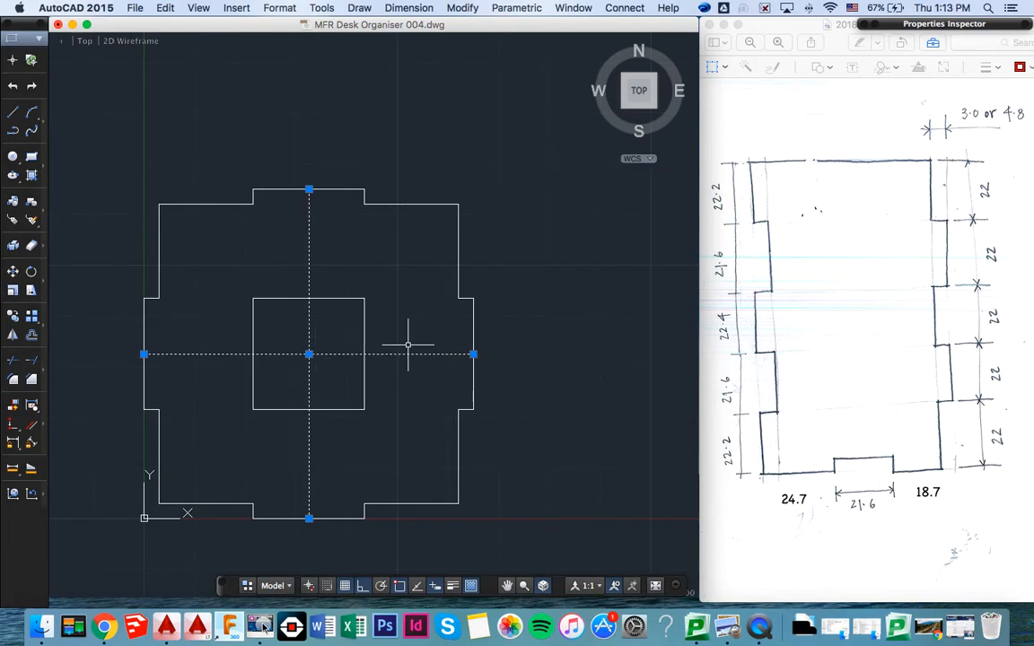
key(Escape)
key(BackSpace)
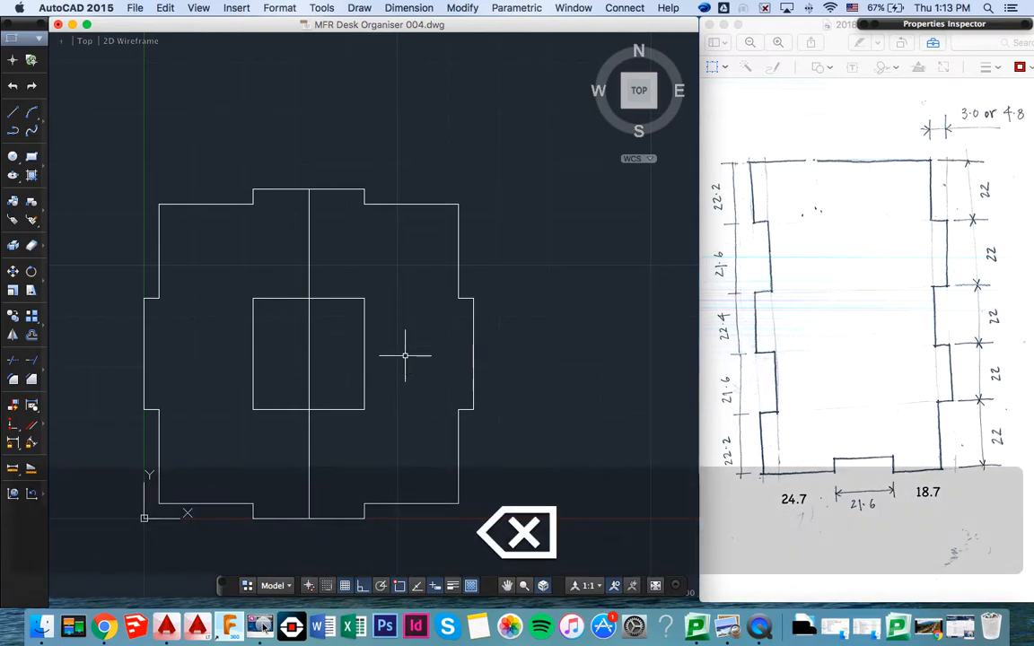
click(308, 350)
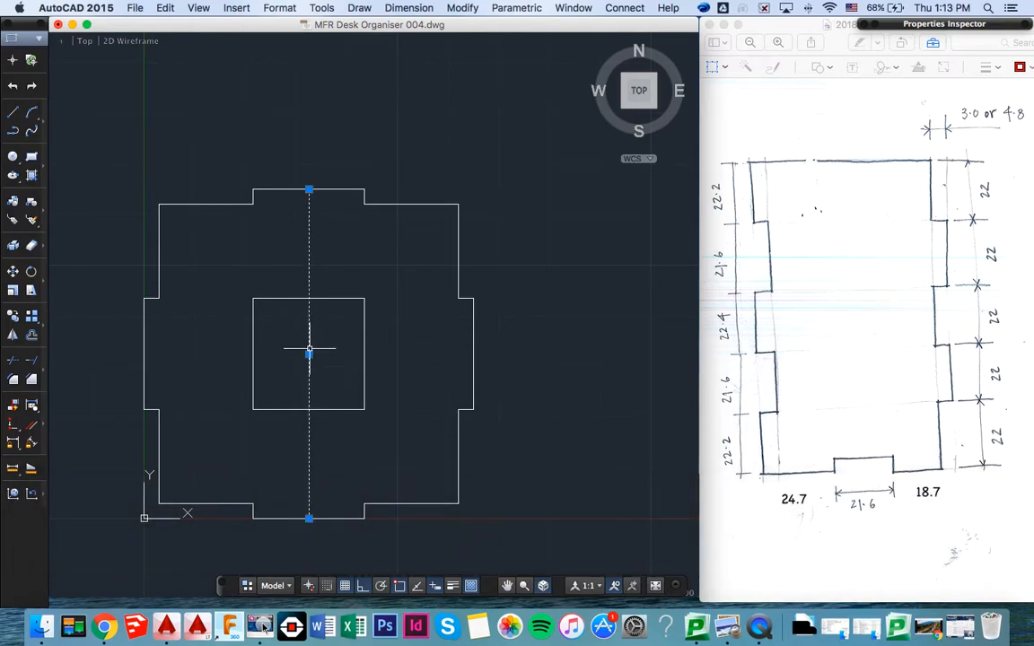
key(BackSpace)
- Delete the four lines of the central square inside the stepped outline and save the drawing
click(363, 357)
key(BackSpace)
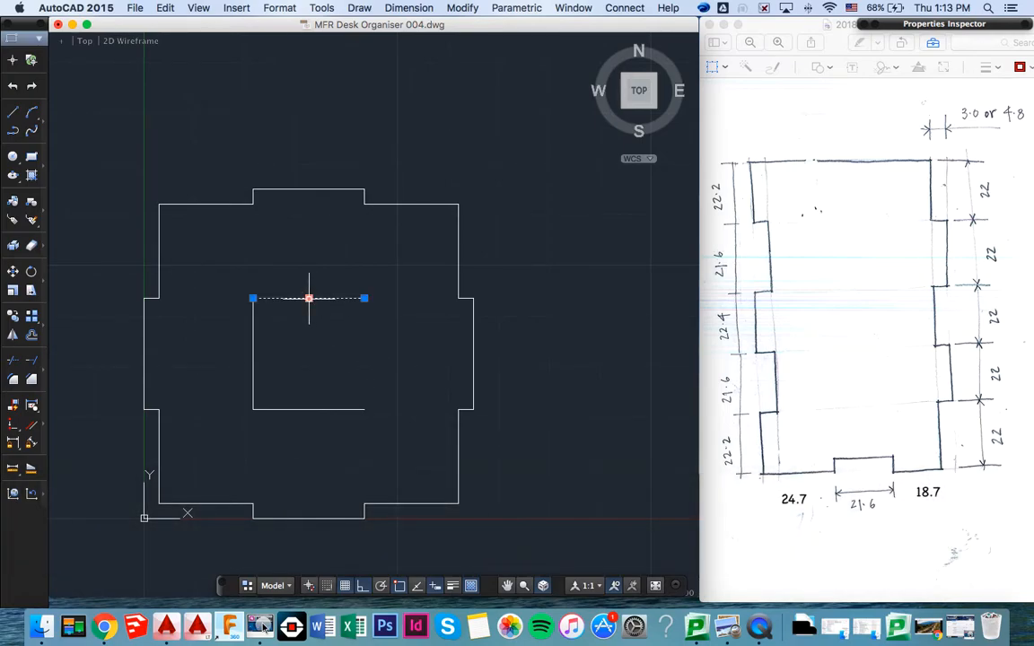
key(BackSpace)
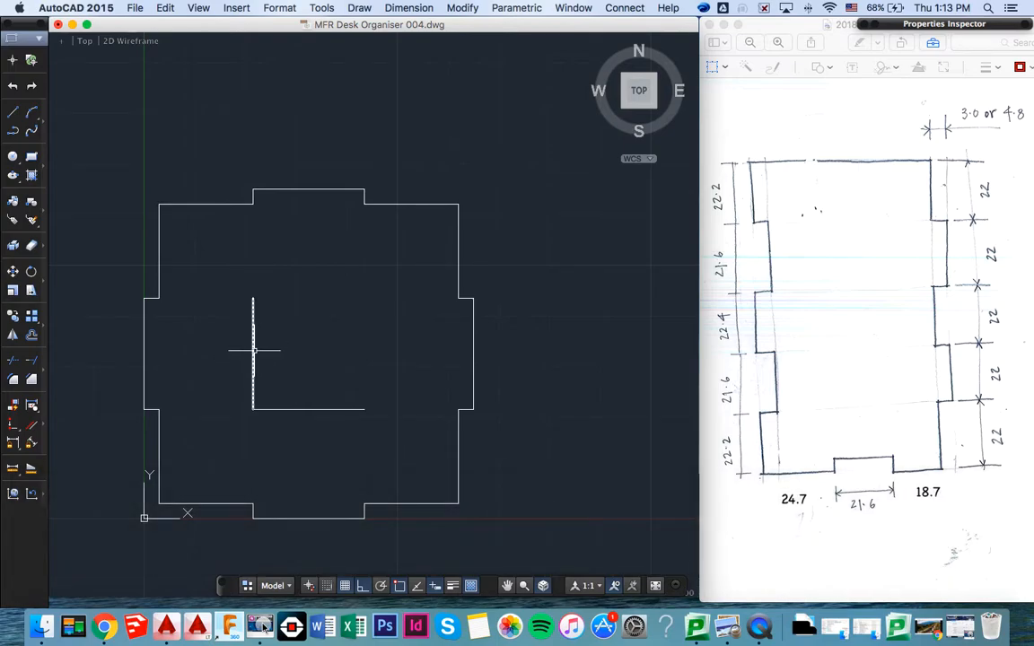
key(BackSpace)
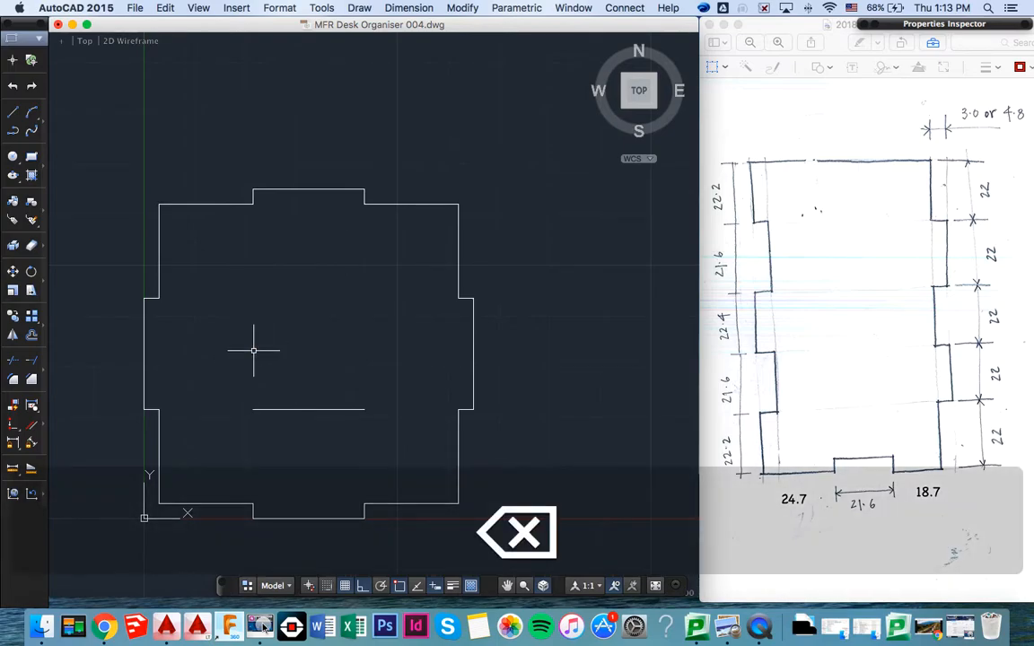
click(296, 409)
key(BackSpace)
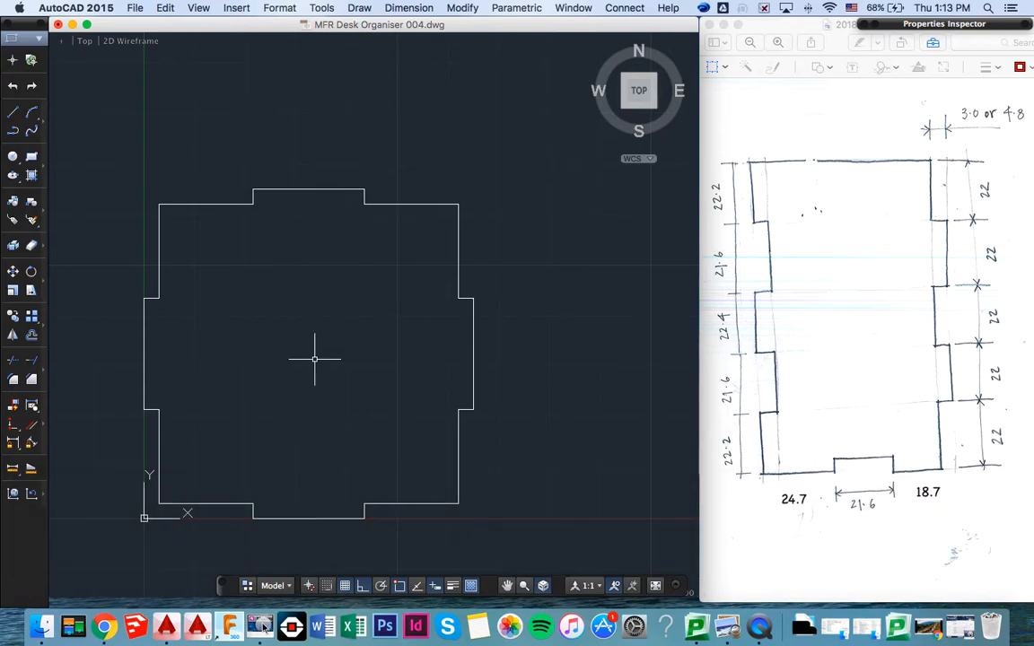
key(super+s)
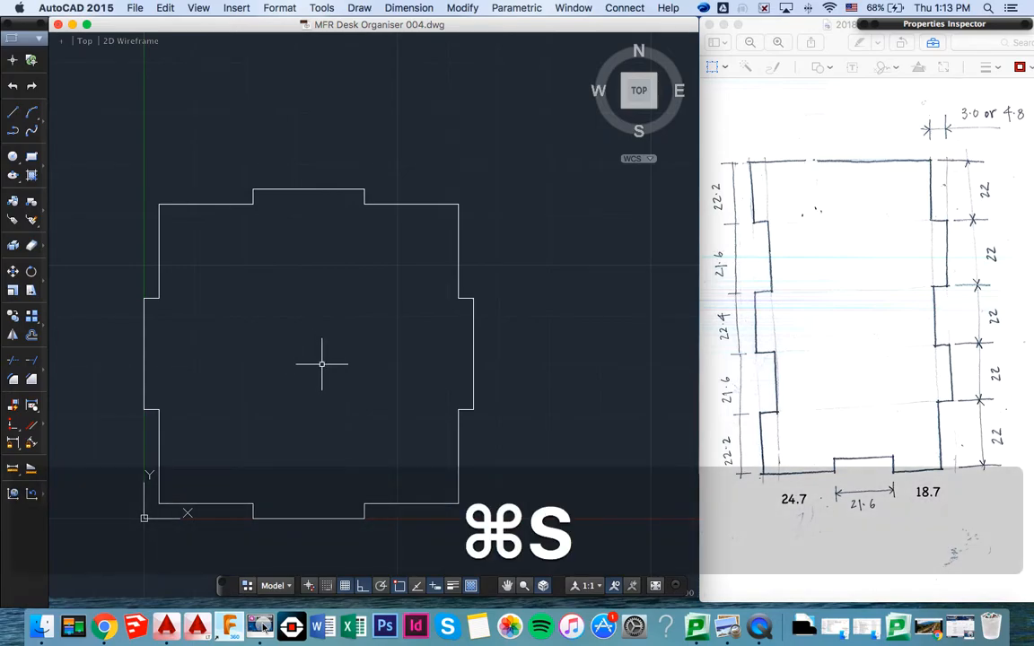
- Draw a 65 × 110 mm rectangle to the right of the tabbed base, with its lower edge level with the base's bottom edge
scroll(322, 364, down, 5)
scroll(344, 385, right, 2)
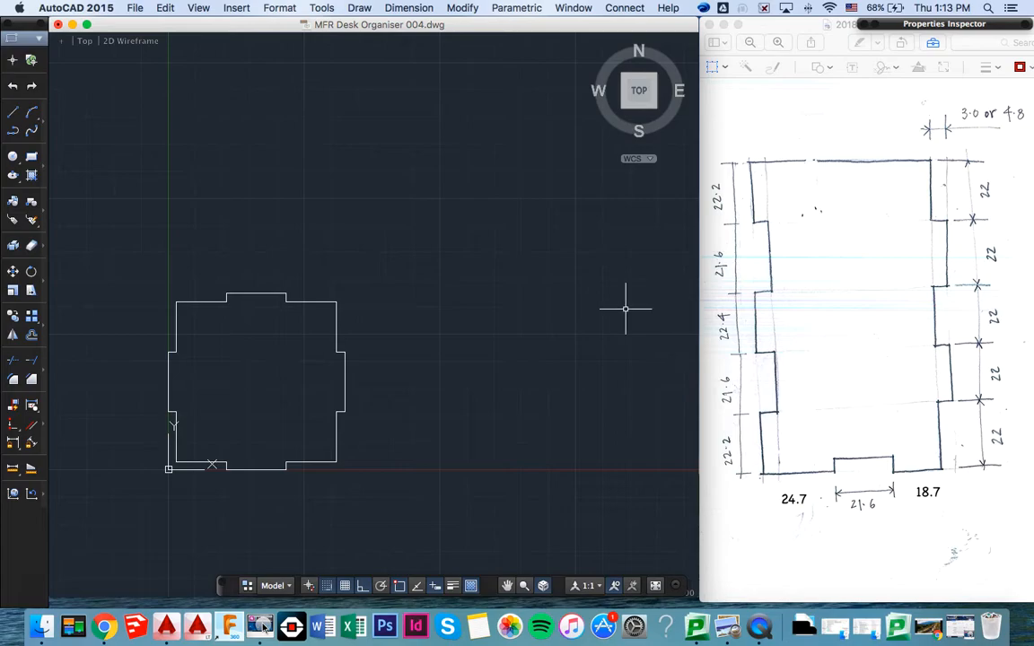
text(rect)
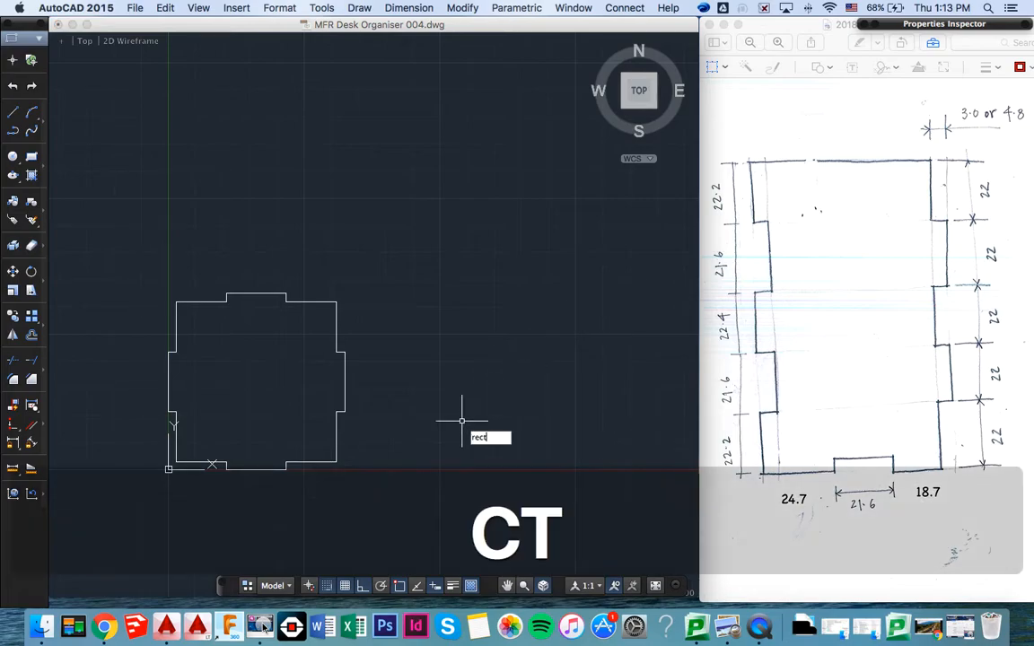
key(Return)
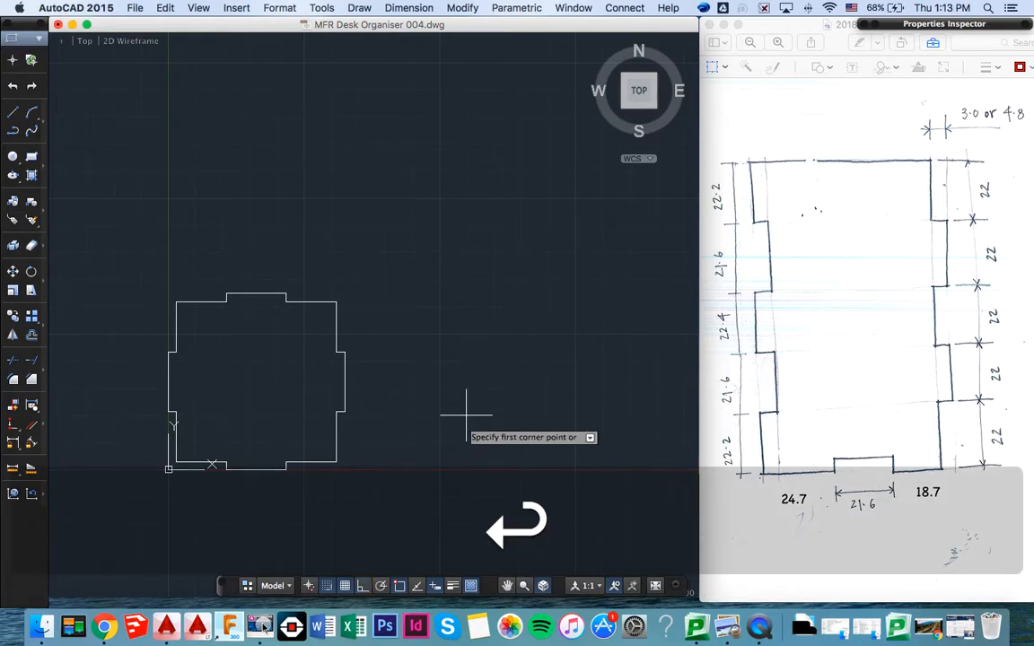
click(385, 470)
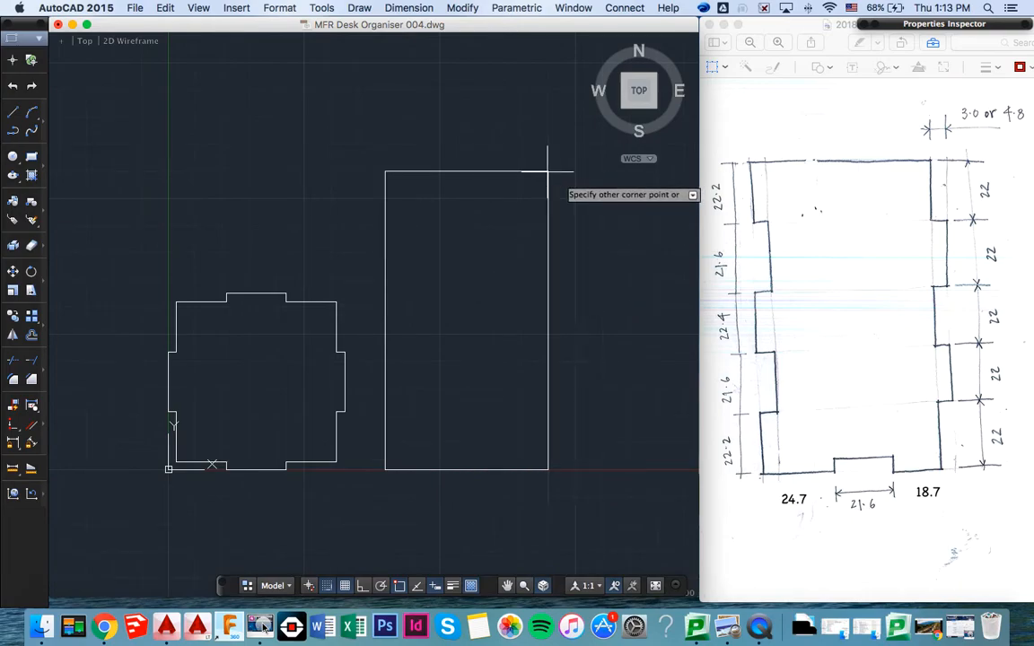
text(65)
key(Tab)
text(1)
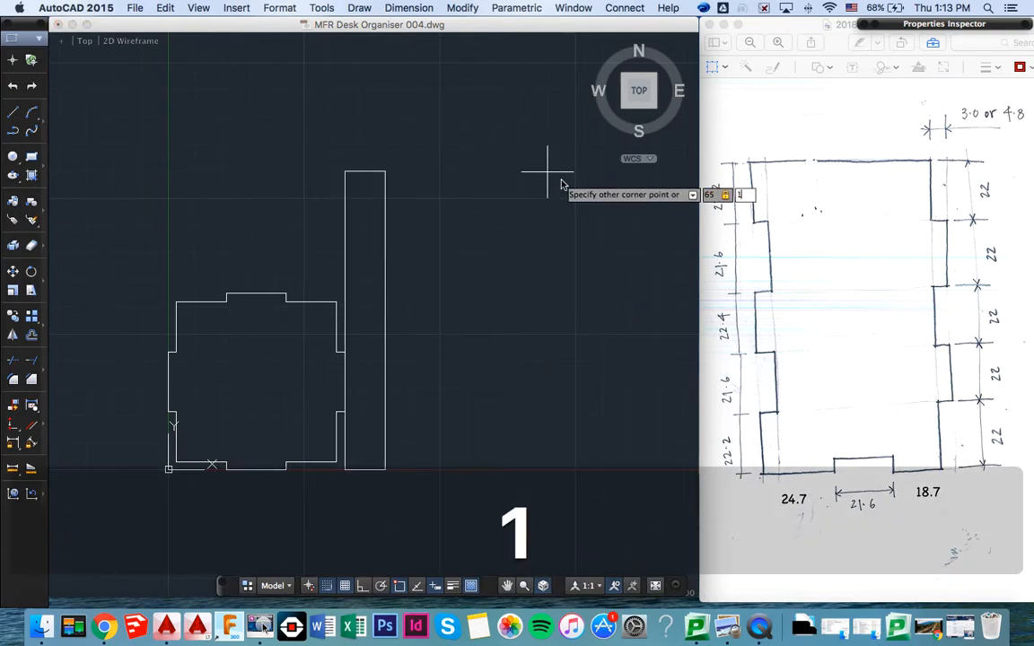
text(10)
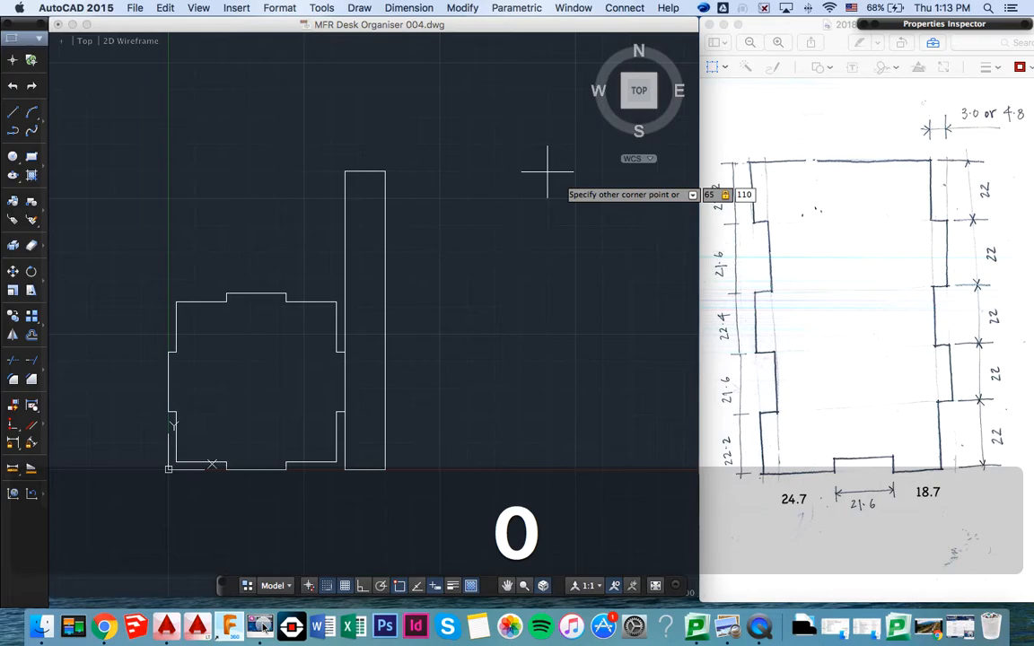
key(Return)
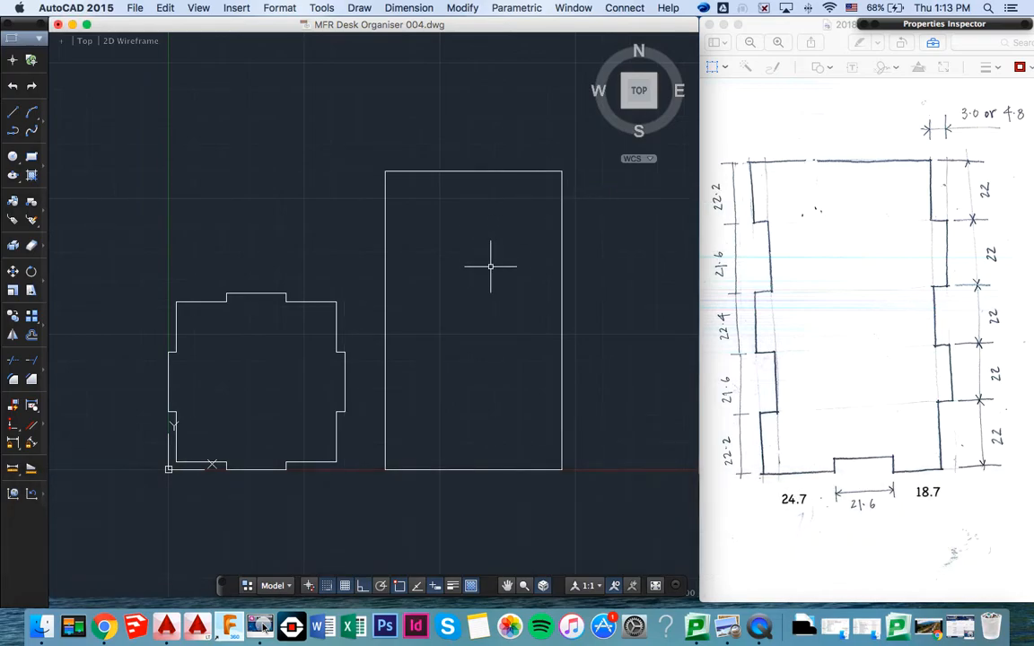
- Offset the new rectangle 3 mm inward
middle_drag(373, 314, 348, 345)
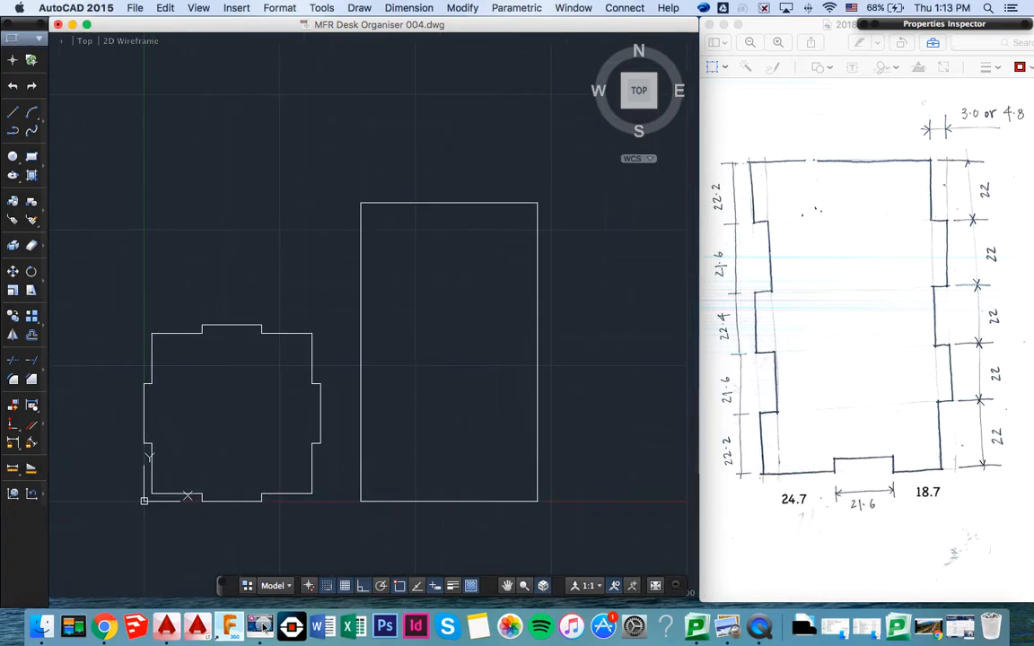
scroll(439, 297, up, 3)
mouse_move(436, 296)
middle_down()
mouse_move(385, 302)
mouse_move(436, 300)
middle_up()
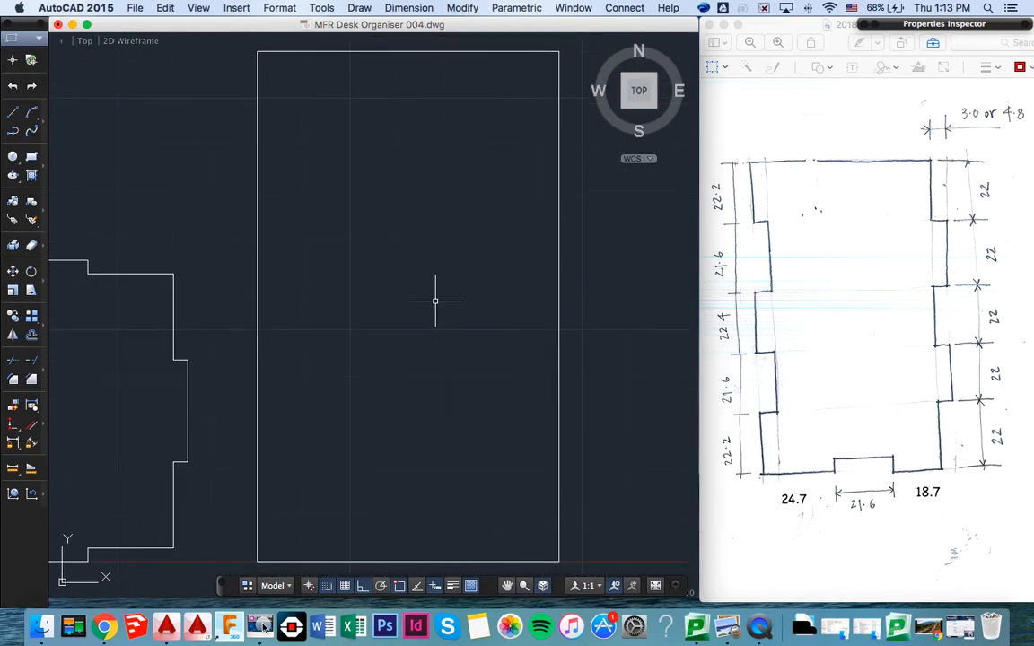
text(off)
key(Return)
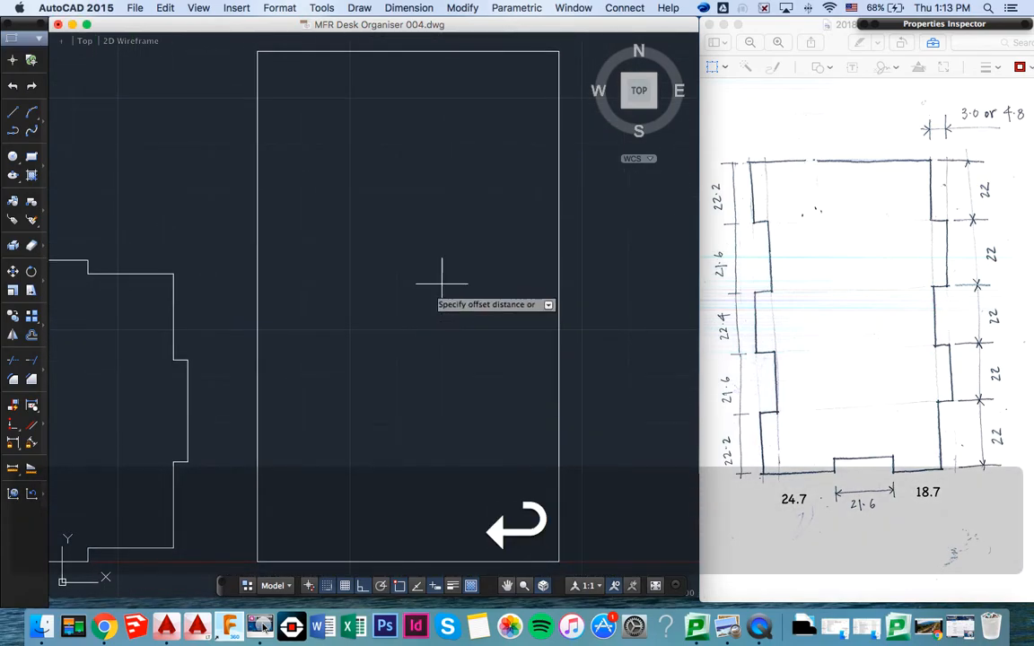
click(434, 51)
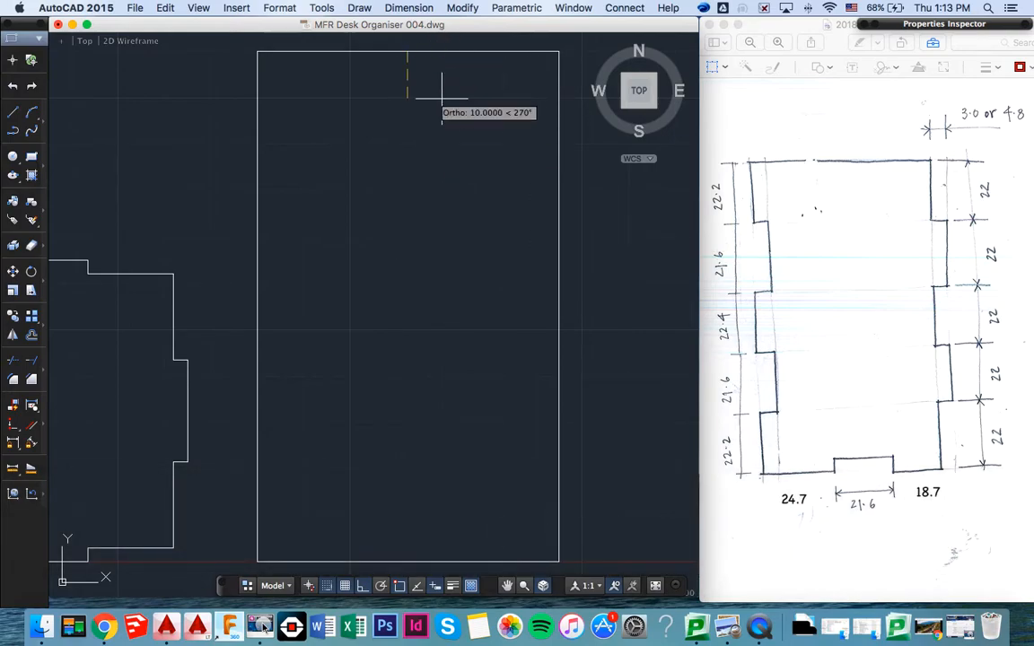
text(3)
key(Return)
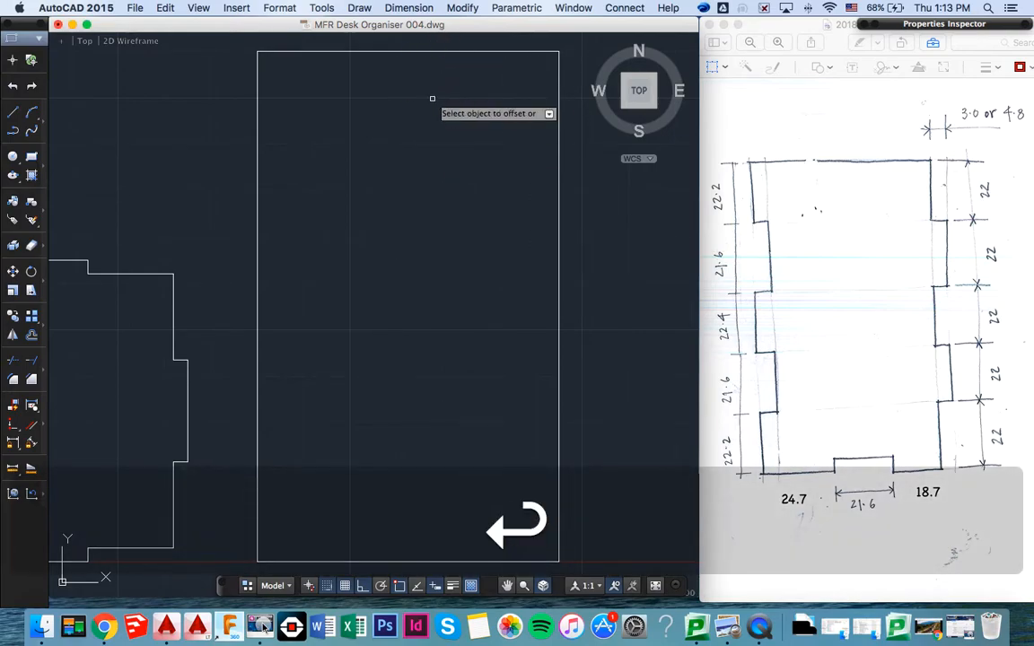
click(445, 52)
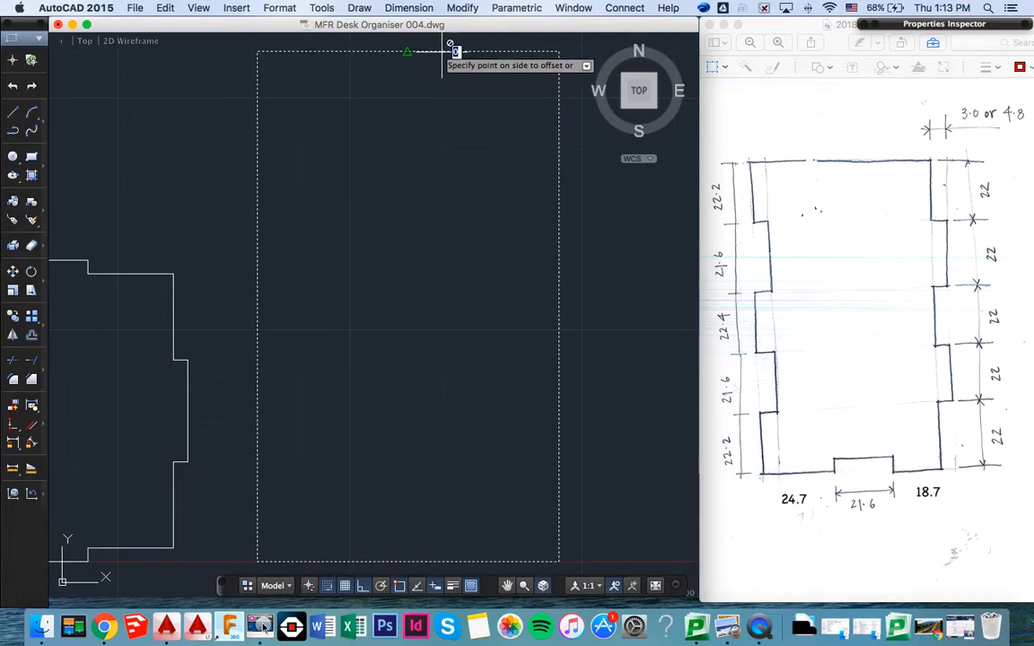
click(438, 95)
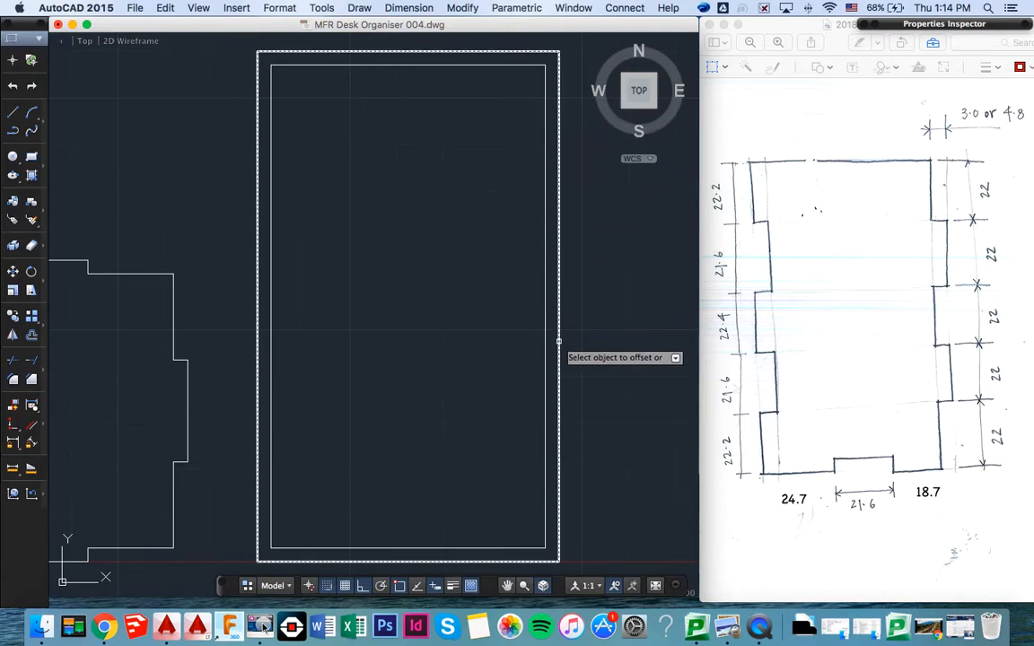
- Turn off the Midpoint object snap and end the Offset command
right_click(399, 587)
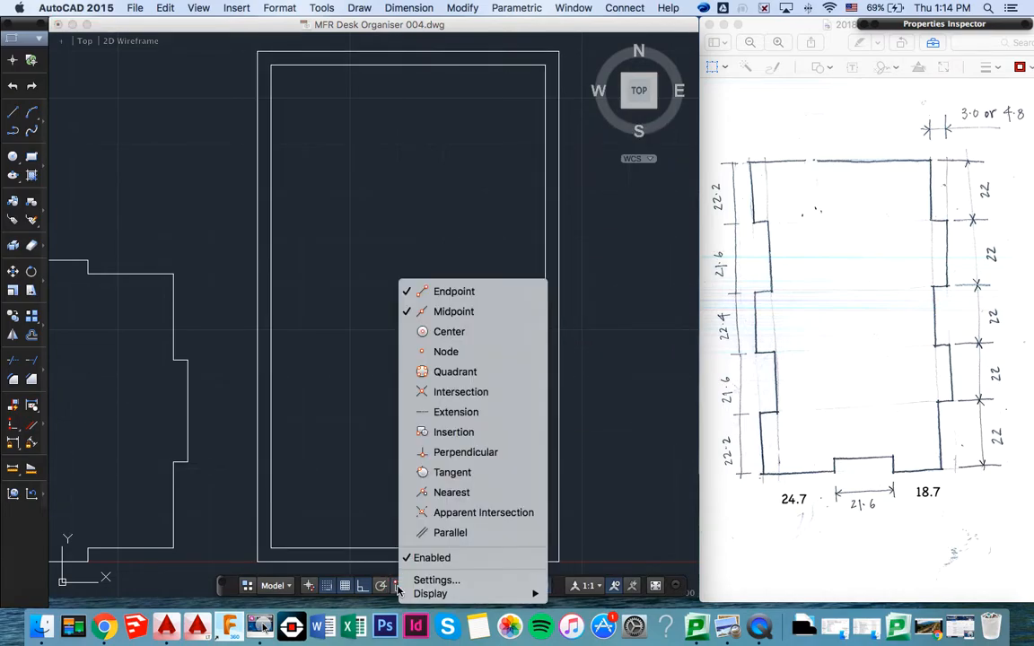
click(453, 311)
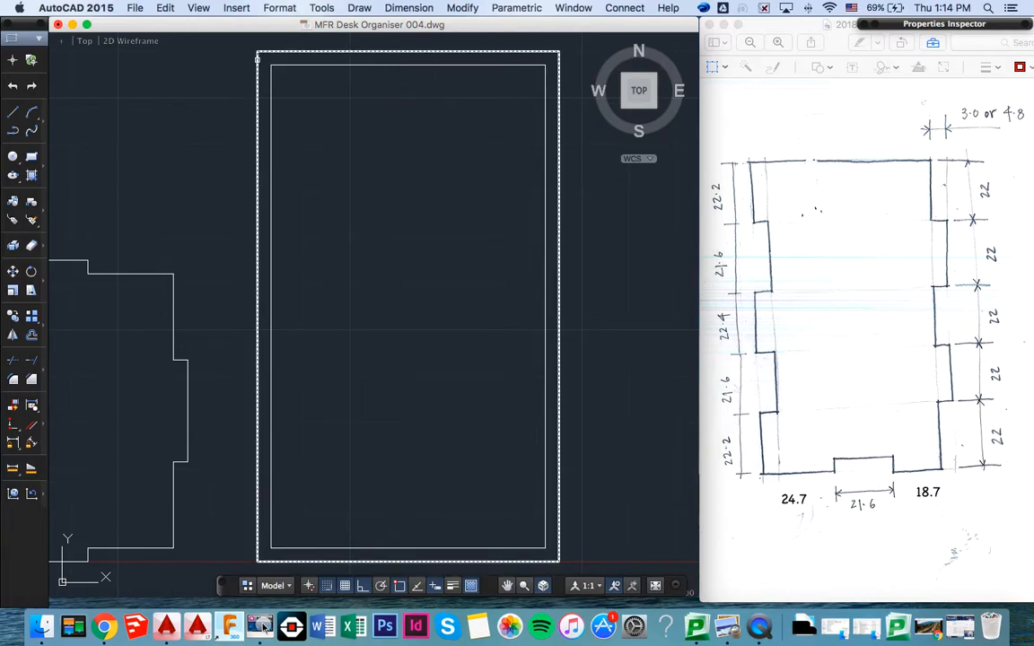
text(l)
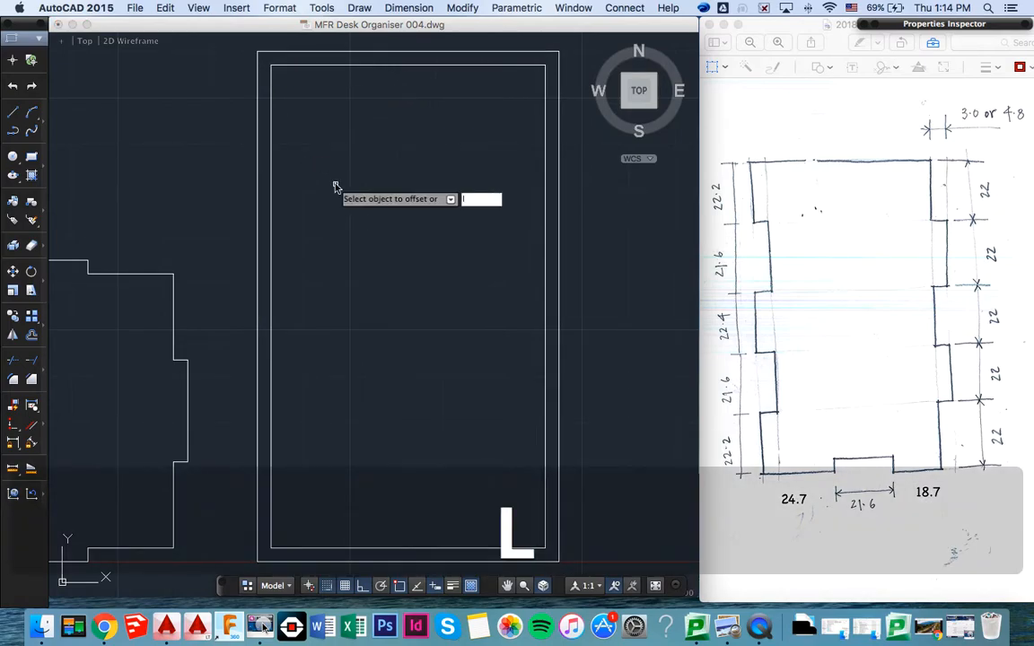
key(Return)
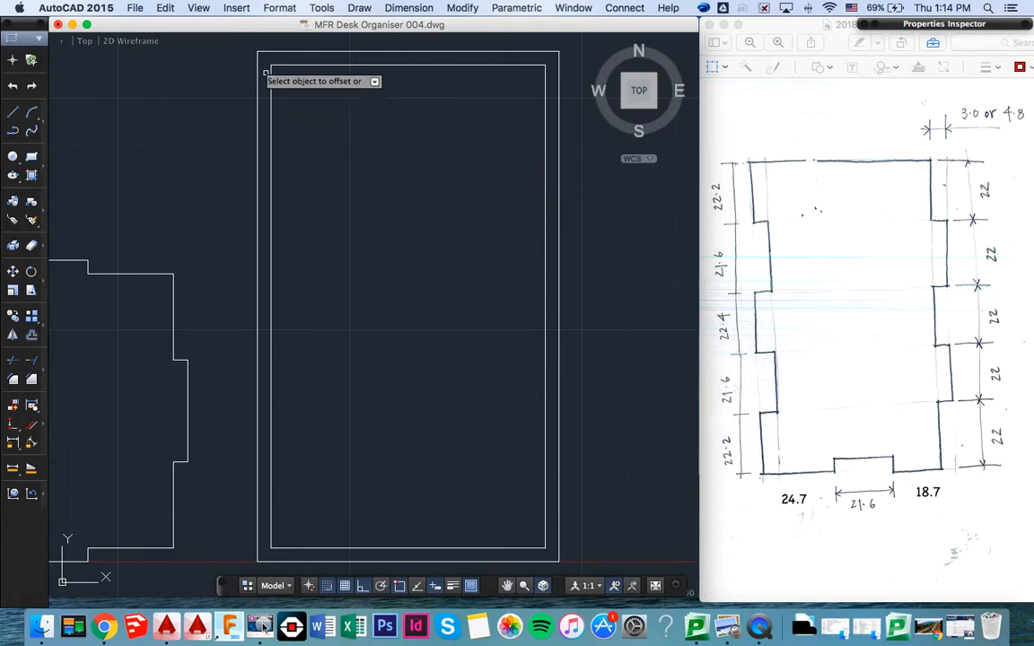
key(Escape)
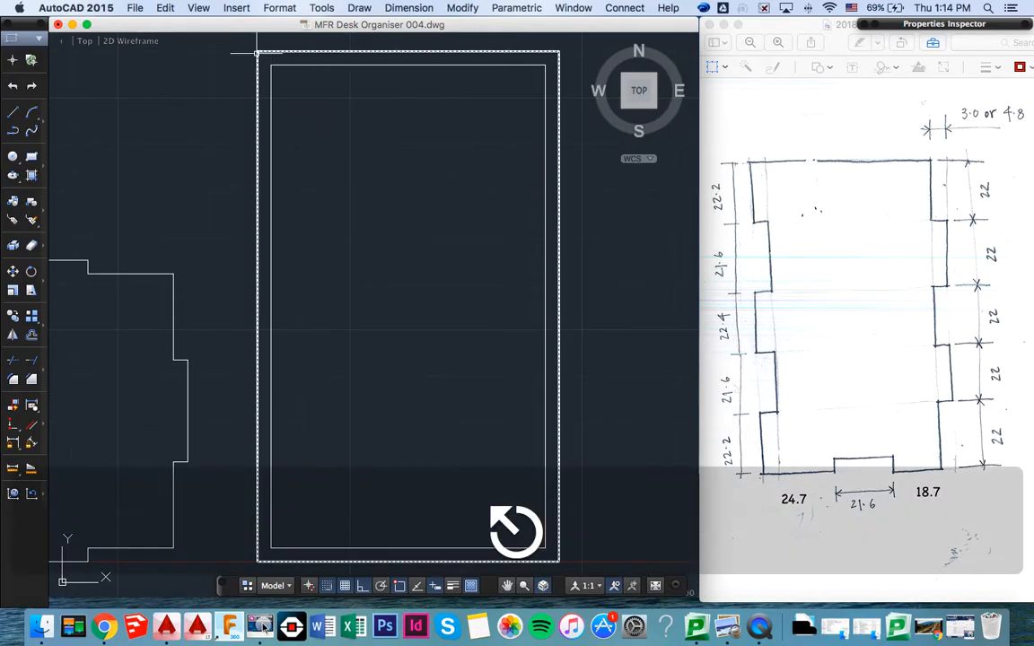
- Draw a stepped line from the outer rectangle's top-left corner: 22.2 mm down, 3 mm right, 21.6 mm down
text(l)
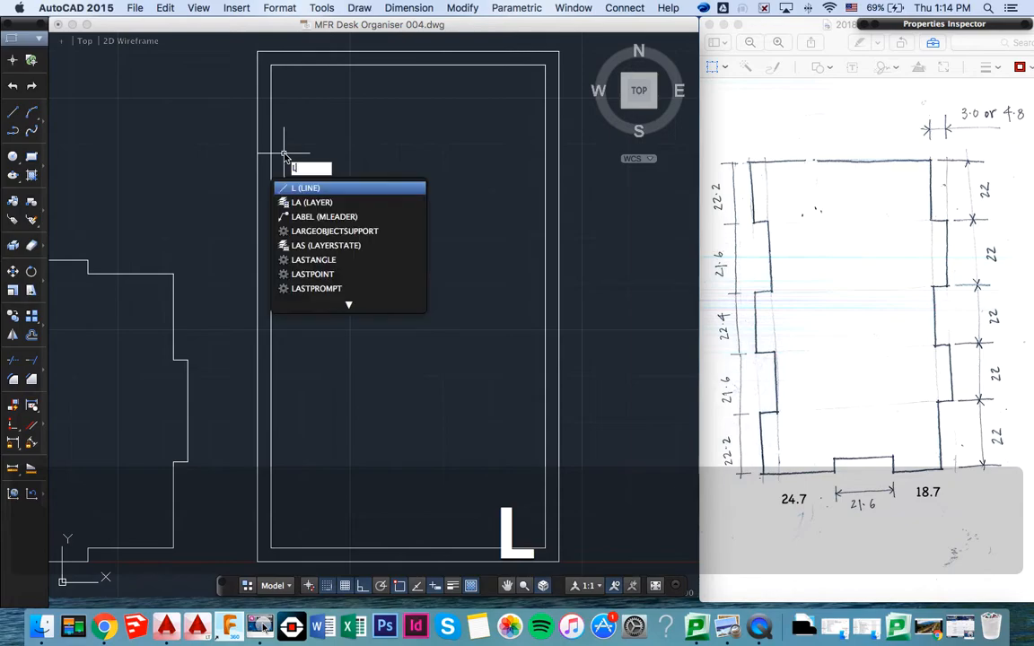
key(Return)
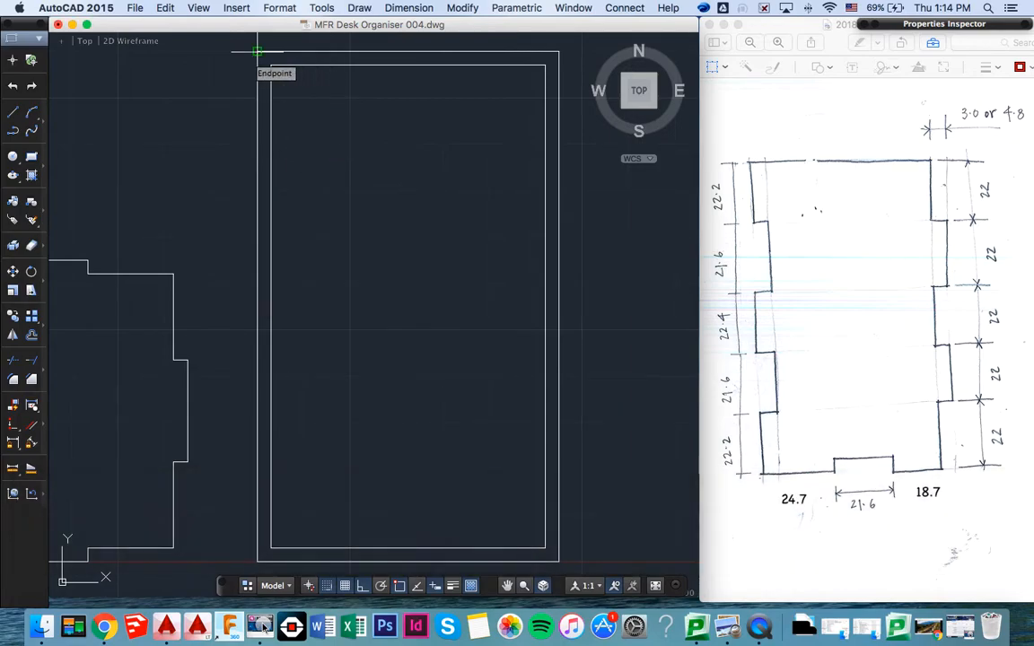
click(252, 55)
text(22.2)
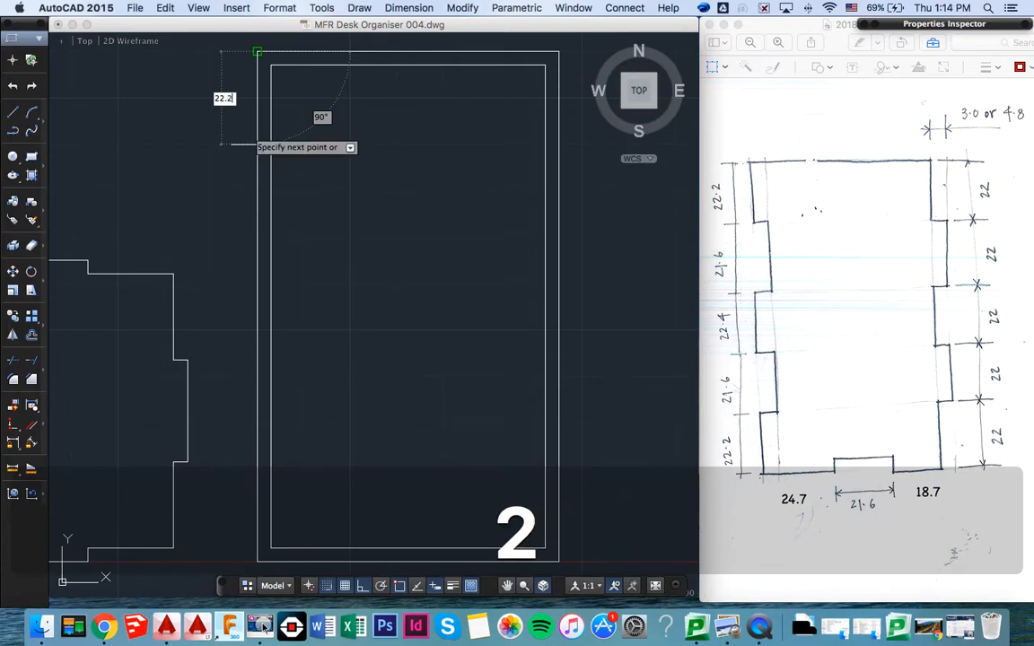
key(Return)
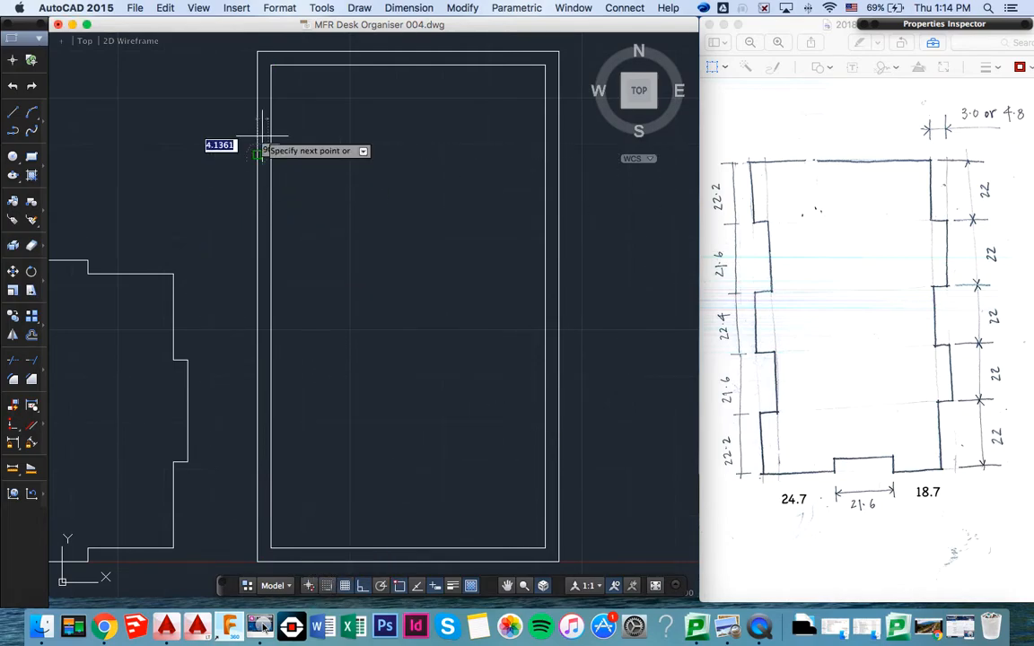
text(3)
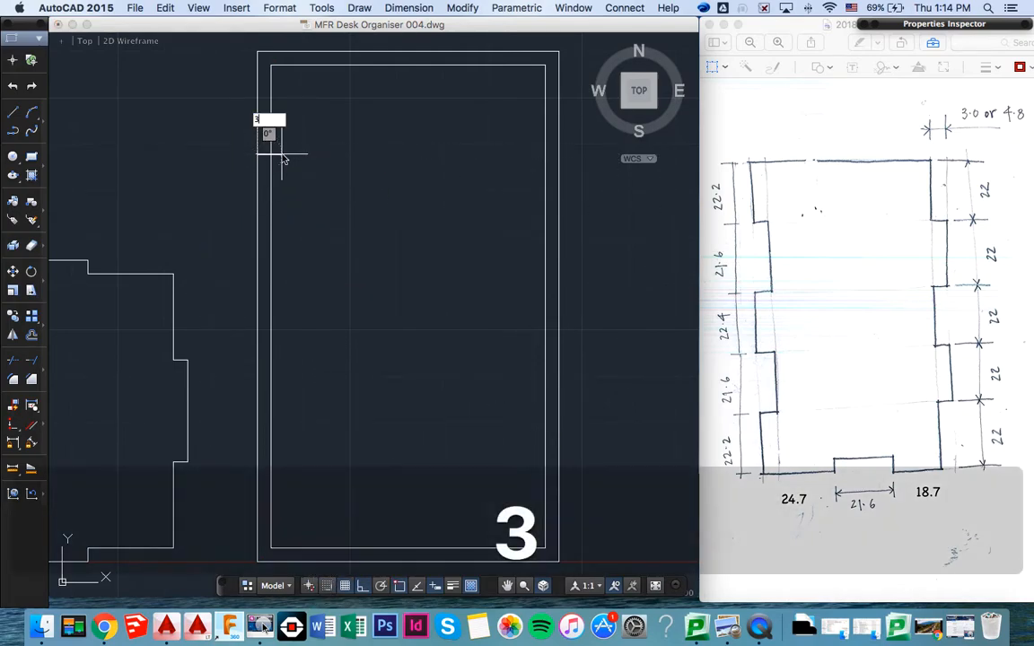
key(Return)
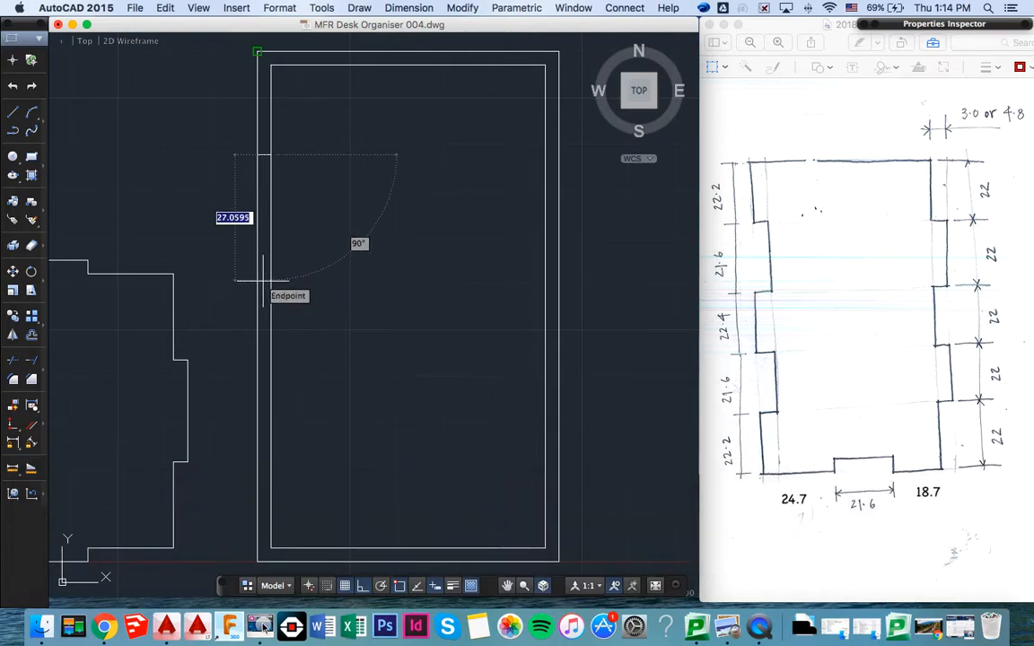
text(21.6)
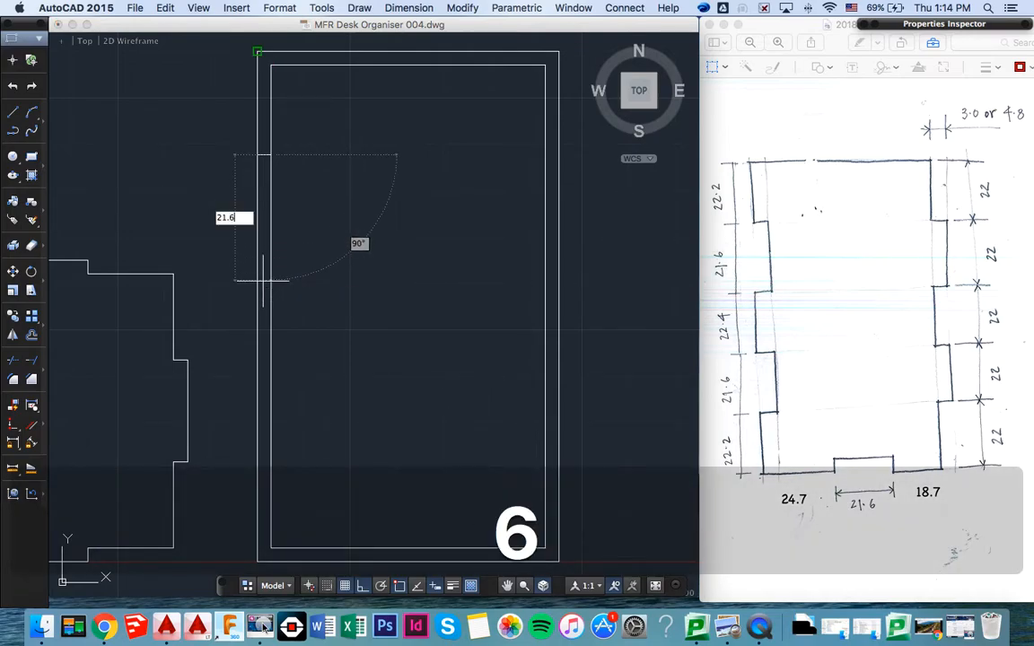
key(Return)
- Try to continue the stepped line with segments of 3, 22.4 and 3 mm, and undo them back to the end of the 21.6 mm segment
text(3)
key(Return)
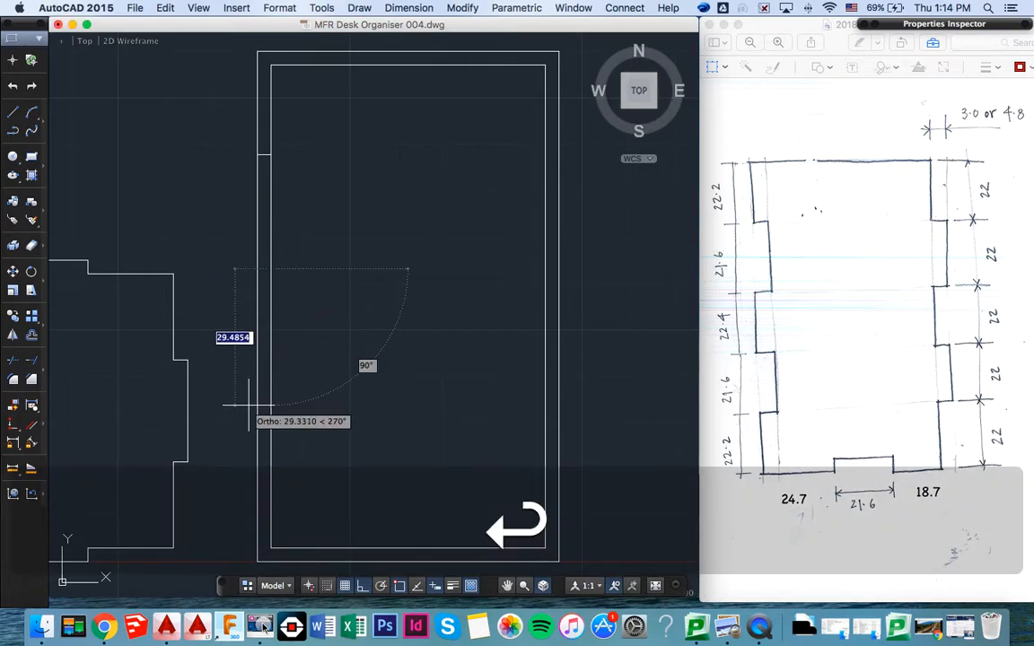
text(22.4)
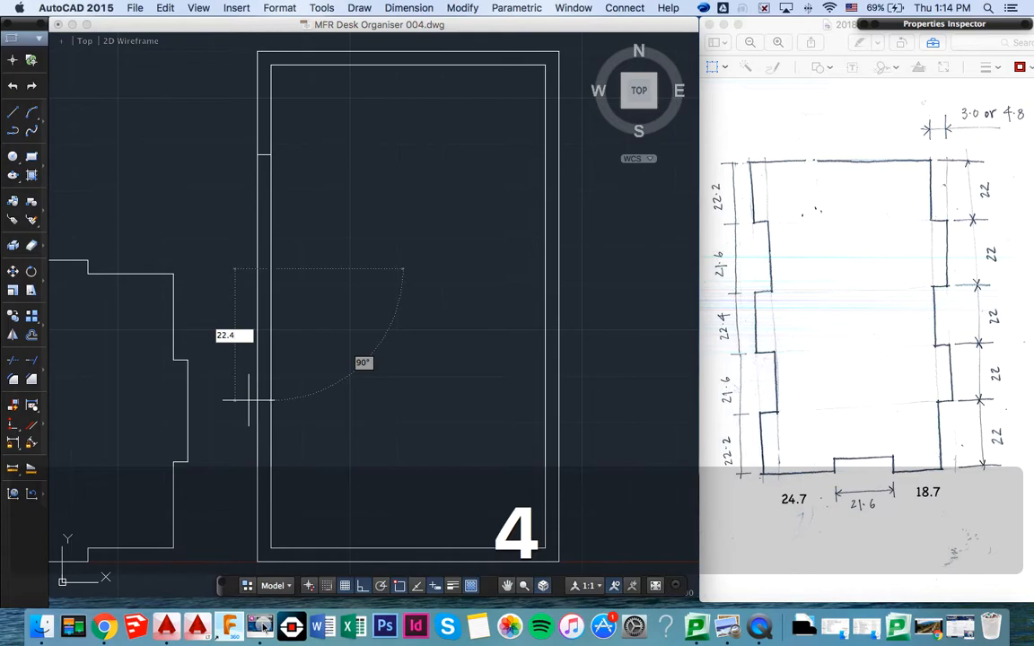
key(Return)
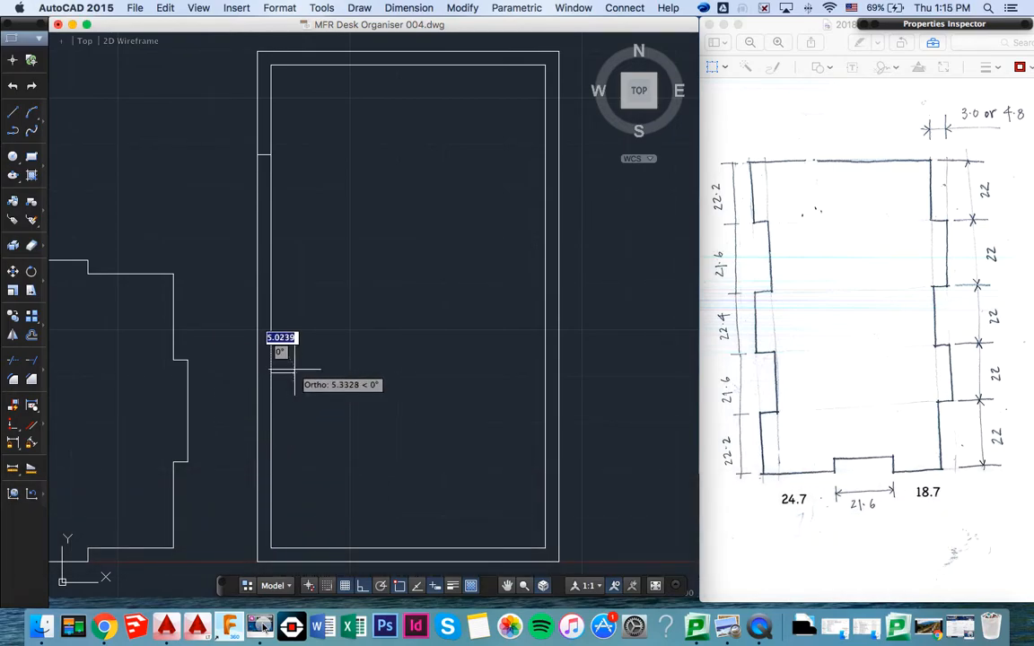
text(3)
key(Return)
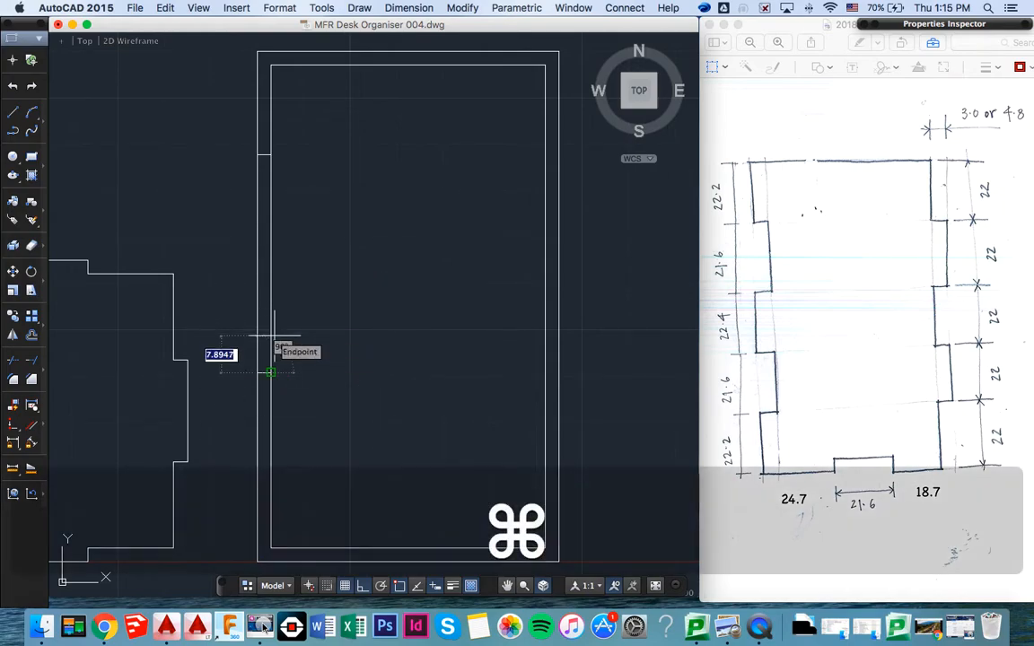
key(super+z)
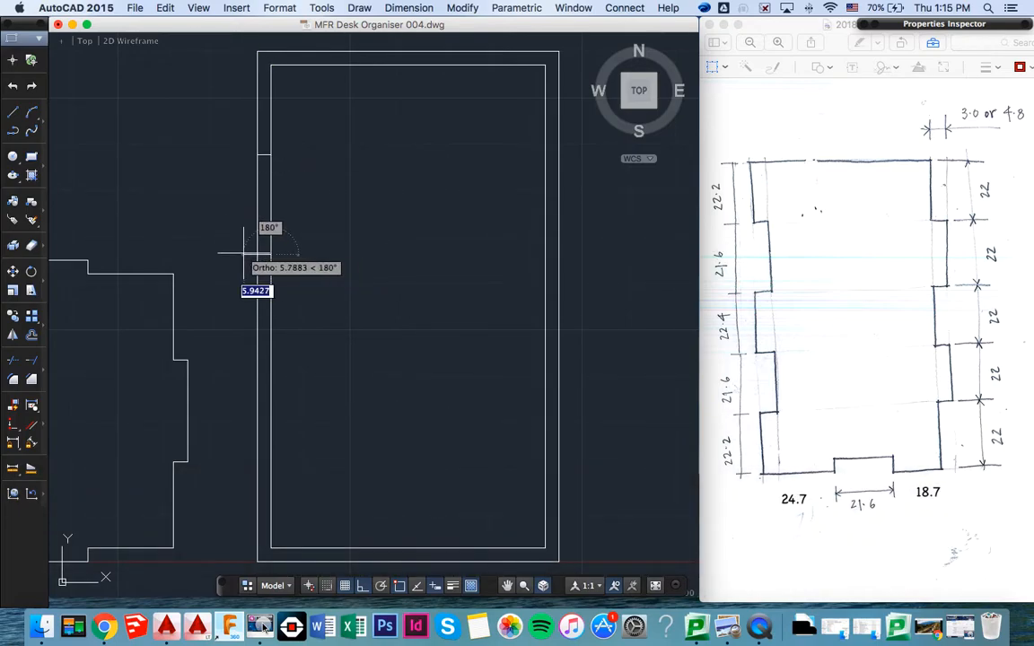
- Continue the stepped line down the panel's left edge: 3 mm left, 22.4 mm down, 3 mm right, 21.6 mm down
text(3)
key(Return)
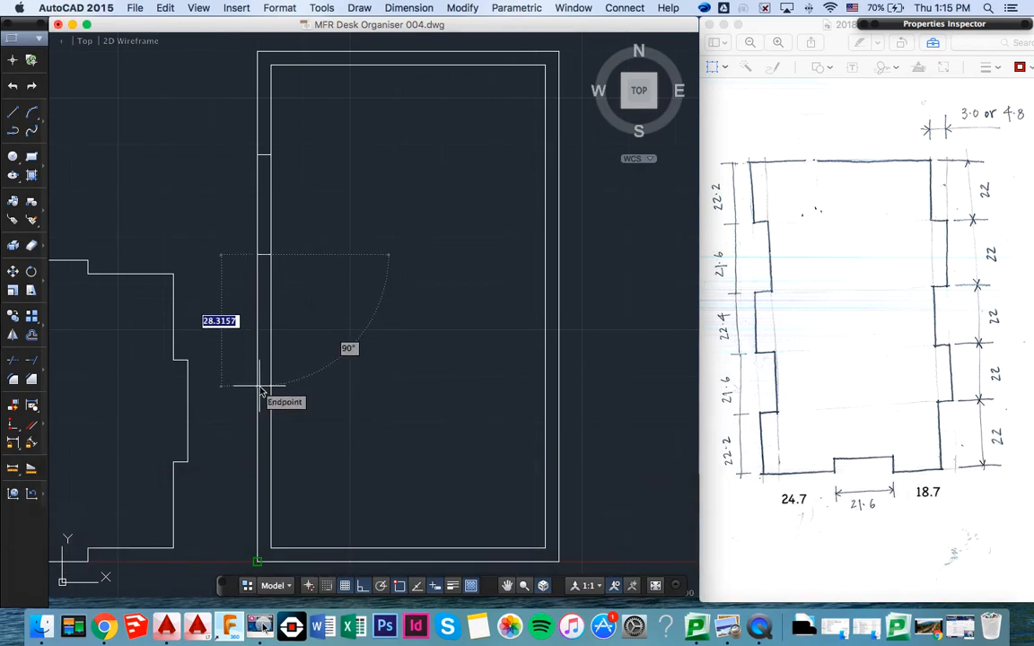
text(22.4)
key(Return)
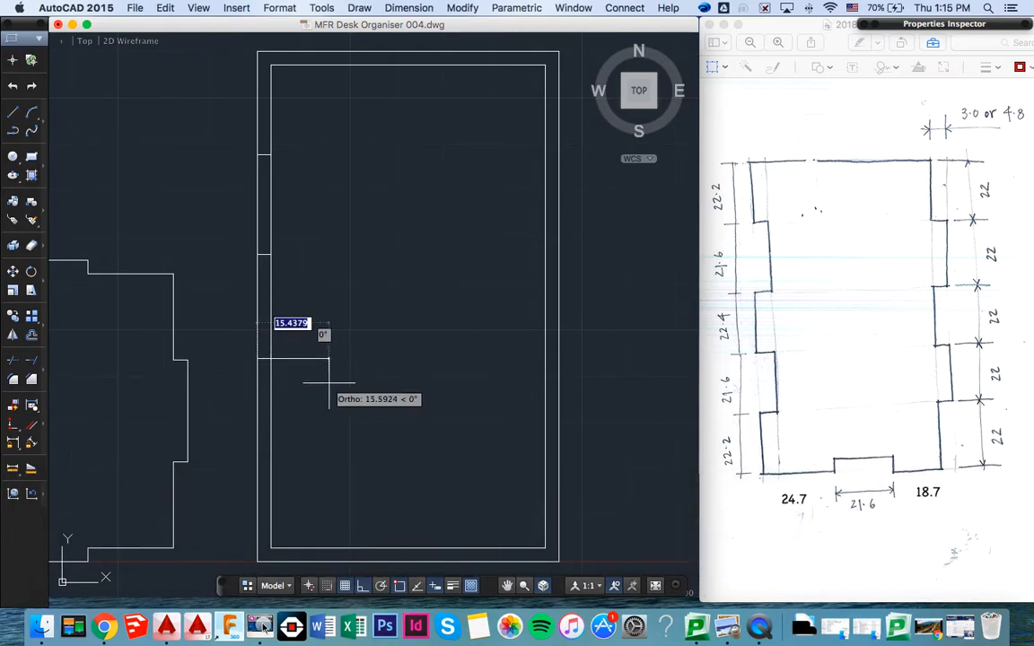
key(Return)
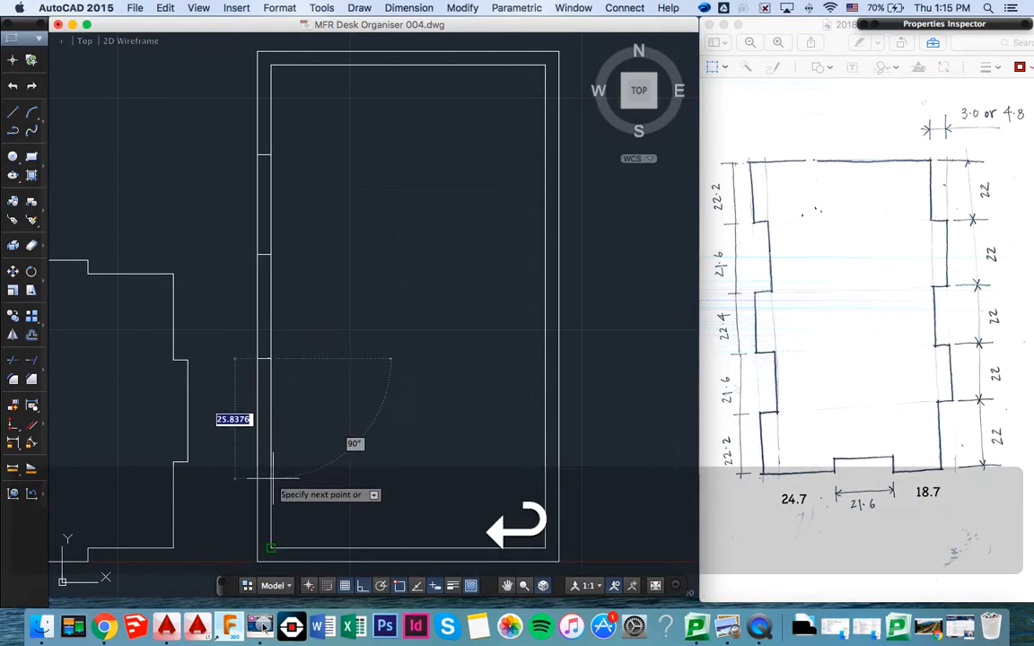
text(21.6)
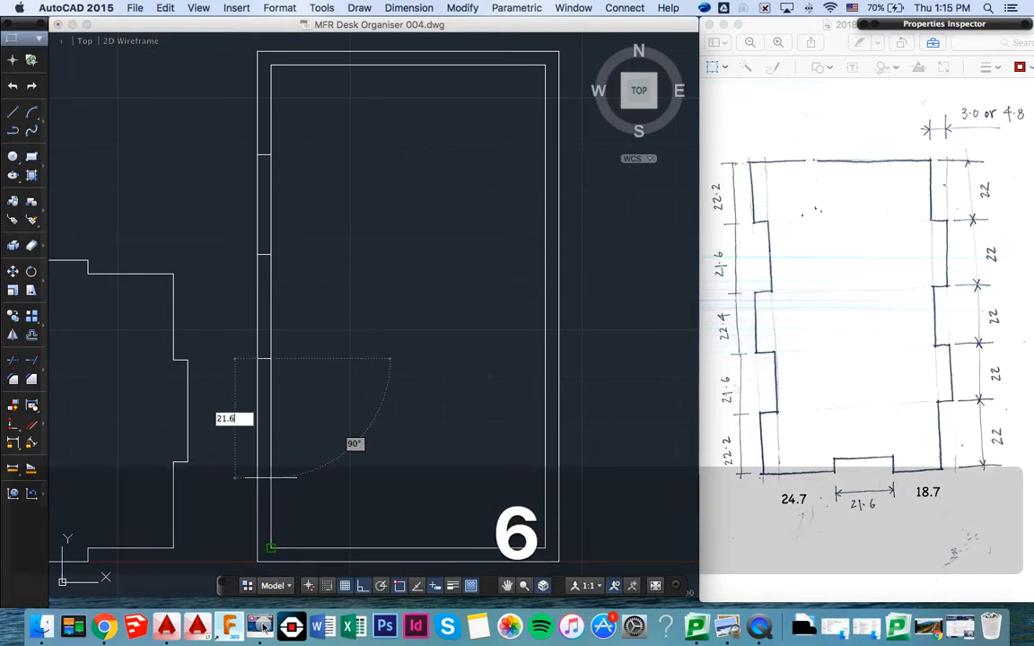
key(Return)
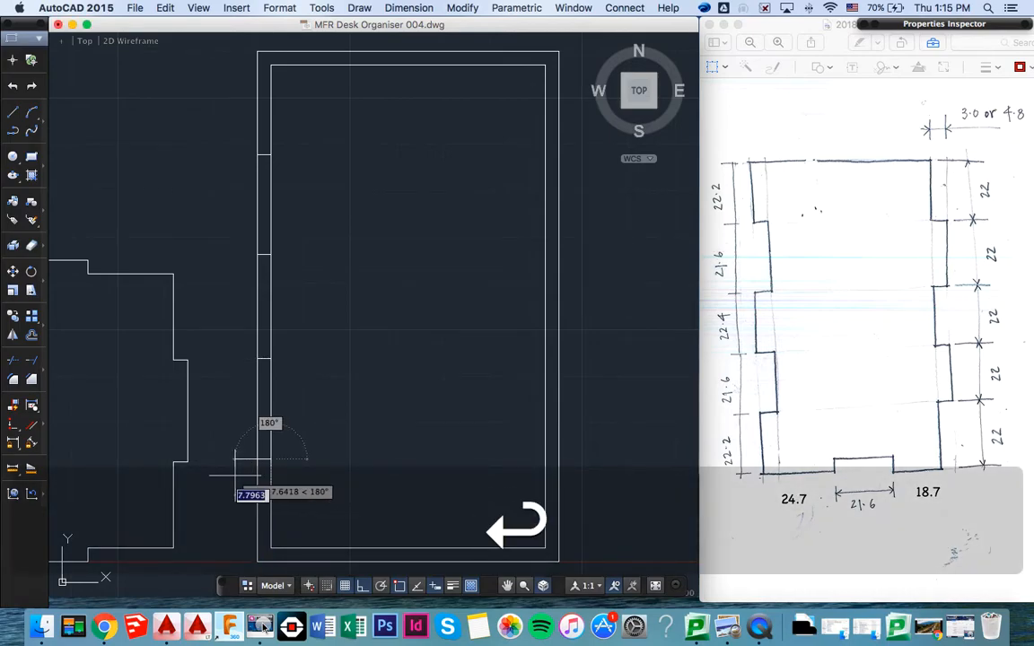
- Extend the stepped line 3 mm left and 22.2 mm down to the outer rectangle's bottom-left corner
text(3)
key(Return)
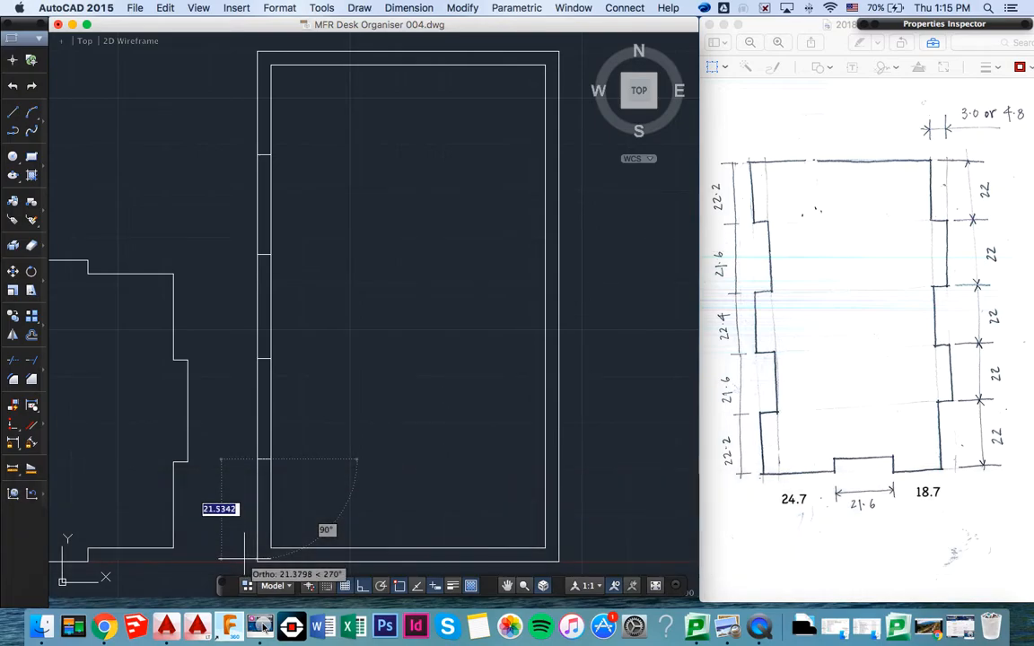
text(22.2)
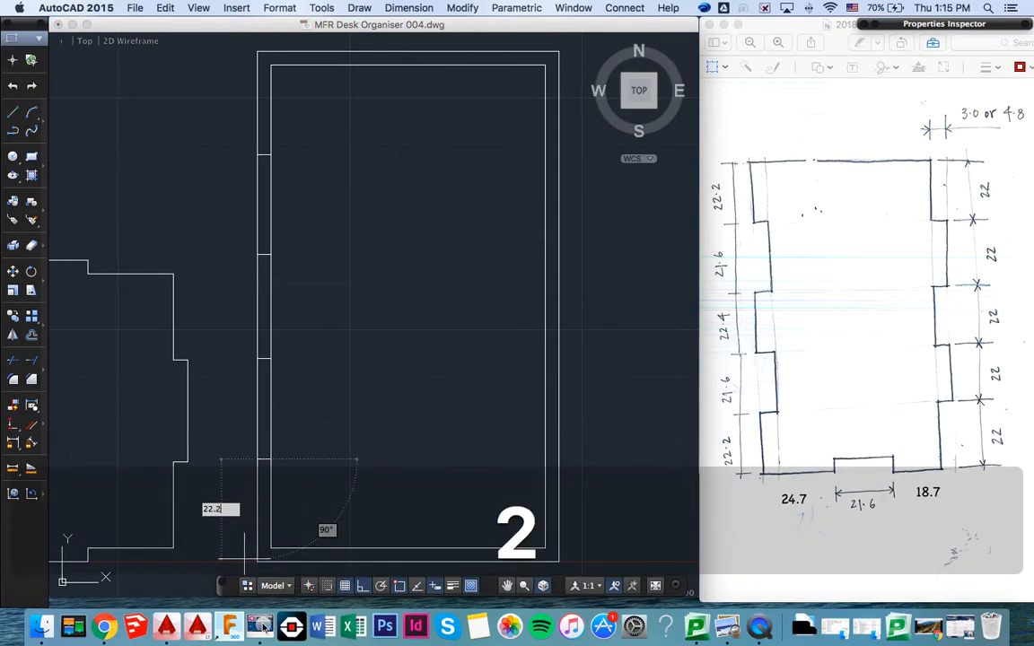
key(Return)
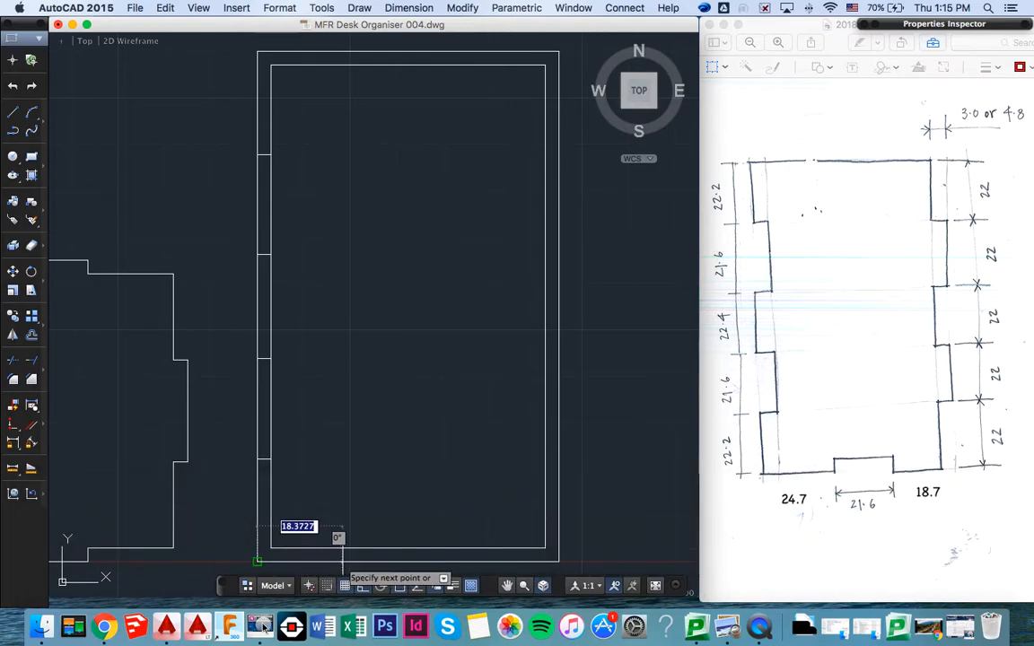
- Draw the bottom notch from the corner: 24.7 mm right, 3 mm up, 21.6 mm right, 3 mm down
text(24)
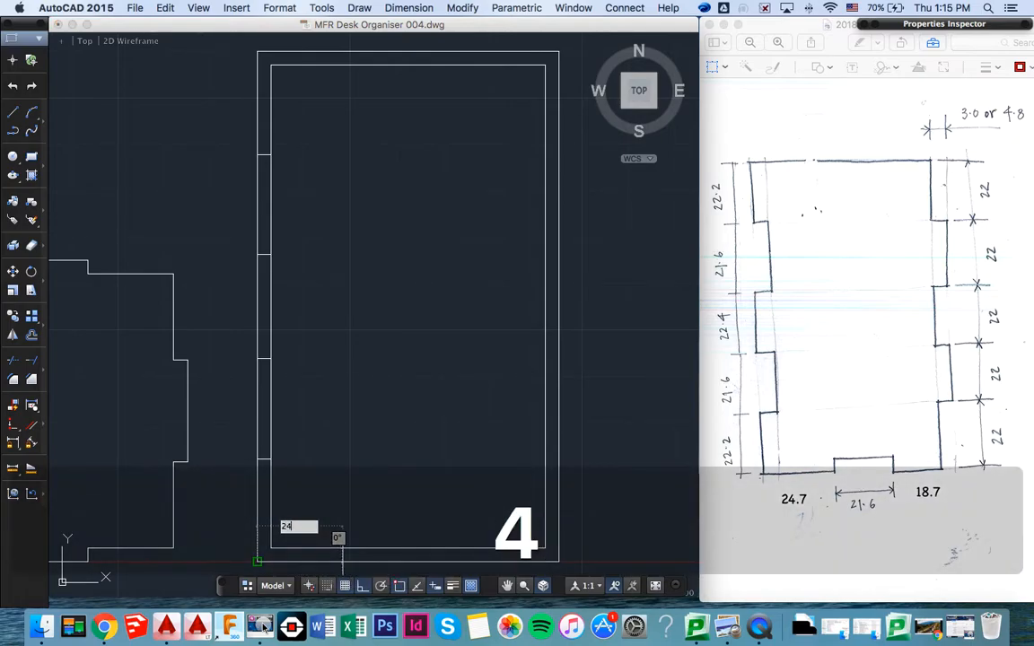
text(.7)
key(Return)
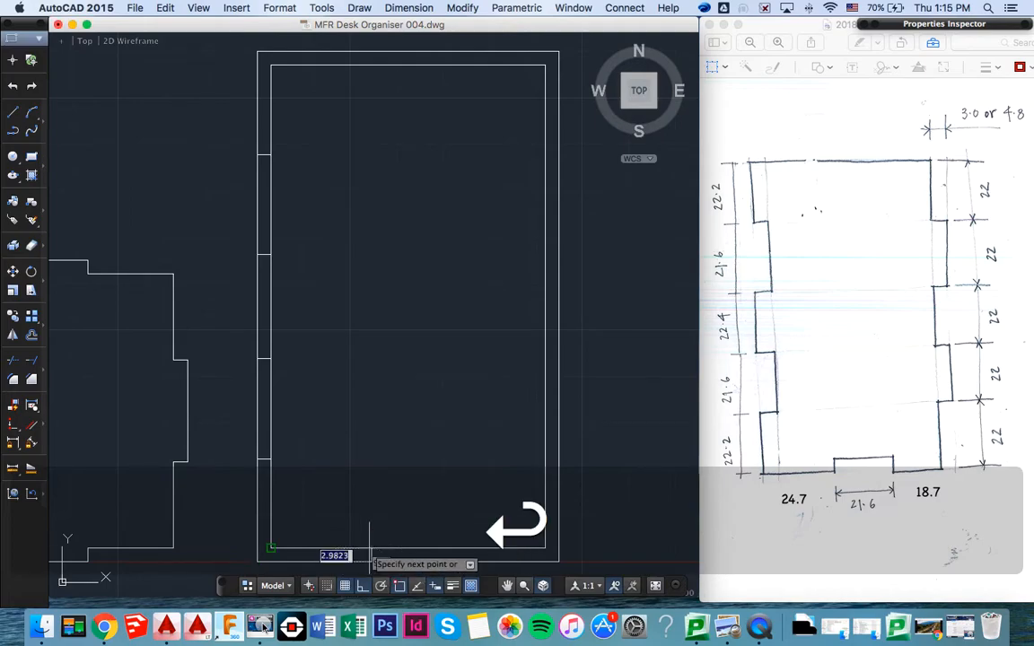
text(3722)
key(Return)
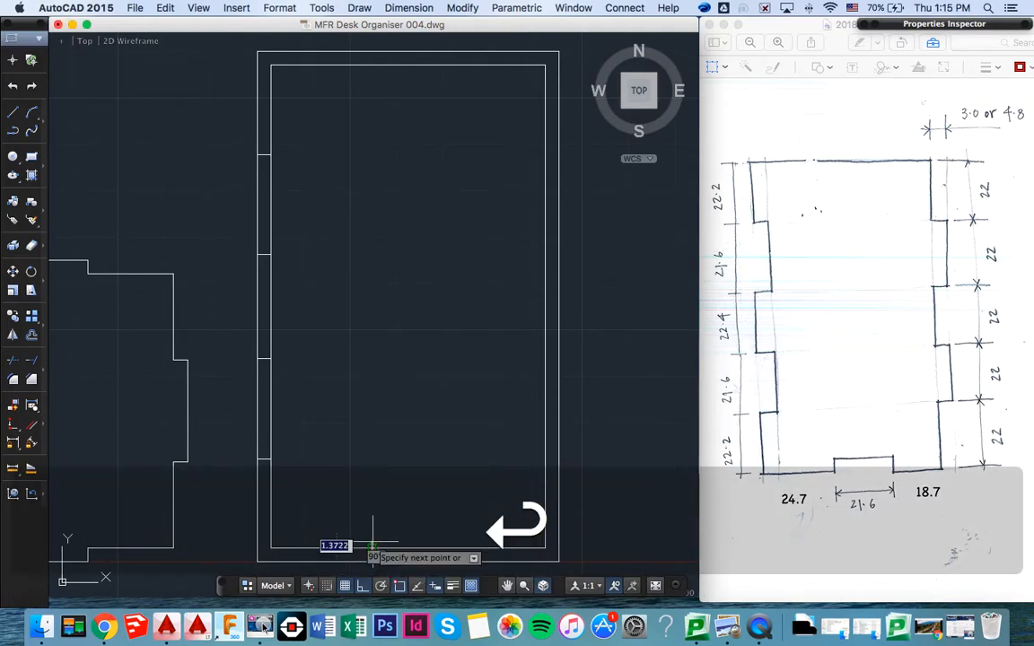
text(21.6)
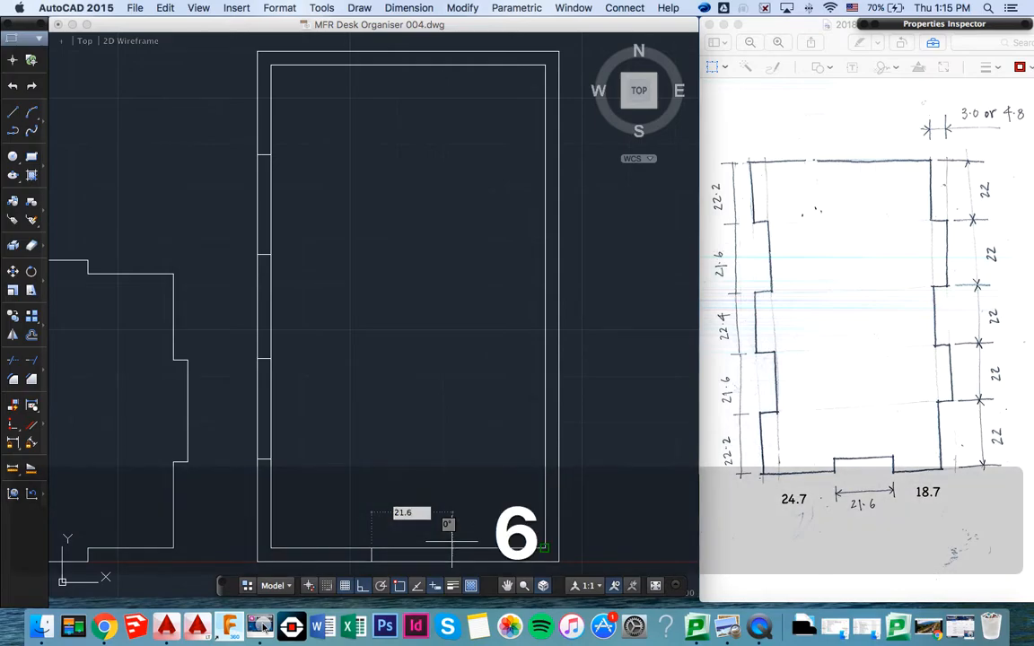
key(Return)
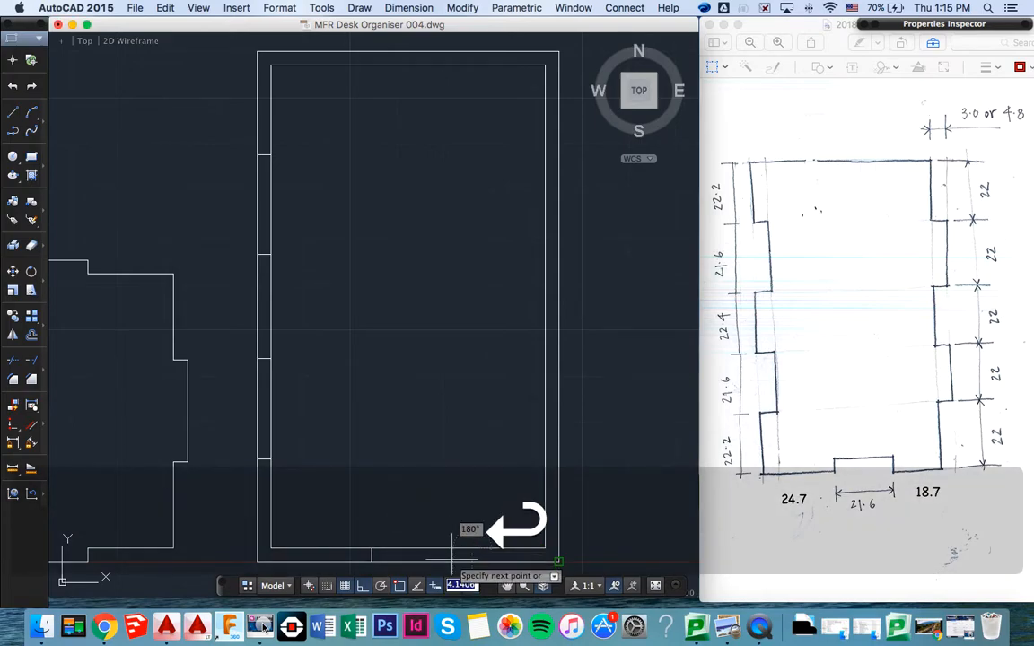
text(3)
key(Return)
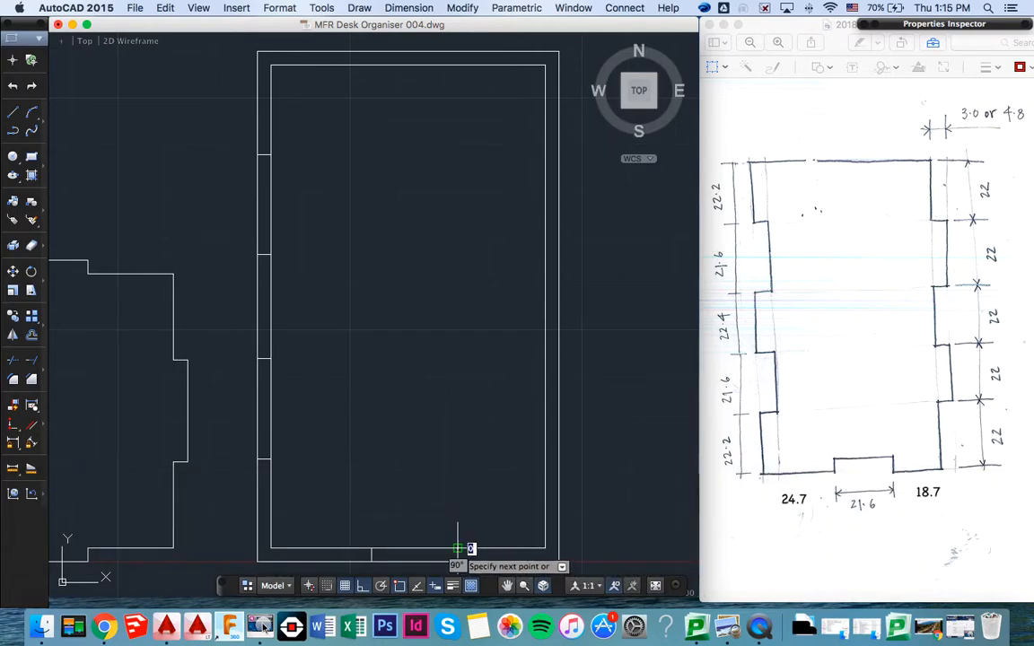
text(3)
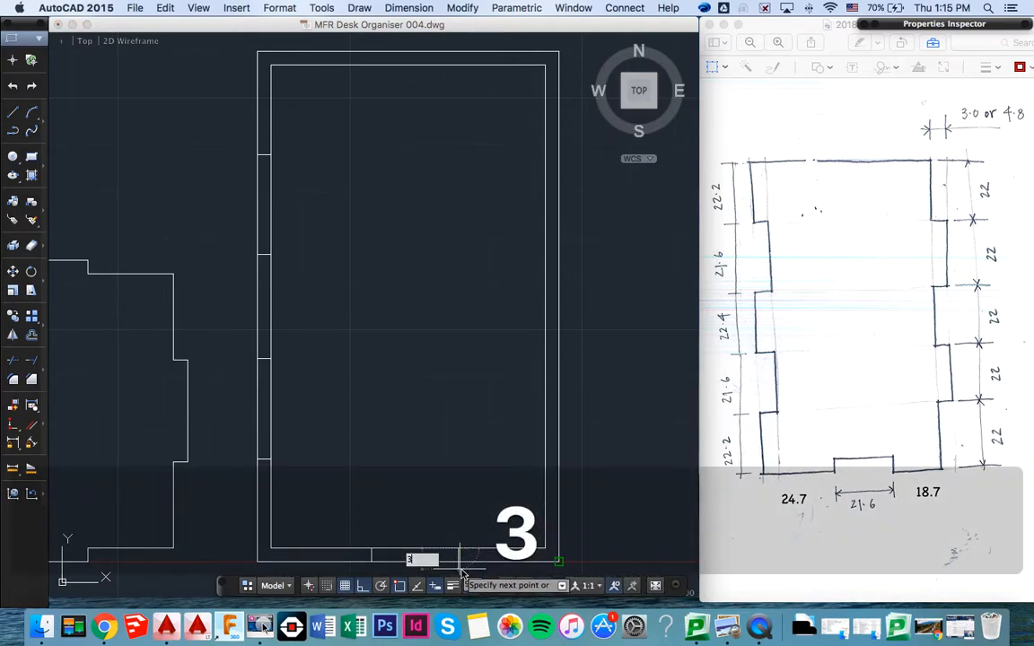
key(Return)
- Continue the outline 18.7 mm right along the bottom edge, 22 mm up, and 3 mm right to the outer rectangle
text(21.7)
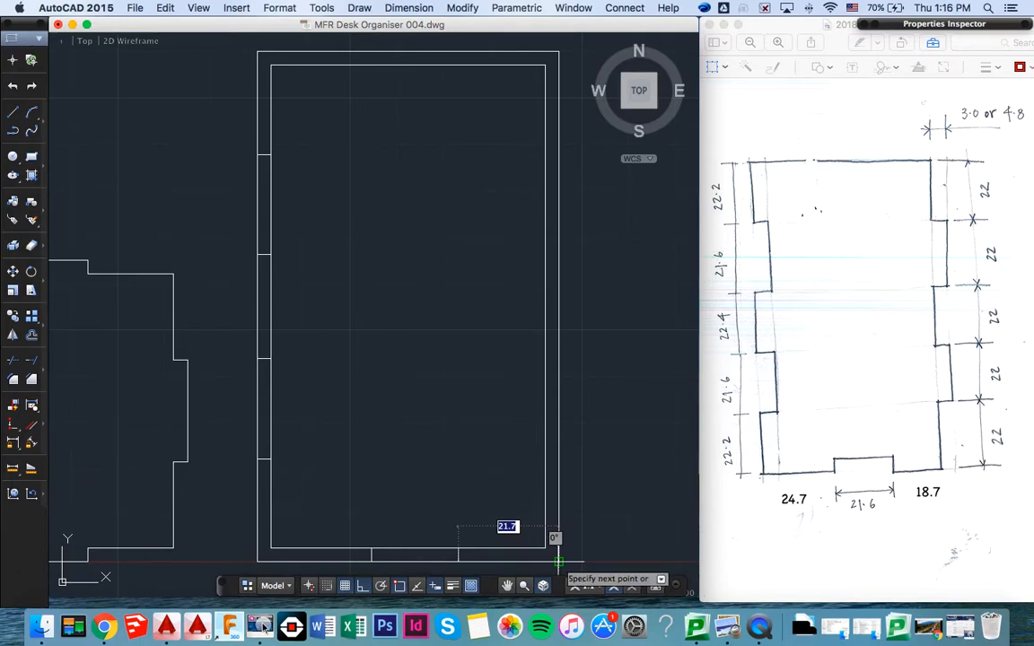
text(21.7)
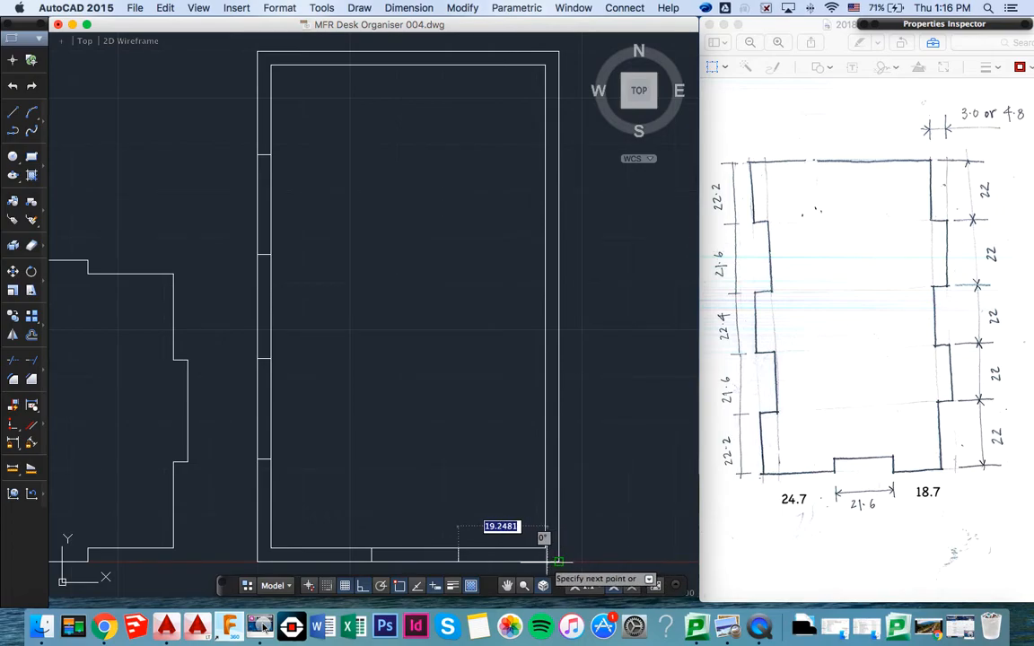
text(18.7)
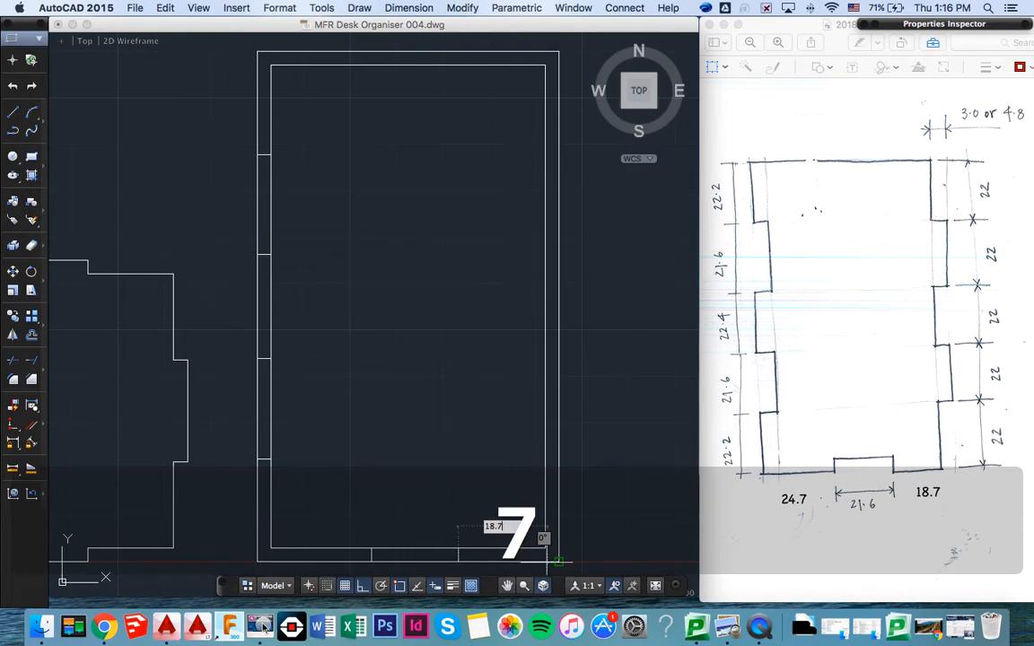
key(Return)
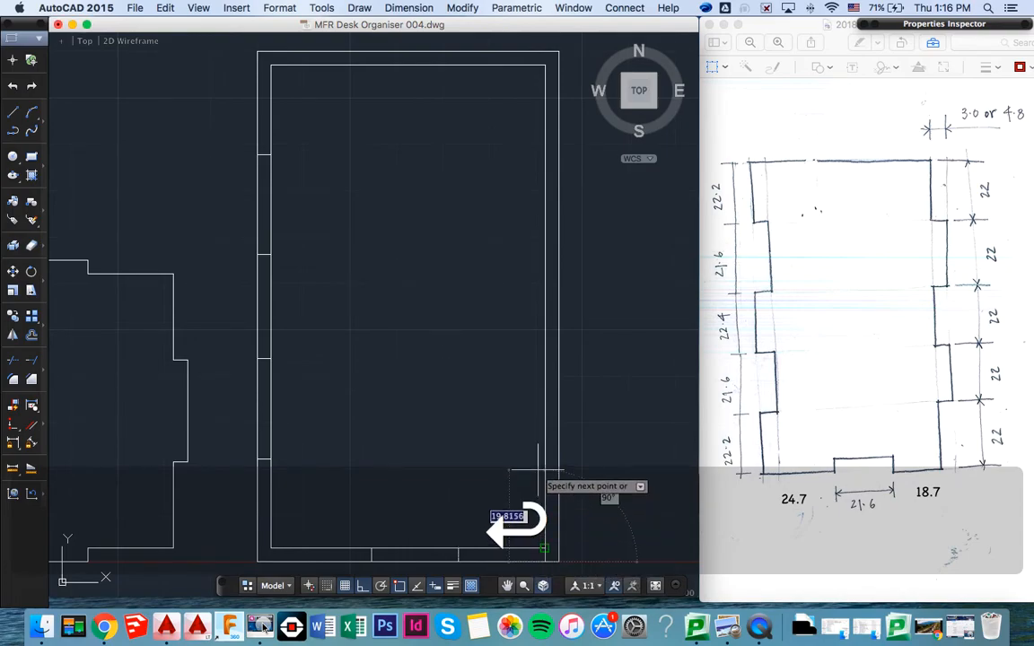
text(2)
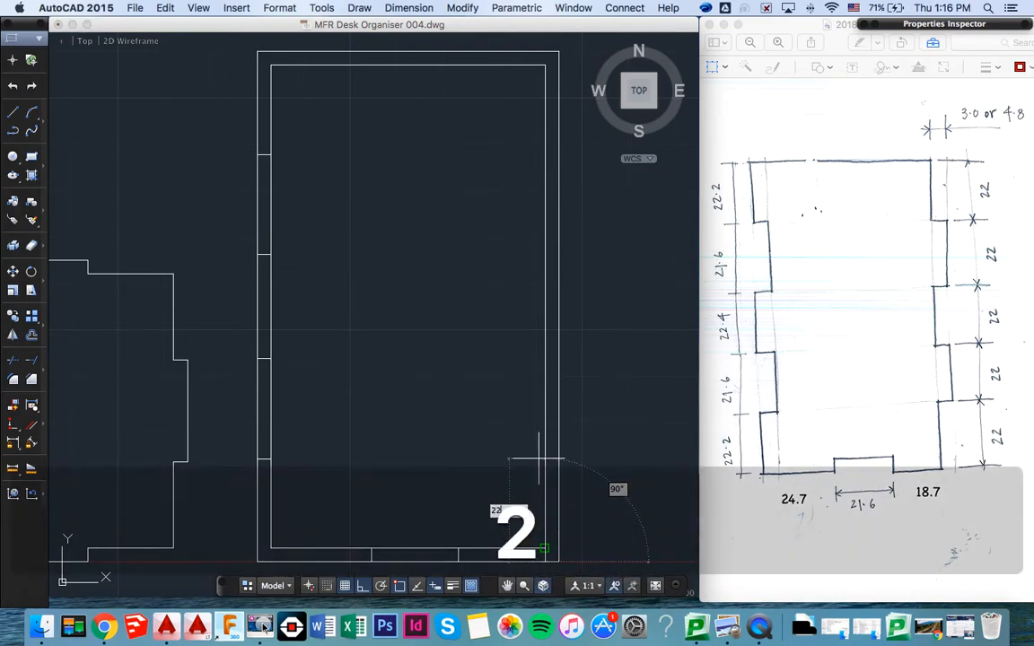
text(2)
key(Return)
text(3)
key(Return)
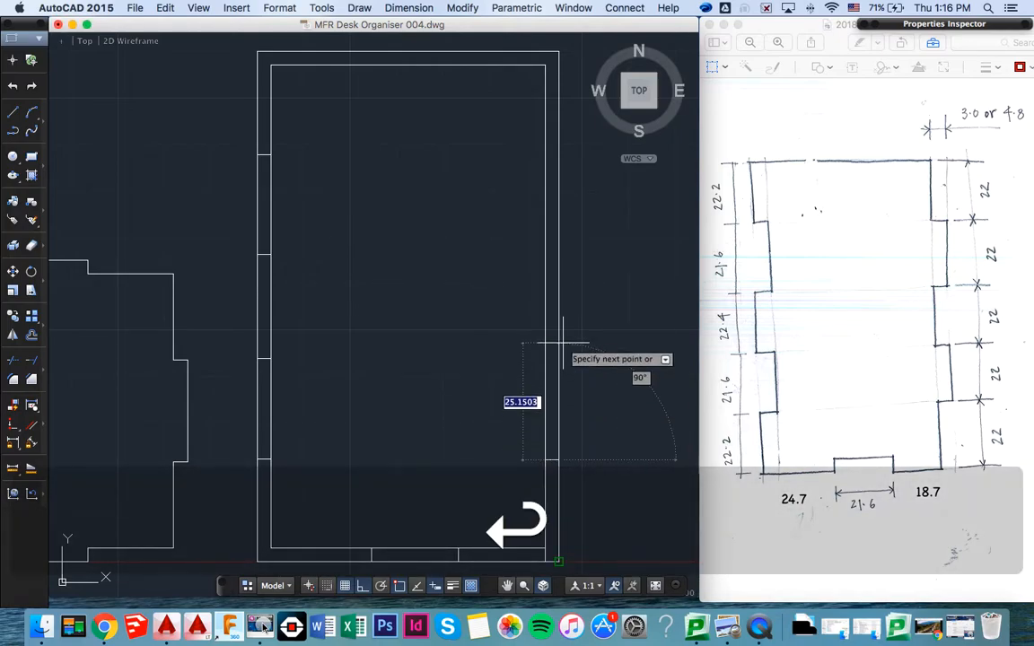
- Continue up the right edge: 22 mm up, 3 mm left, 22 mm up
text(22)
key(Return)
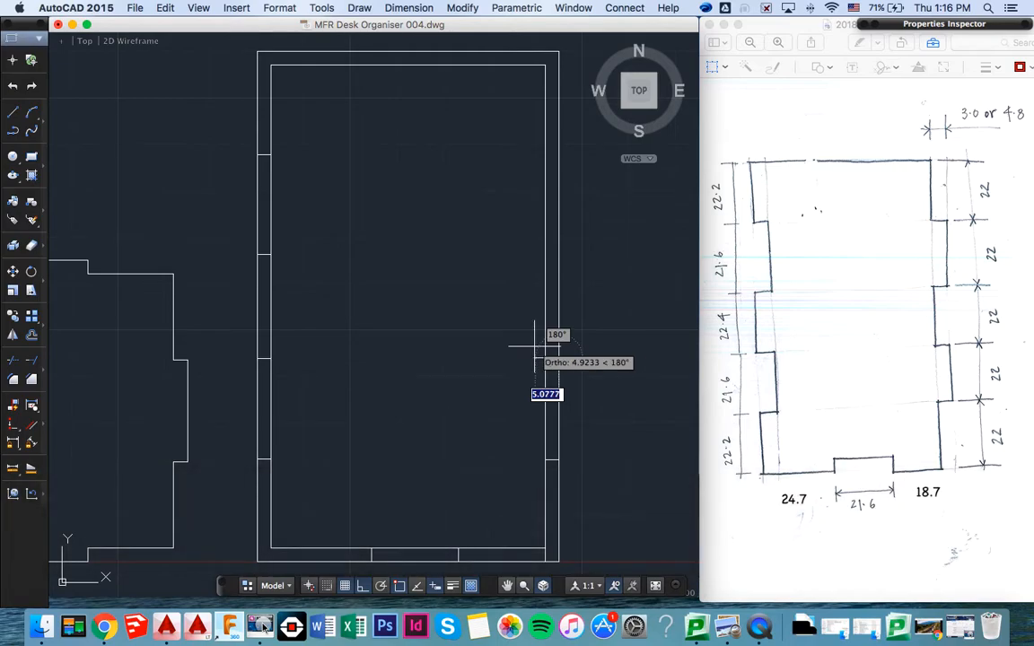
text(3)
key(Return)
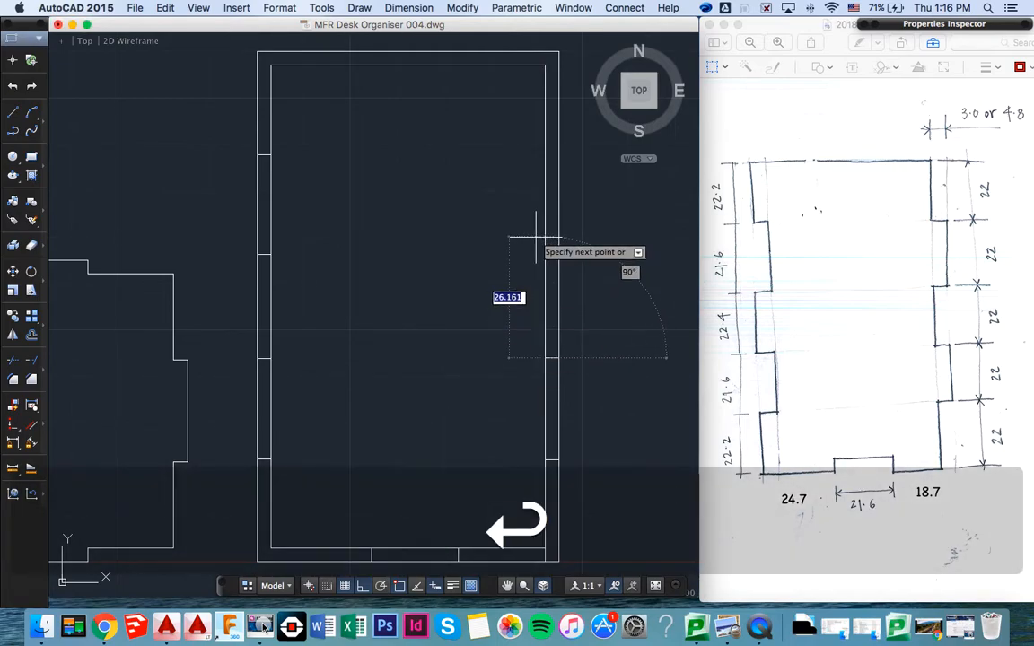
text(22)
key(Return)
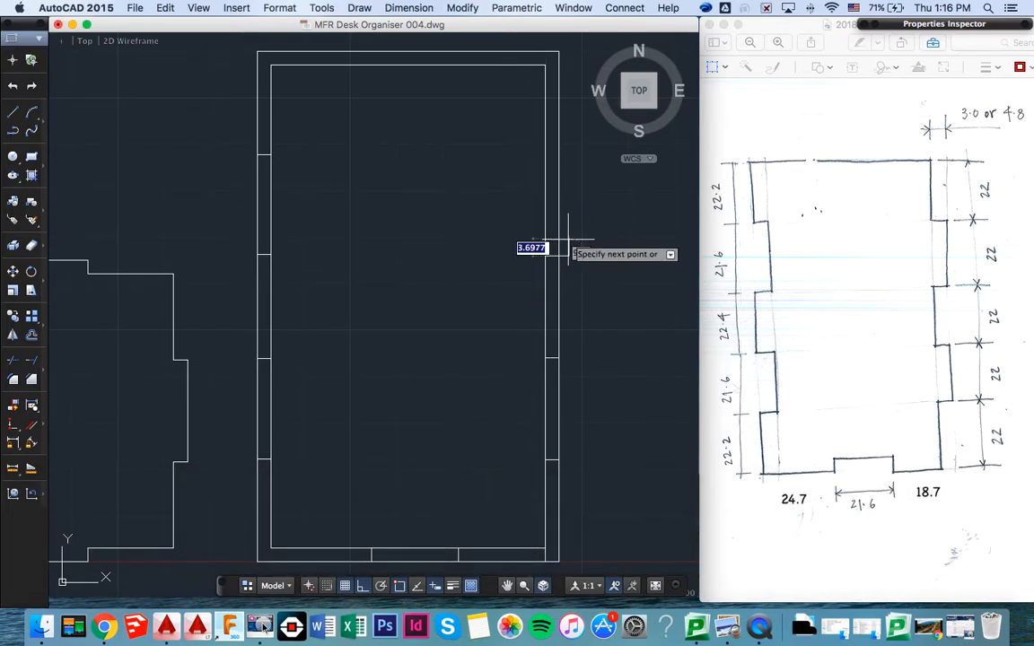
- Undo the misplaced last segment and continue the right edge 3 mm right and 22 mm up
key(super+z)
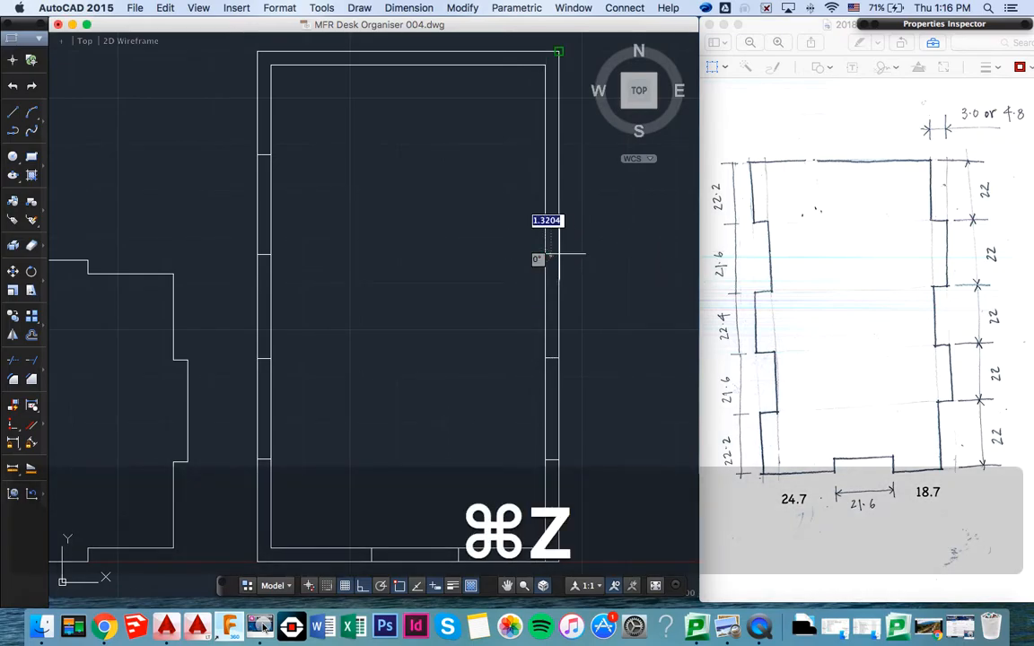
text(3)
key(Return)
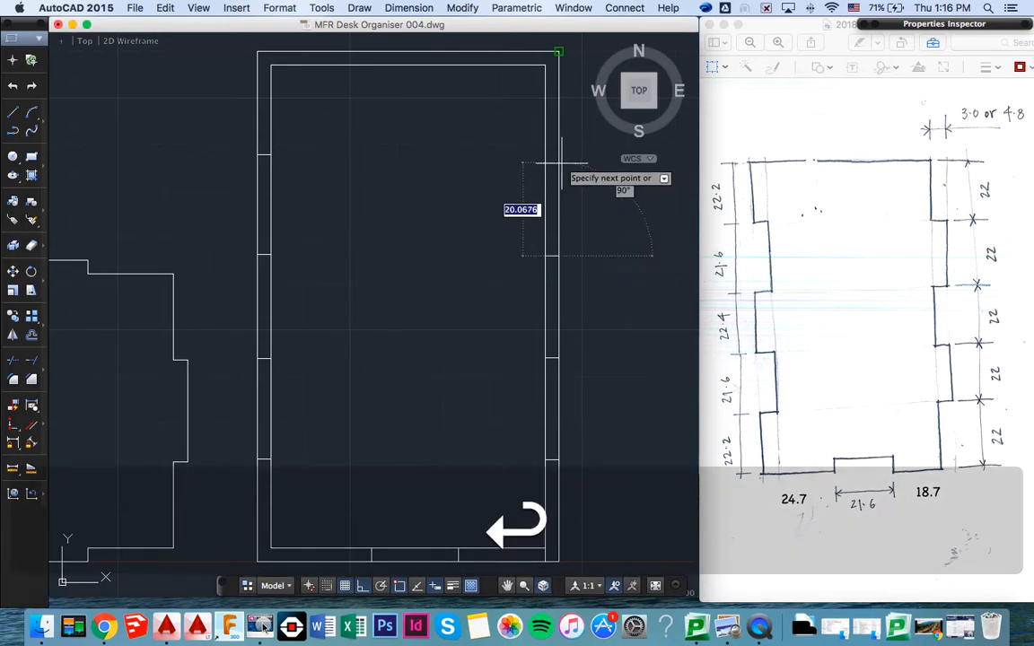
text(22)
key(Return)
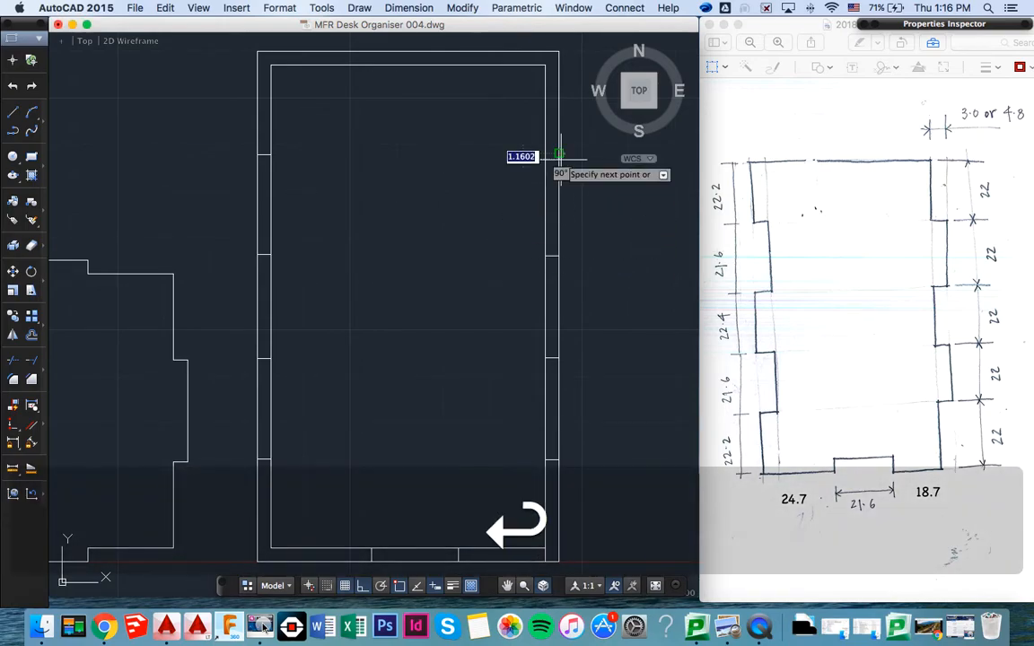
- Finish the right edge with segments 3 mm left and 22 mm up to the panel's top edge, and end the line
text(3)
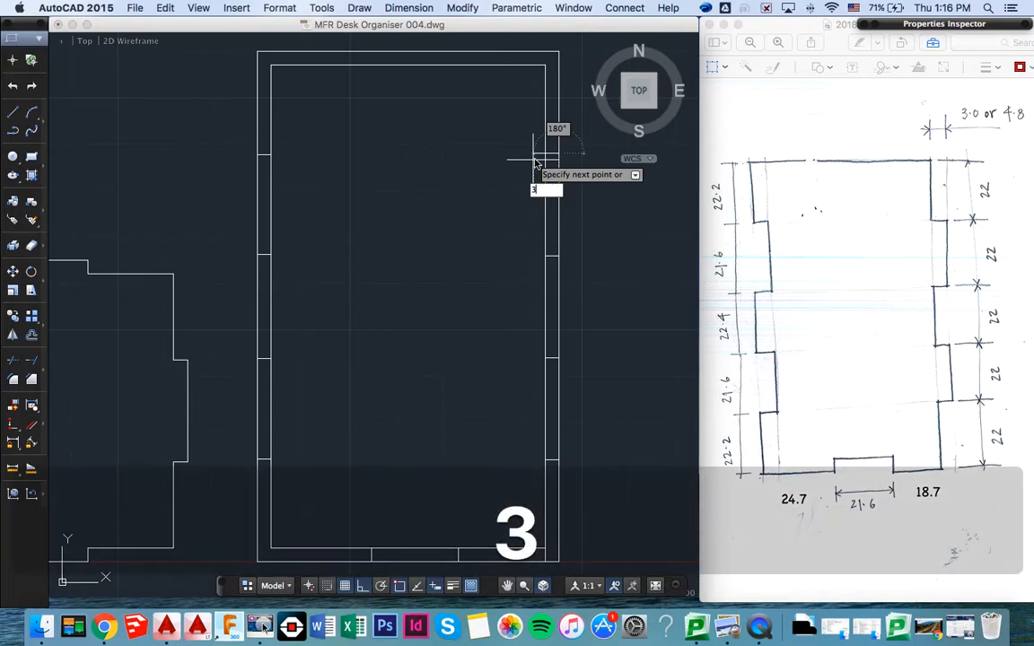
key(Return)
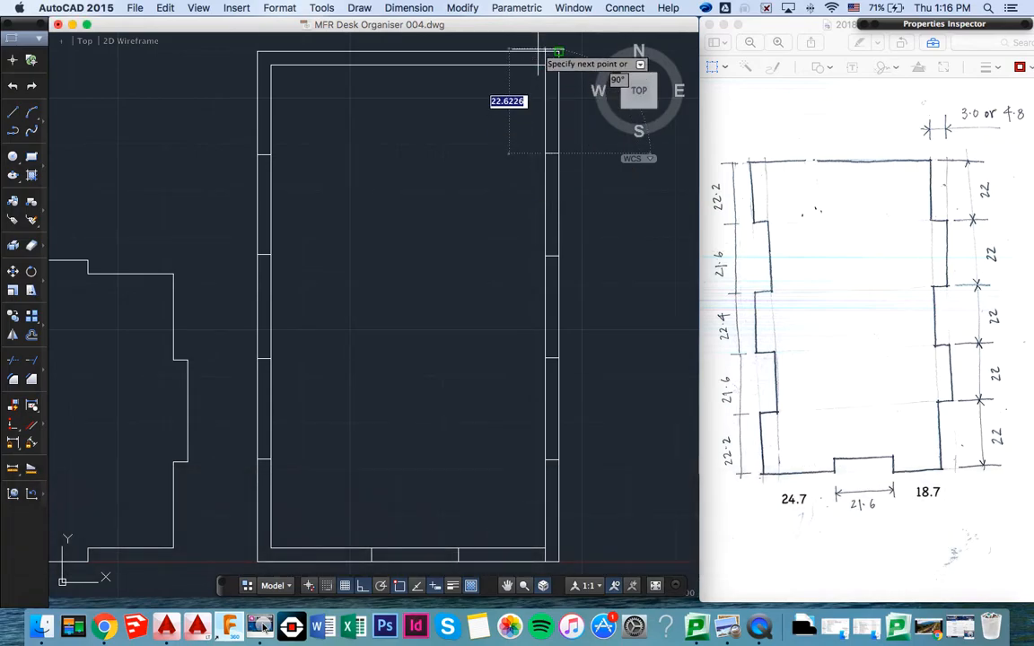
text(22)
key(Return)
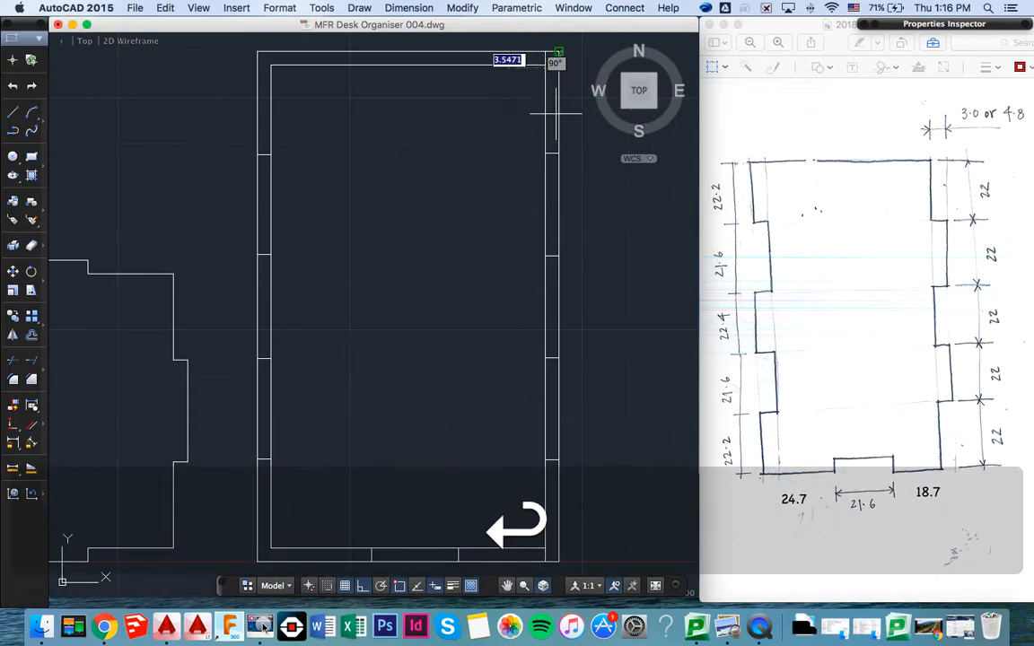
key(Escape)
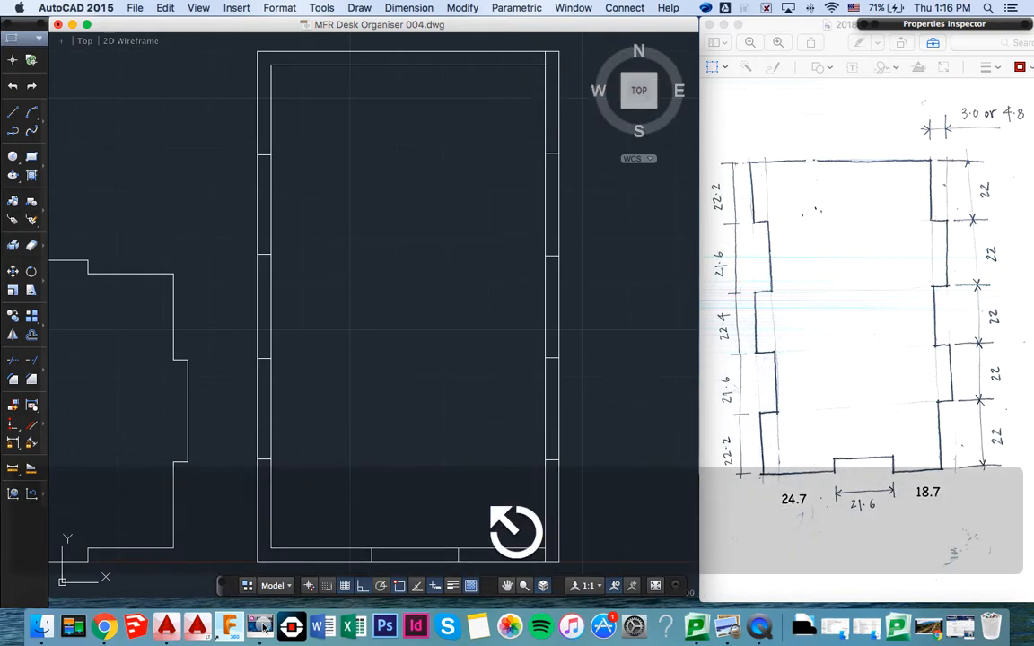
- Offset the side panel's inner rectangle 5 mm inward
scroll(547, 45, up, 3)
scroll(551, 54, down, 5)
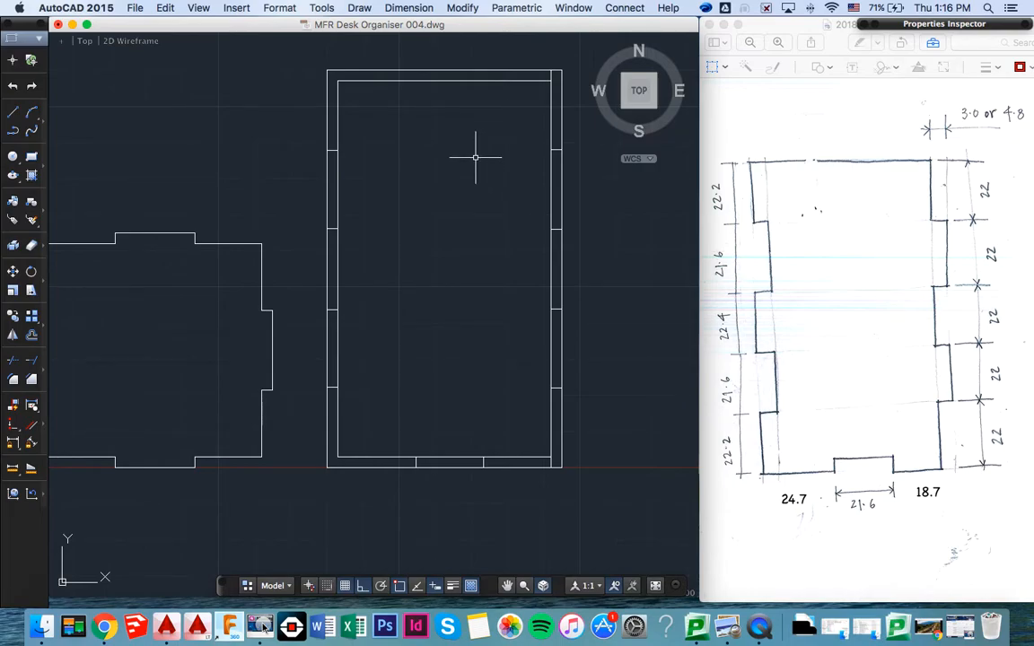
click(431, 80)
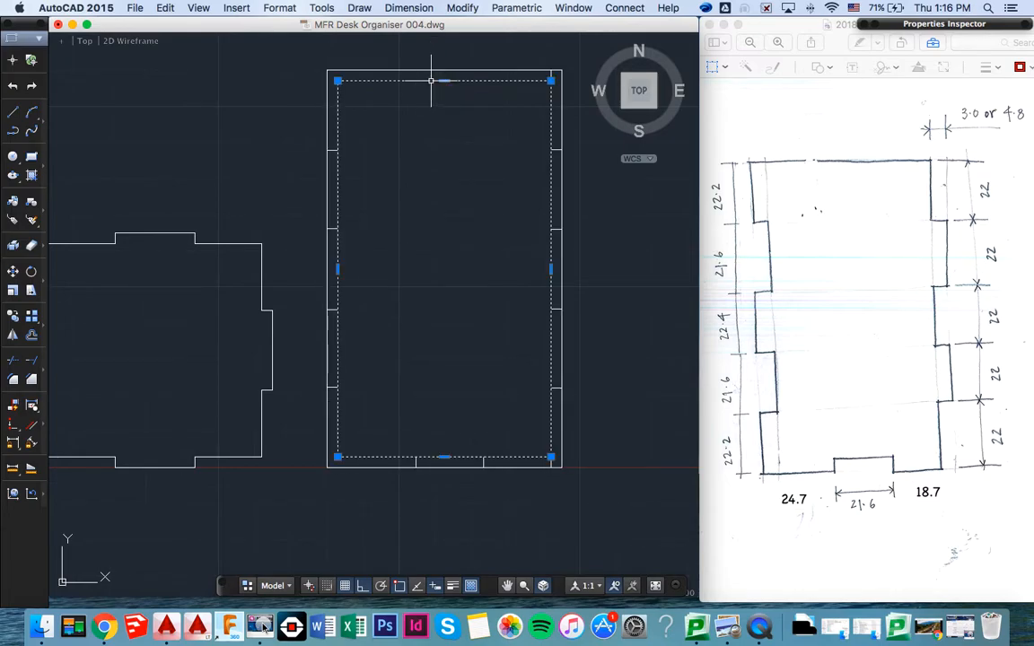
text(off)
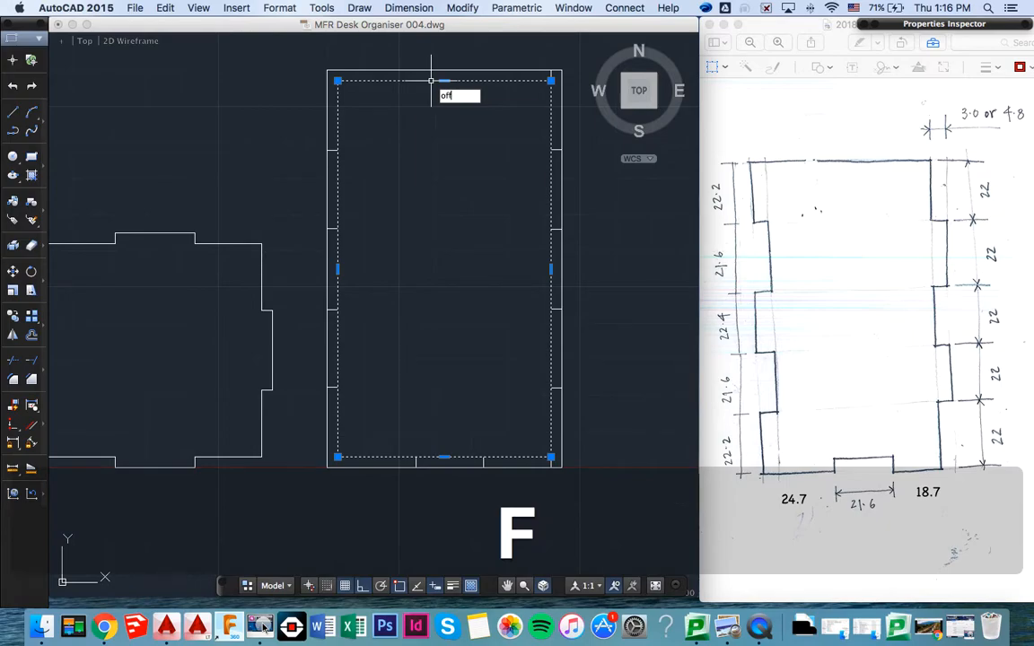
key(Return)
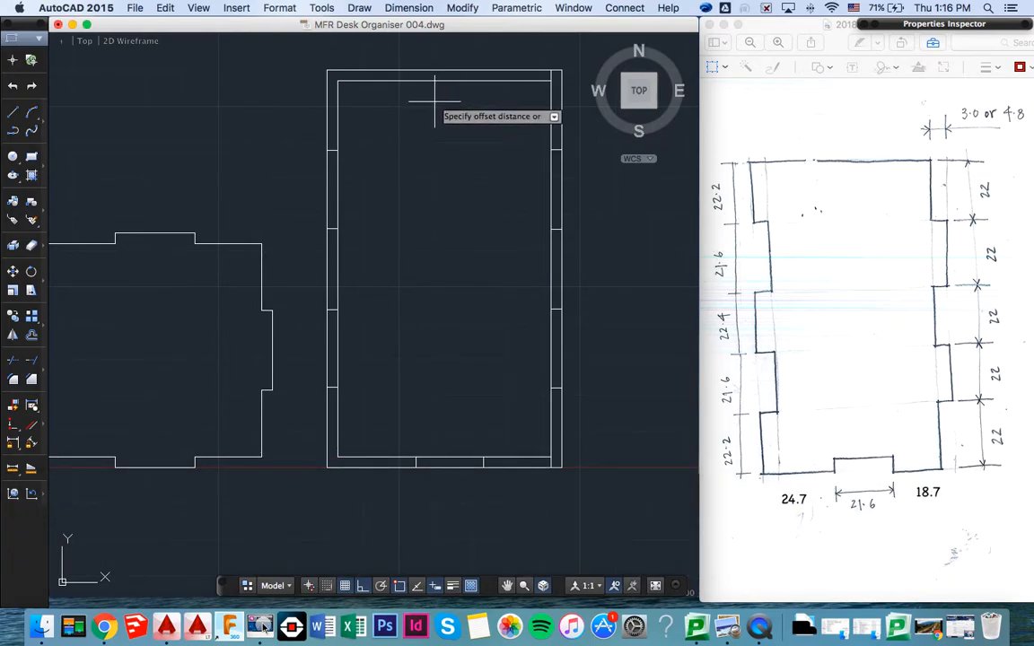
text(5)
key(Return)
click(434, 86)
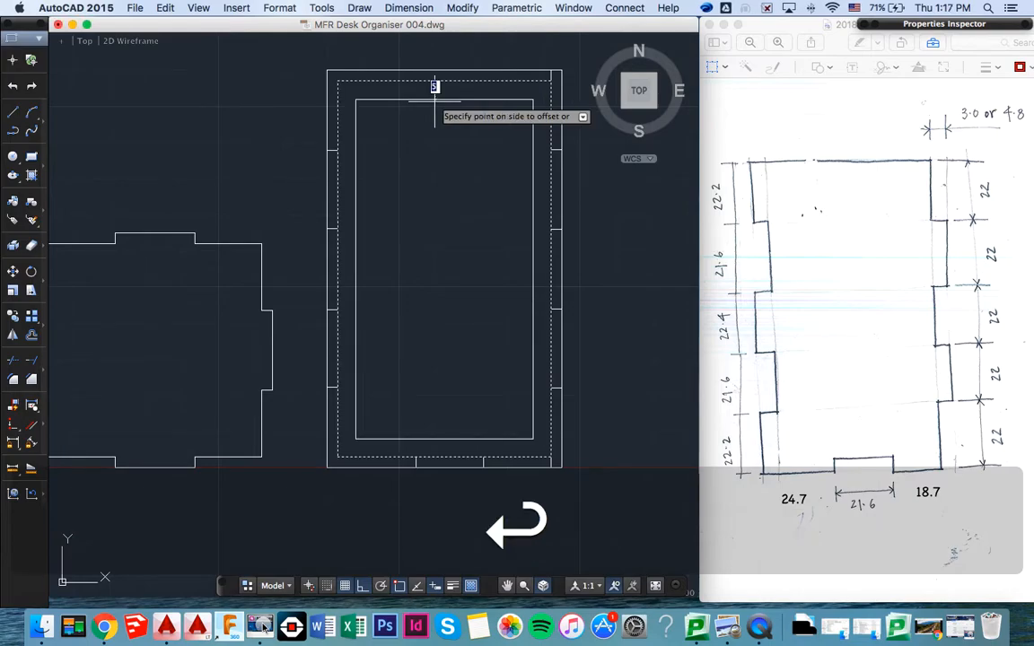
click(437, 90)
key(Return)
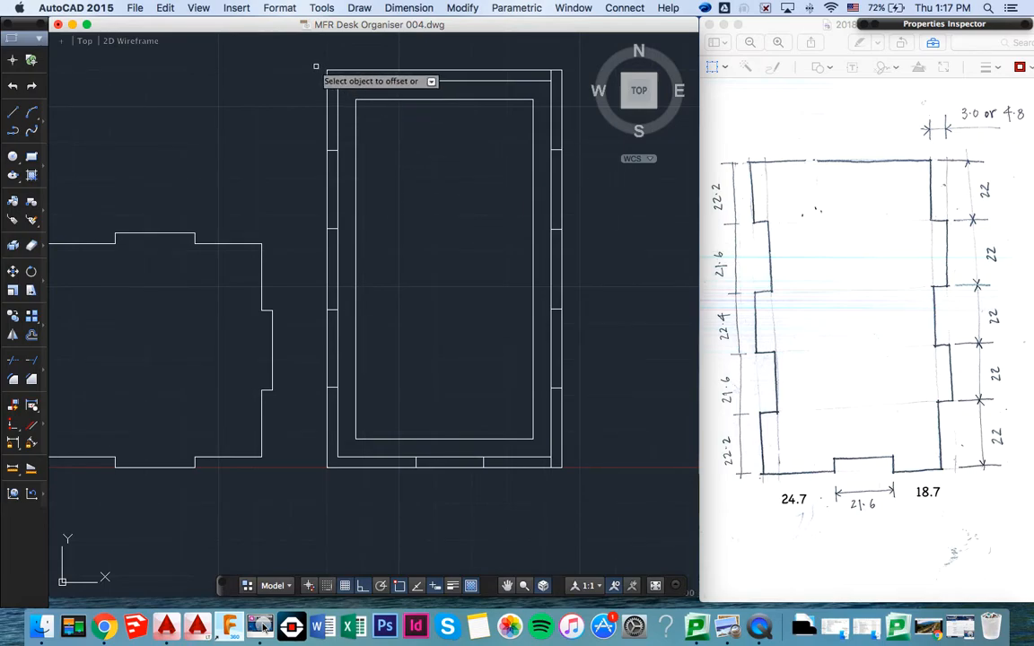
key(Return)
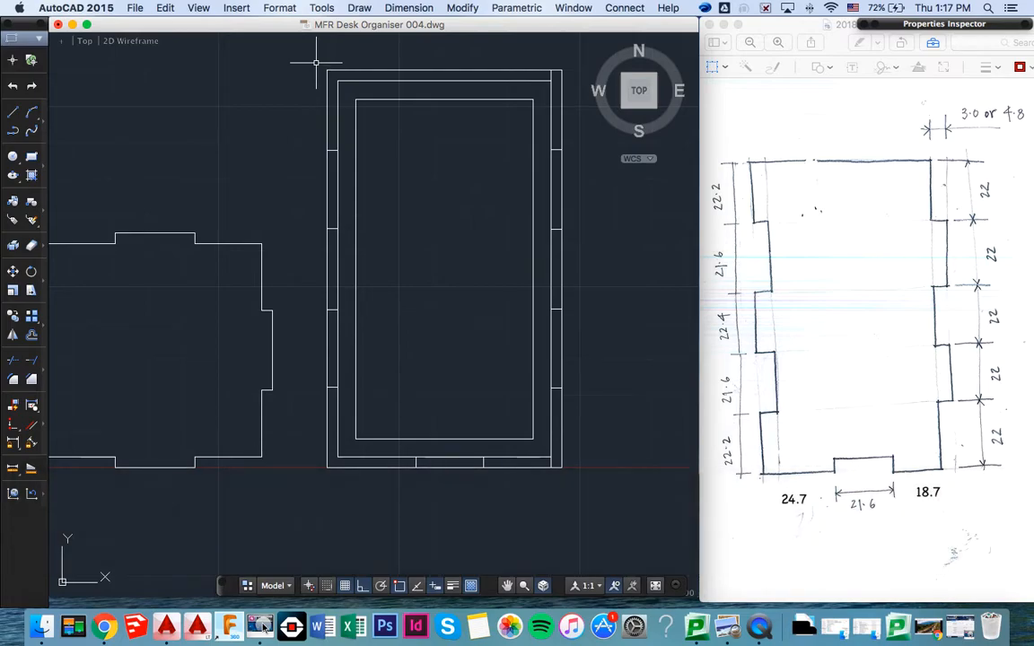
- Trim the panel's left edge to its stepped tab profile, using all the panel's lines as cutting edges
text(tr)
key(Return)
click(316, 62)
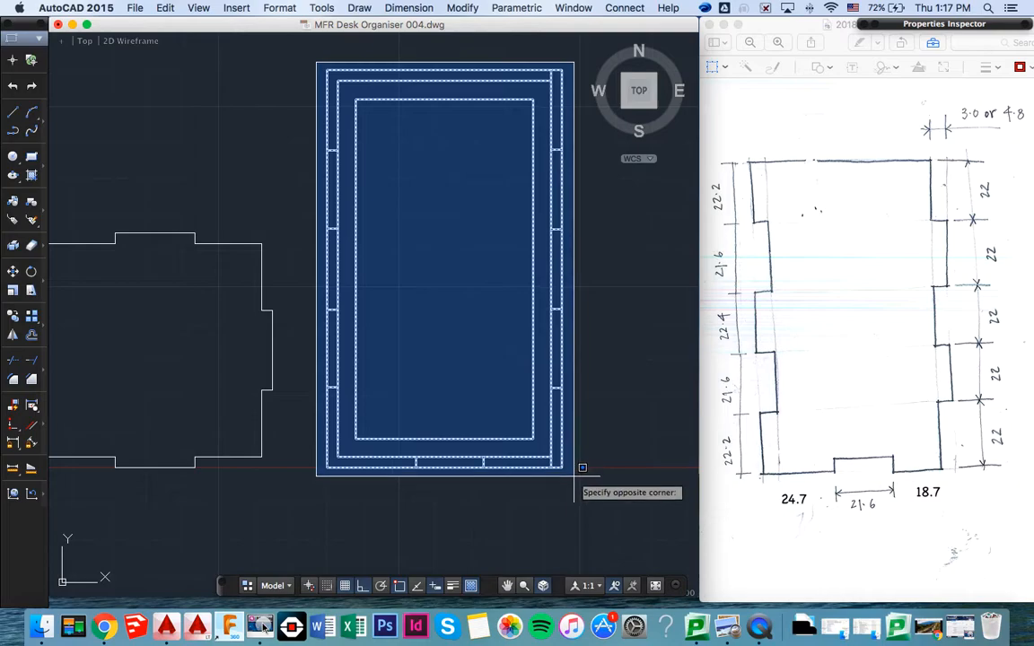
click(574, 475)
key(Return)
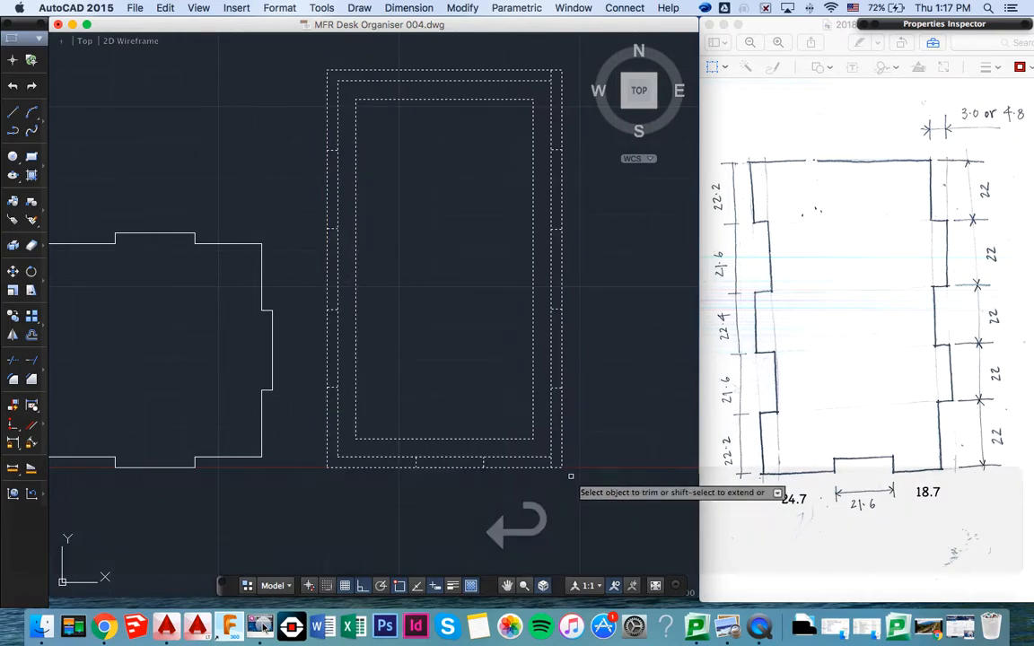
click(330, 109)
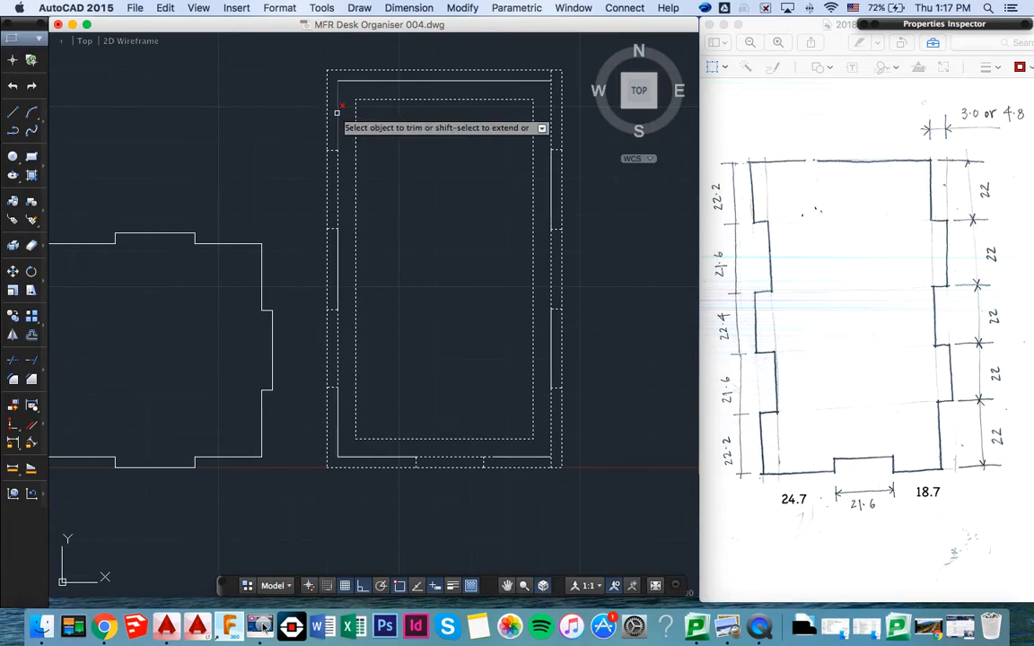
click(327, 180)
click(330, 249)
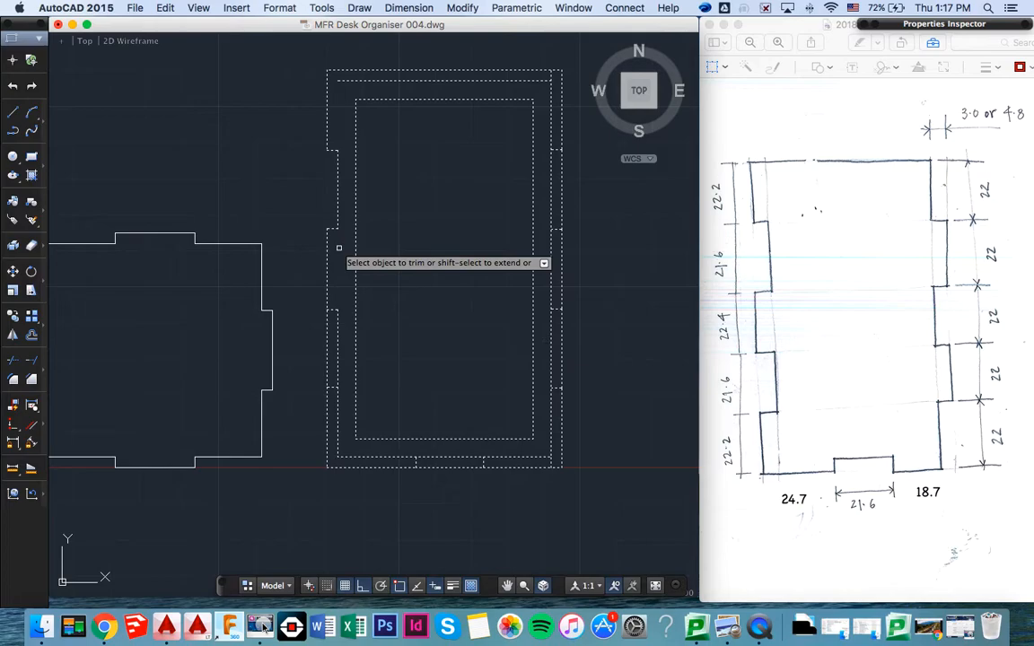
click(327, 331)
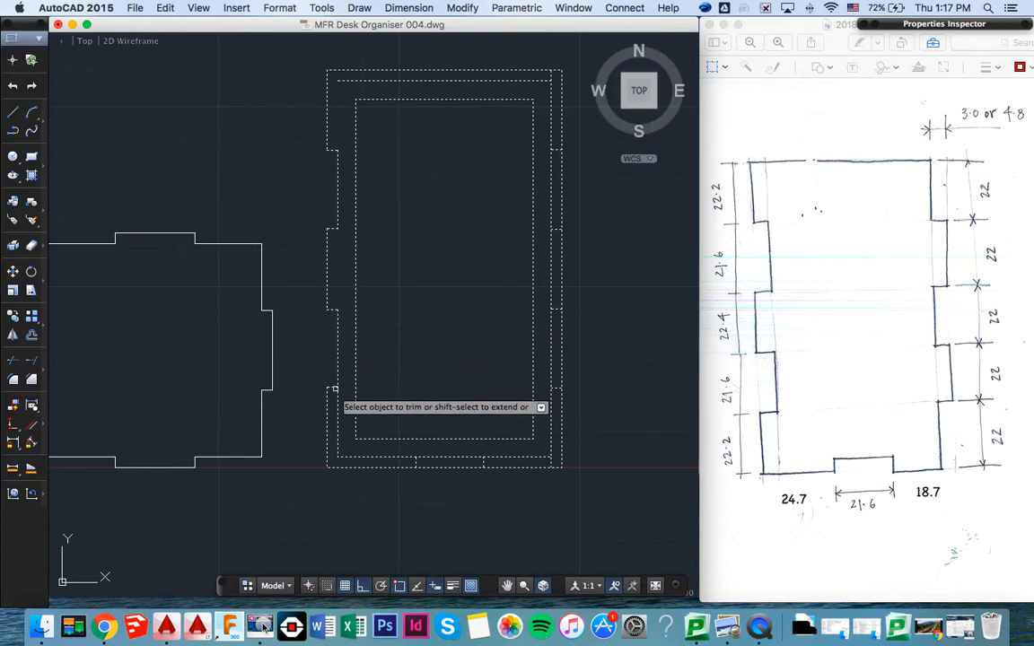
- Trim the panel's bottom edge to the 21.6 mm notch profile, removing the surplus rectangle segments
click(370, 456)
click(441, 466)
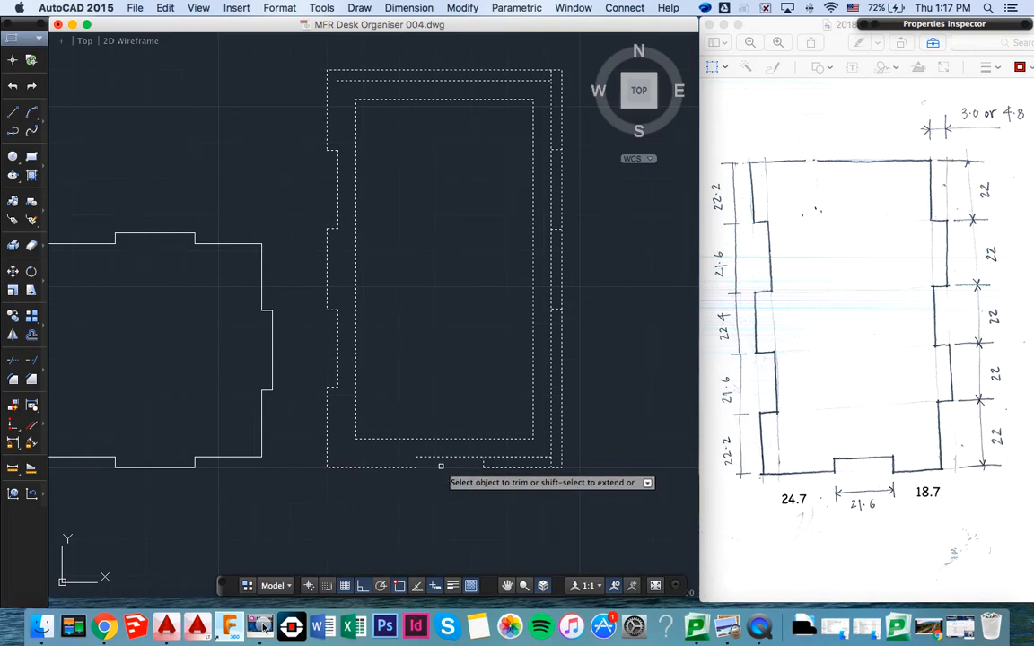
click(507, 455)
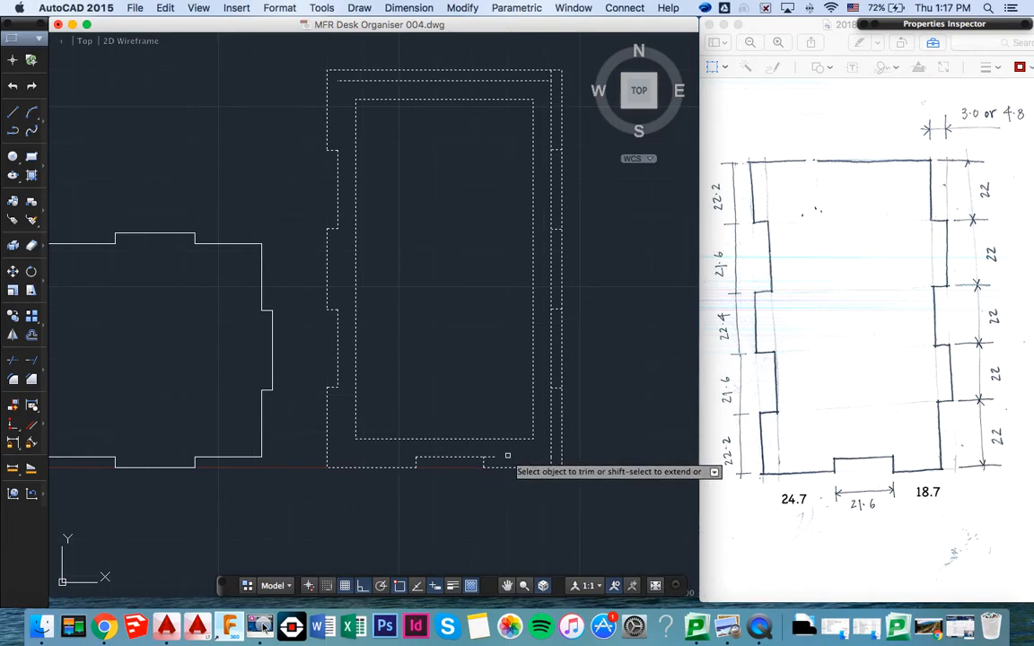
- Trim the surplus rectangle segments along the panel's right edge to leave the stepped tab profile
click(561, 431)
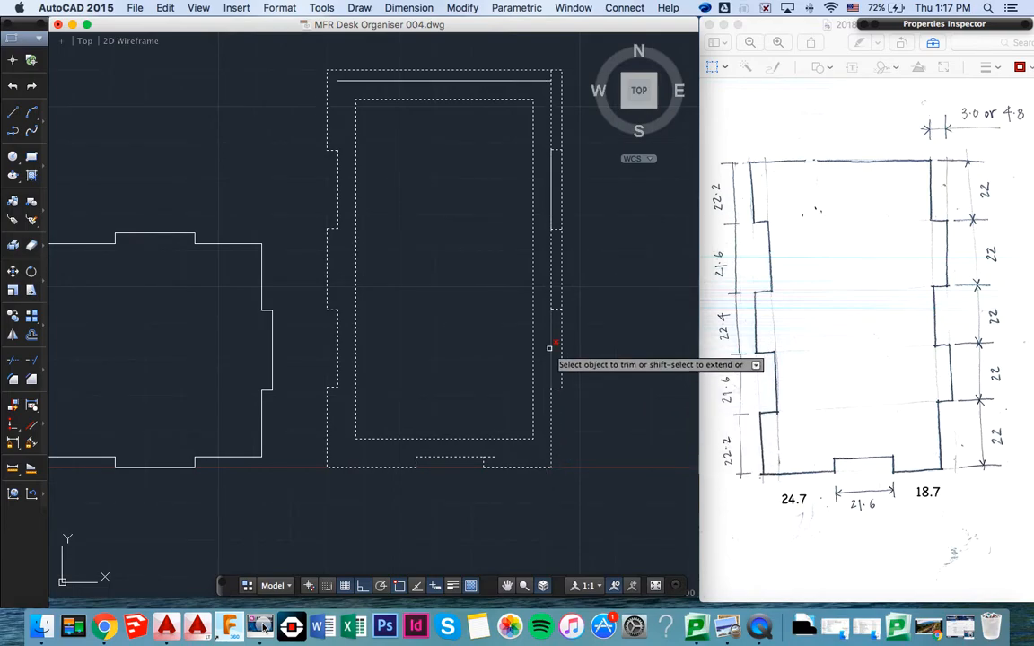
click(562, 287)
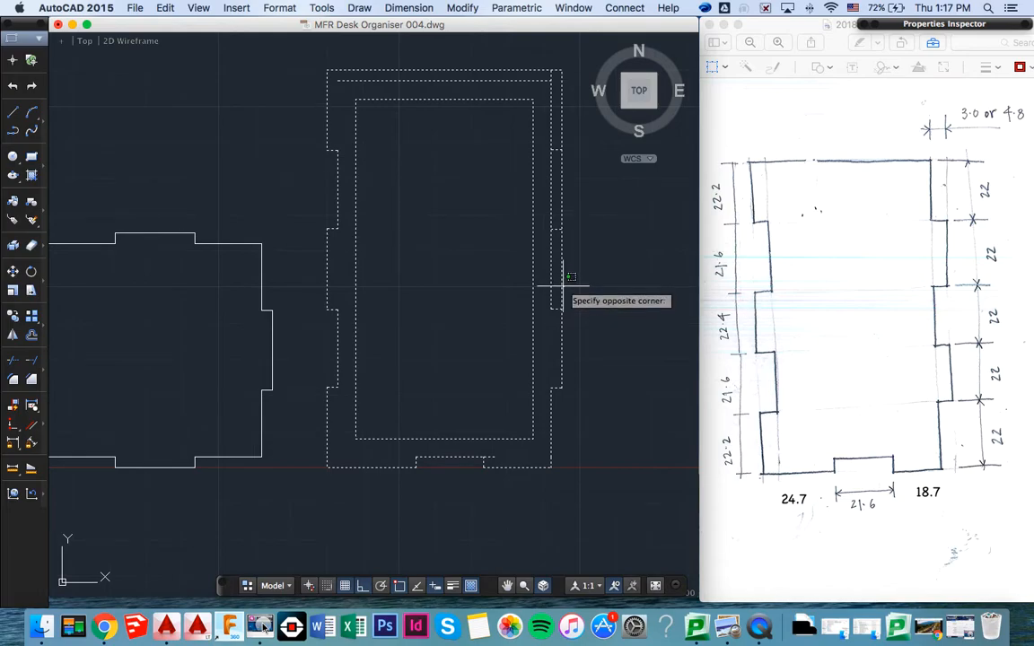
click(563, 235)
click(561, 253)
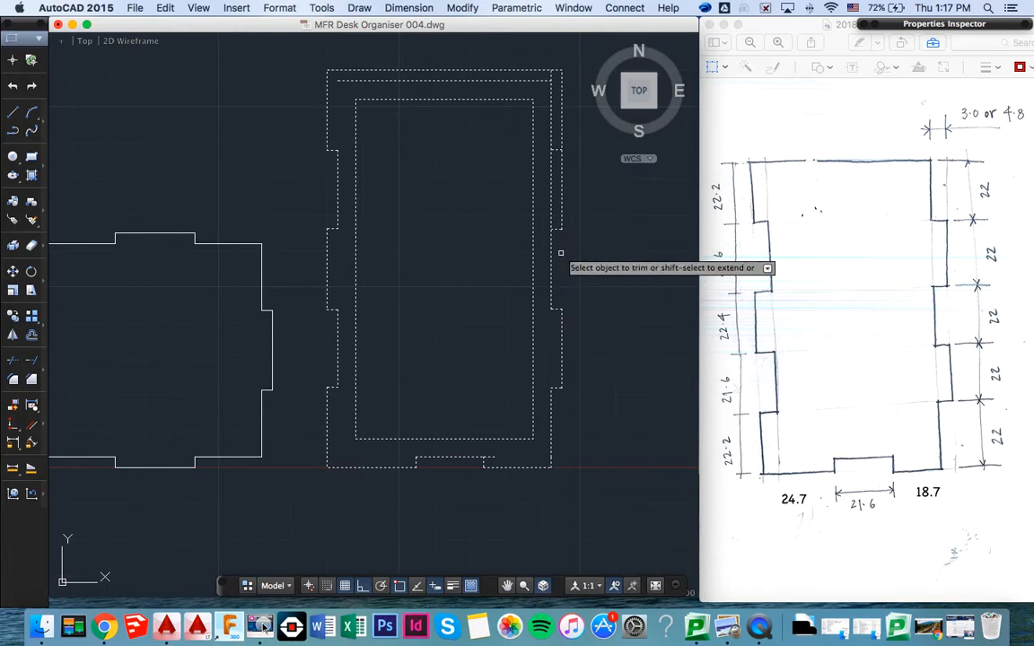
click(551, 201)
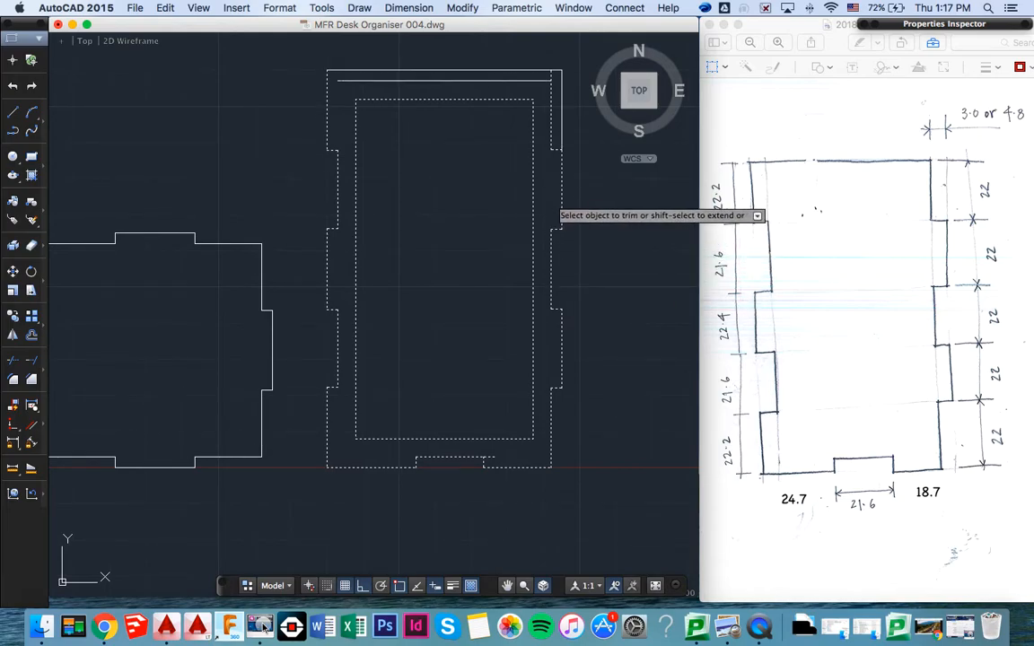
click(560, 125)
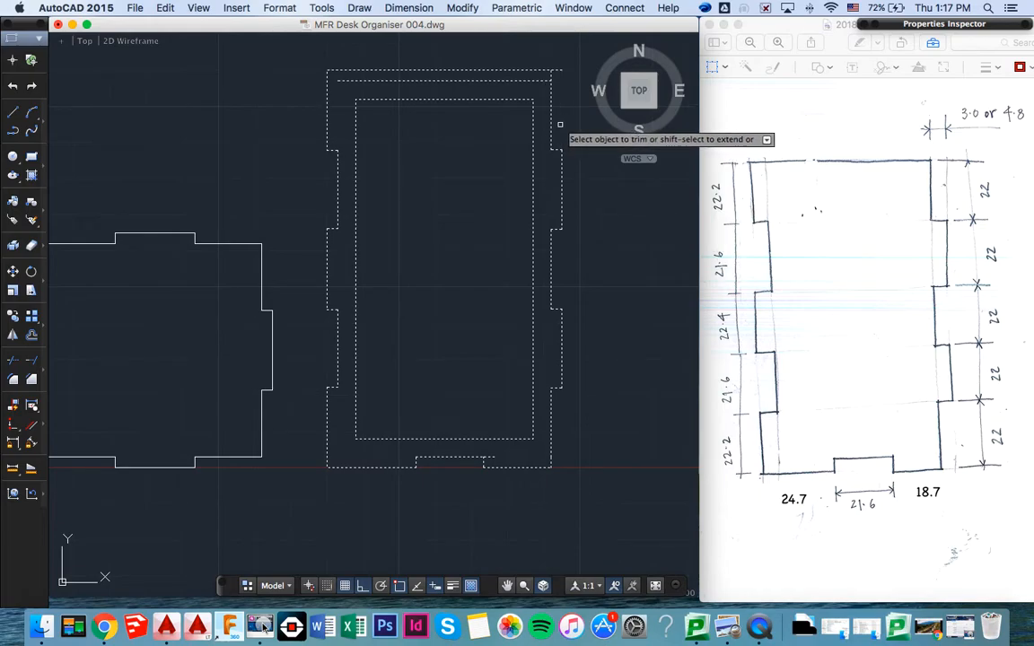
- Trim away the inner line along the panel's top edge and the overhang at its top right corner, and end trimming
click(492, 81)
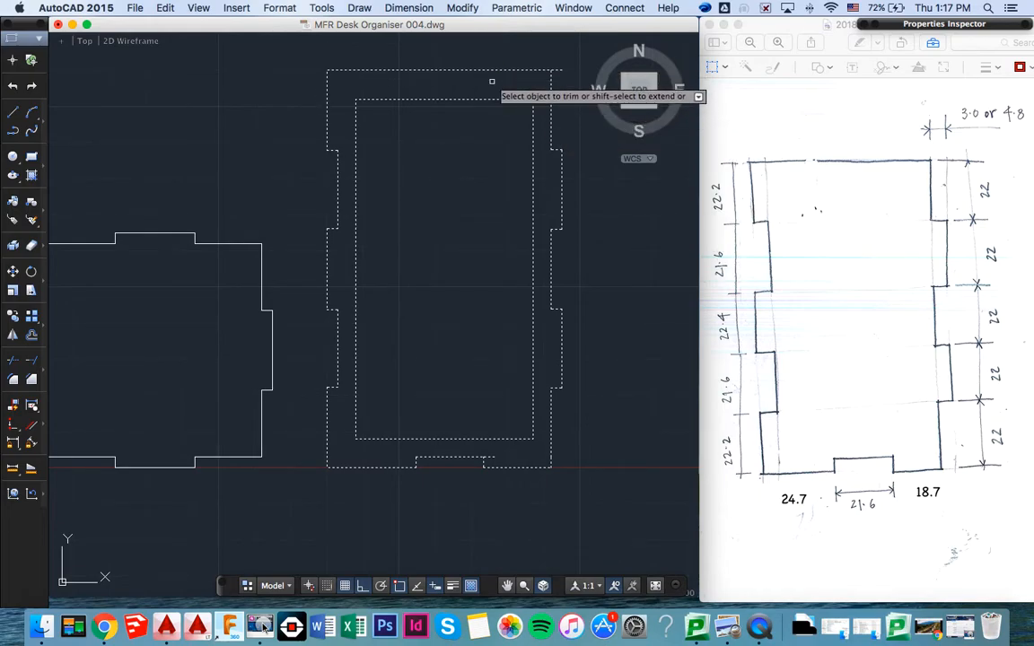
click(558, 69)
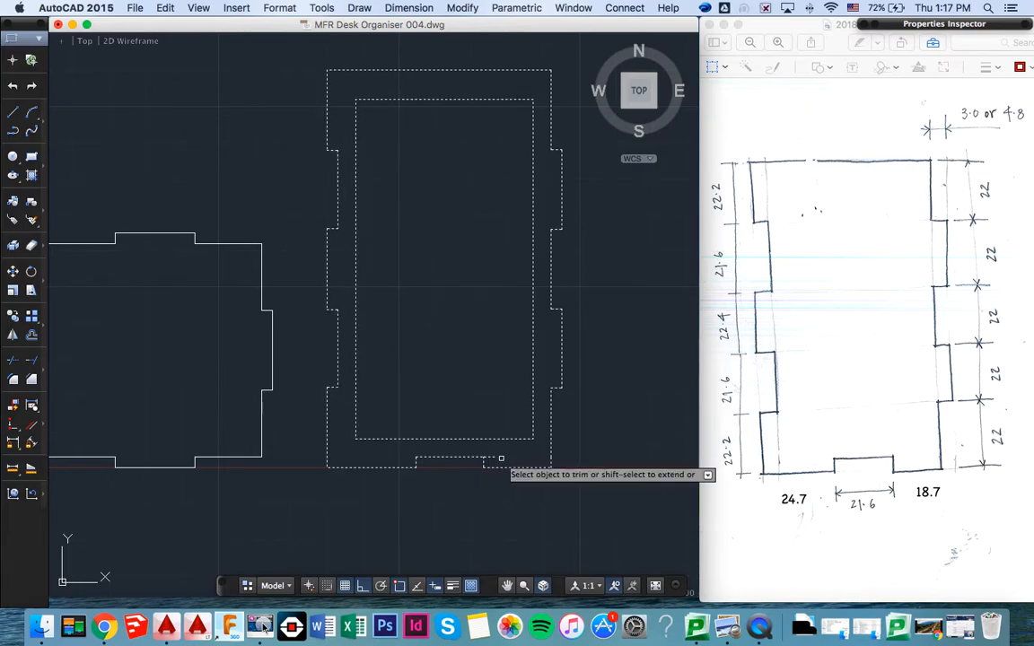
key(super+z)
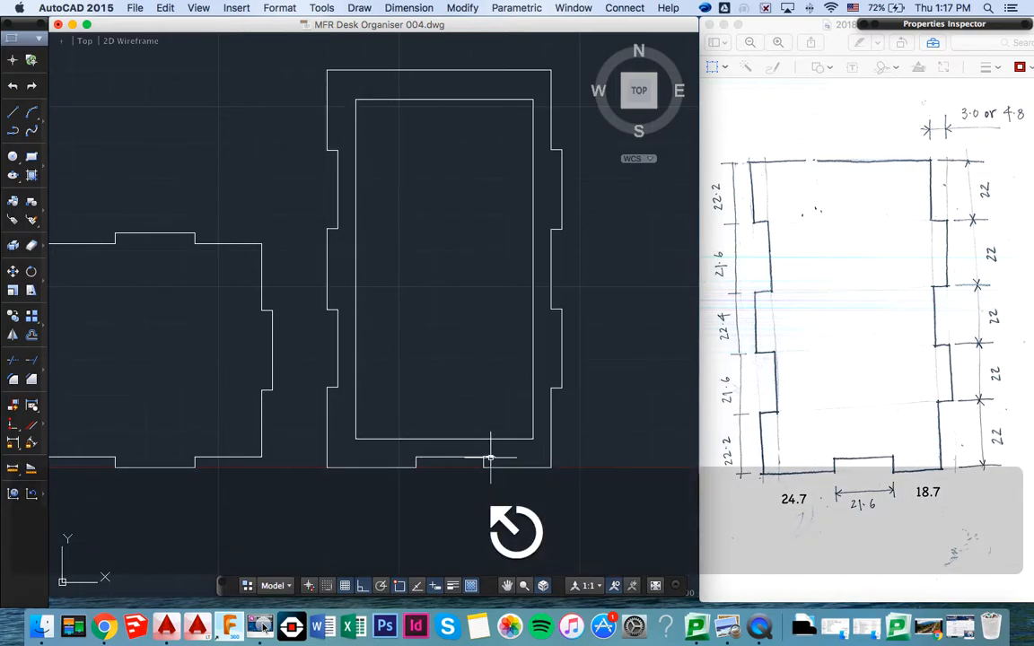
- Delete the short stray line extending right from the upper right corner of the bottom notch
click(490, 459)
key(BackSpace)
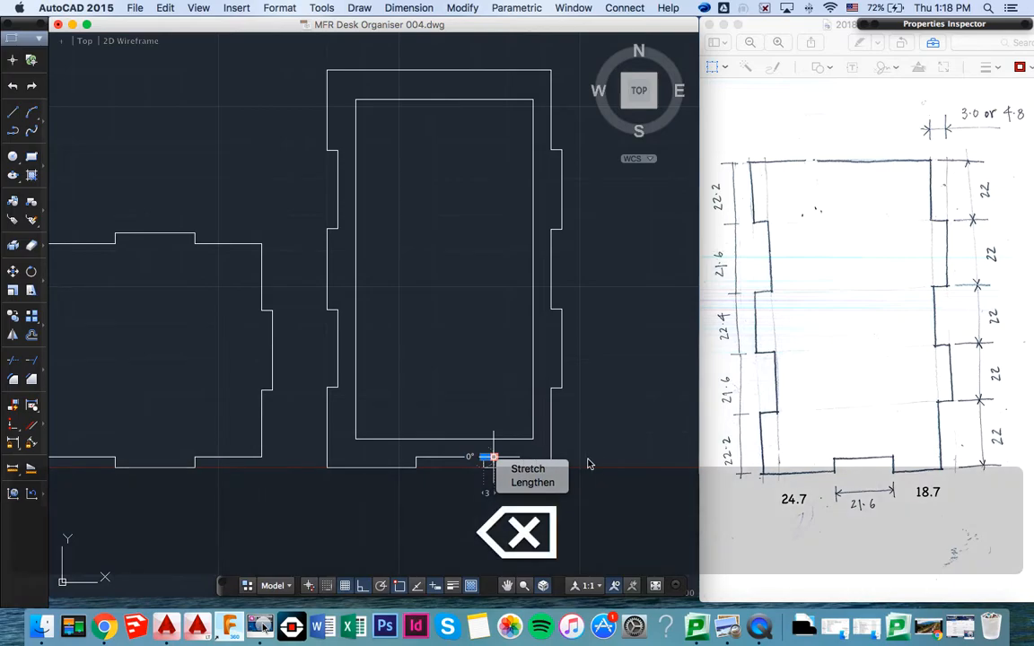
key(BackSpace)
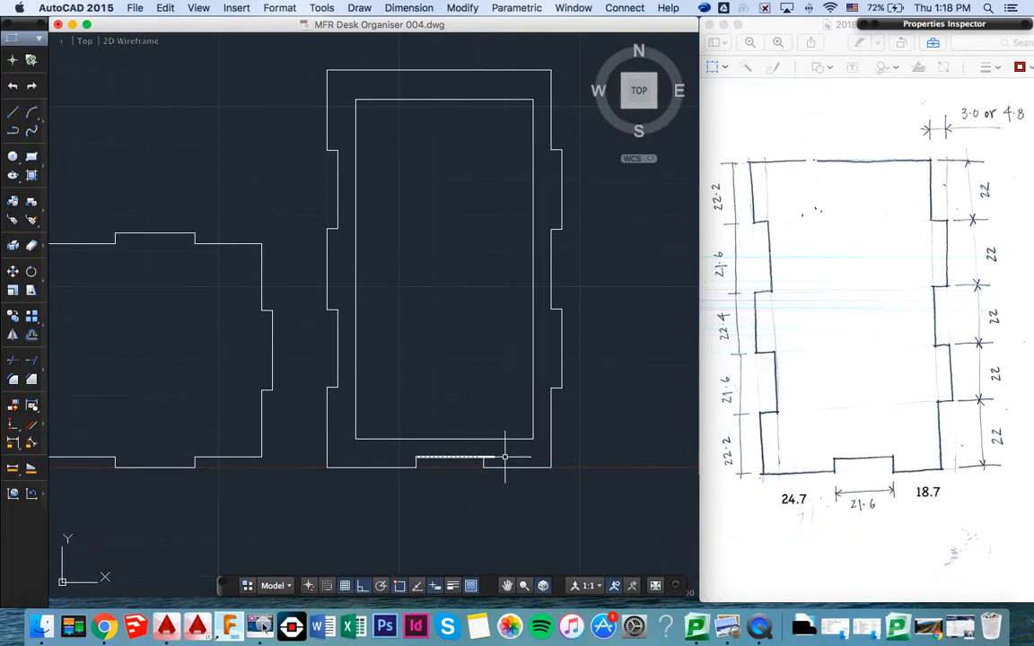
- Trim the remaining overhang at the bottom notch's upper right corner back to the notch's vertical side, and save the drawing
scroll(497, 458, up, 4)
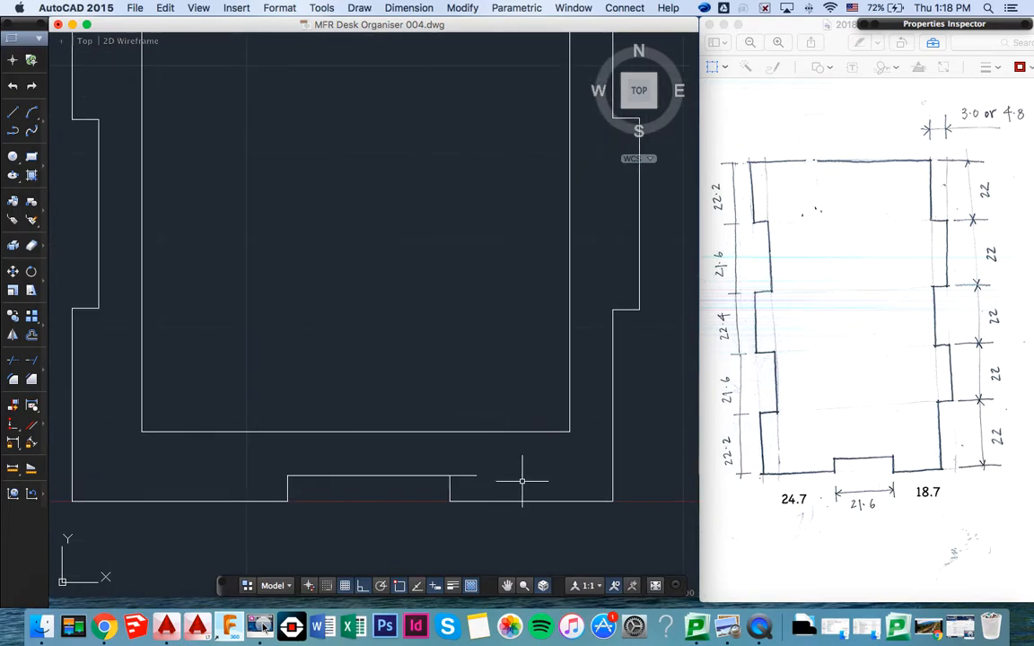
text(trim)
key(Return)
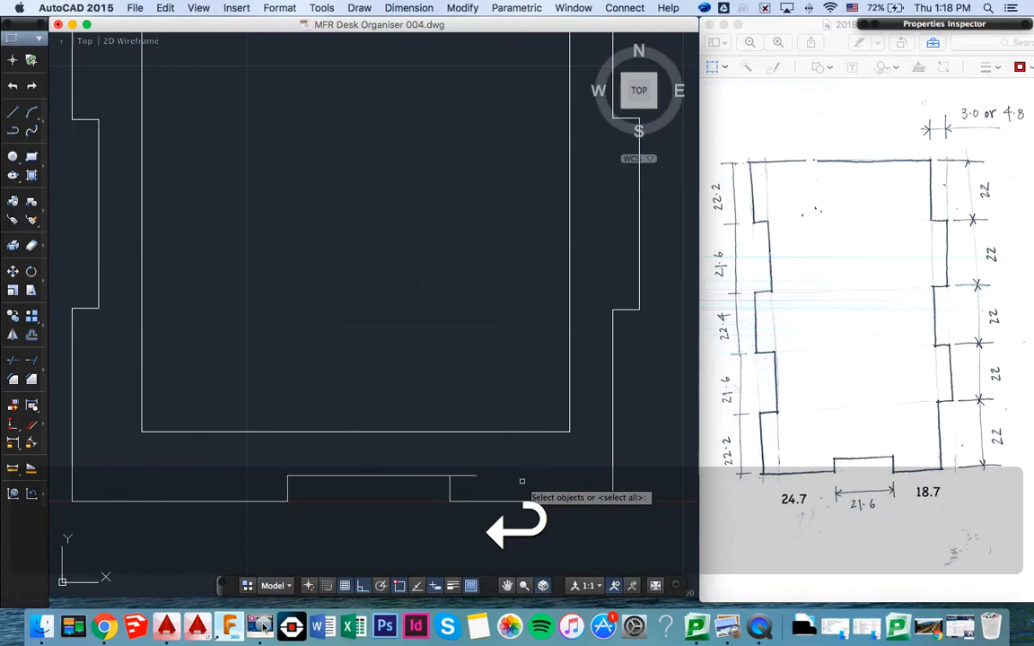
click(467, 476)
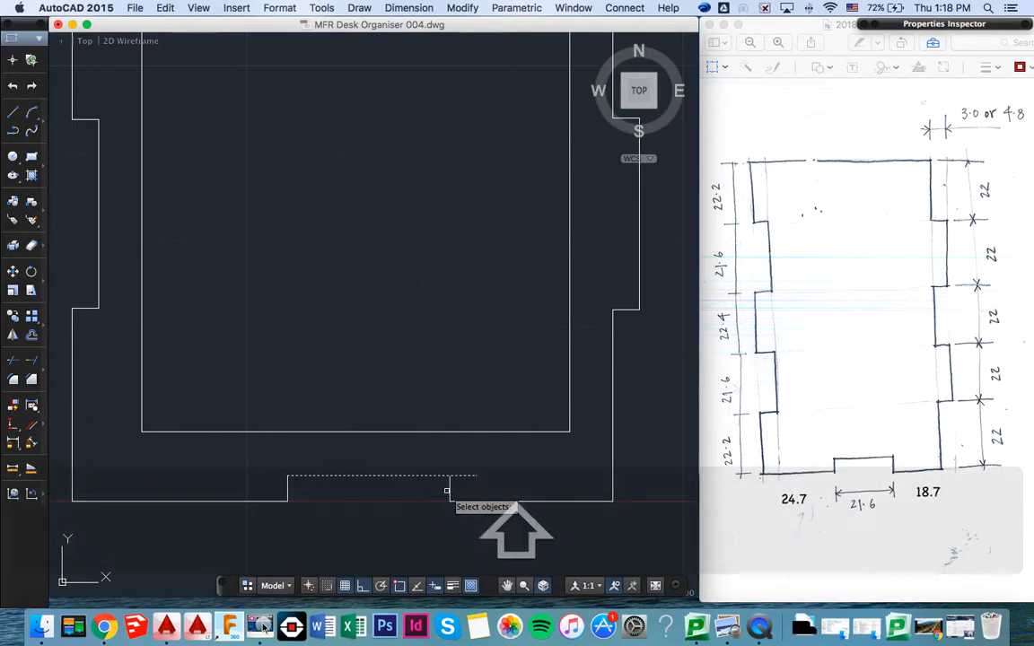
key(Return)
click(468, 476)
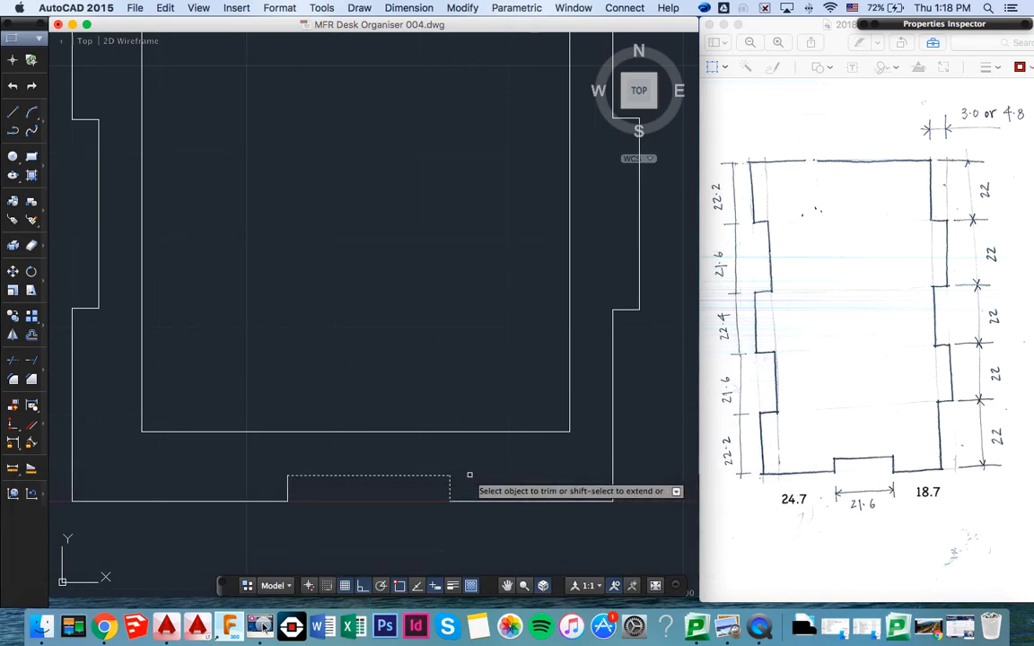
key(Return)
scroll(469, 476, down, 6)
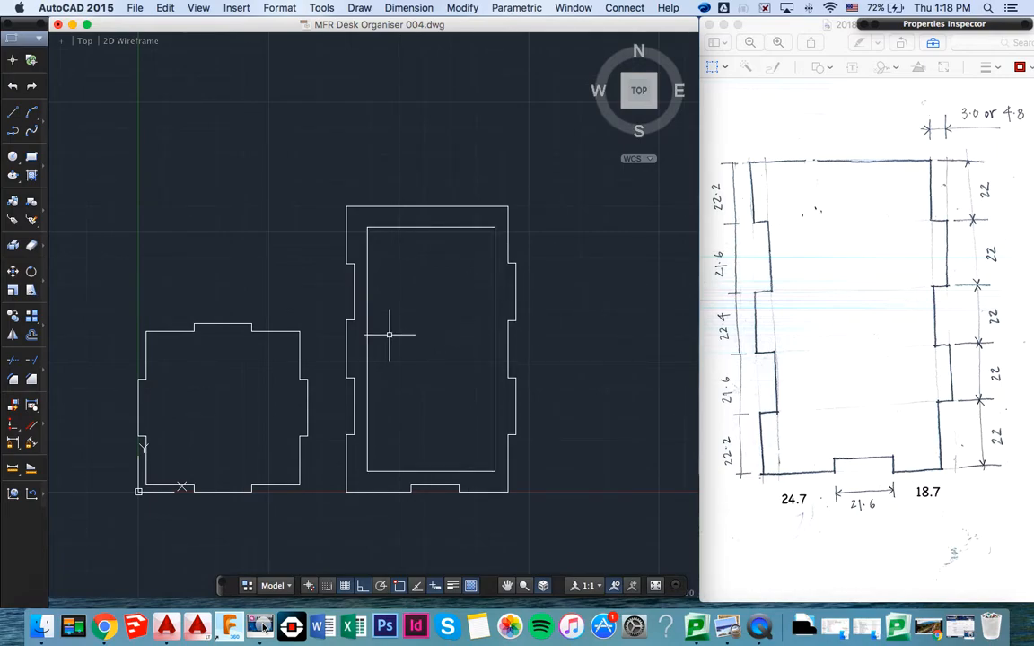
key(super+s)
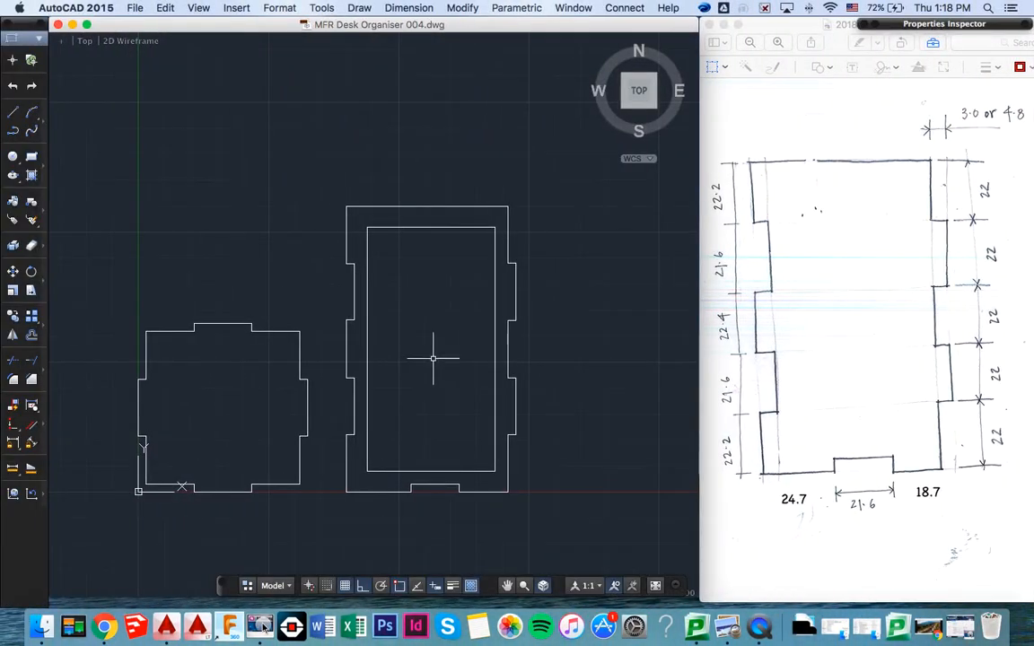
- Copy the complete side panel with its inner rectangle and place the duplicate to its right on the same baseline
click(324, 187)
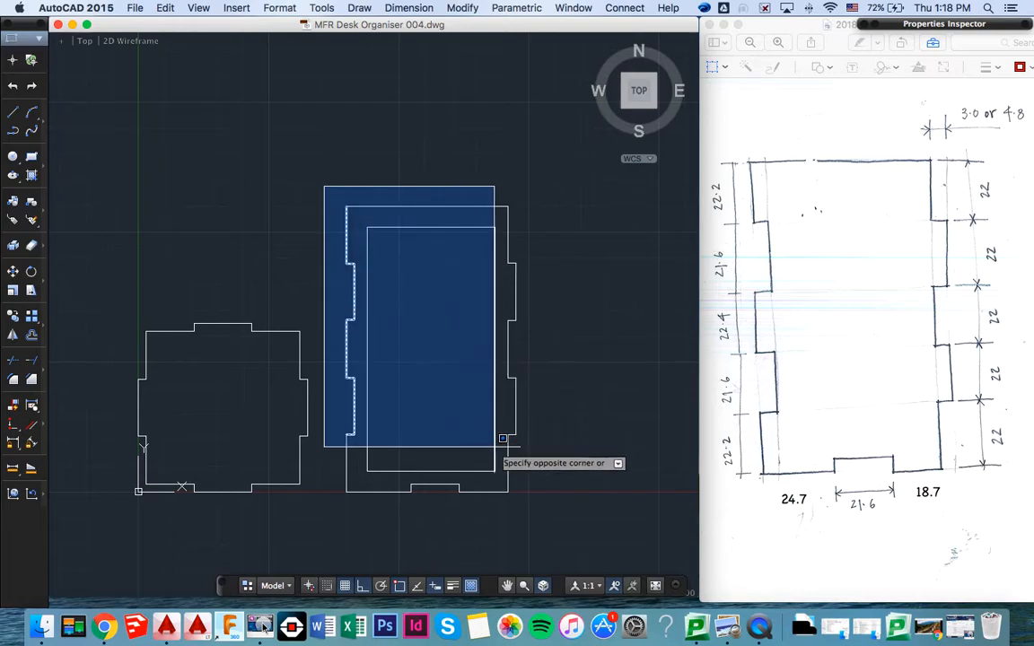
click(543, 504)
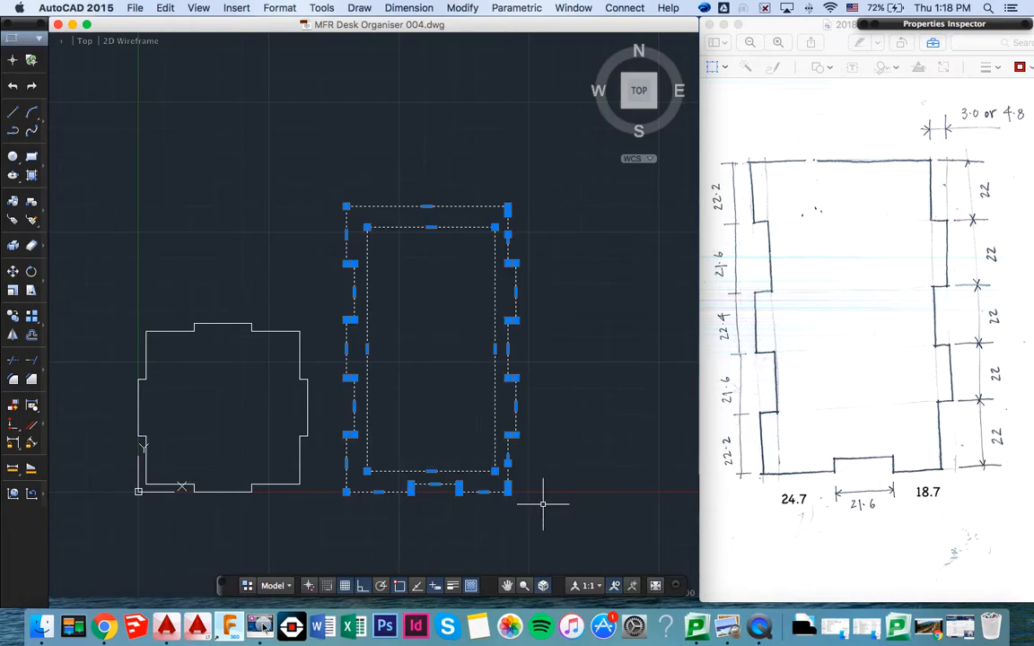
key(super+c)
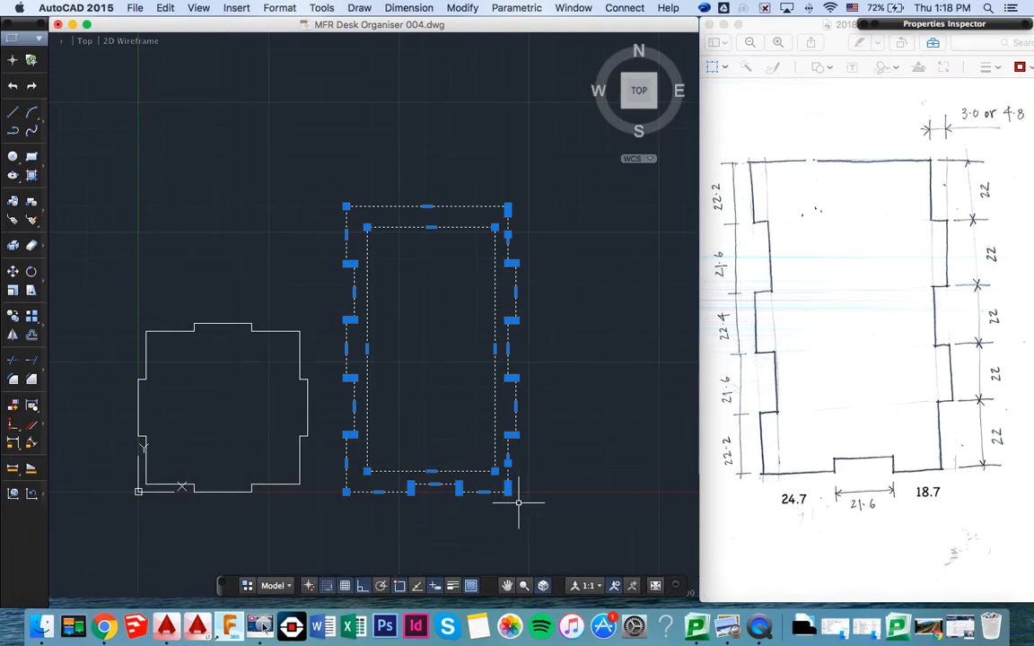
key(super)
key(super+v)
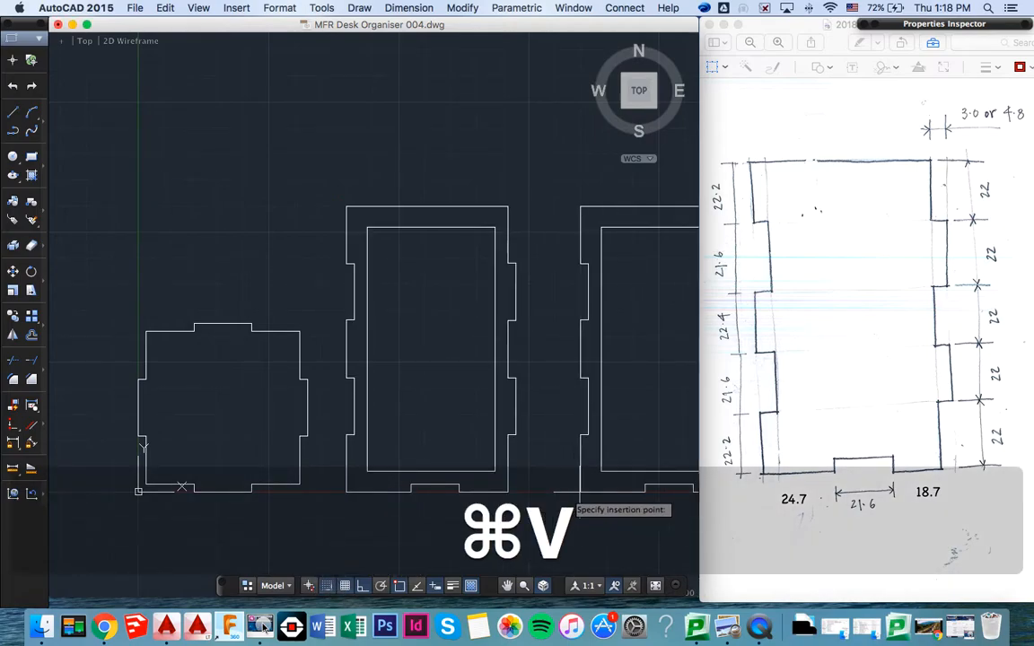
click(566, 492)
scroll(617, 460, right, 4)
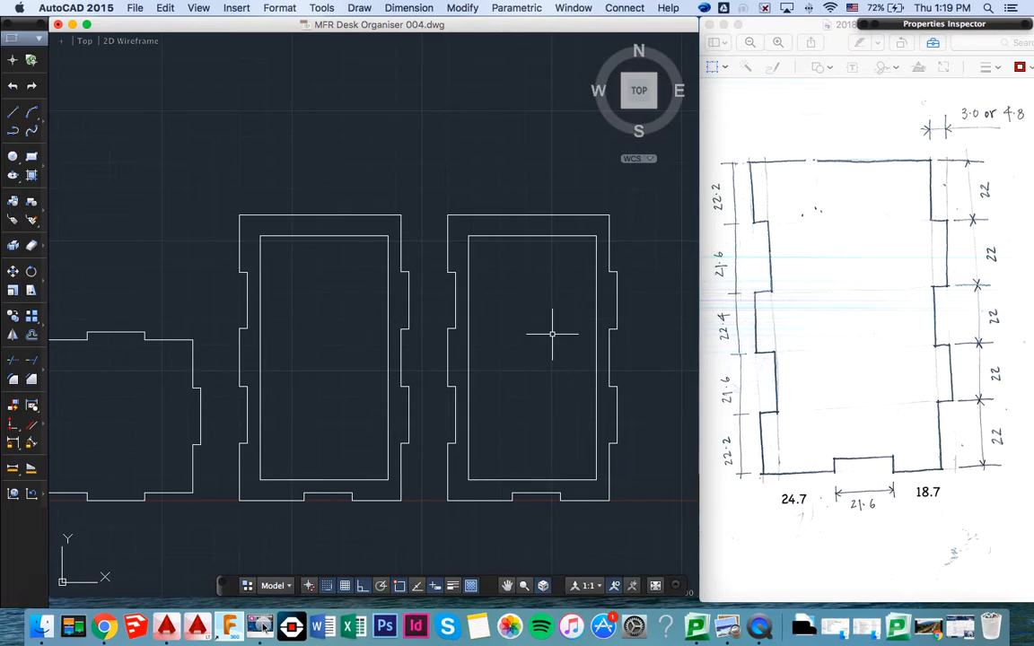
- Paste two more copies of the side panel with its inner rectangle, evenly spaced along the same baseline to the right of the existing ones
scroll(359, 350, right, 6)
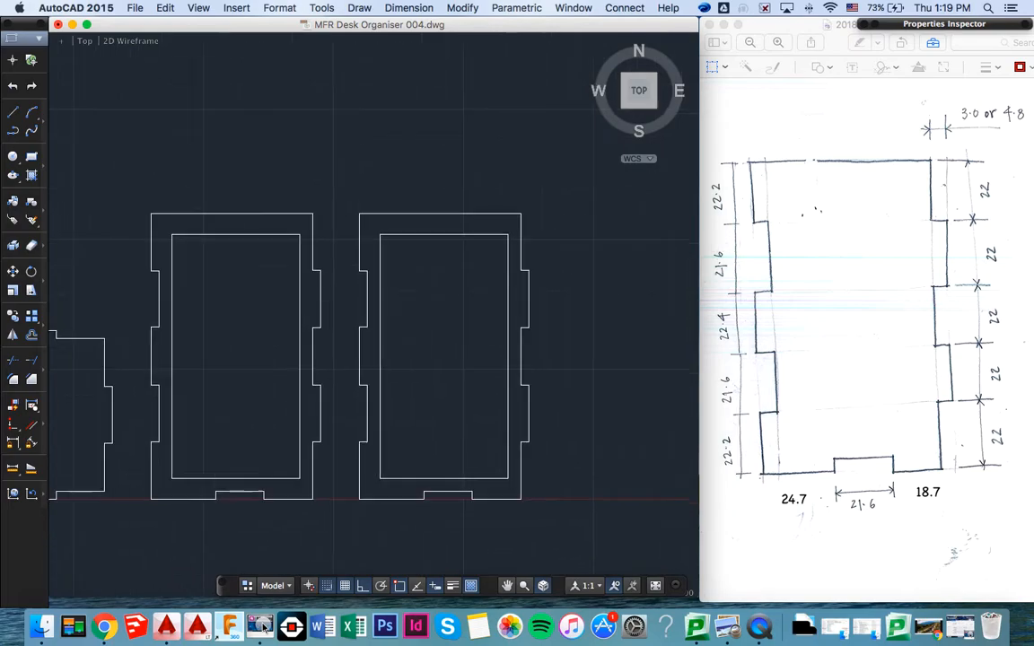
key(super+v)
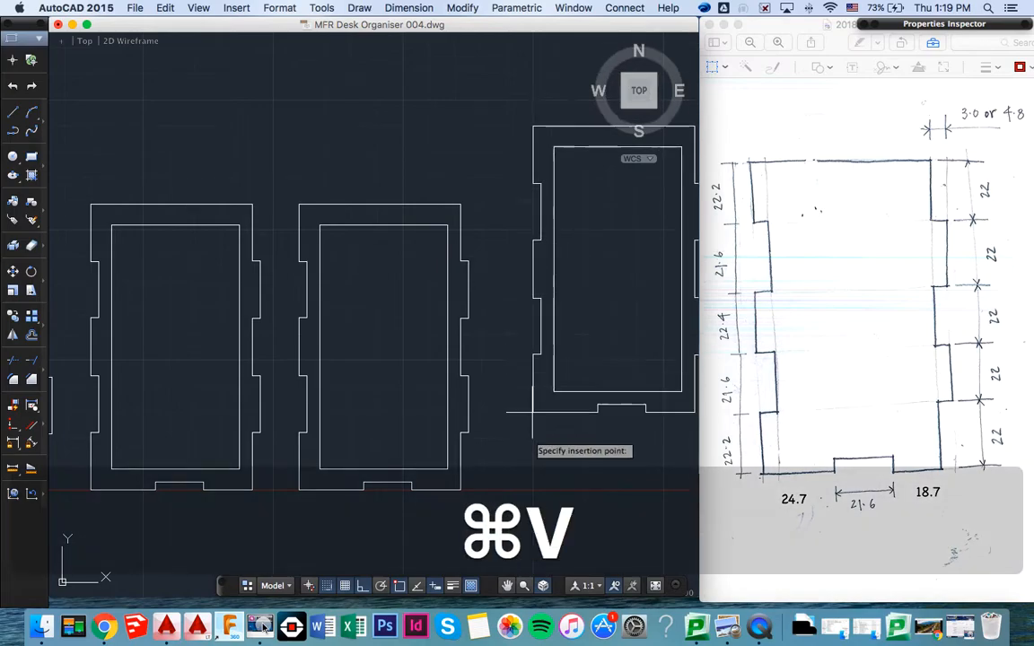
click(516, 486)
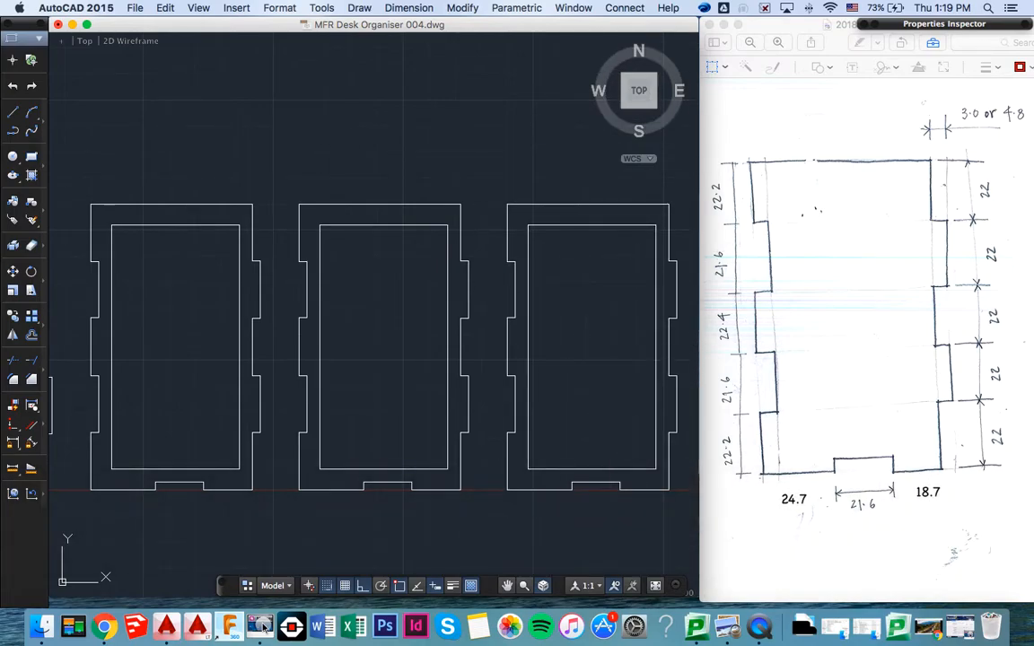
scroll(499, 485, right, 7)
key(super+v)
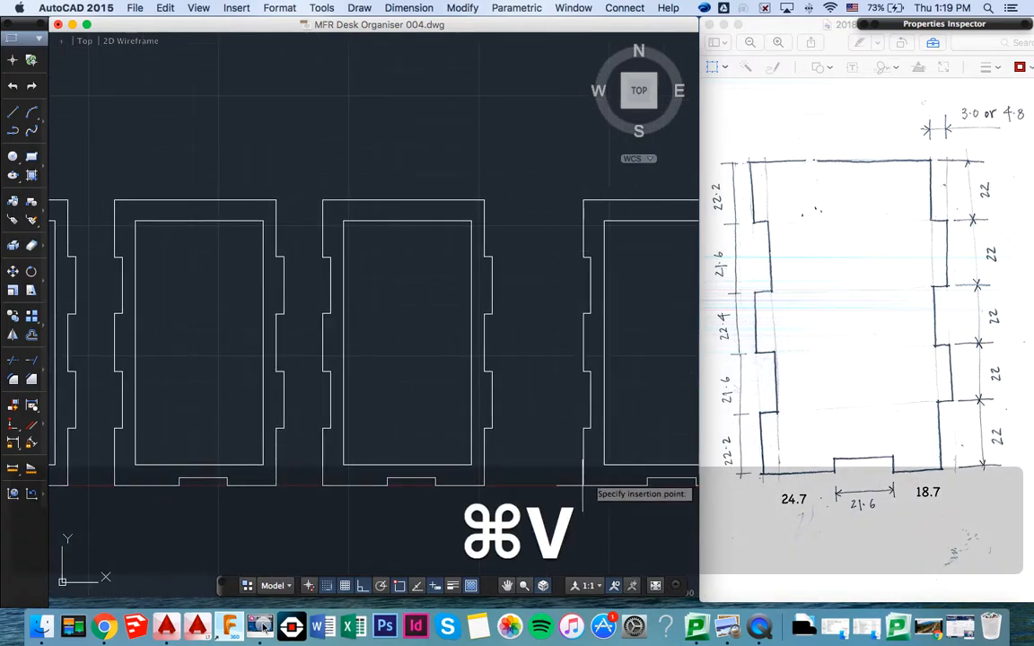
click(530, 485)
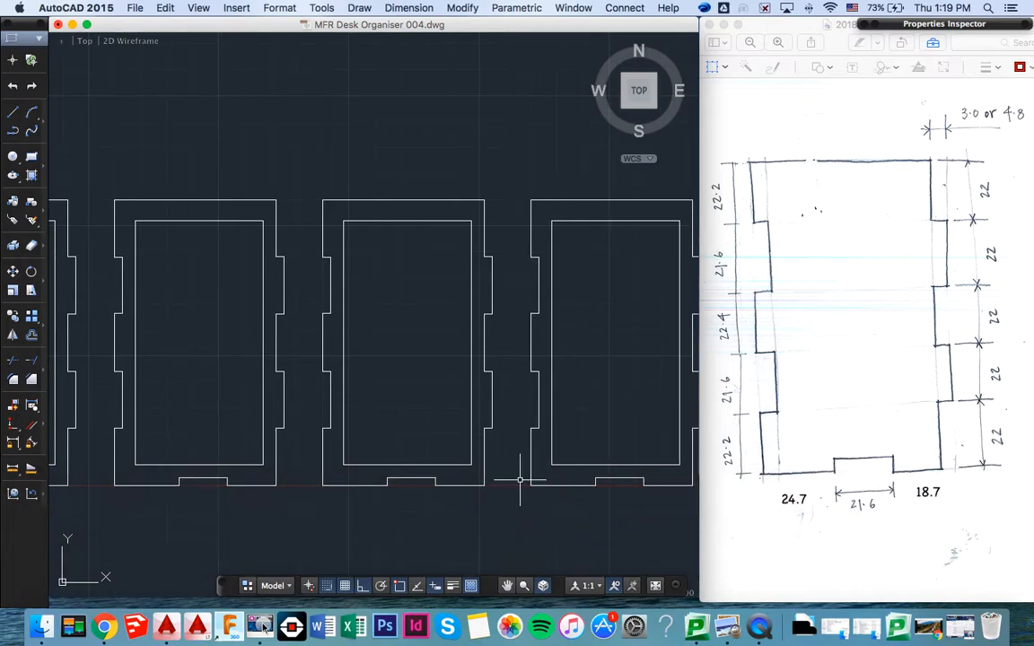
scroll(351, 415, left, 5)
scroll(180, 483, right, 3)
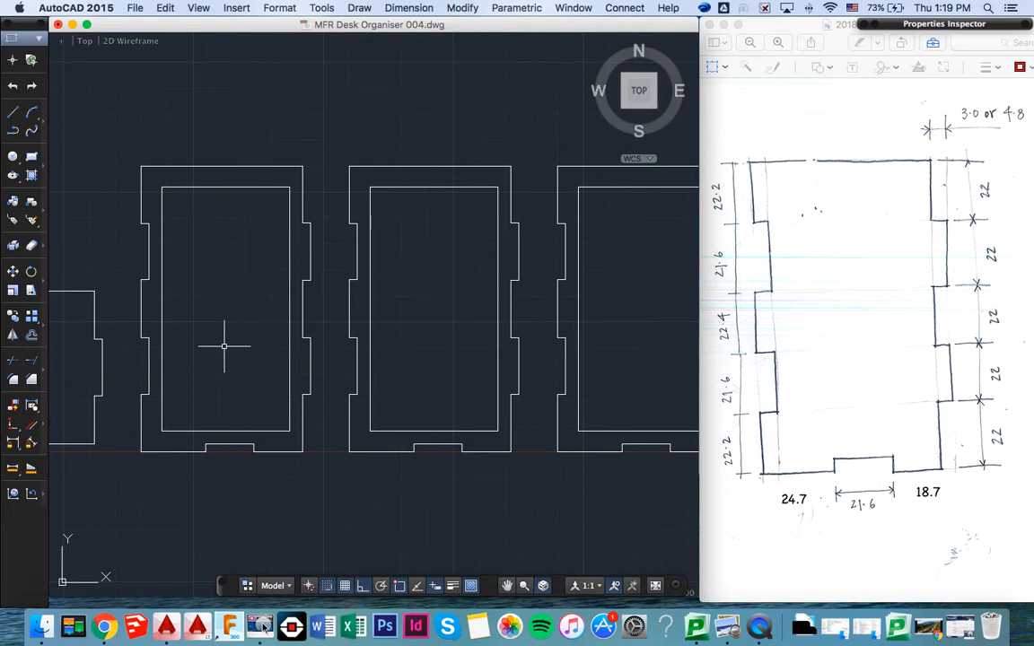
- Start a multiline, list the loaded multiline styles and set the style to ESF_DC_X2_5MM
scroll(224, 346, left, 4)
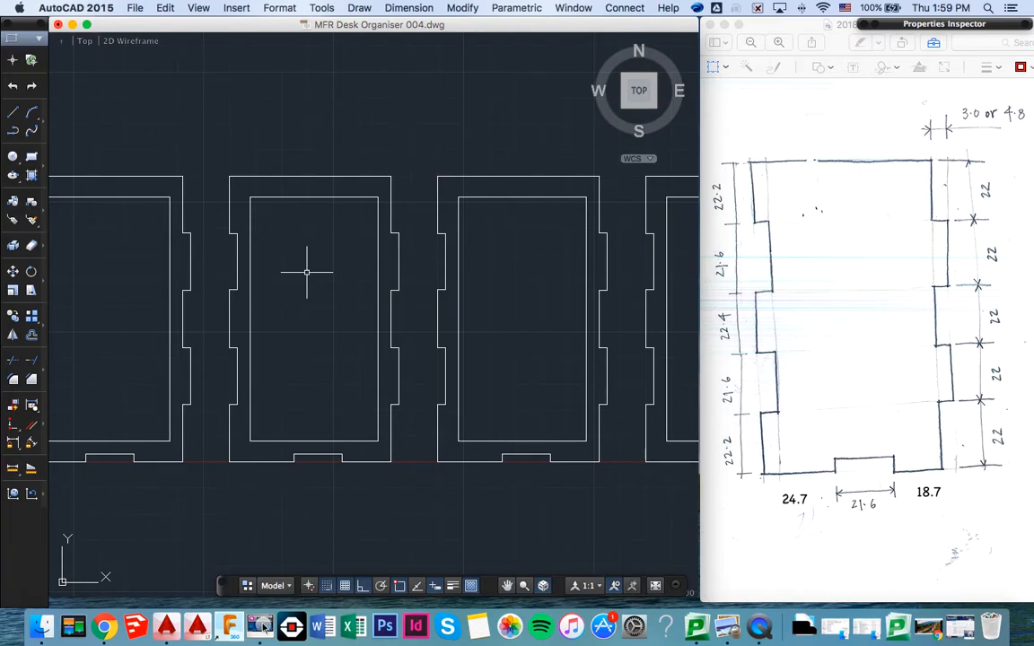
text(ML)
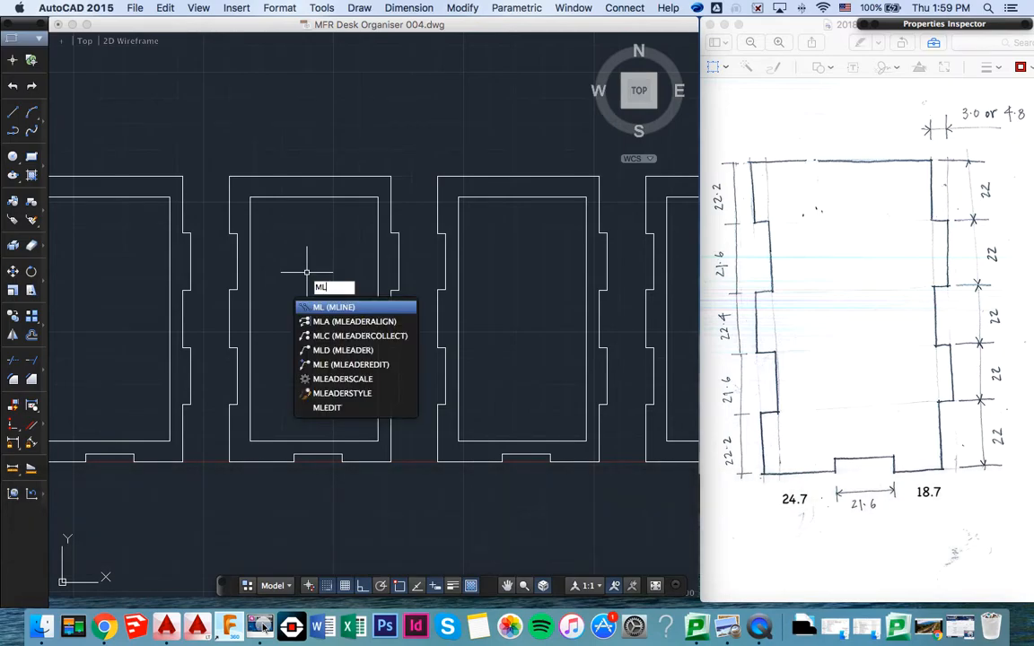
key(Return)
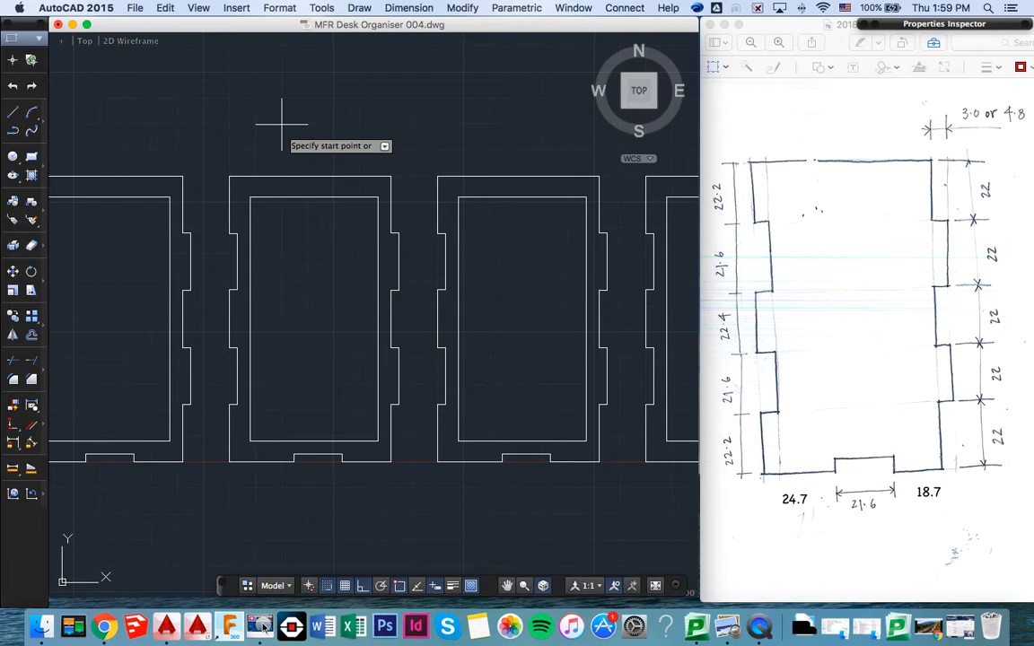
key(Down)
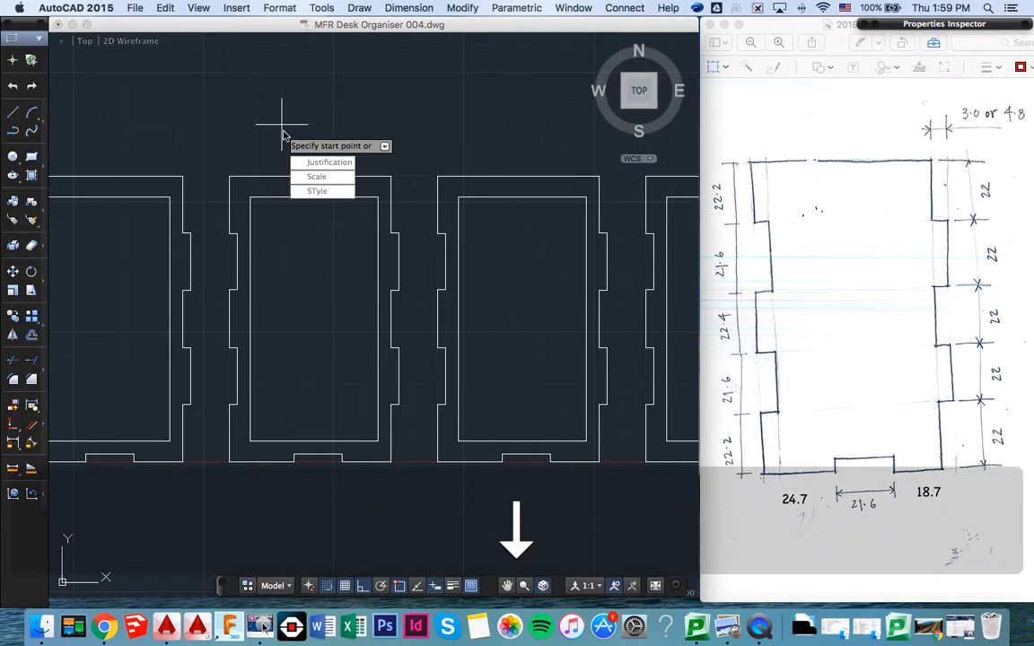
click(316, 192)
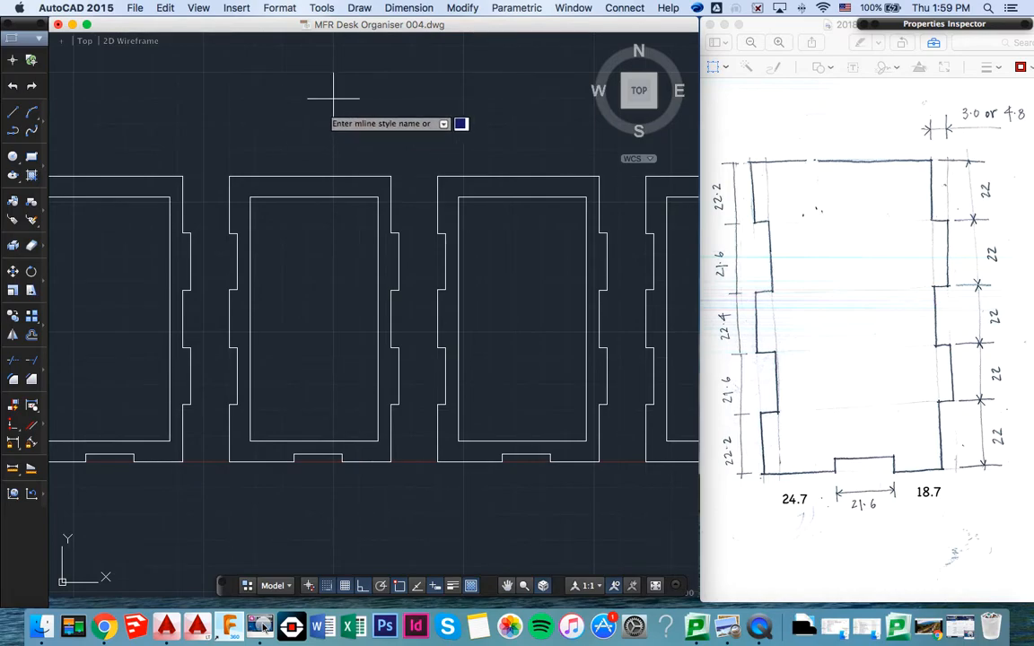
key(Down)
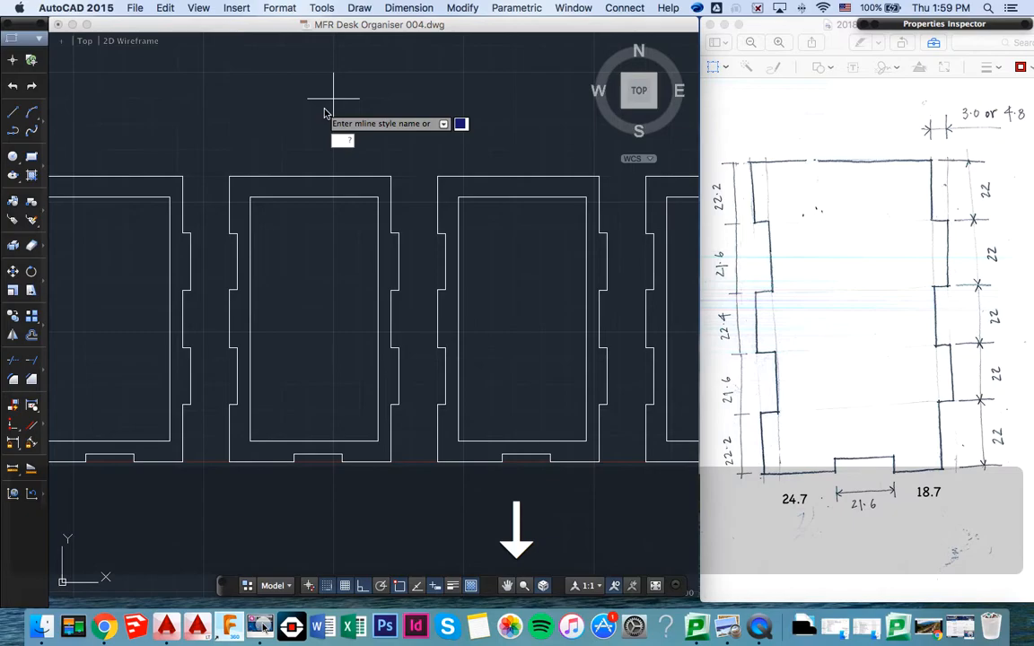
click(347, 141)
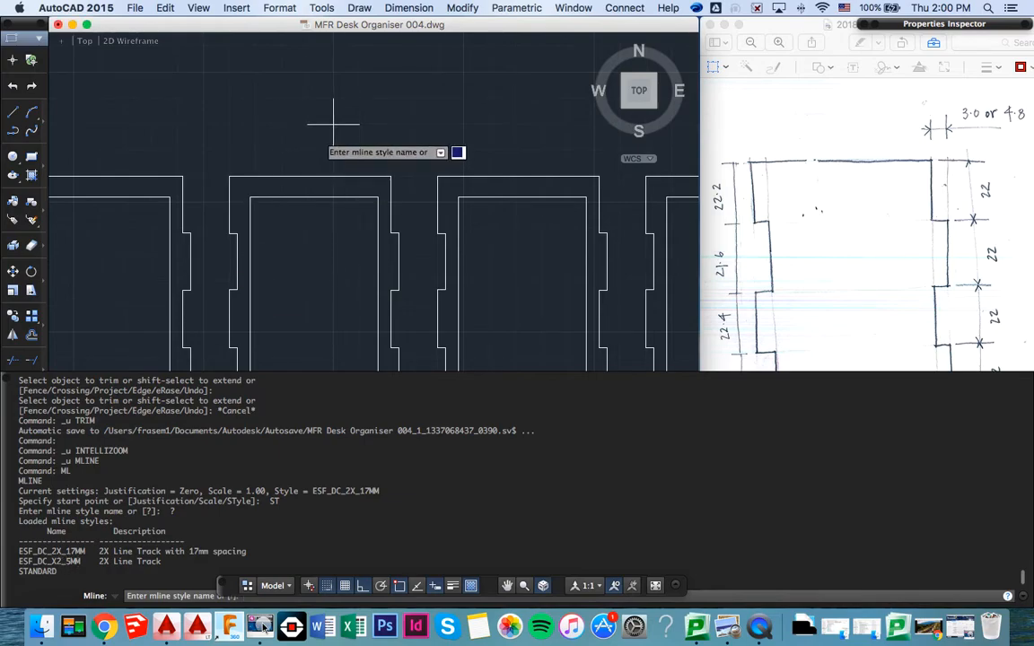
text(ESF_)
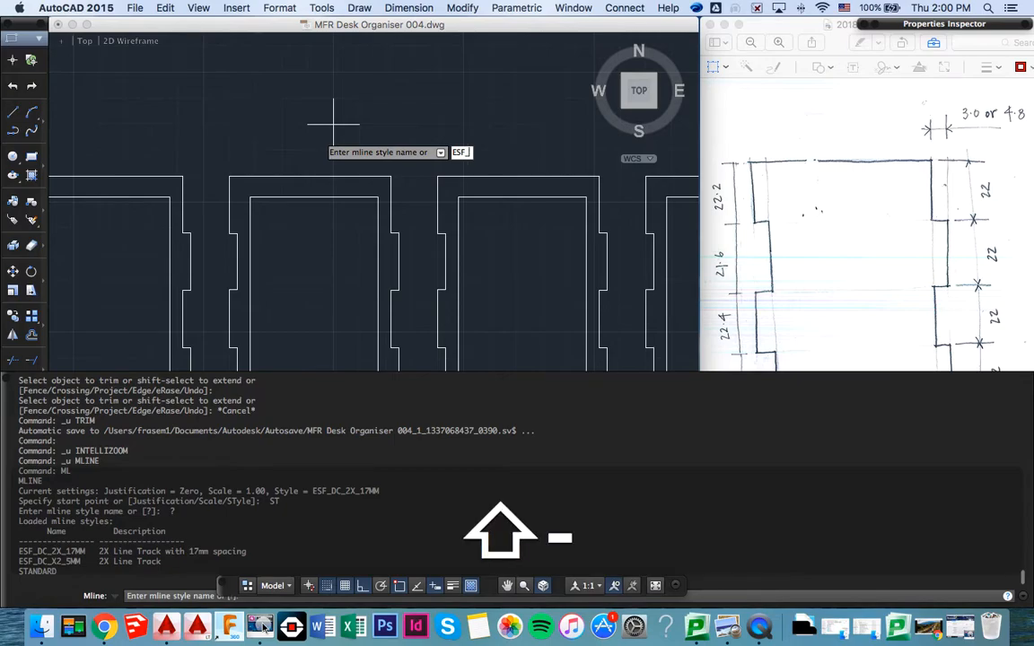
text(DC_X2)
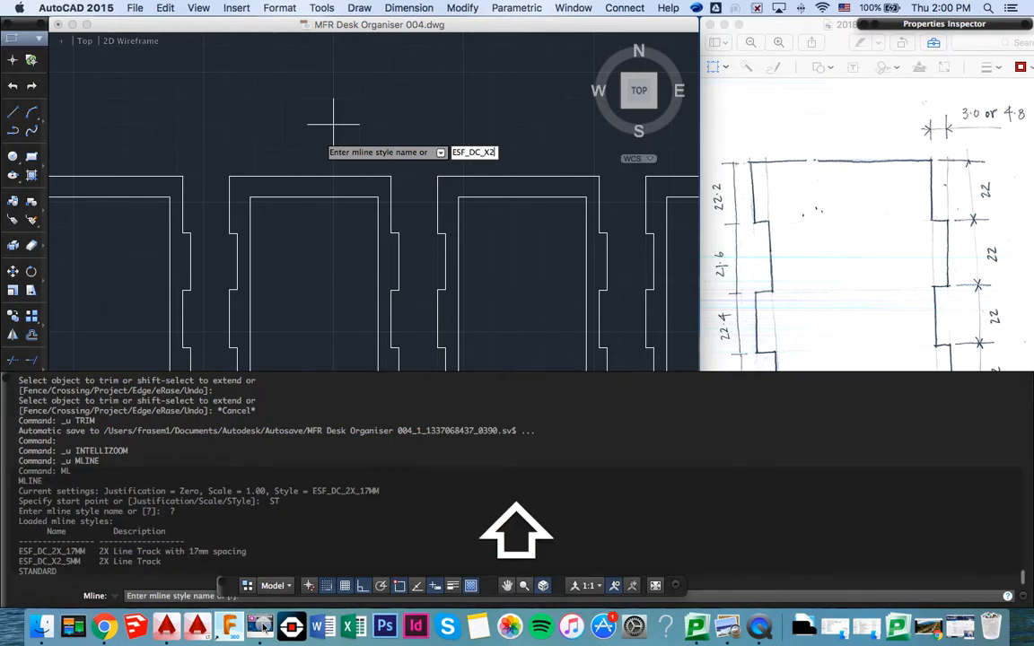
text(_)
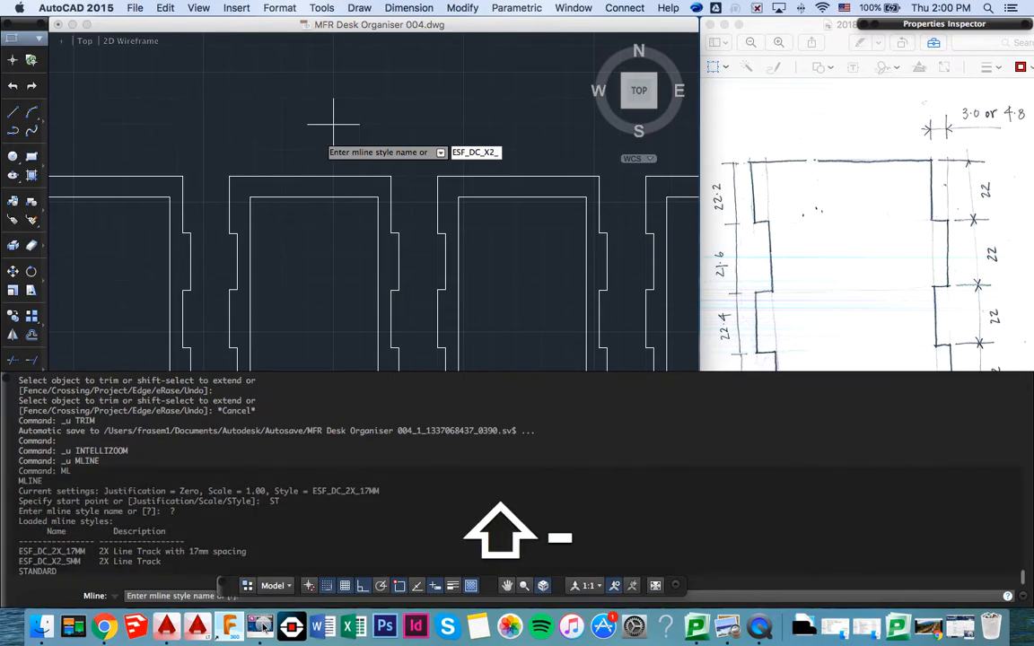
text(5MM)
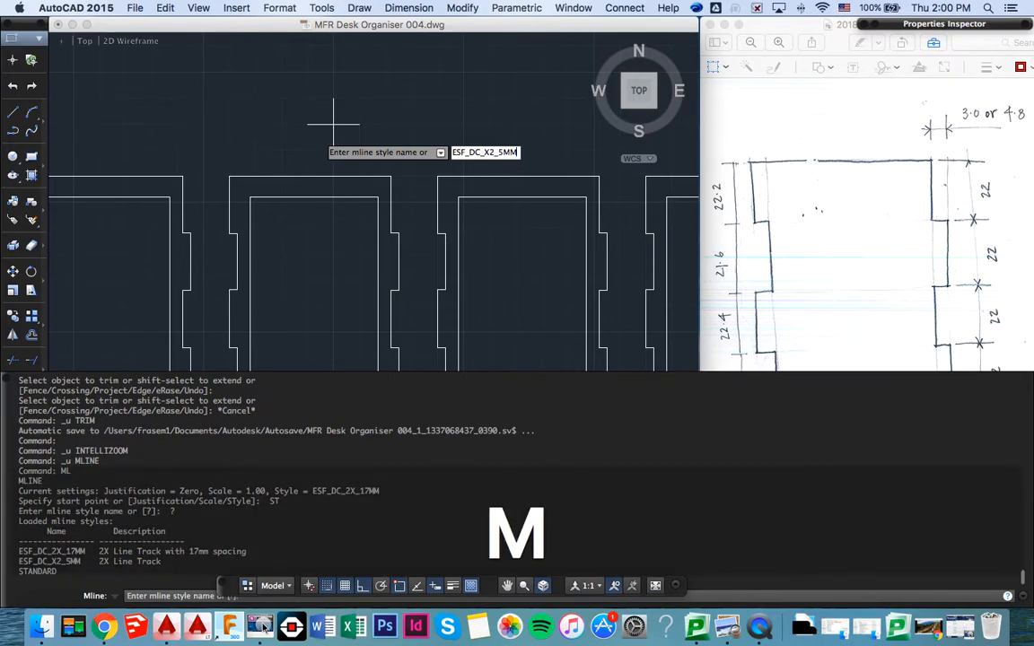
key(Return)
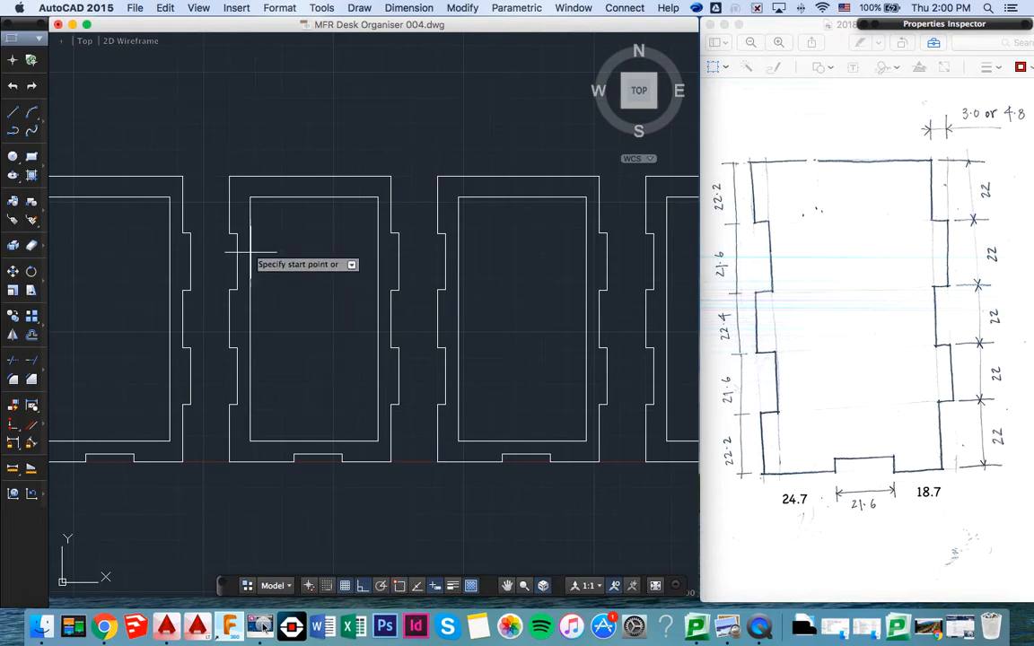
- Draw a freehand zigzag multiline with Ortho off, crossing back and forth over the second side panel from its upper left corner
click(238, 204)
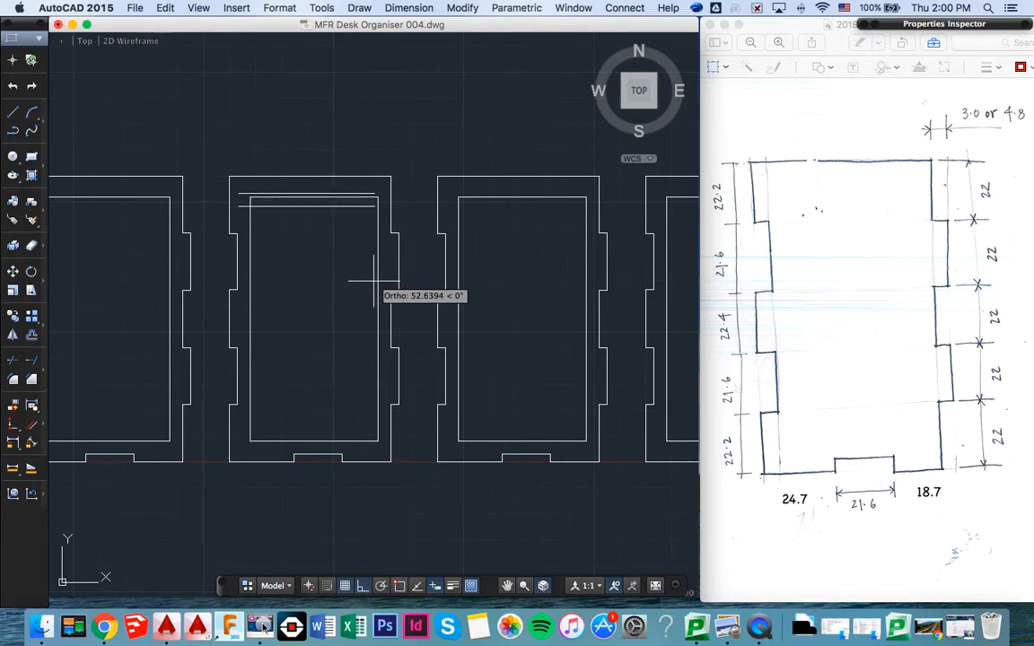
click(363, 588)
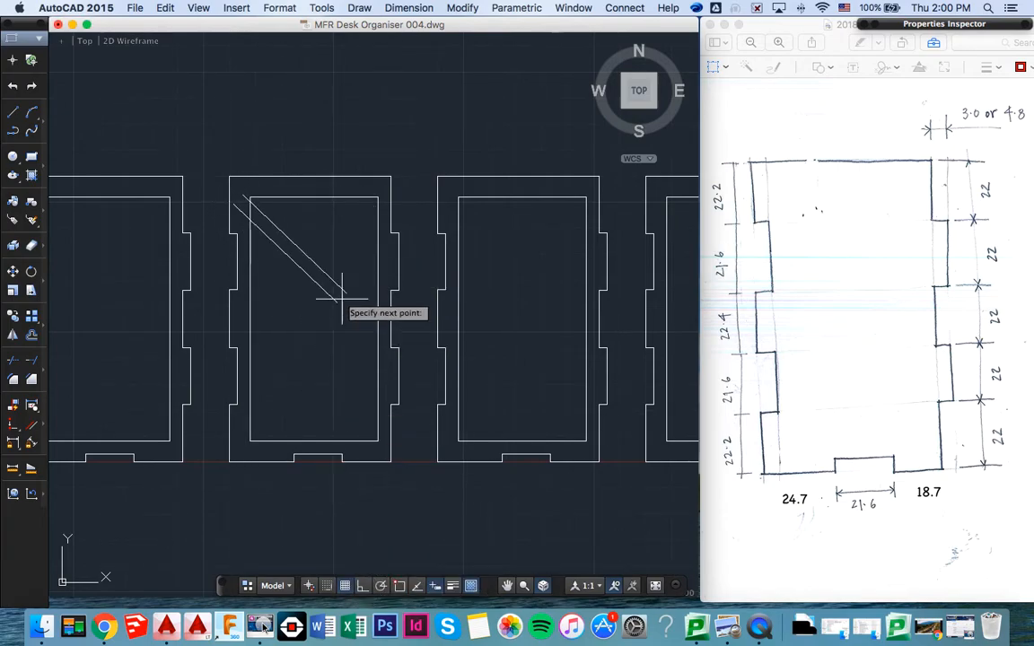
click(399, 247)
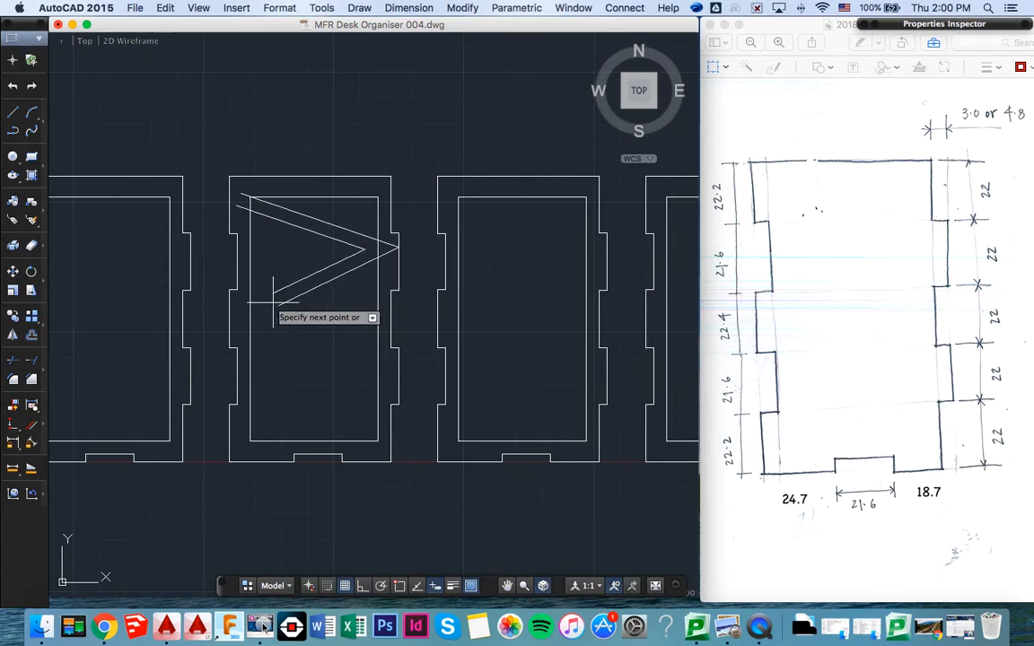
click(231, 303)
click(395, 458)
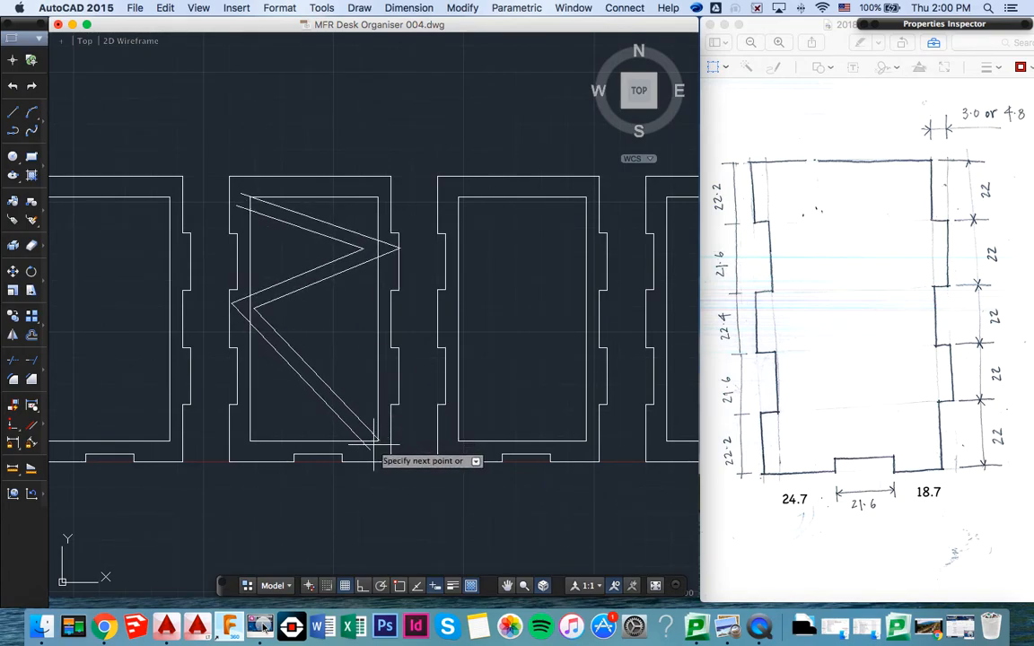
click(224, 402)
click(379, 325)
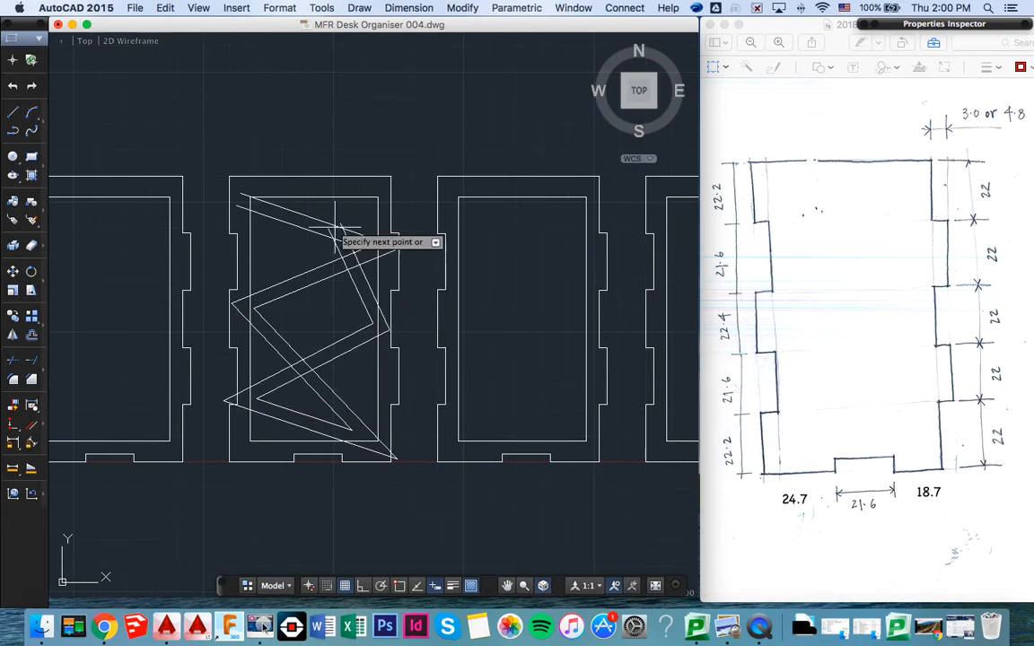
click(347, 190)
click(269, 513)
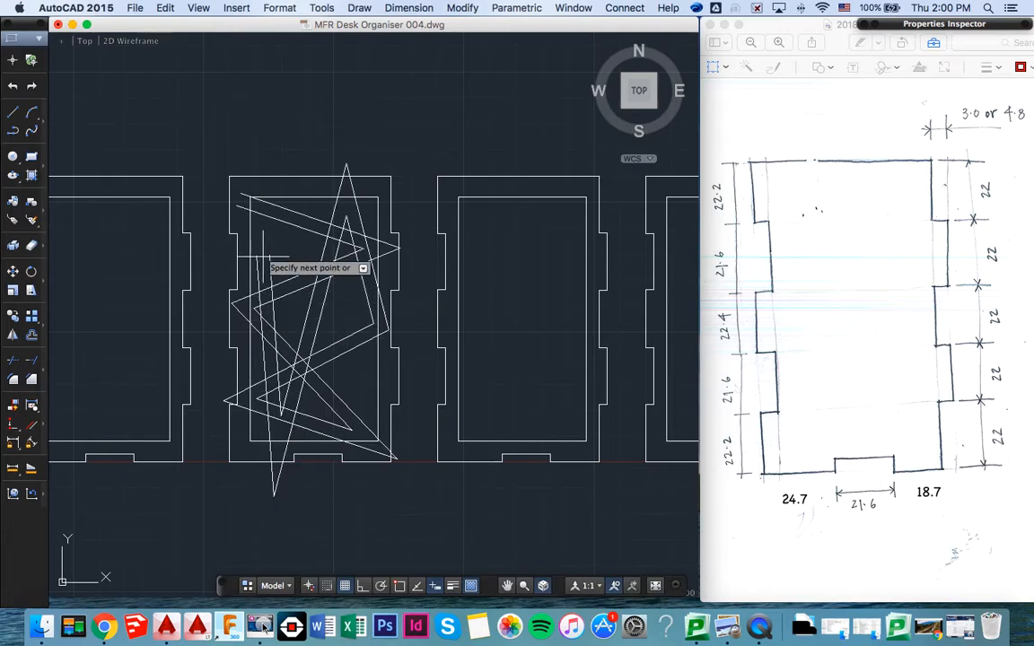
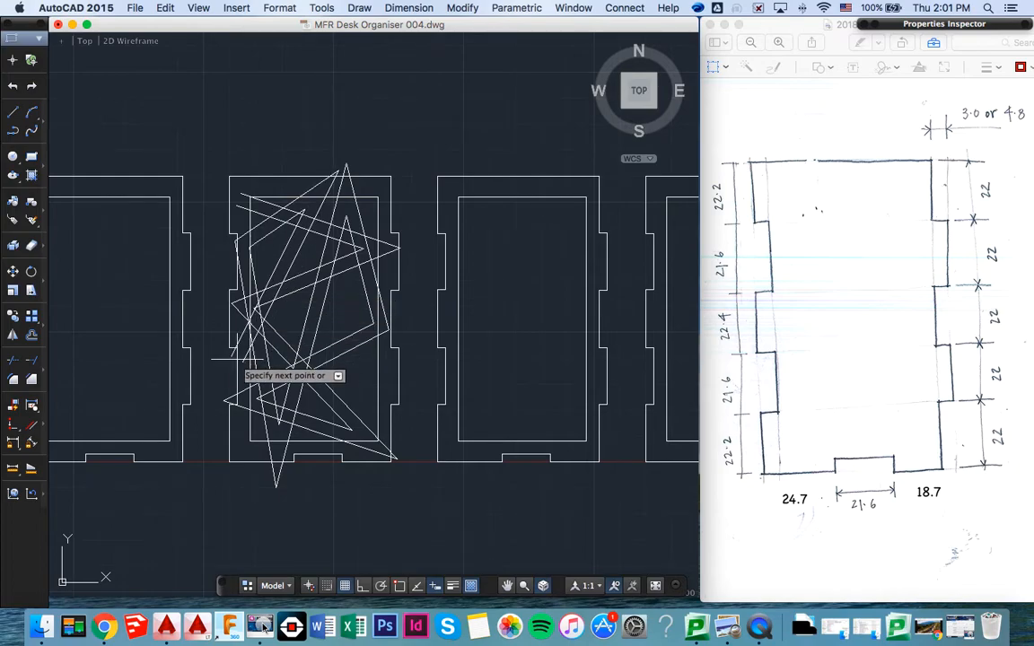
- End the multiline and Xplode the second side panel with its lattice globally, using the All option with ByLayer linetype and the Sketch layer
key(Return)
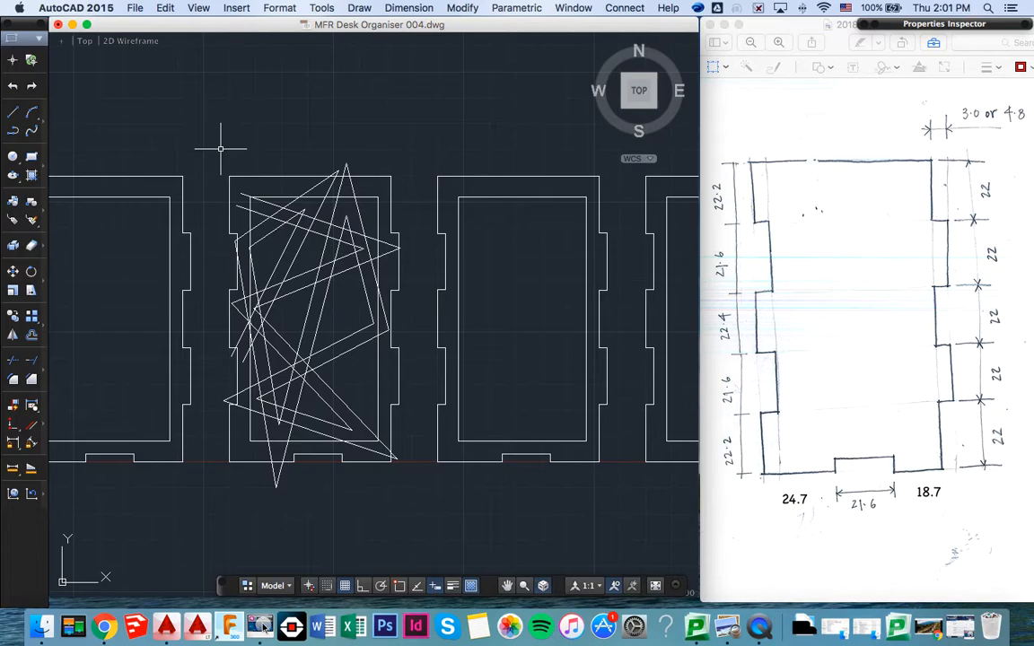
text(XPLODE)
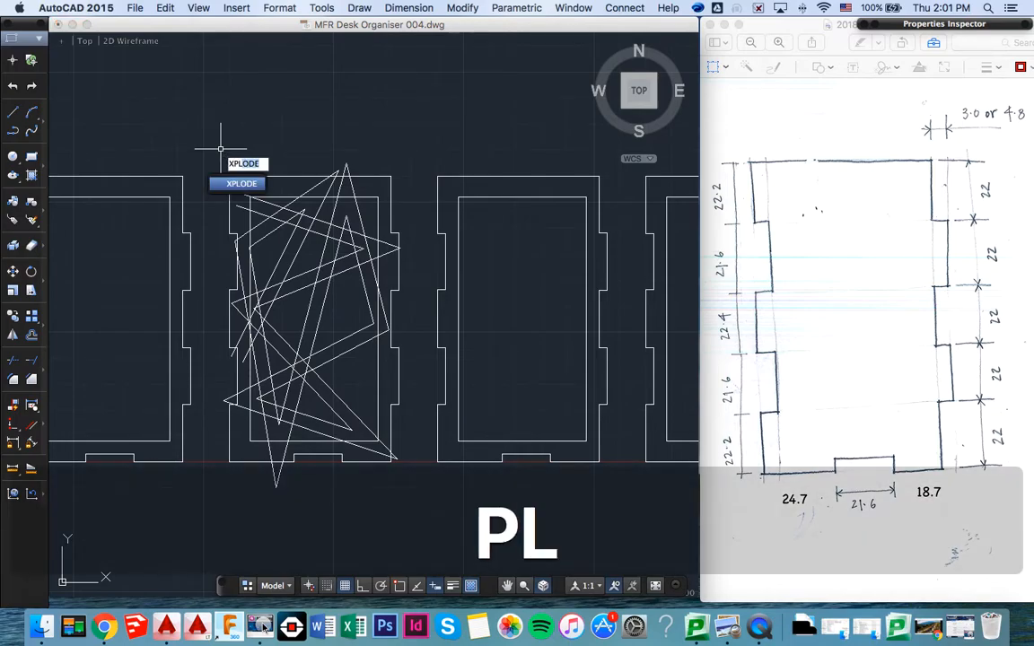
key(Return)
click(204, 144)
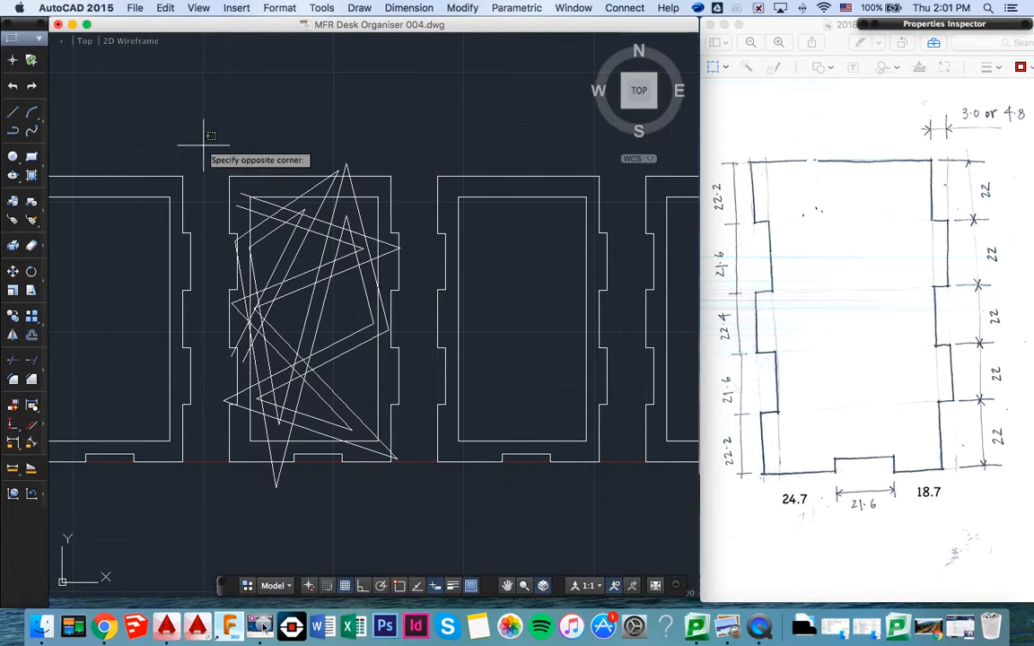
click(417, 501)
key(Return)
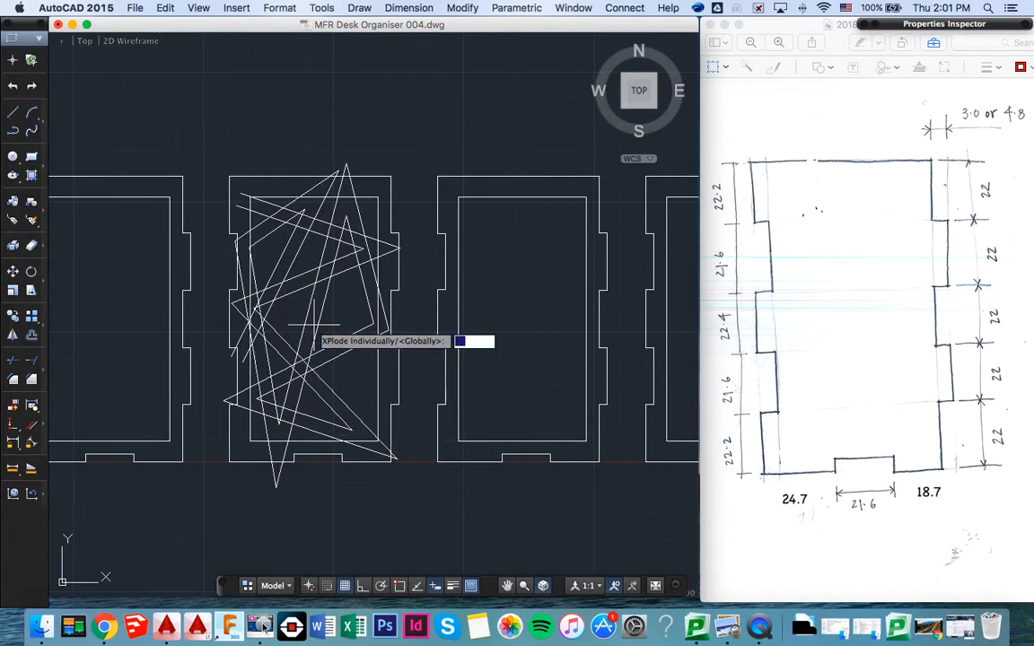
key(Return)
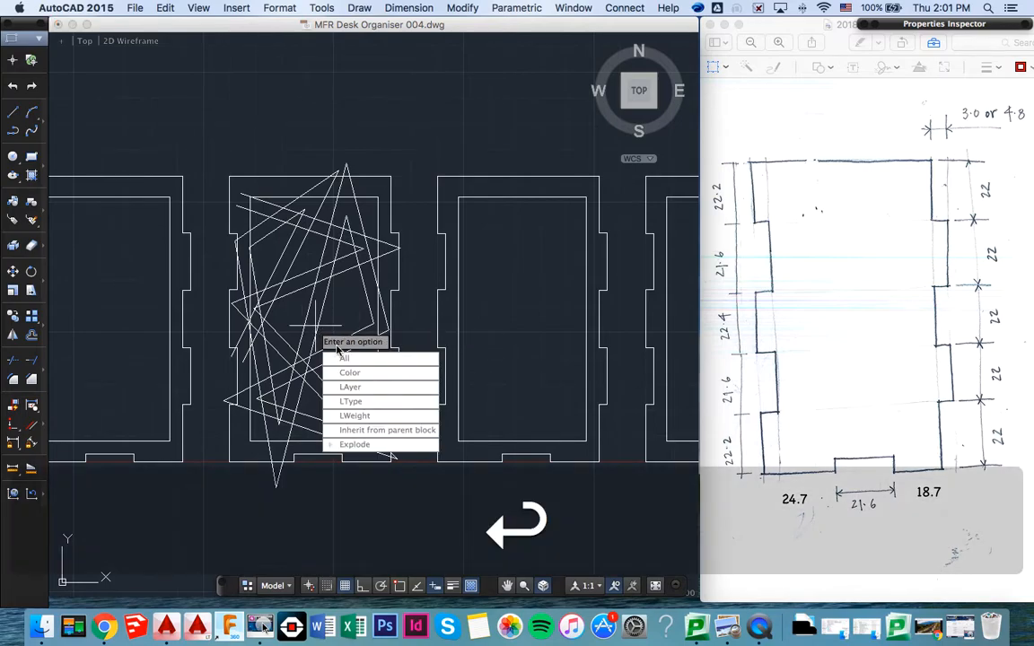
click(344, 358)
key(Return)
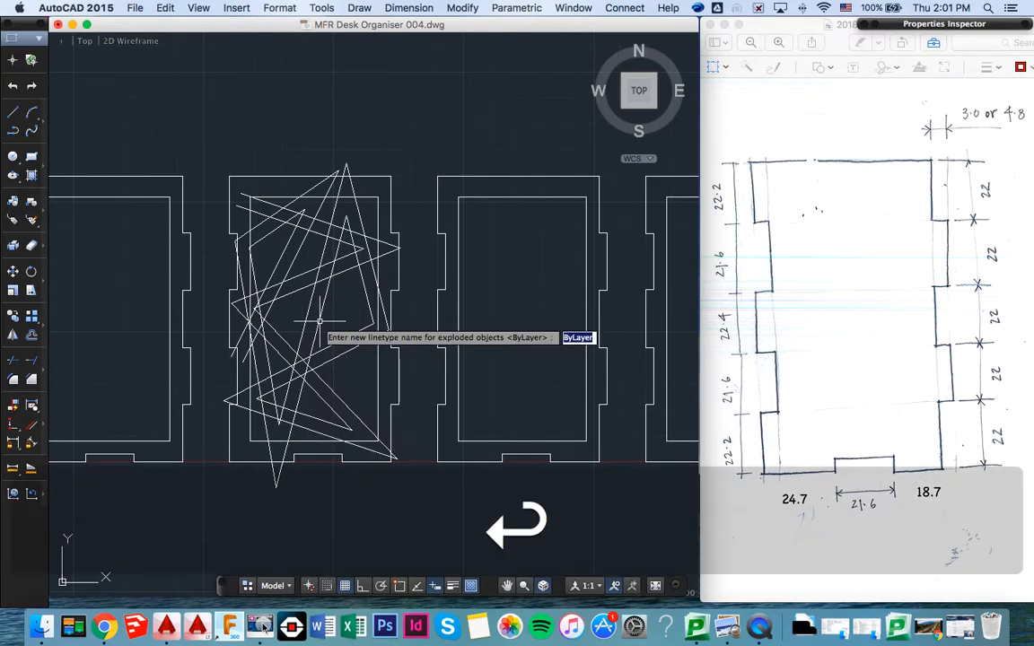
key(Return)
key(Return)
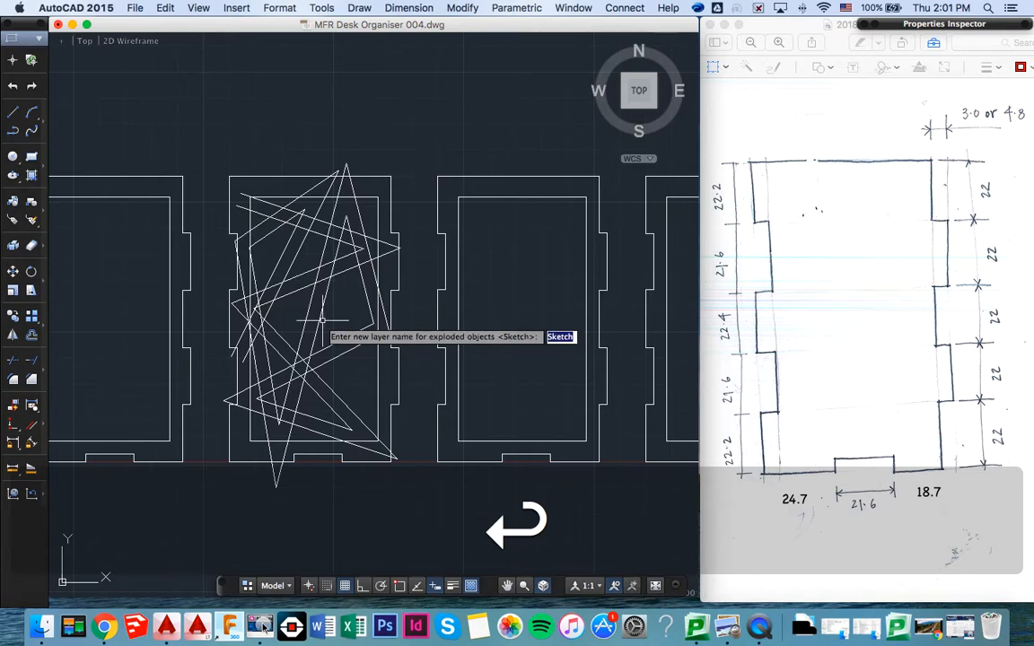
key(Return)
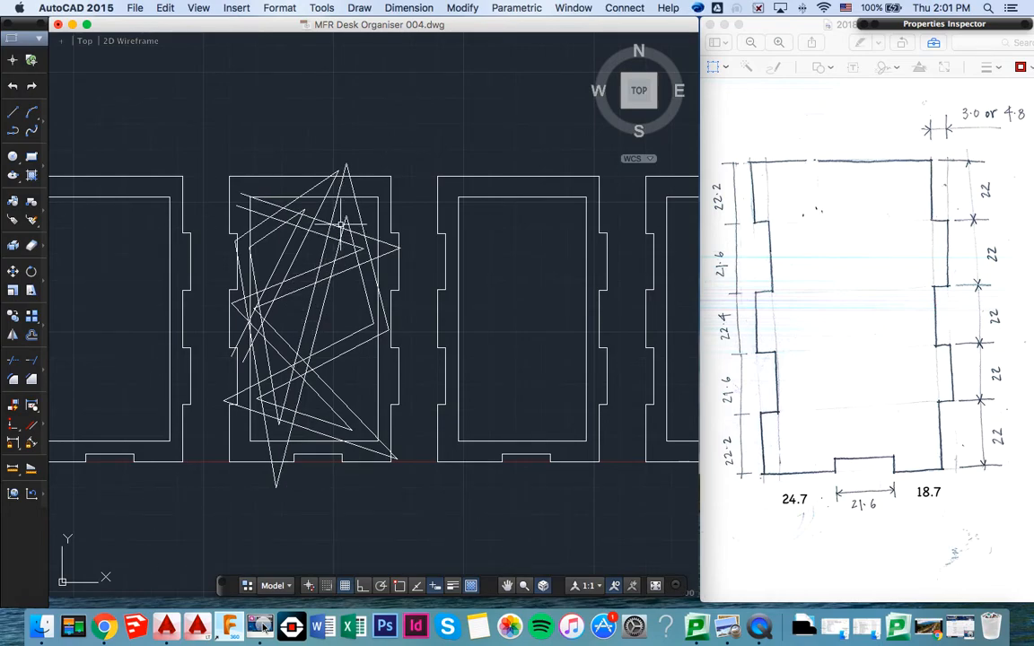
- Trim the second panel's inner rectangle where the lattice strips cross it, using all the panel and lattice lines as cutting edges
text(trim)
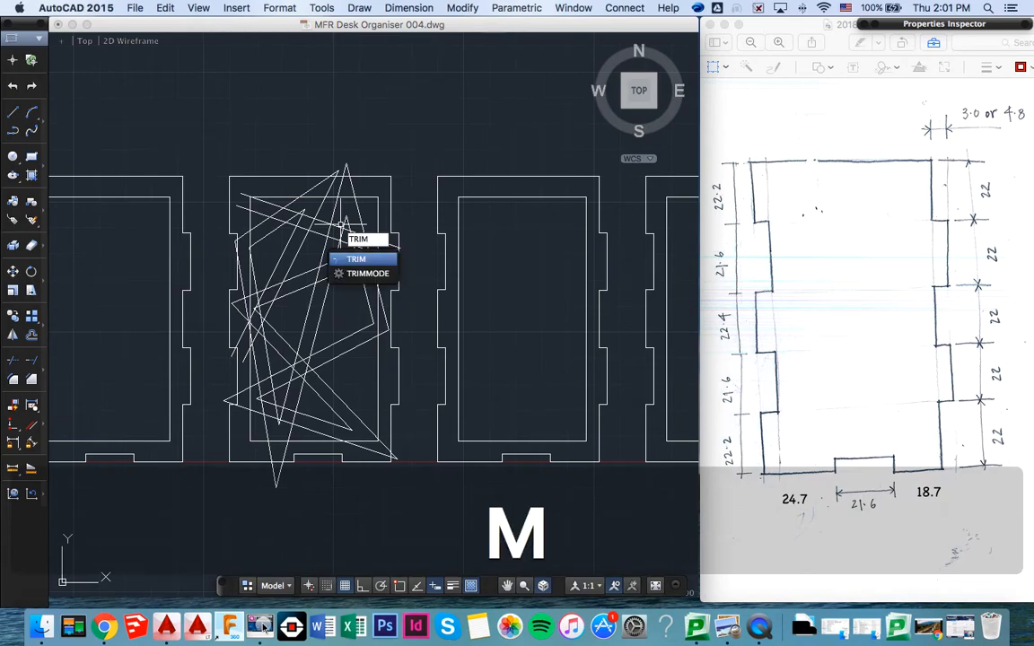
key(Return)
click(202, 146)
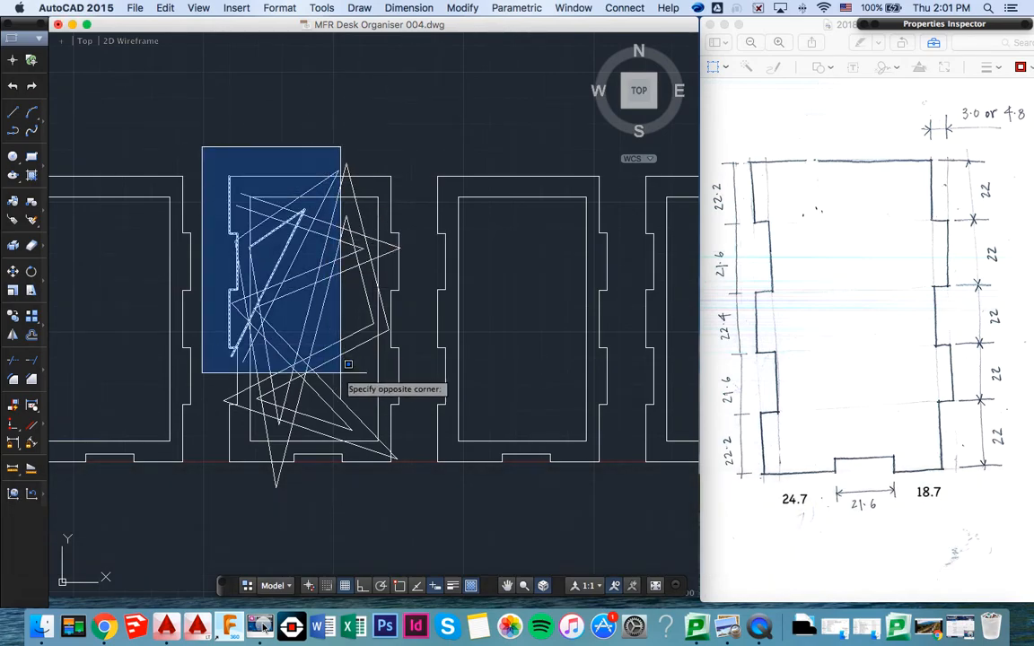
click(423, 476)
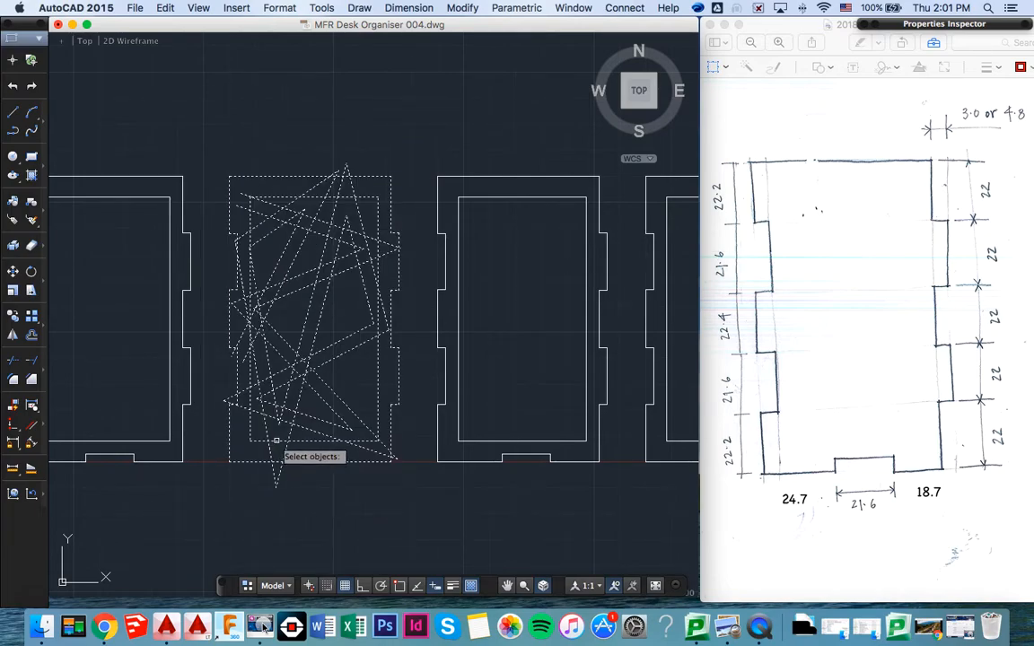
key(Return)
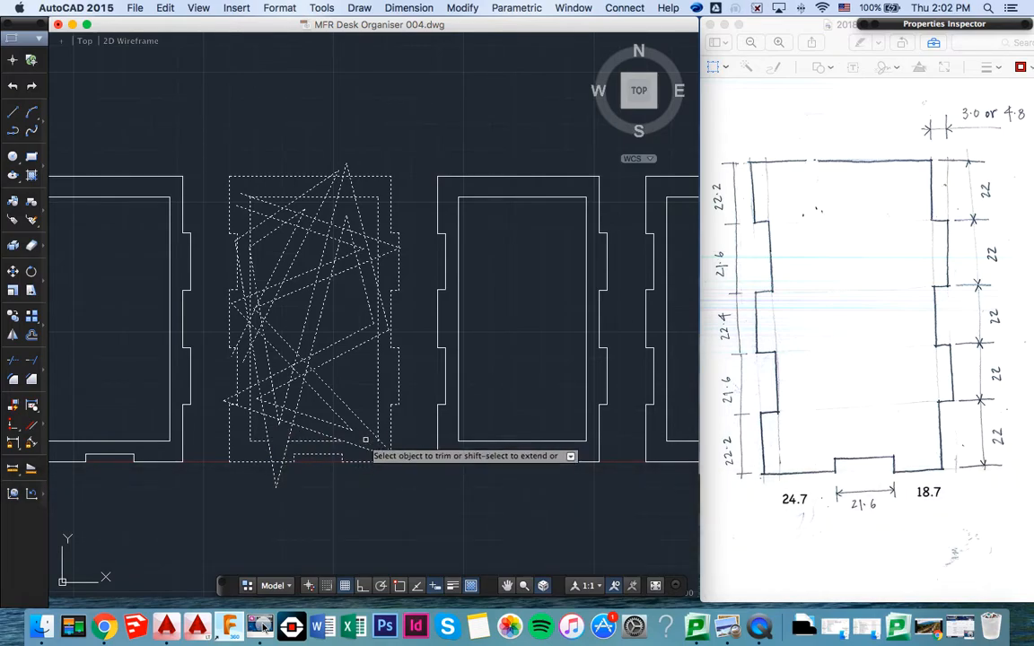
scroll(377, 438, up, 5)
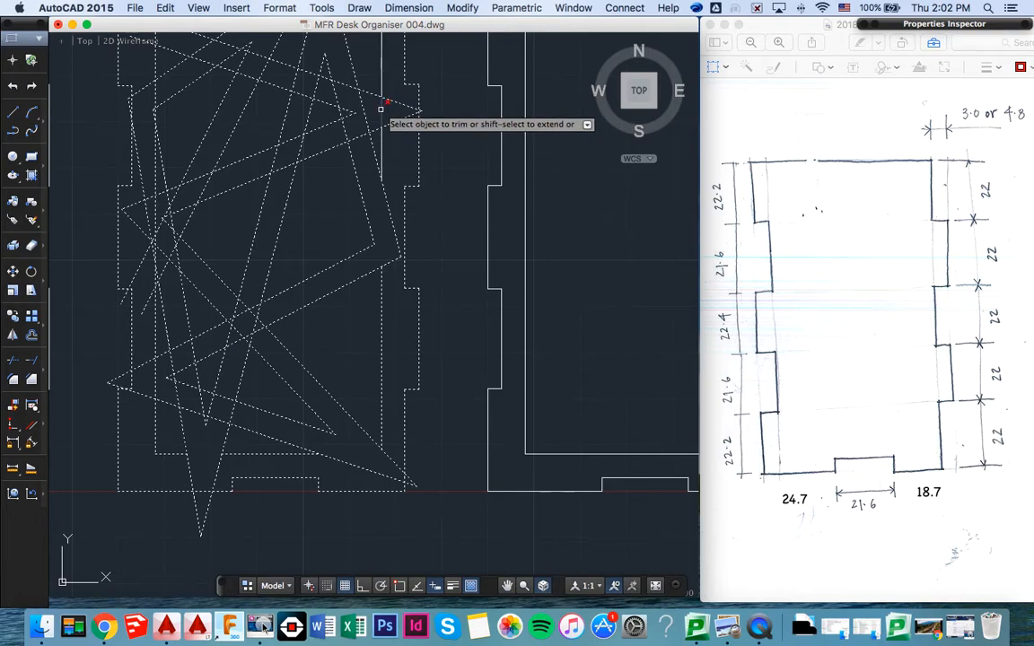
scroll(379, 110, up, 5)
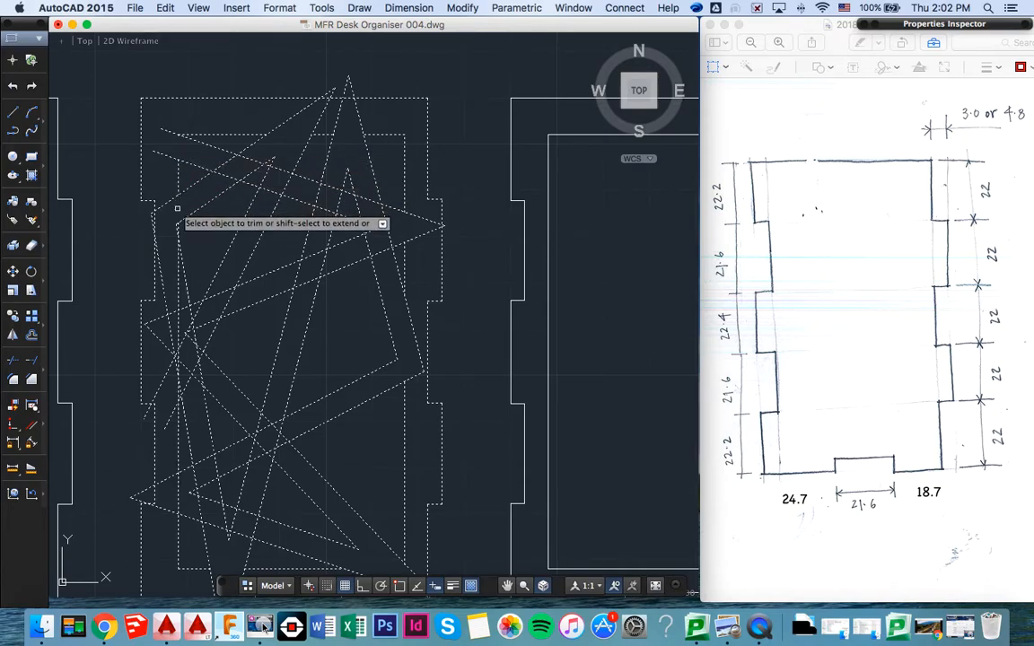
click(179, 353)
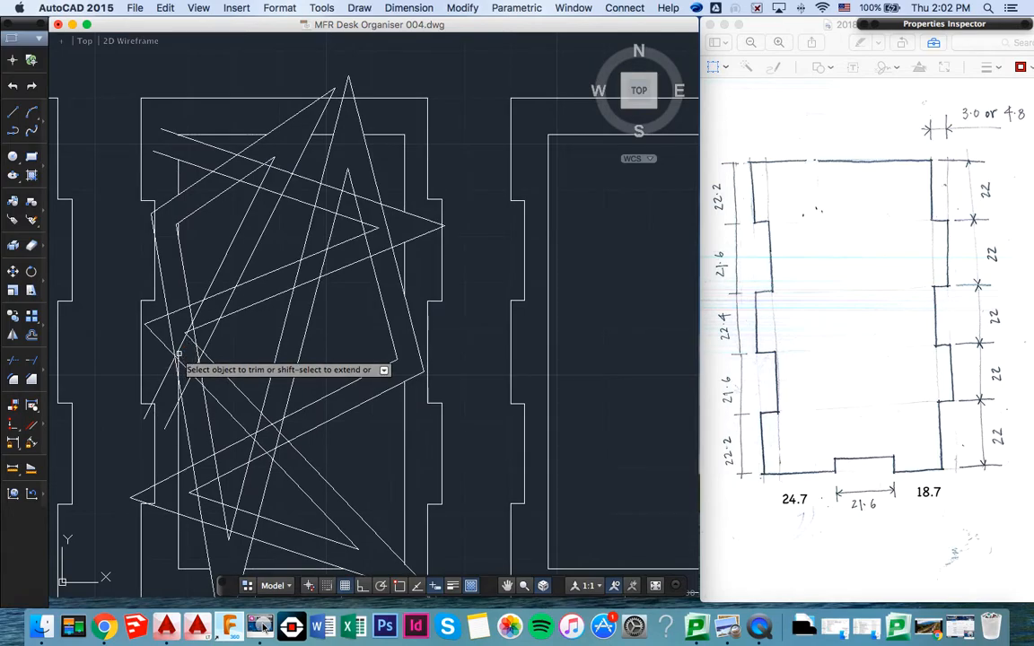
click(180, 356)
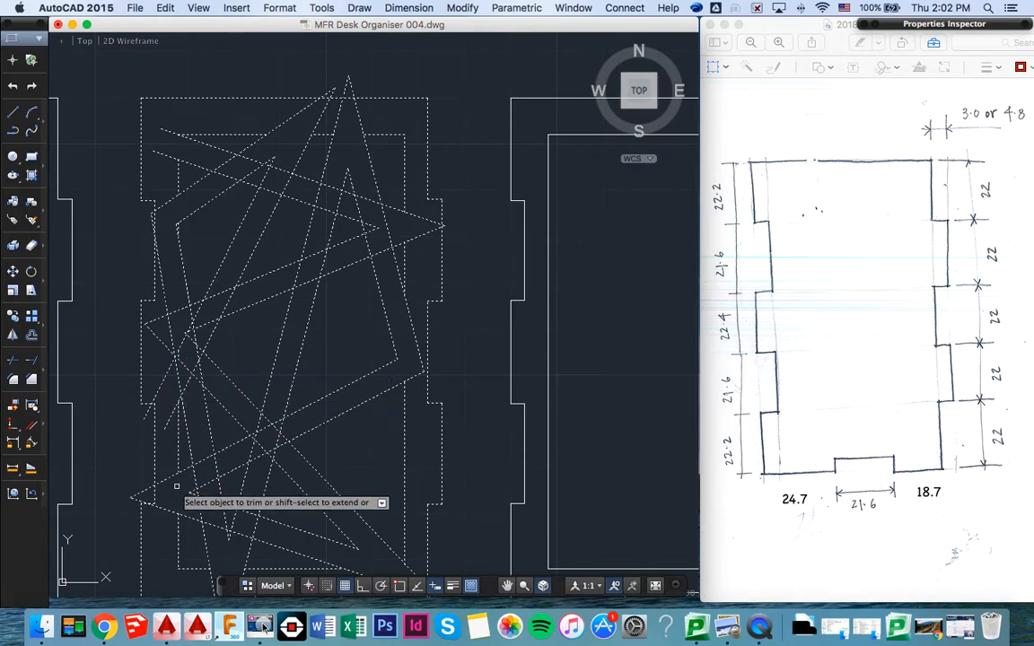
- Trim the lattice lines that run past the inner rectangle, cutting them back to its edges on all four sides
scroll(177, 486, down, 3)
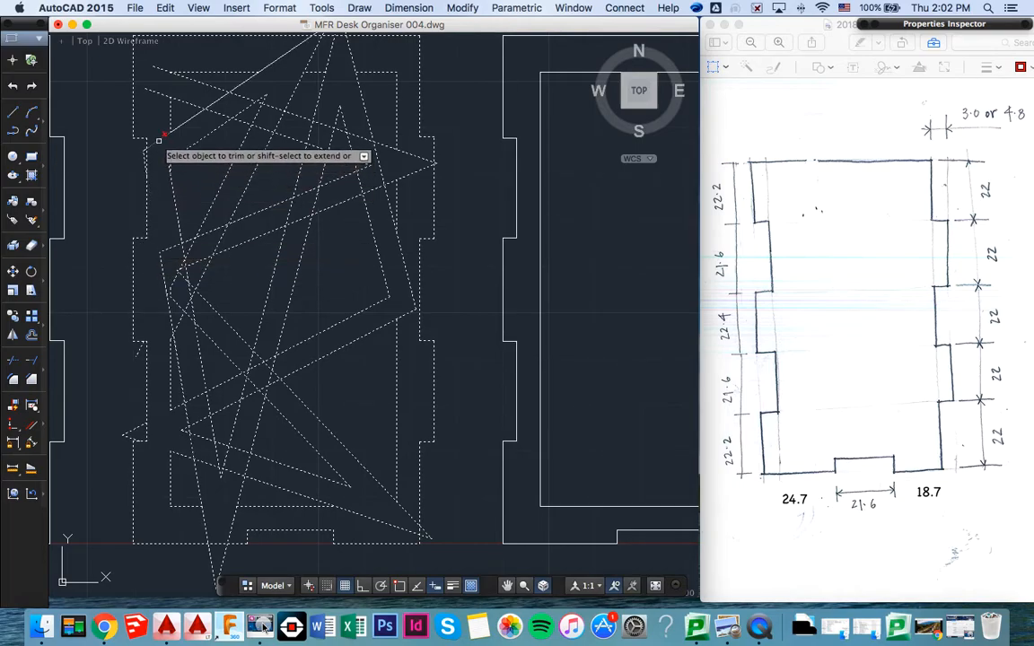
click(169, 252)
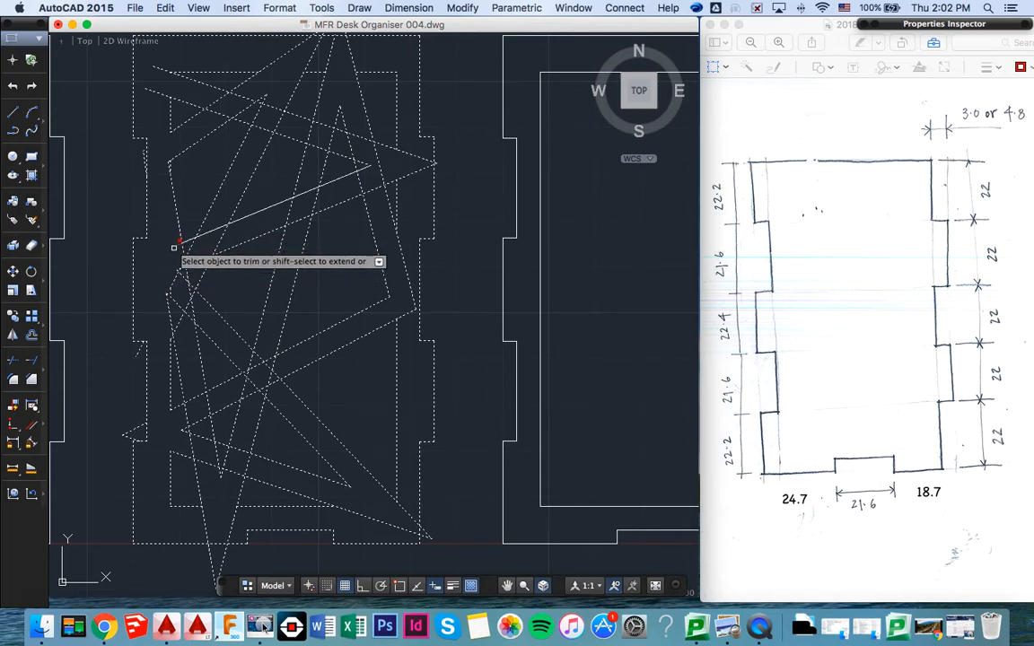
scroll(163, 154, up, 3)
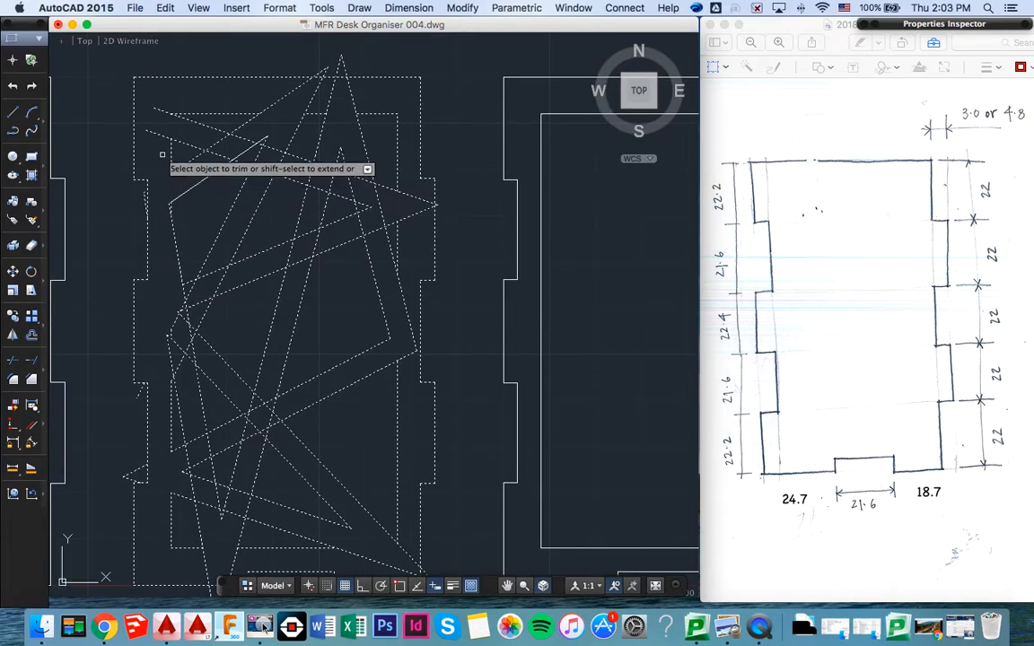
click(162, 133)
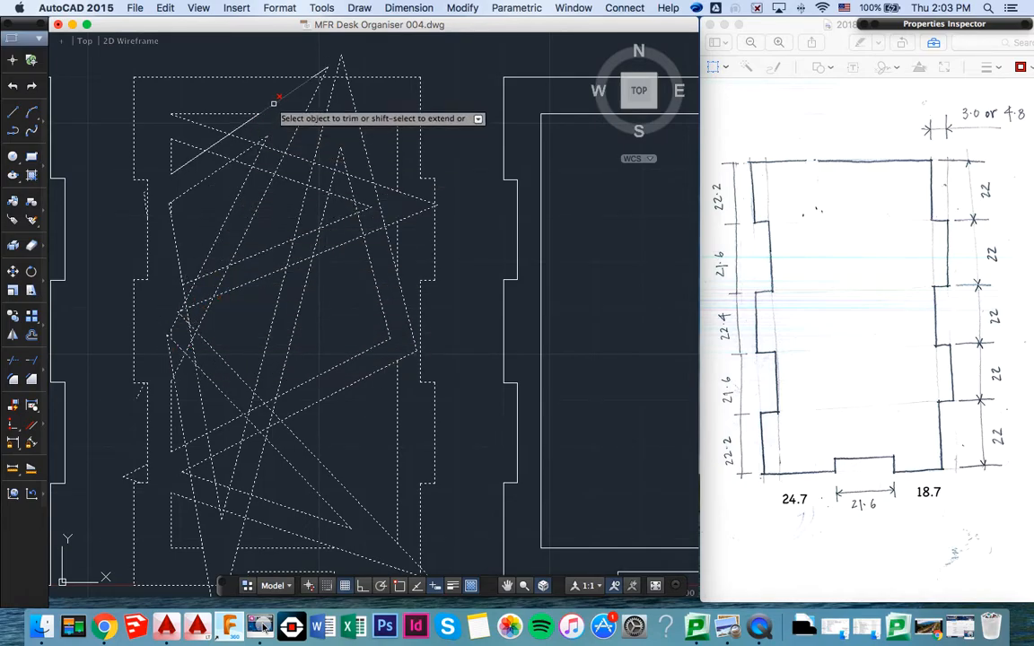
click(310, 103)
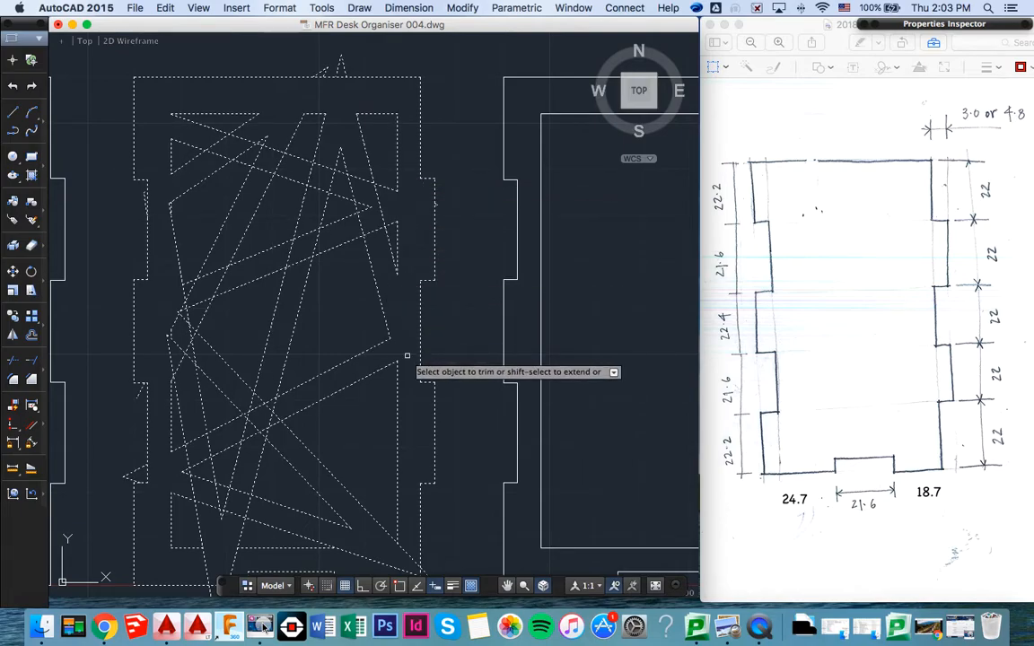
scroll(404, 350, down, 3)
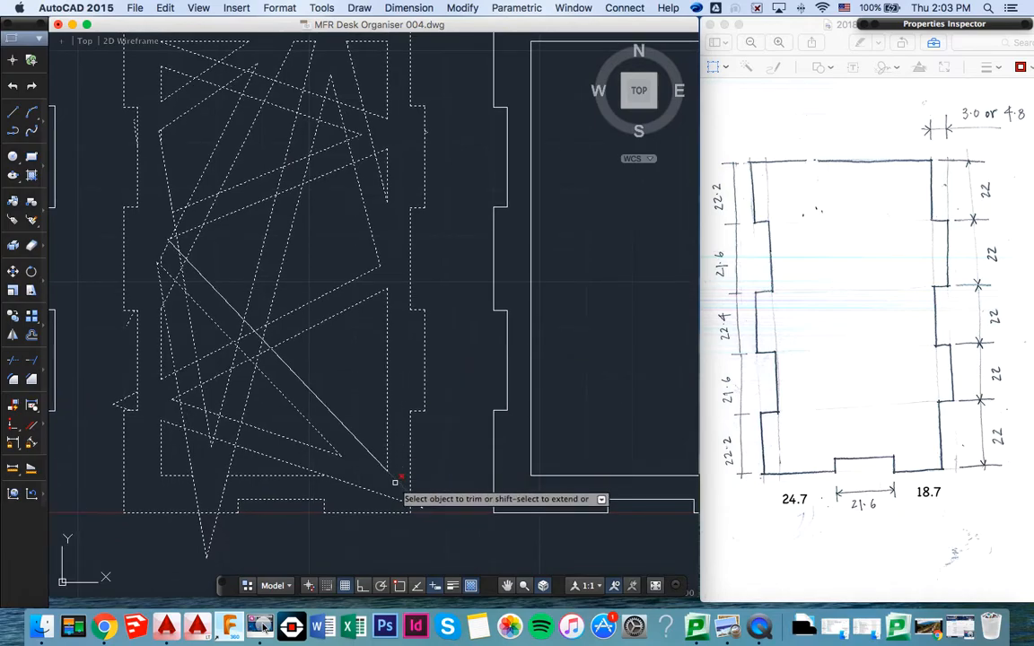
click(359, 484)
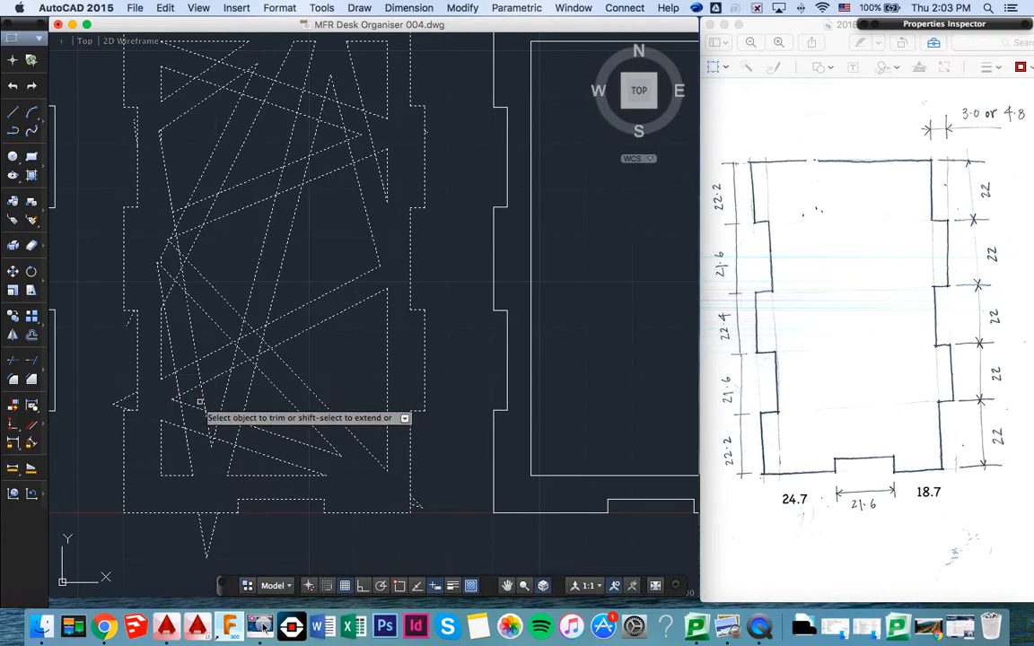
- Trim the overlapping line segments where the lattice strips cross in the lower left part of the inner rectangle
scroll(199, 405, up, 5)
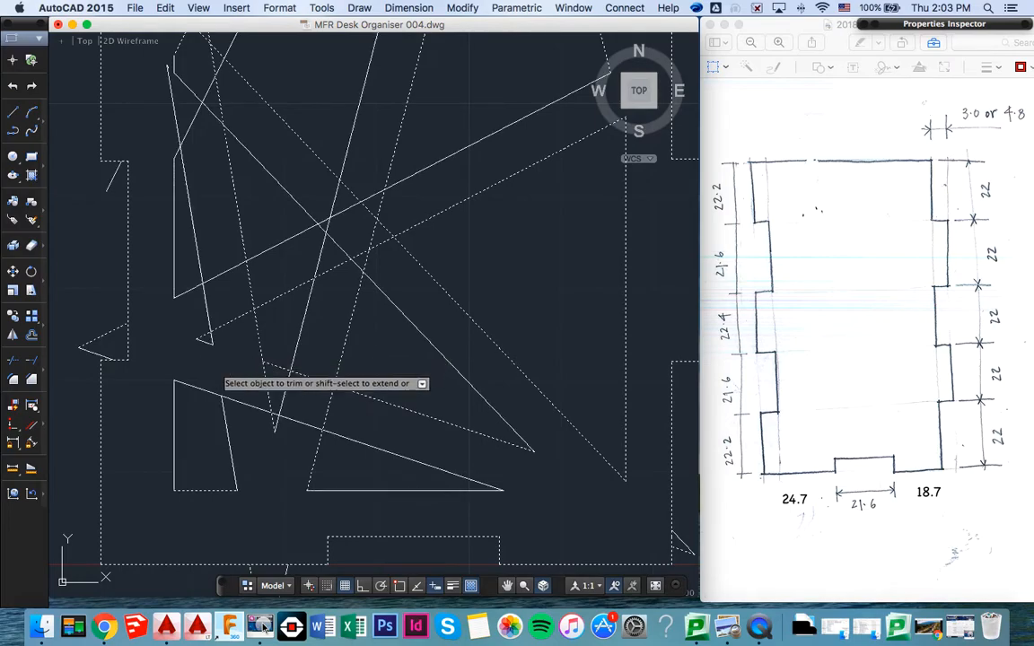
click(216, 370)
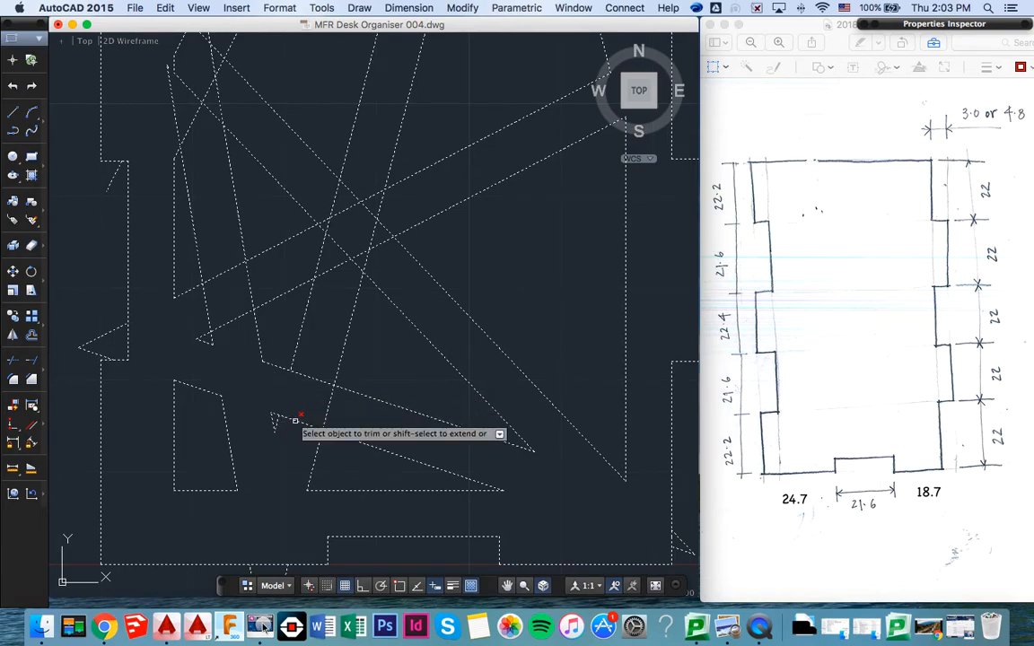
click(330, 405)
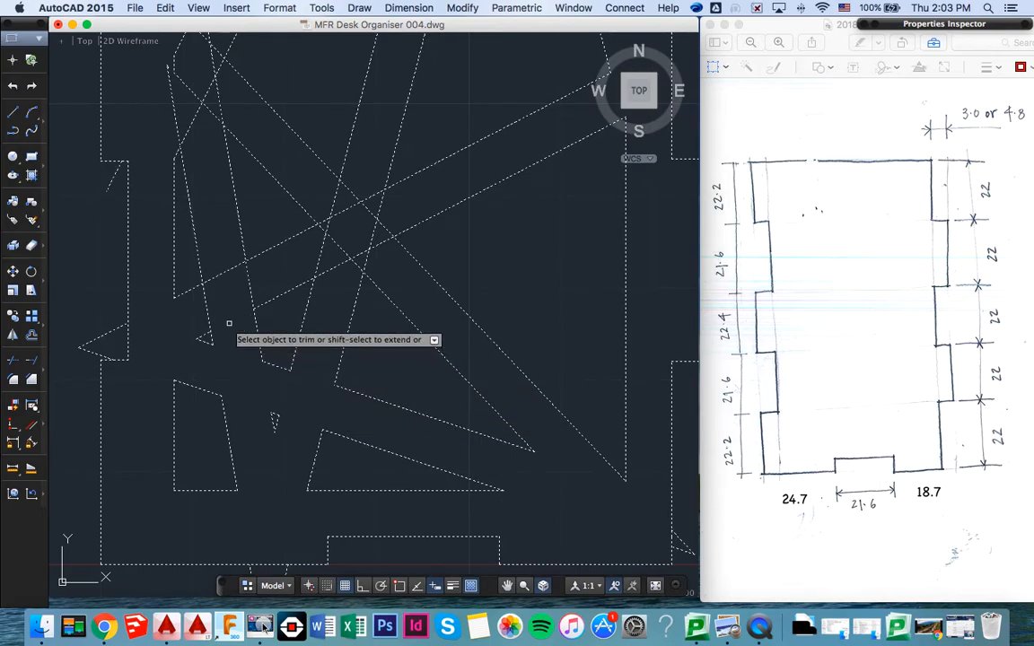
click(221, 273)
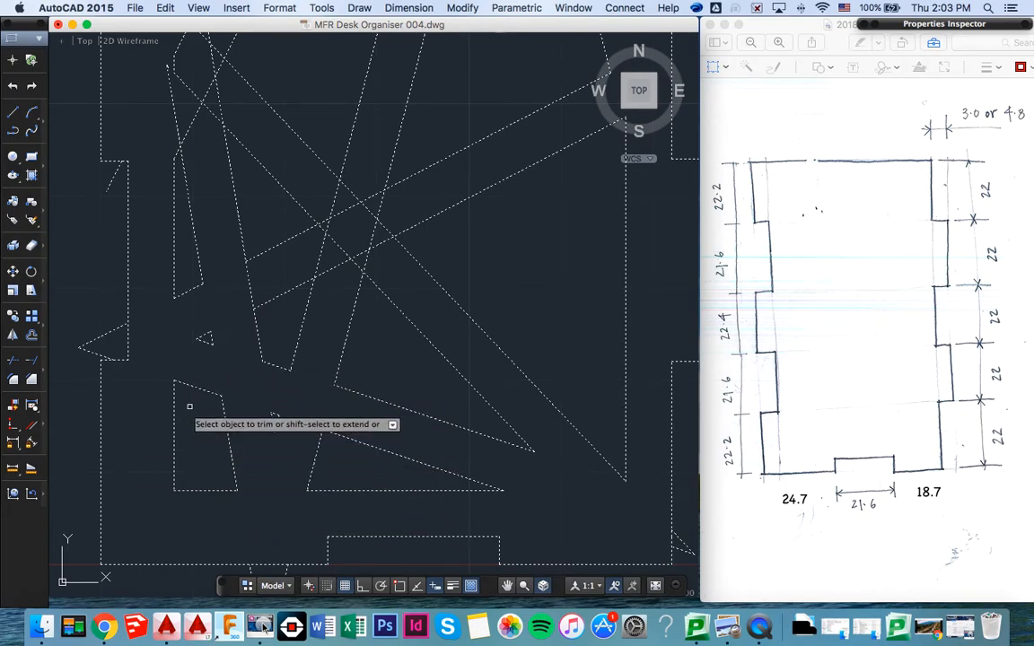
click(210, 336)
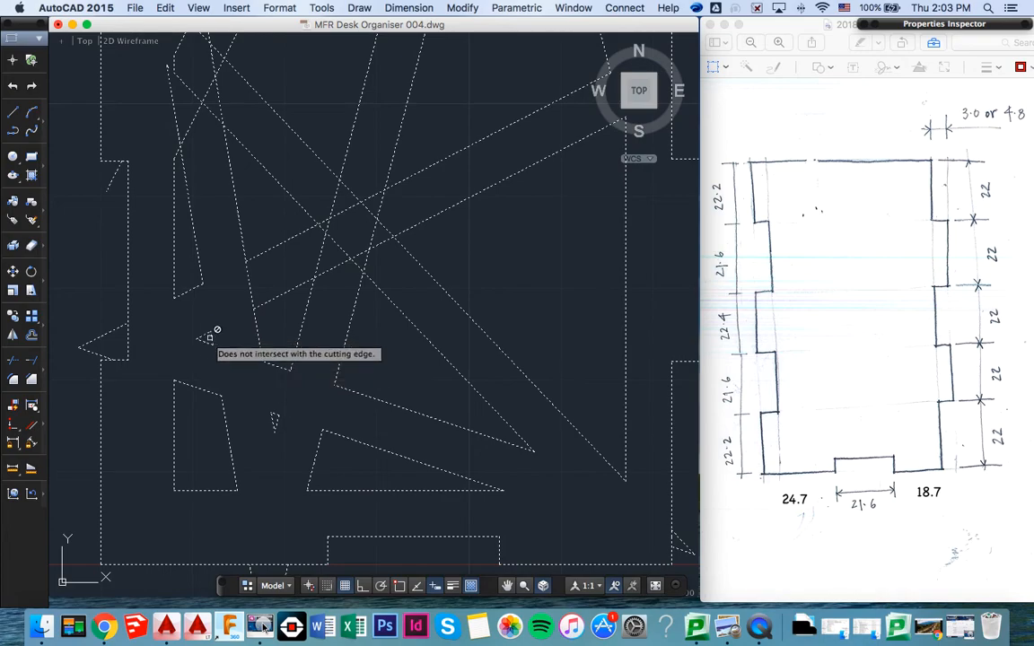
click(272, 417)
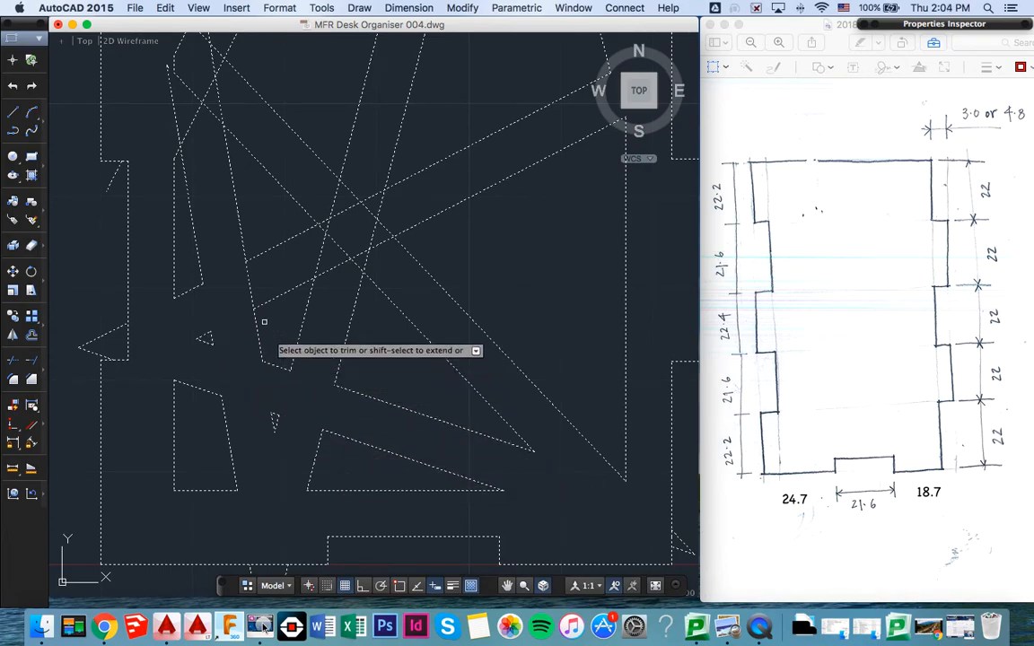
- Trim the overlapping segments at the lattice's central crossing so the strips merge into one open junction
click(249, 297)
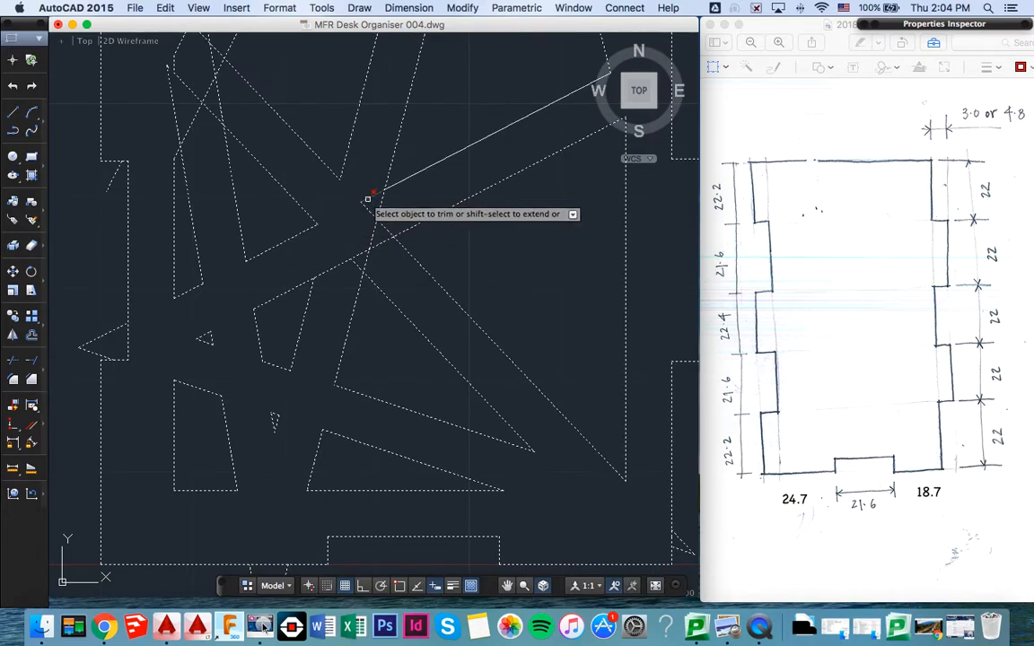
click(380, 243)
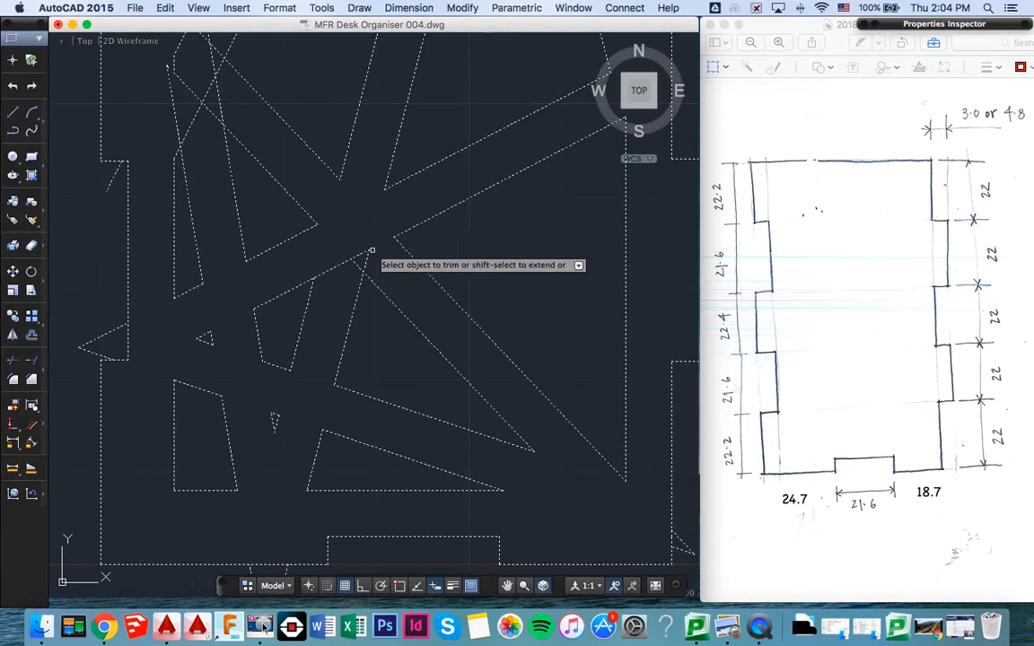
click(367, 259)
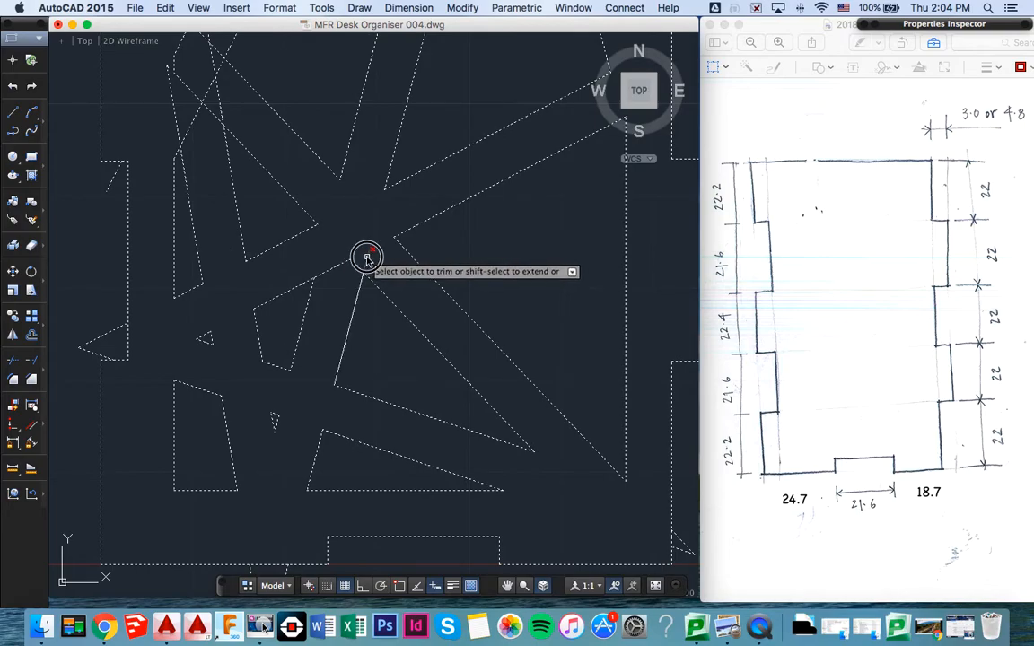
click(340, 266)
scroll(369, 266, up, 2)
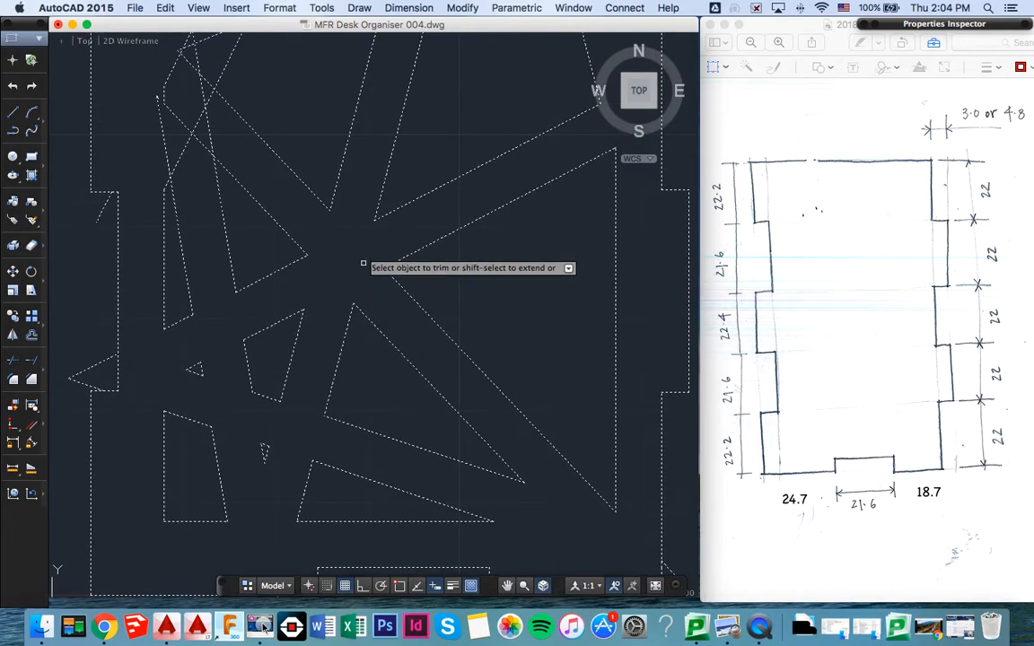
scroll(618, 321, up, 3)
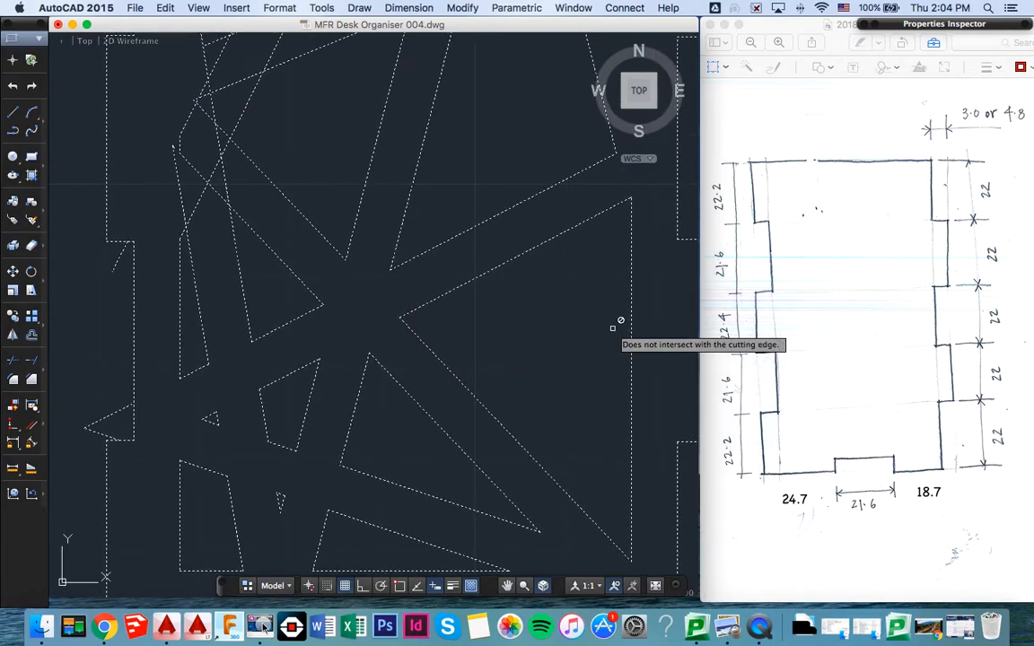
scroll(542, 320, up, 5)
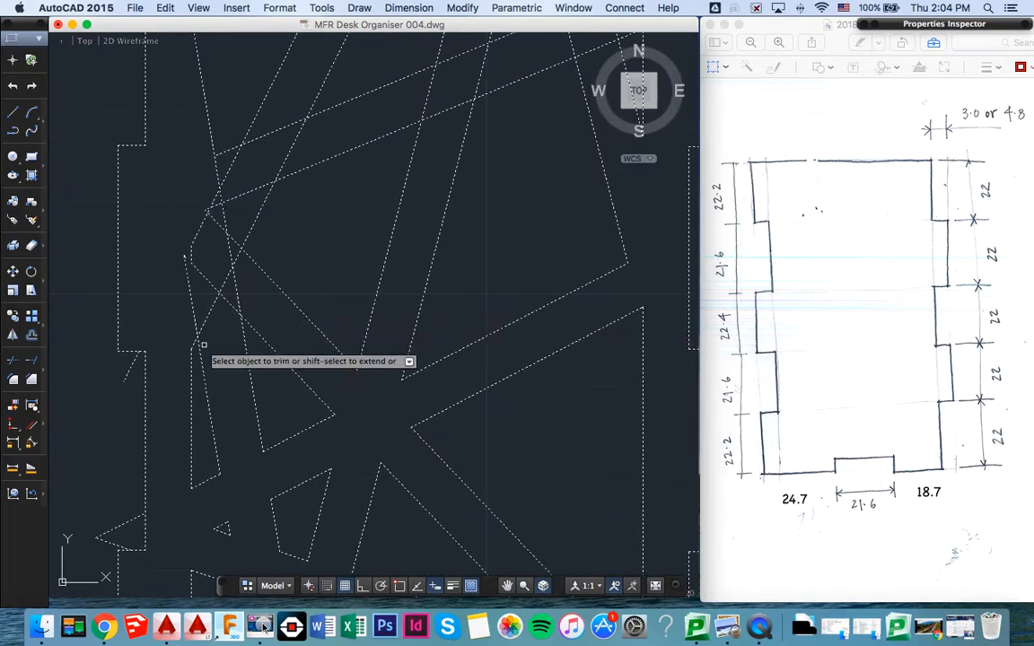
- Trim the overlapping strip segments in the lower half of the lattice crossing near the inner rectangle's left edge
click(207, 316)
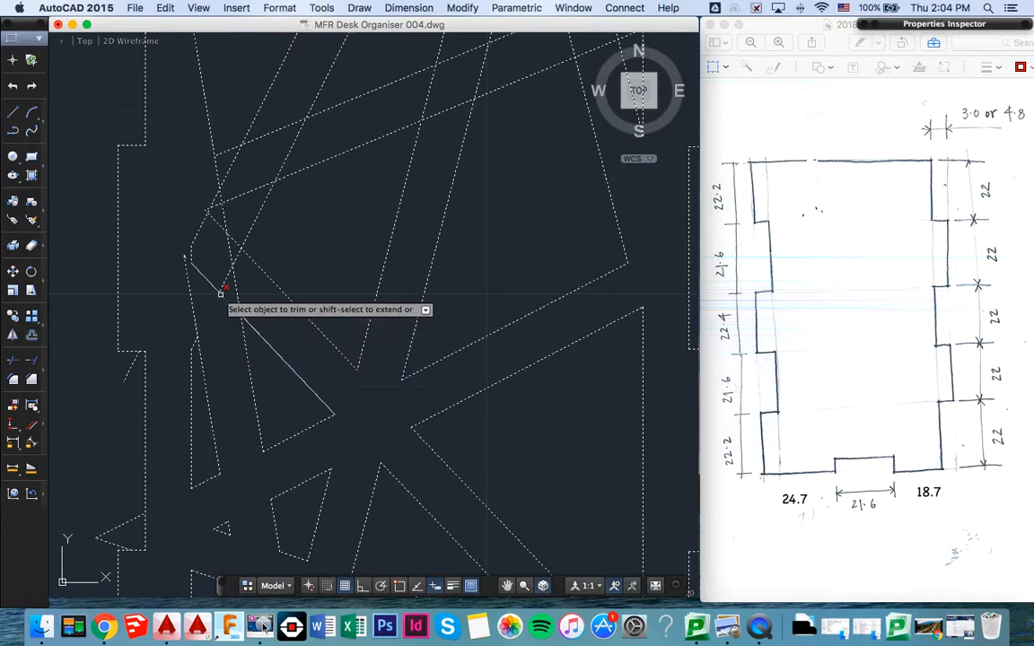
click(193, 309)
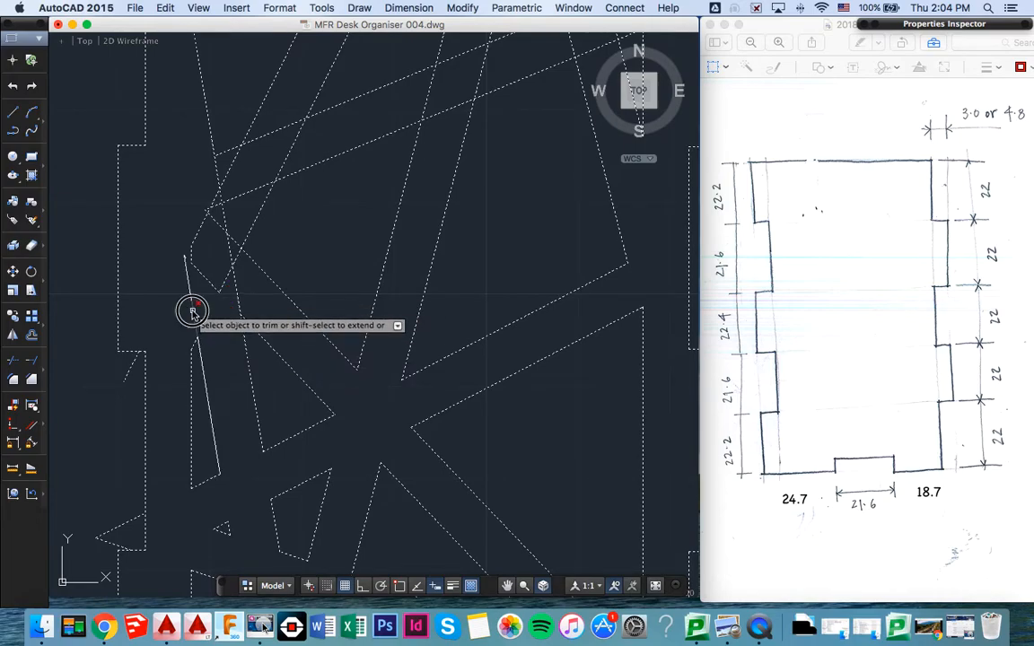
click(201, 271)
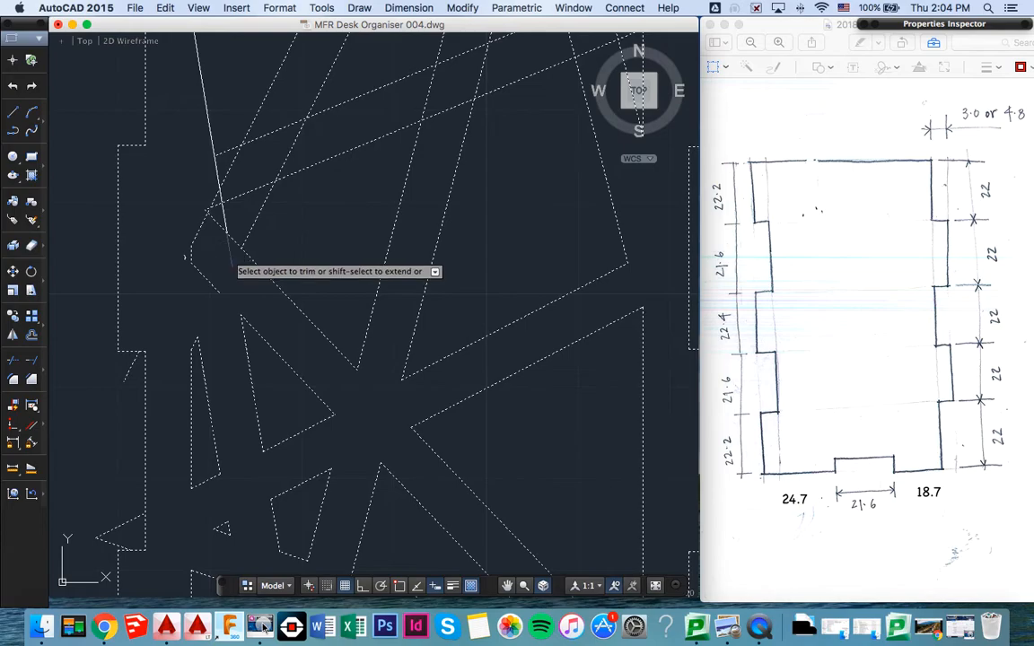
click(218, 227)
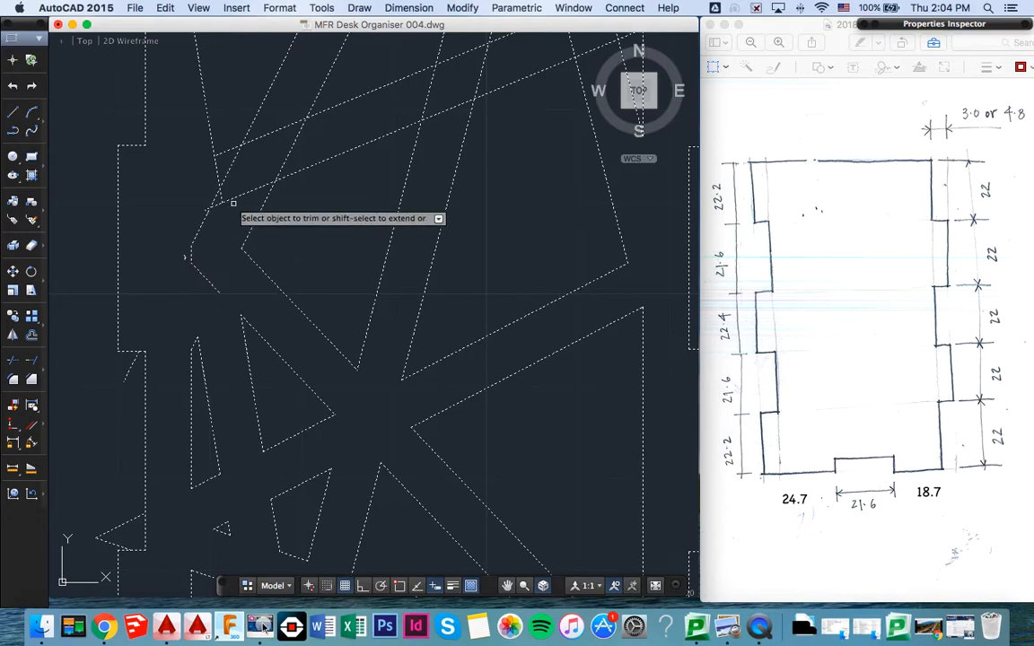
- Trim the overlapping segments in the upper half of the left crossing, where the steep strip meets the long diagonal strip
click(228, 168)
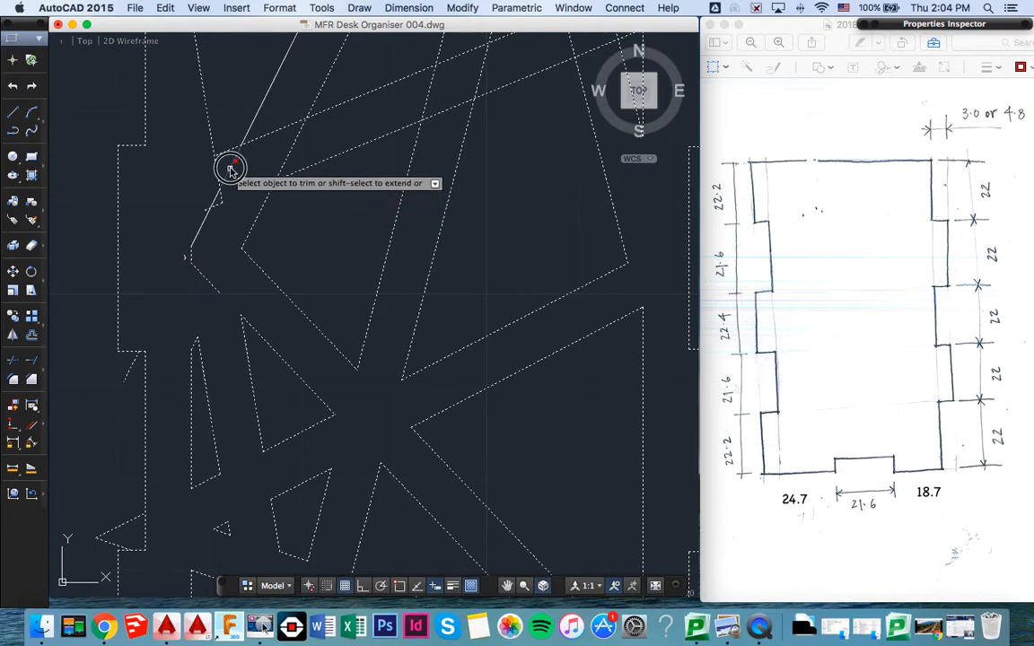
click(260, 140)
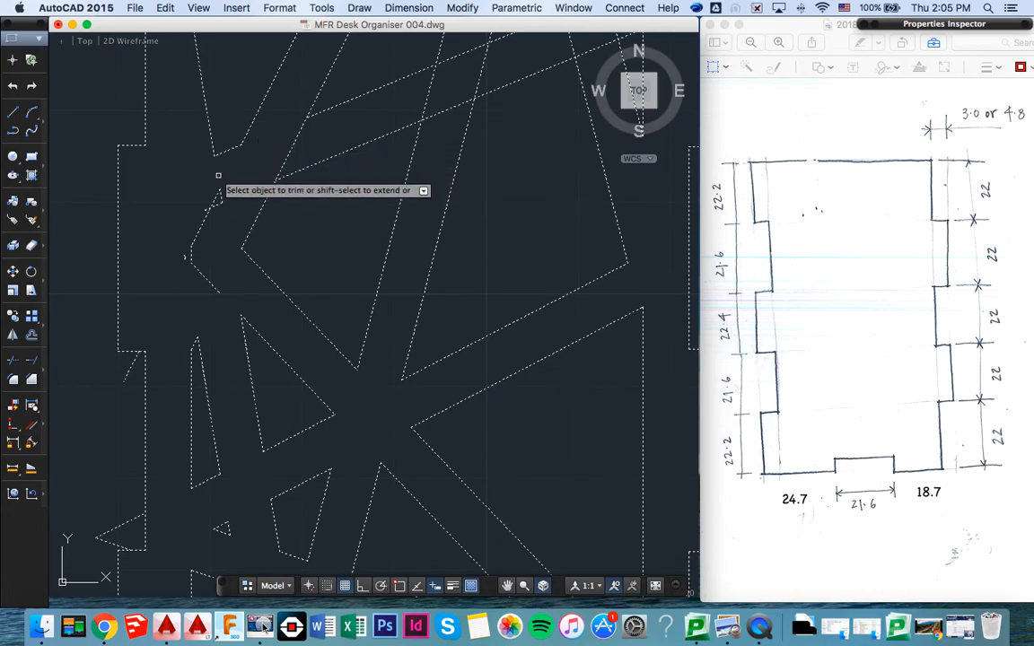
click(203, 225)
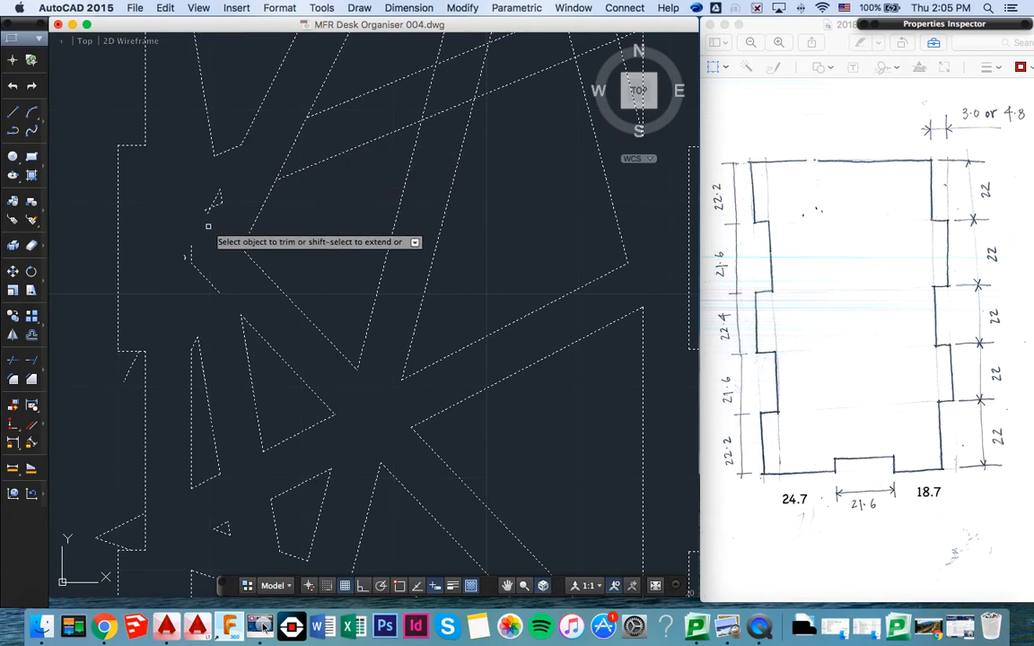
click(209, 213)
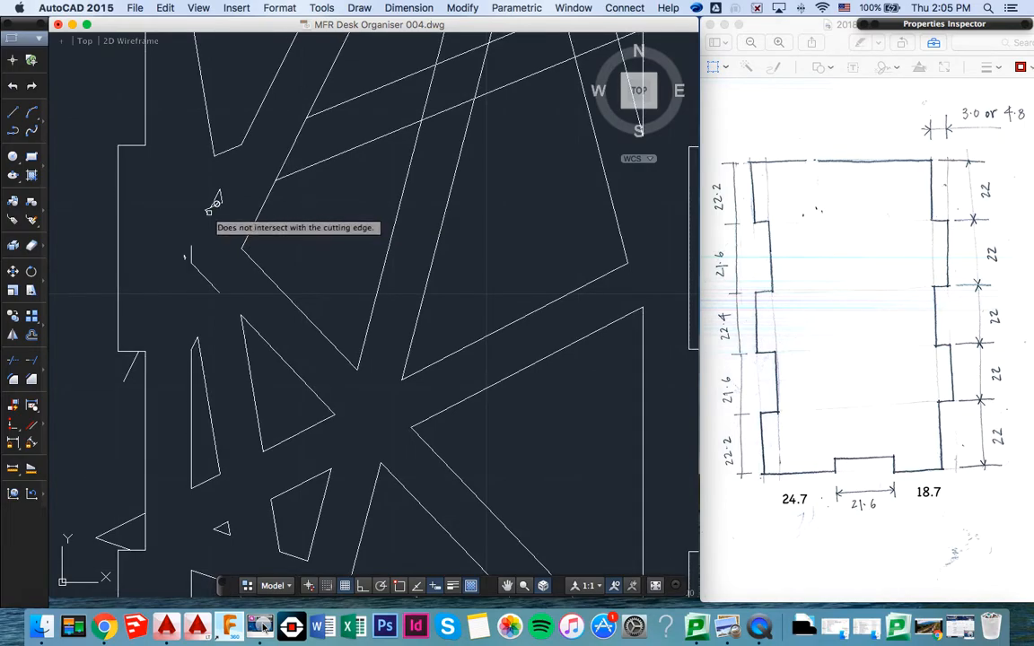
click(207, 207)
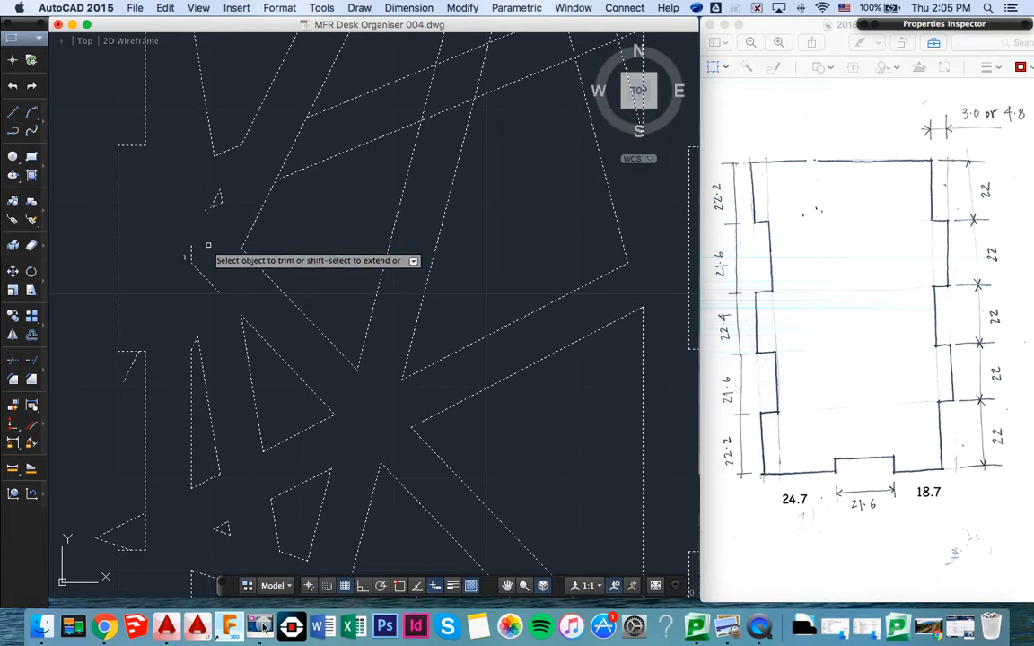
- Trim the segments crossing inside the long rising diagonal strip, opening its junctions with the steep strips from the left crossing to the right edge
scroll(205, 228, up, 5)
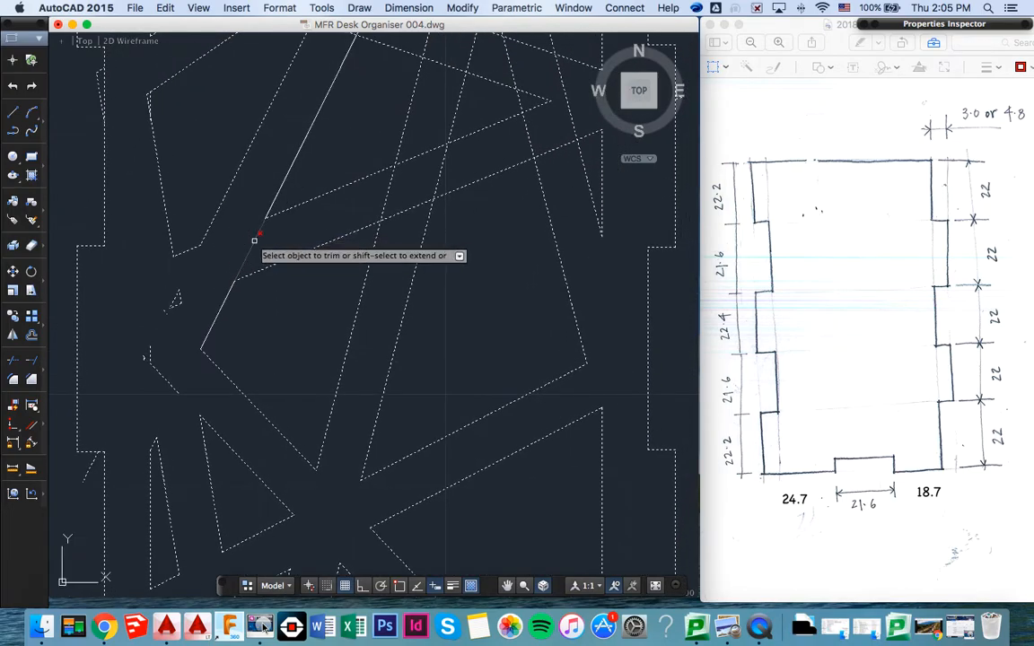
scroll(278, 235, up, 3)
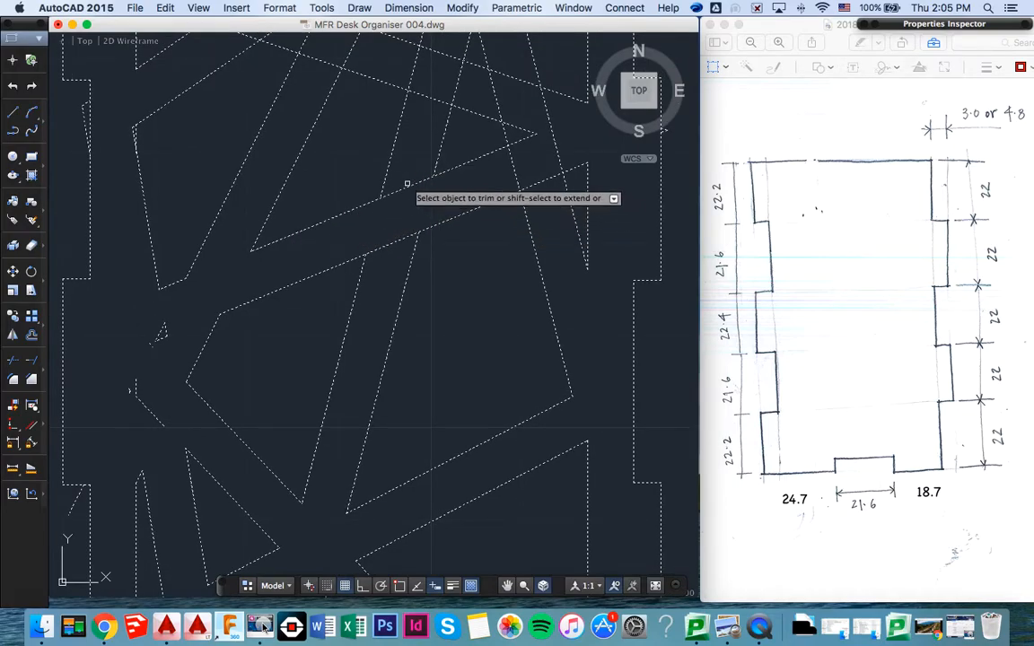
click(408, 185)
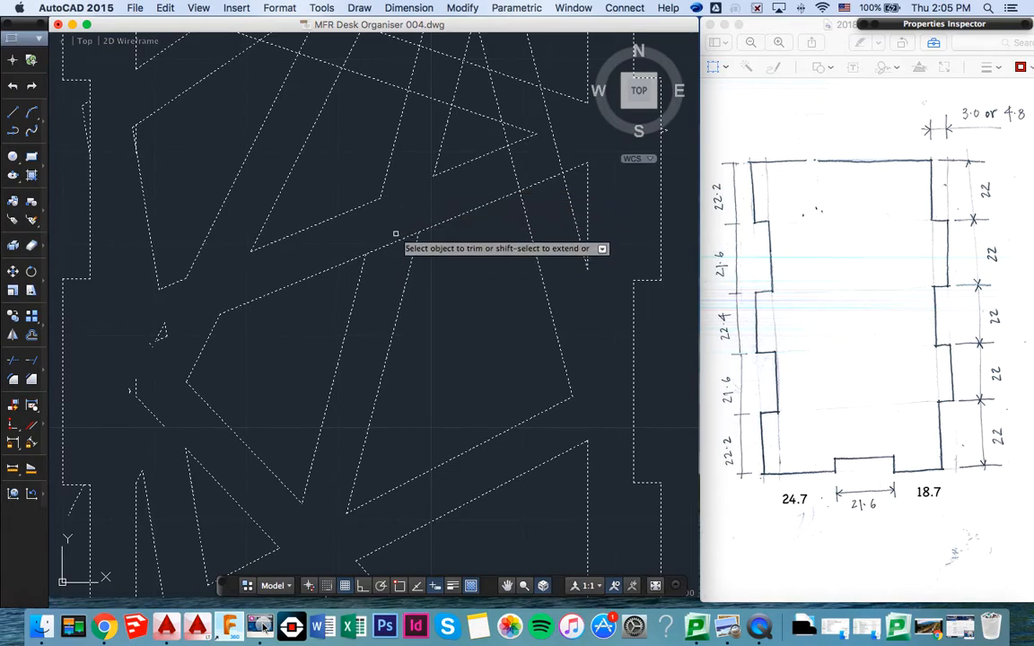
click(392, 243)
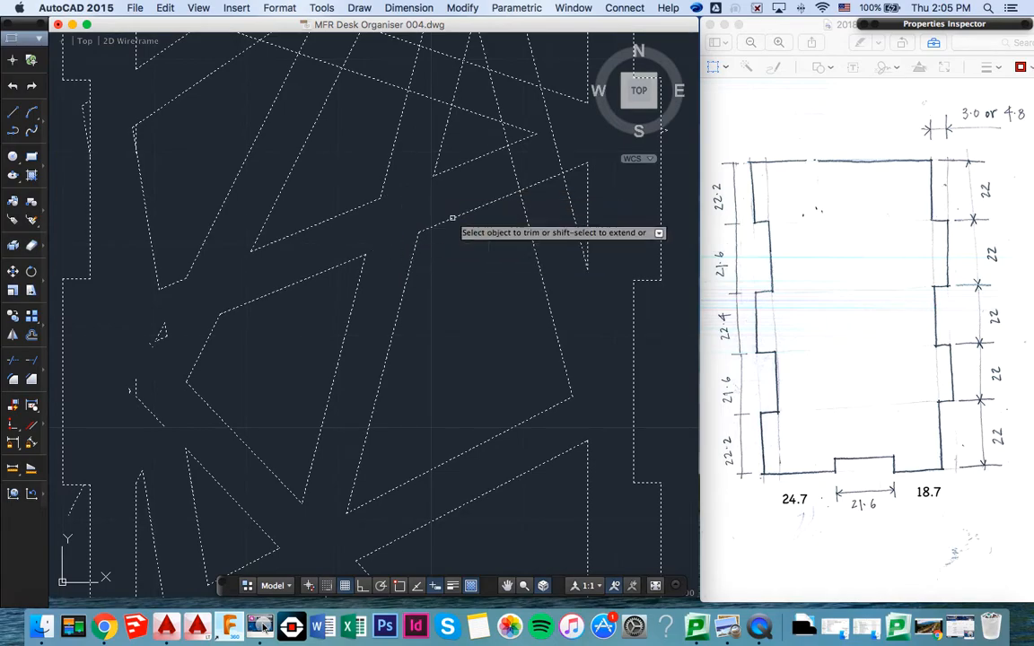
click(517, 172)
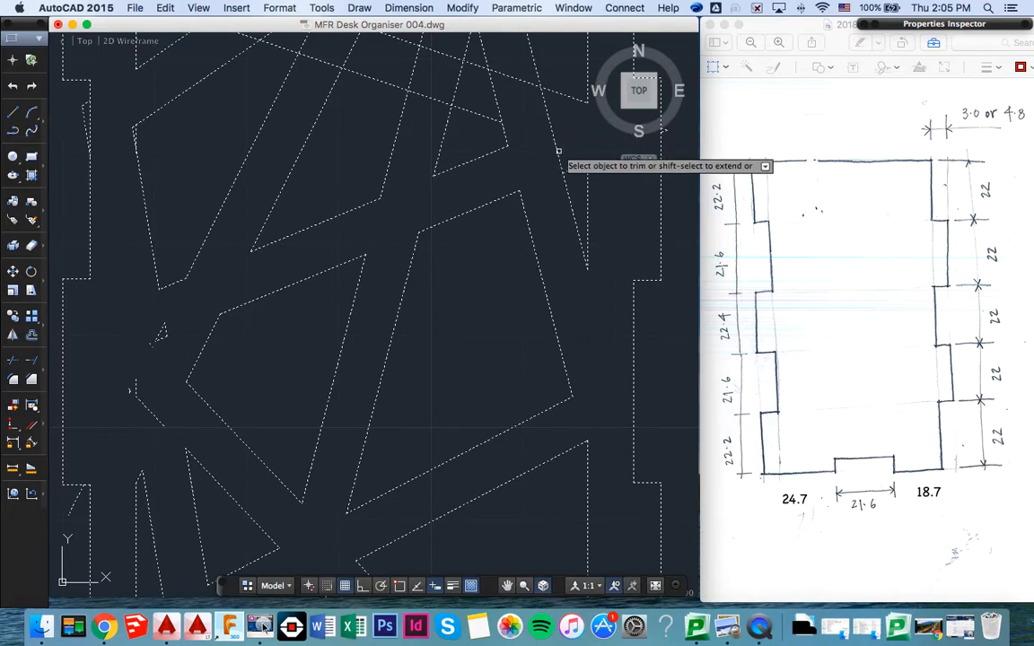
- Trim the overlapping segments along the descending diagonal strip at the top of the inner rectangle and end the trimming
scroll(556, 151, up, 5)
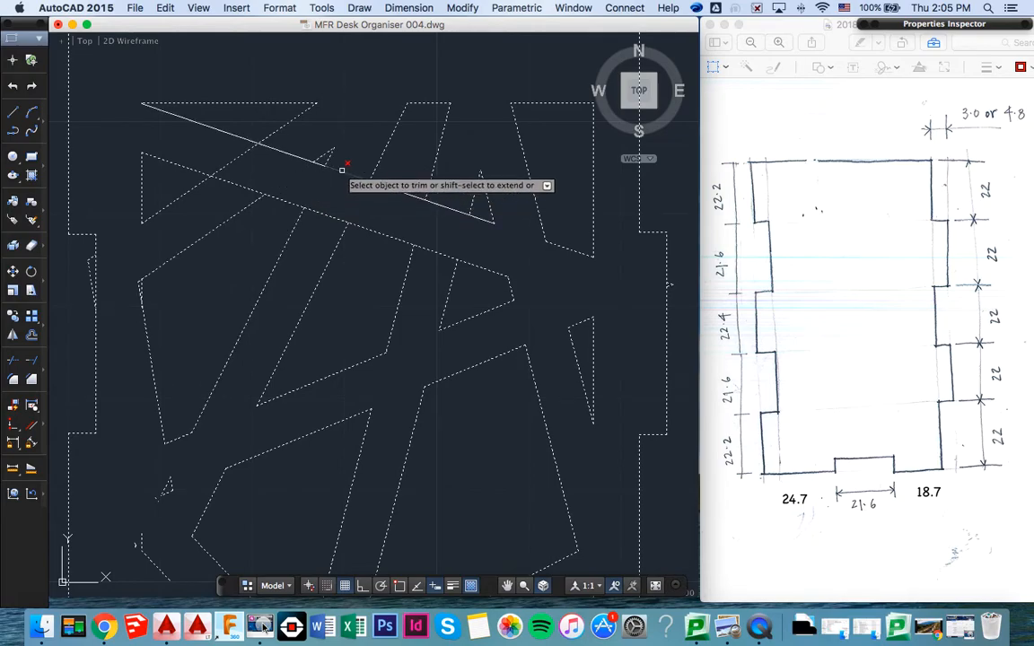
click(327, 215)
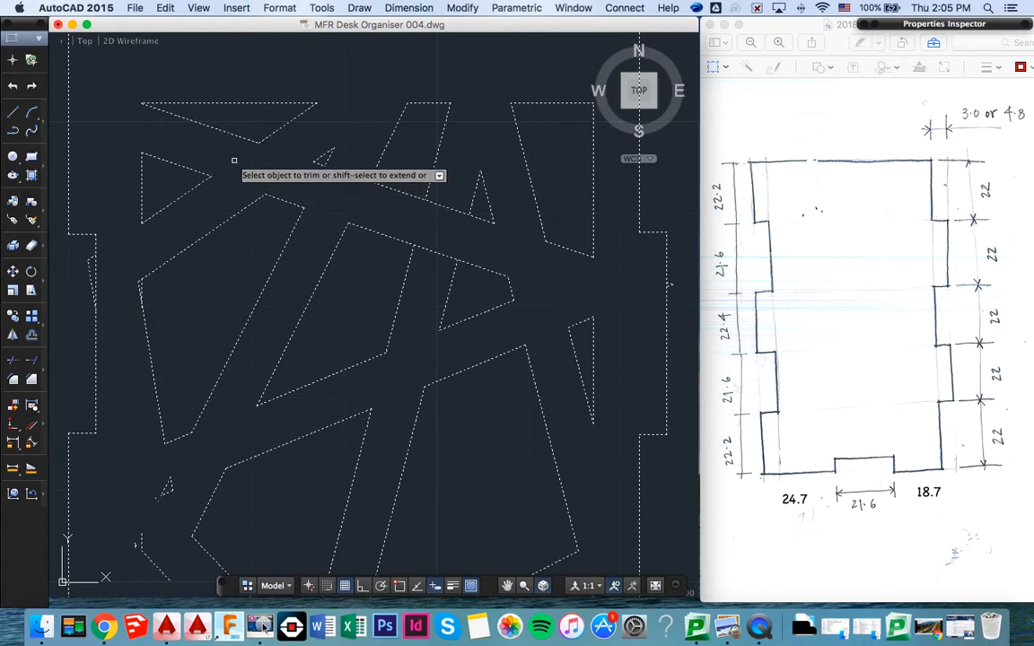
scroll(269, 205, down, 3)
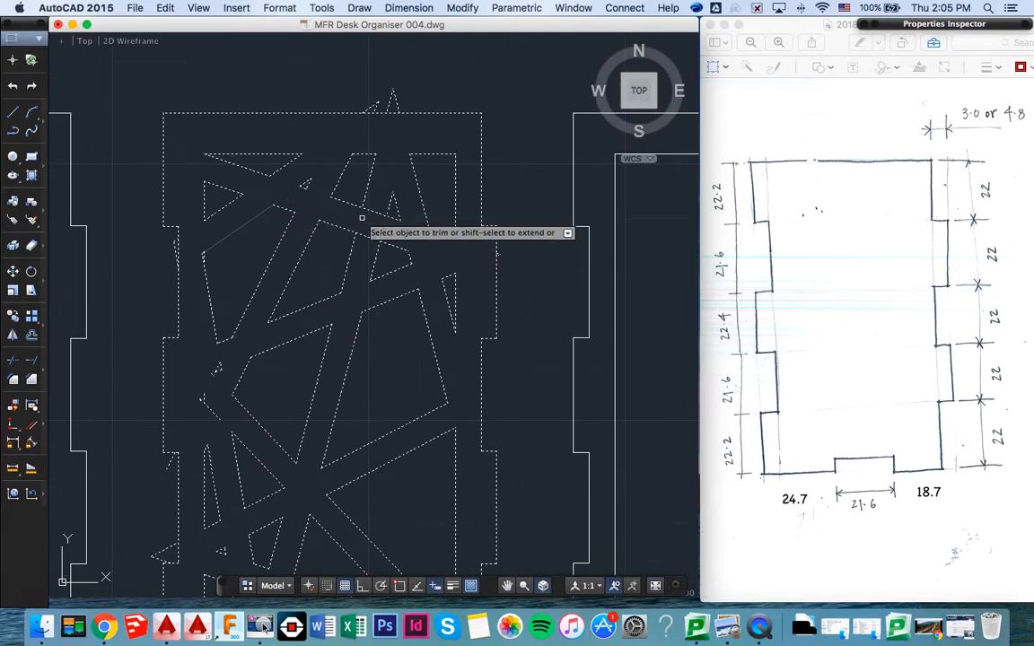
scroll(353, 270, down, 5)
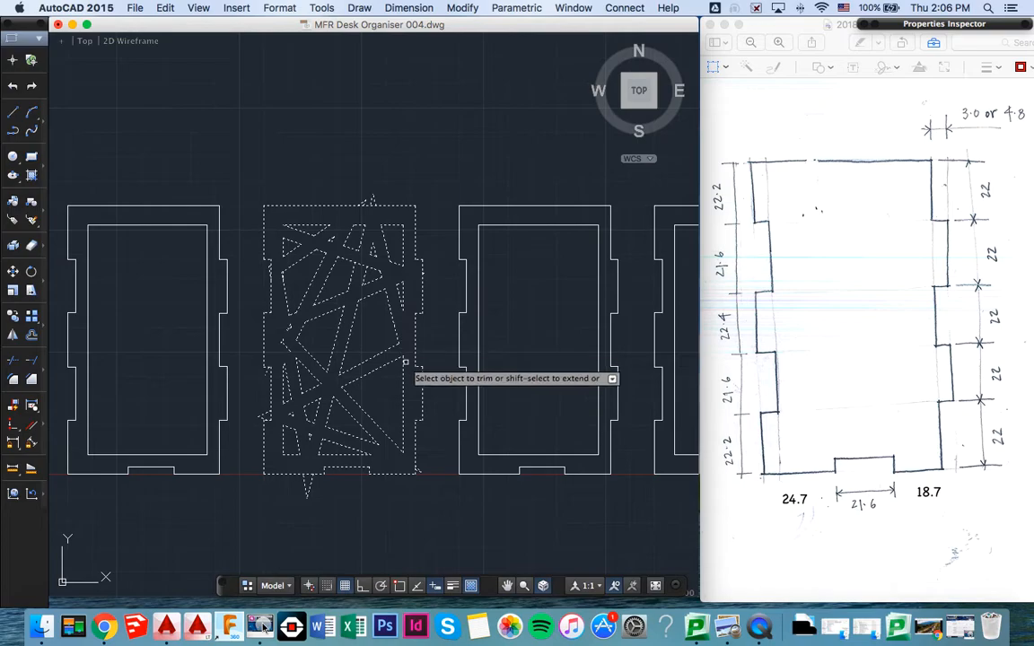
scroll(393, 312, up, 3)
scroll(394, 301, up, 1)
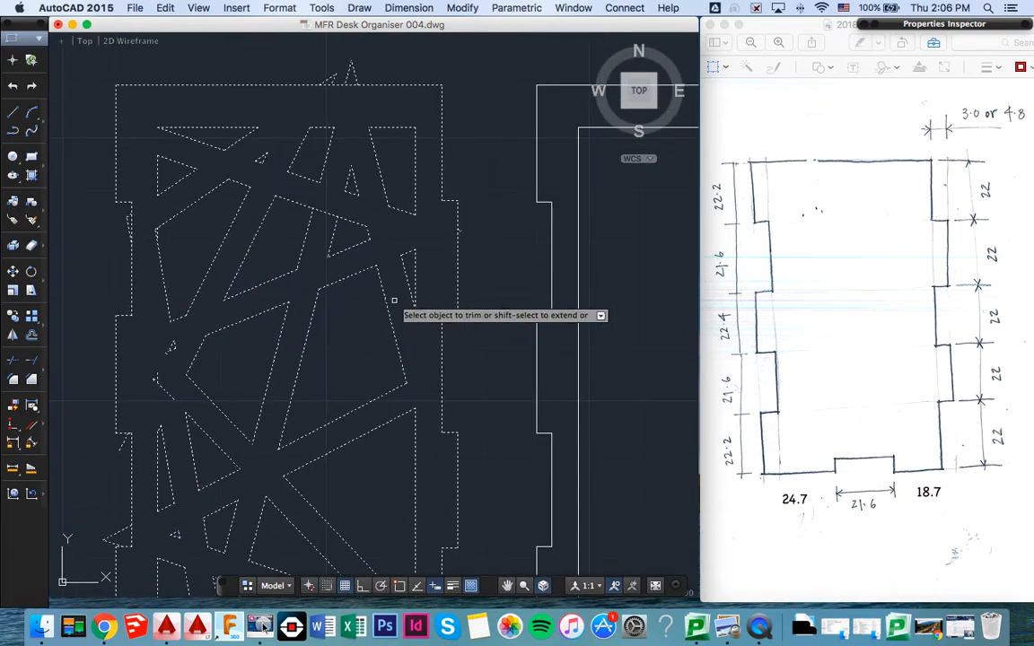
key(Escape)
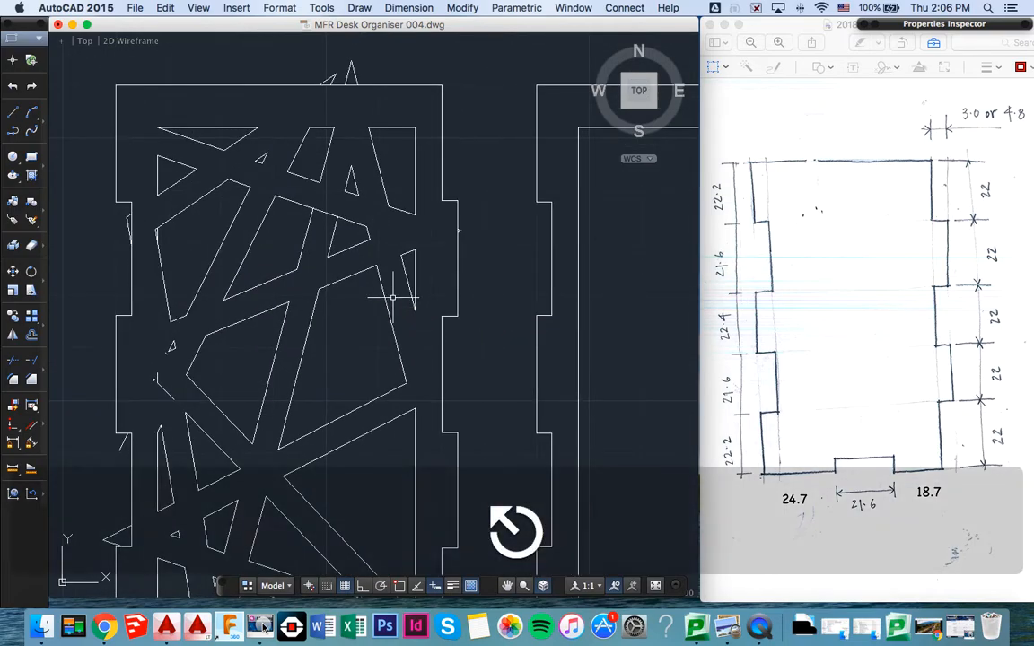
- Delete the stray lattice line pieces sticking out above the second panel's top edge
click(356, 75)
key(BackSpace)
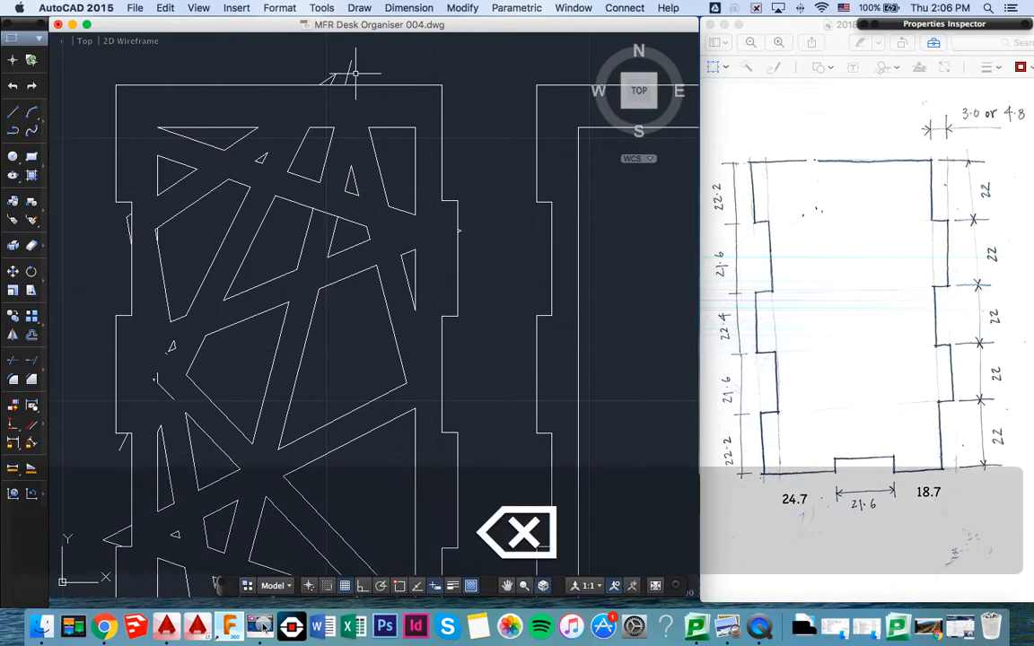
click(349, 67)
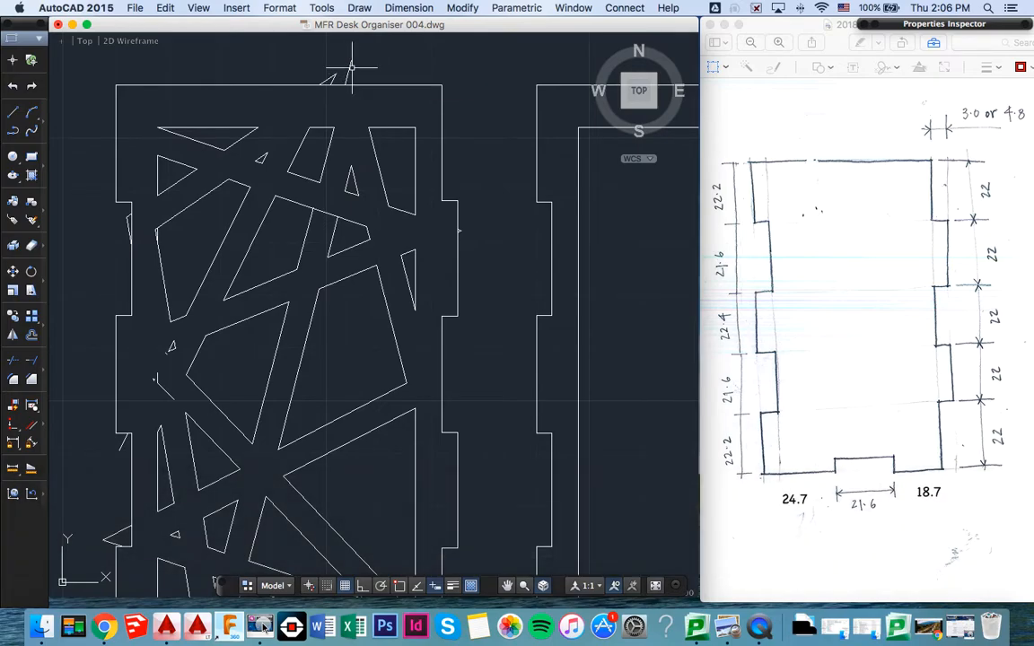
key(BackSpace)
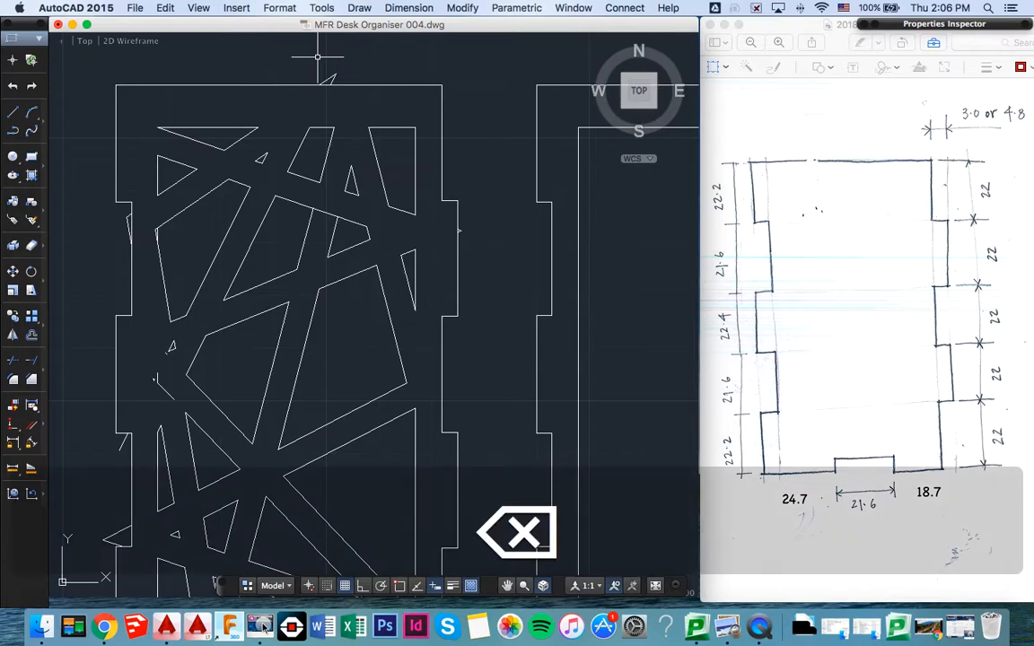
click(329, 79)
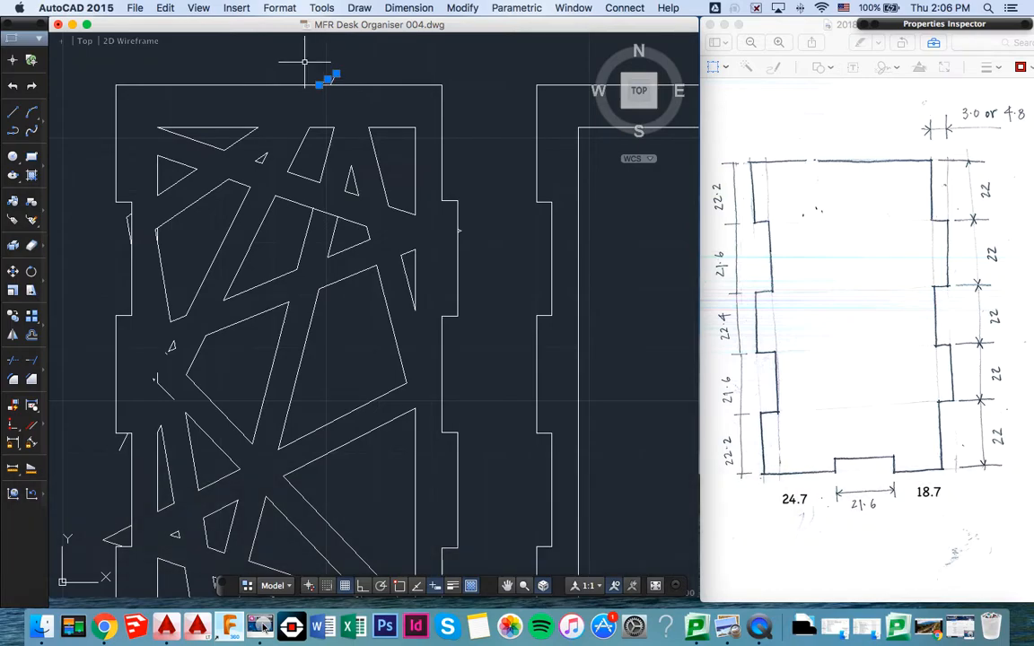
key(BackSpace)
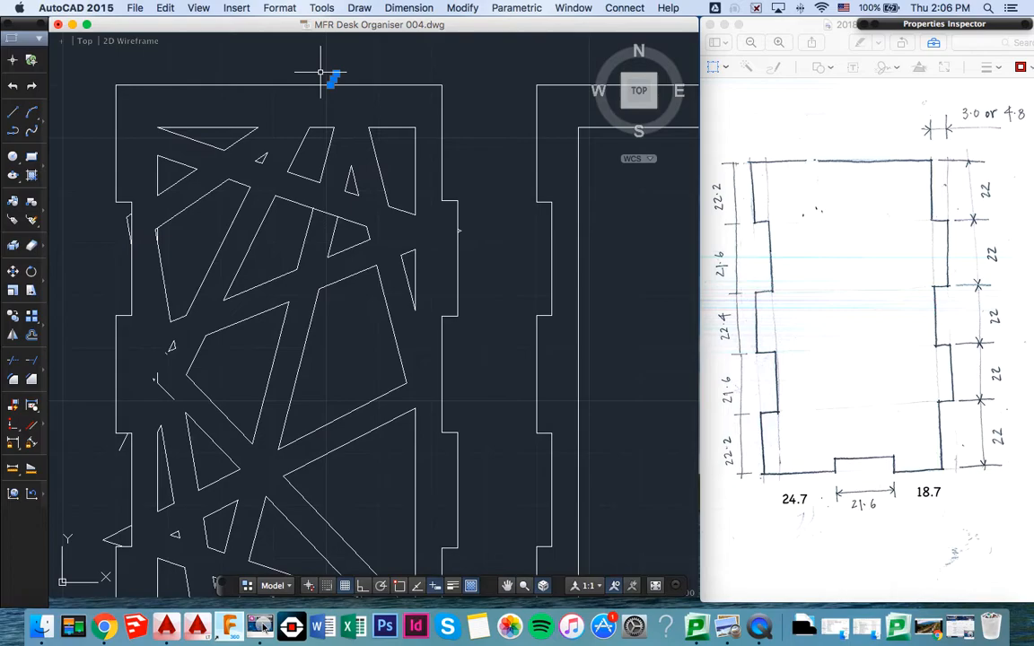
key(BackSpace)
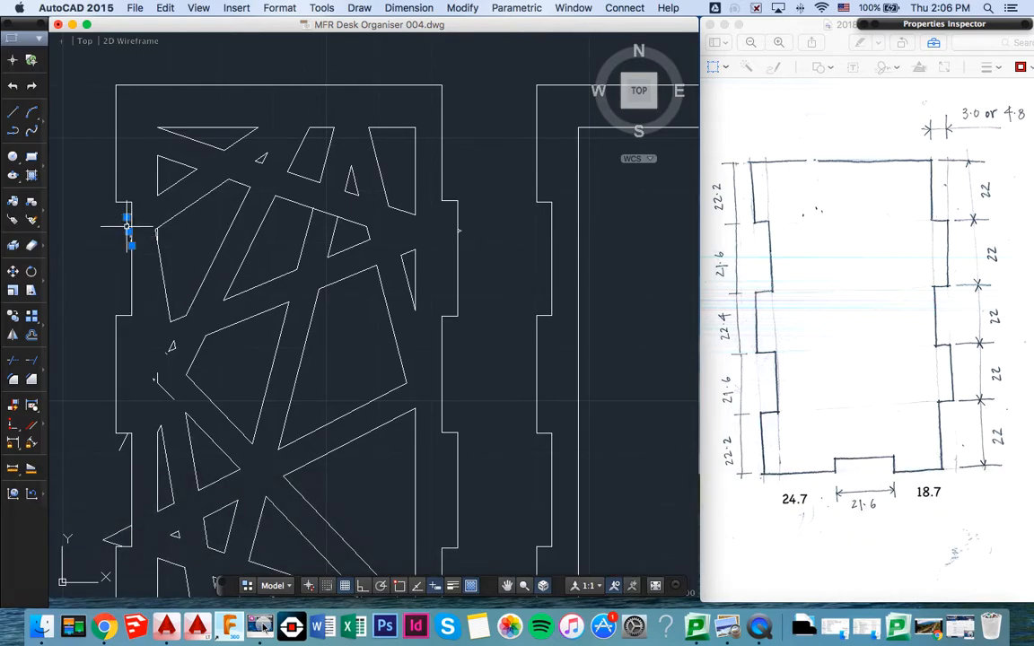
- Delete the two stray line fragments in the upper notch on the second panel's left edge
key(BackSpace)
click(127, 214)
mouse_move(127, 217)
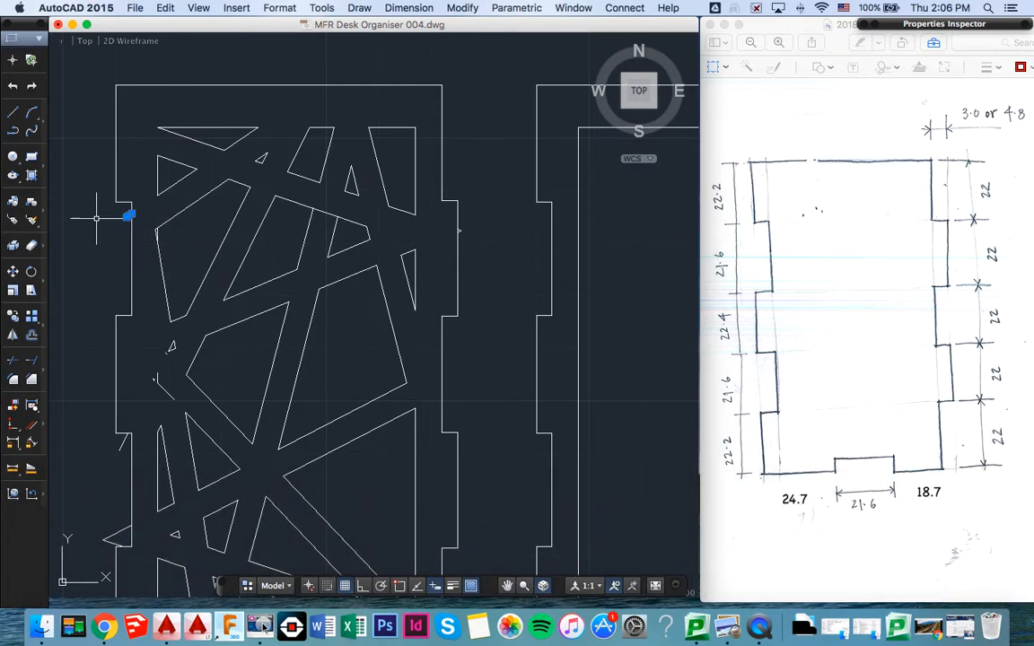
key(BackSpace)
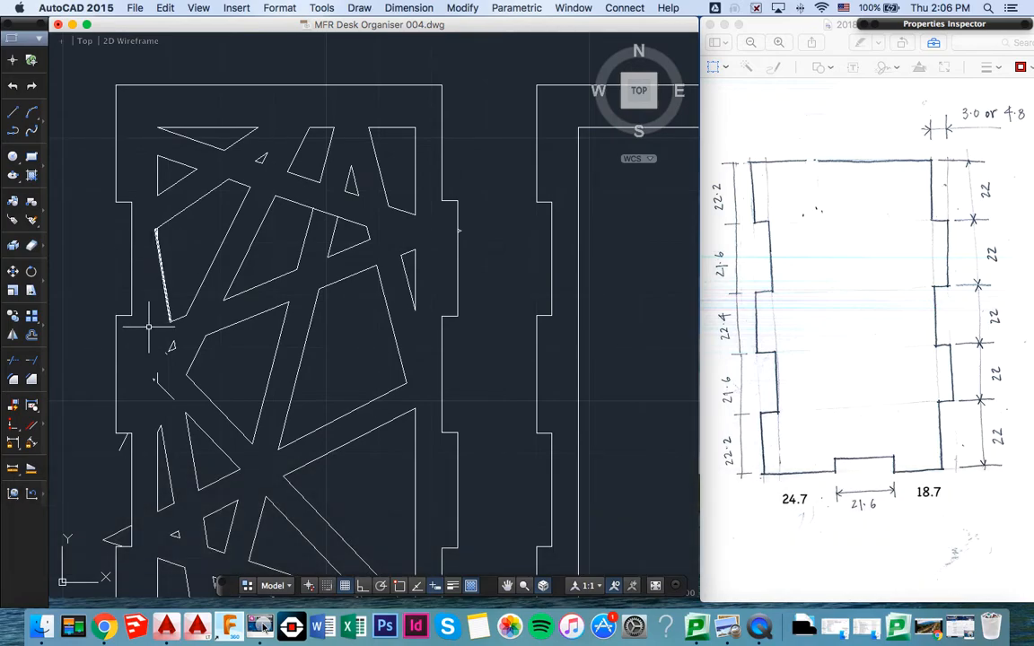
- Delete the tiny leftover fragments around the left lattice crossing, including the minute triangle beside the short vertical line
scroll(167, 353, up, 6)
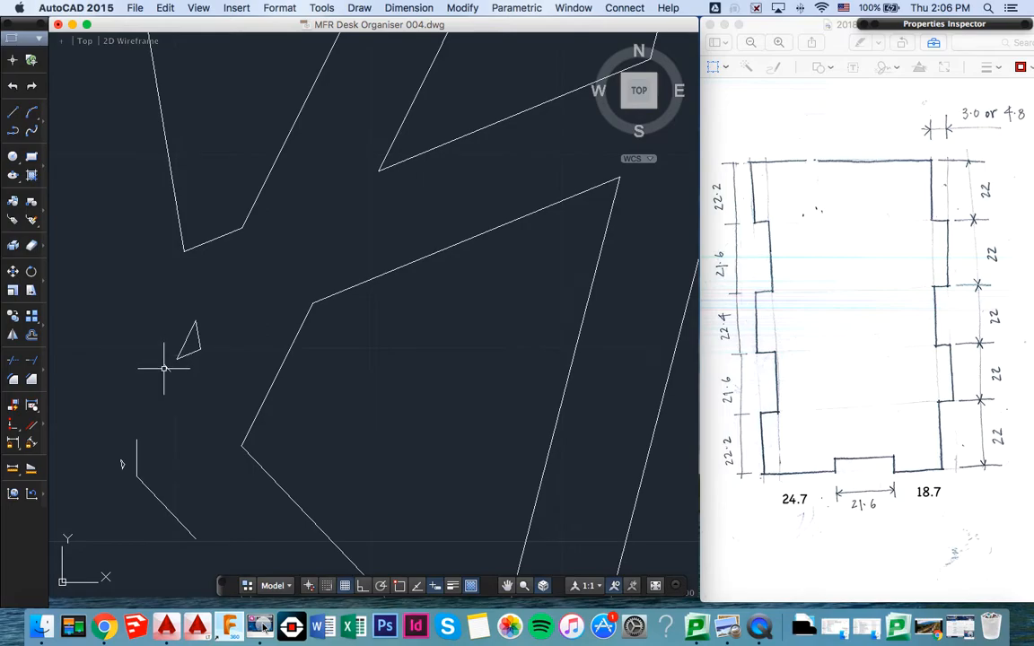
key(BackSpace)
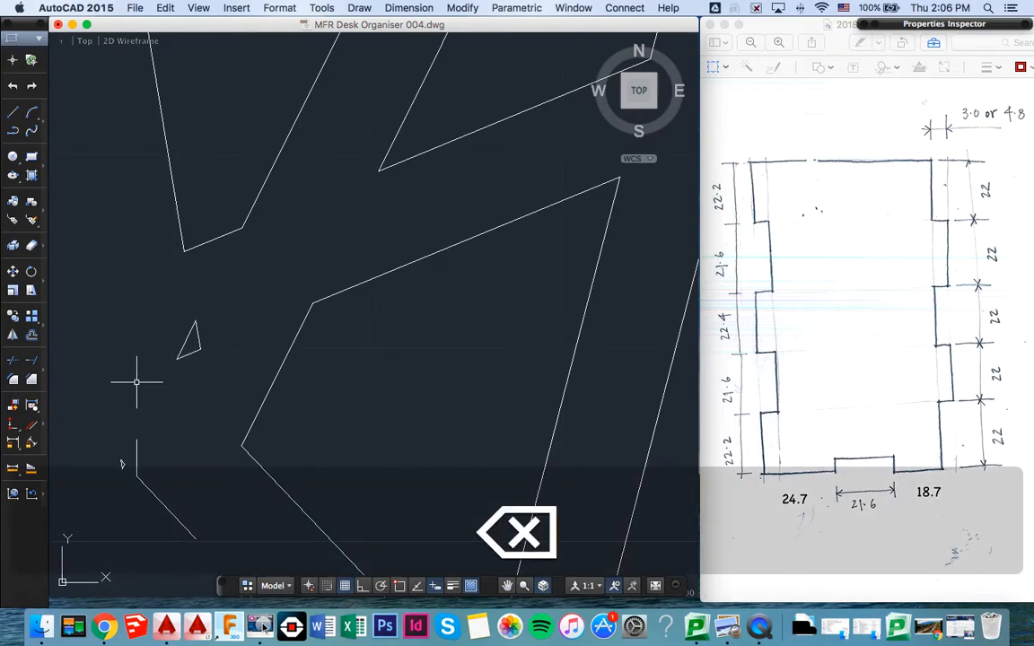
click(86, 443)
click(126, 482)
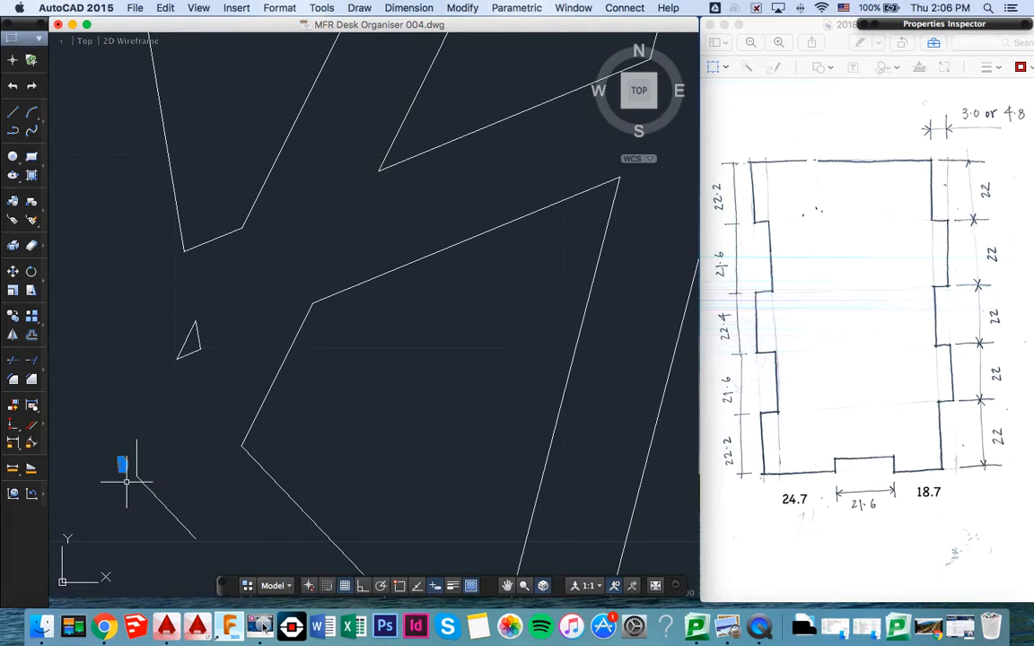
key(BackSpace)
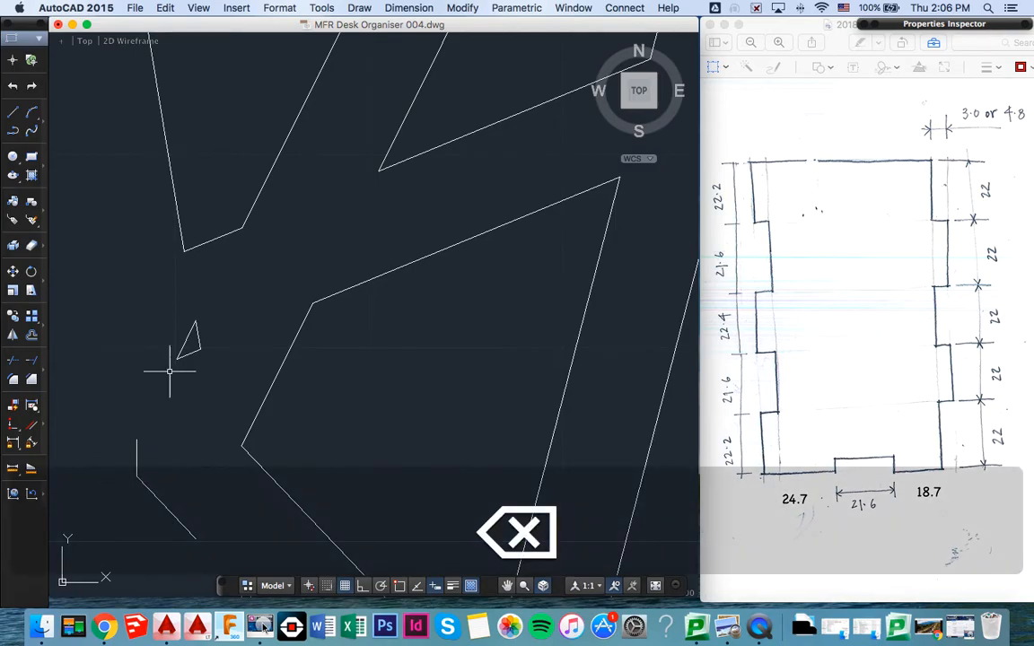
- Delete the leftover short vertical line and the diagonal line attached to it at the left lattice crossing
scroll(155, 359, down, 1)
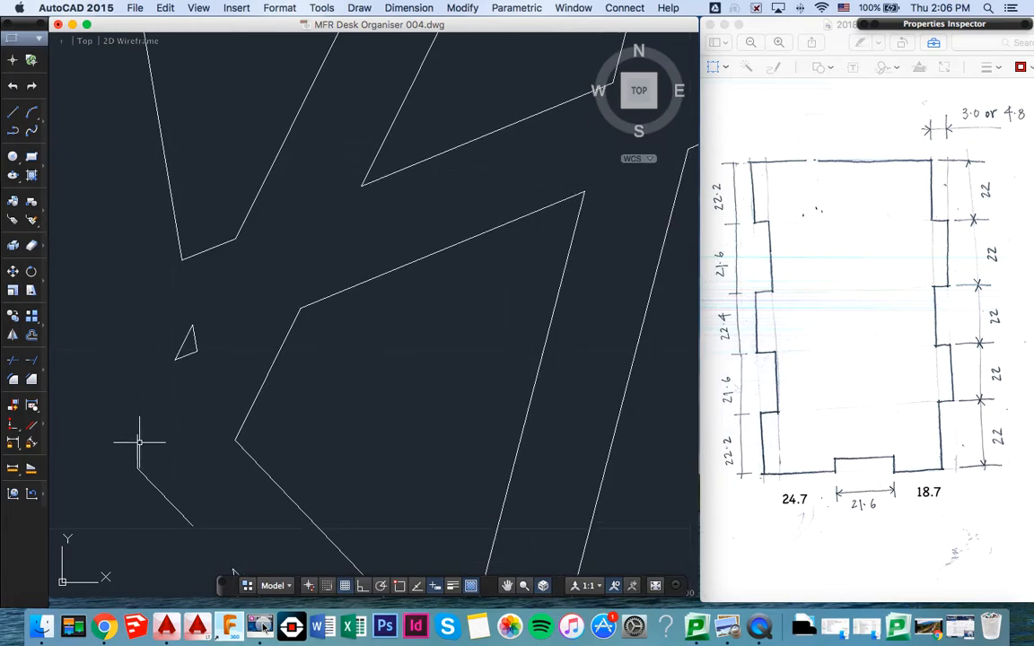
key(BackSpace)
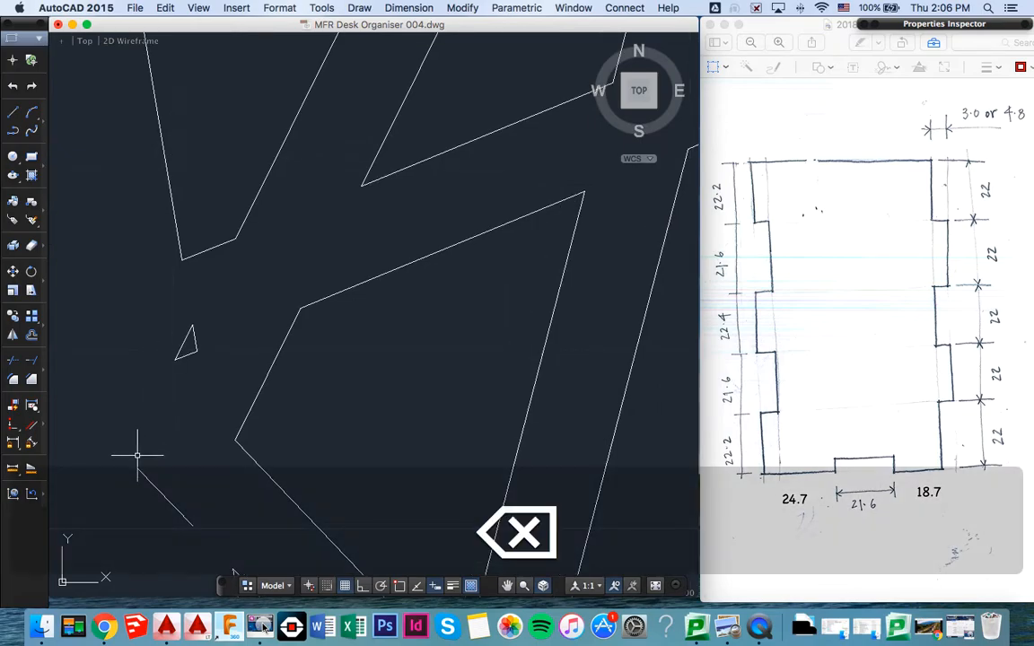
key(BackSpace)
scroll(179, 432, down, 2)
scroll(179, 431, down, 3)
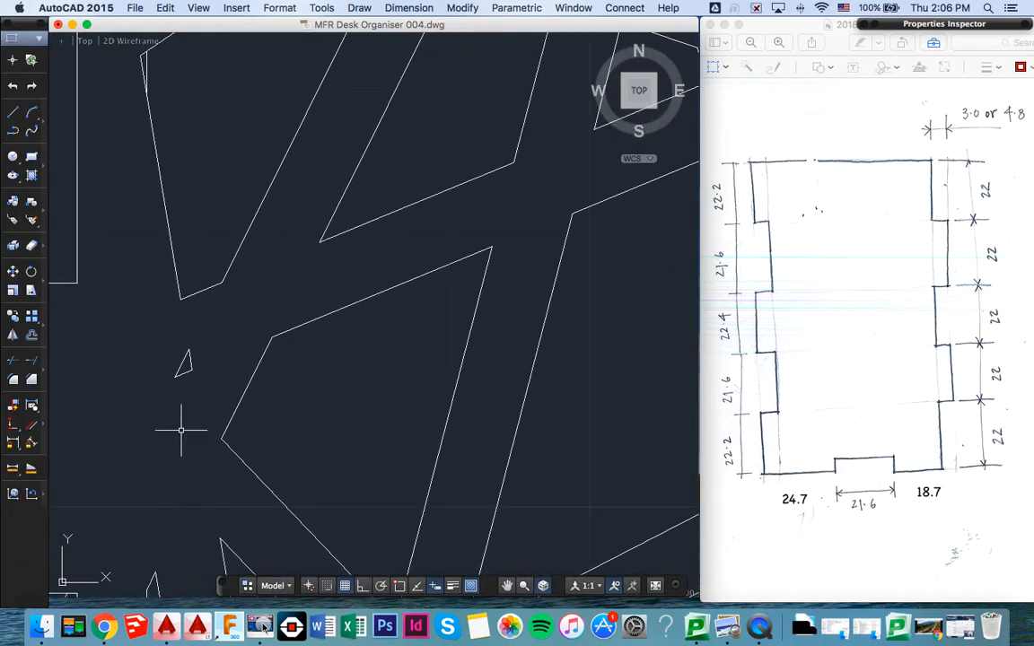
- Try to delete the short diagonal line fragment in the lower notch on the second panel's left edge
scroll(181, 432, down, 1)
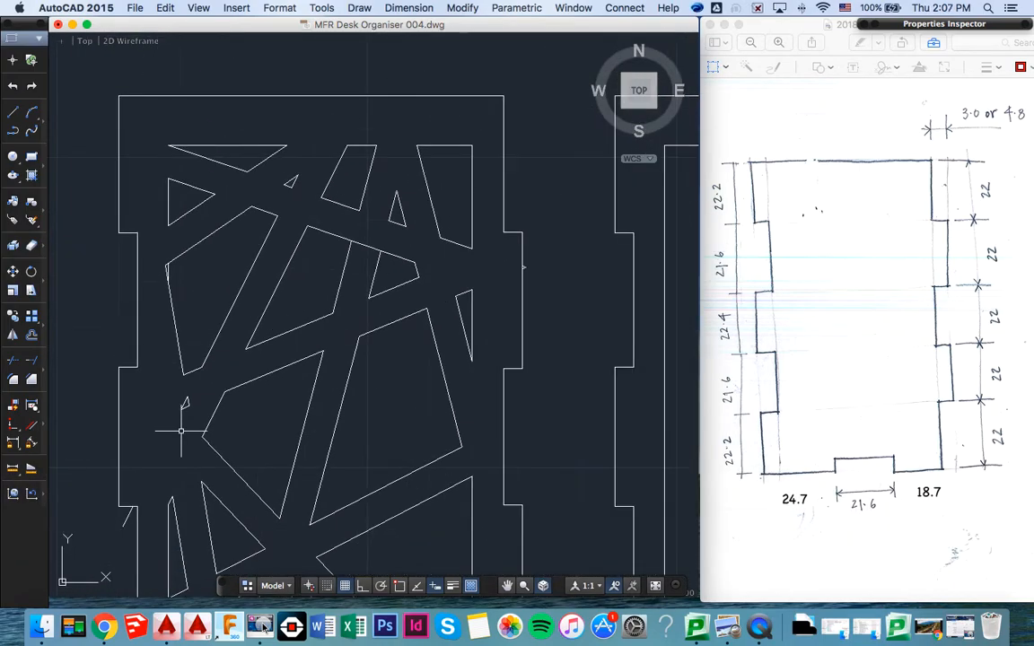
click(126, 525)
key(BackSpace)
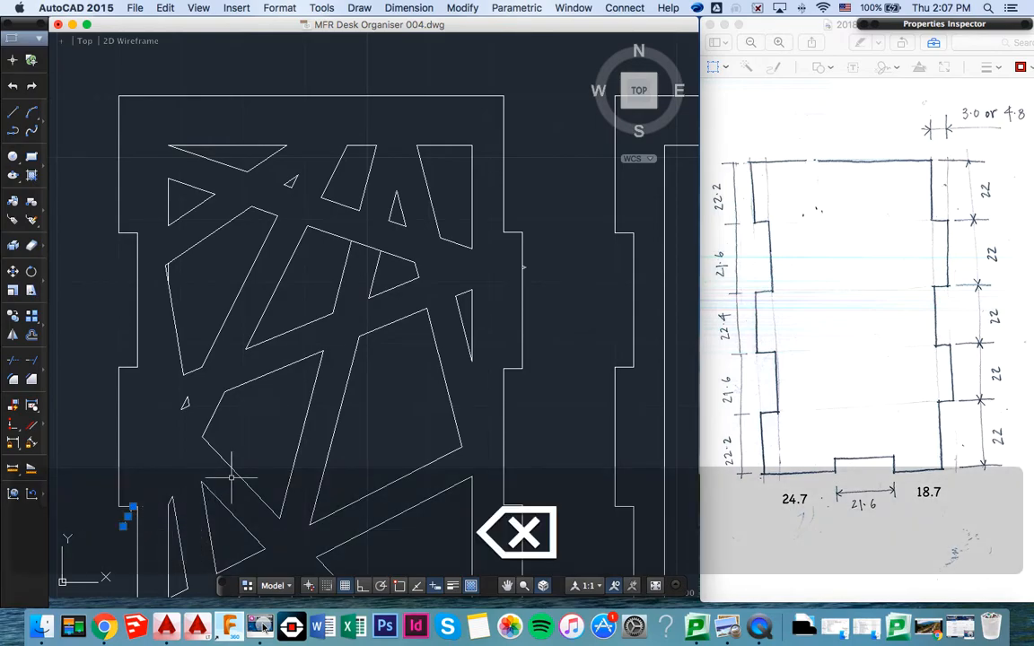
scroll(254, 422, up, 2)
scroll(254, 422, down, 3)
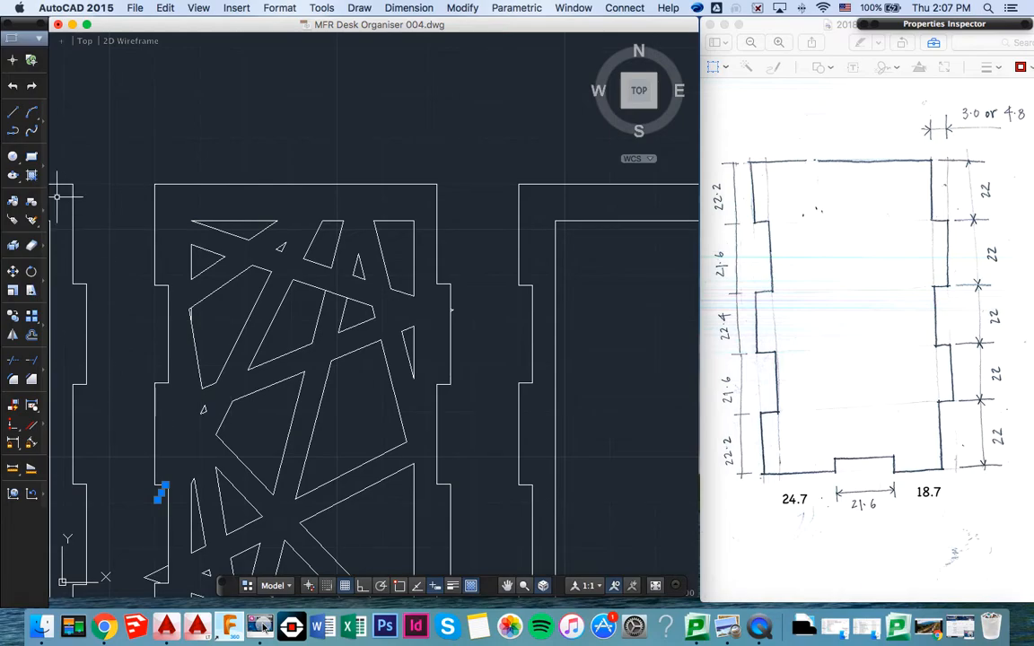
- Delete the two stray lines forming a spike below the second panel's bottom edge
click(508, 585)
drag(369, 415, 356, 210)
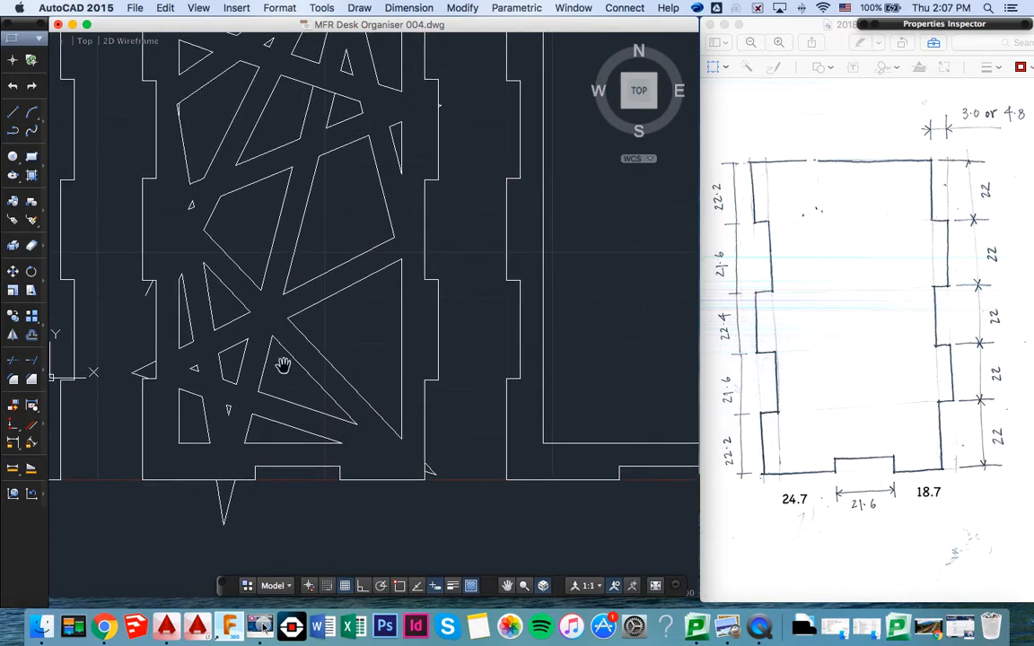
key(Escape)
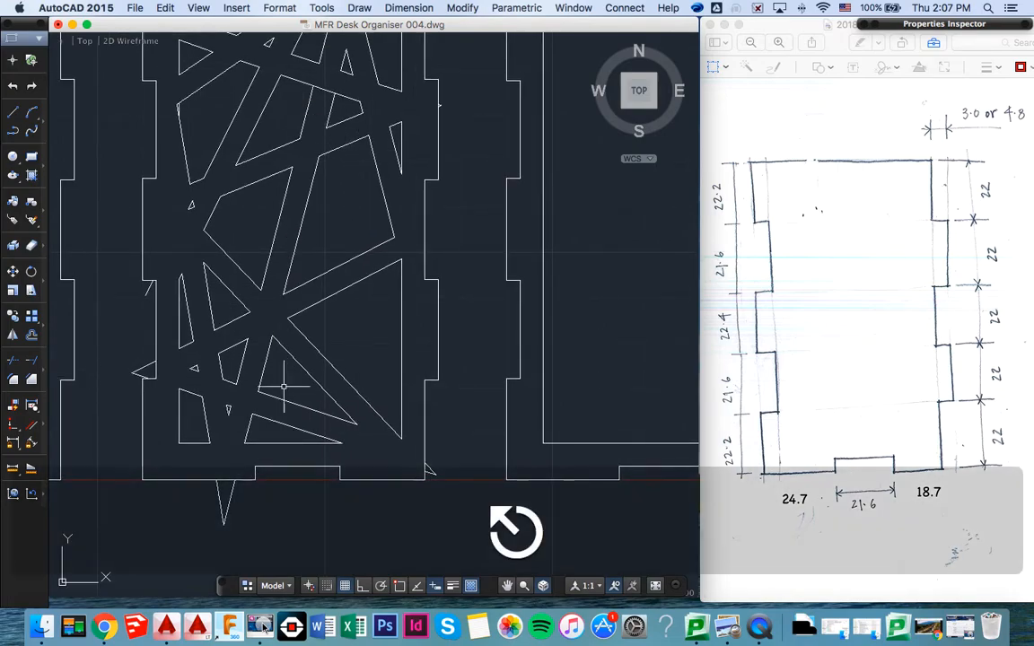
click(234, 491)
key(Delete)
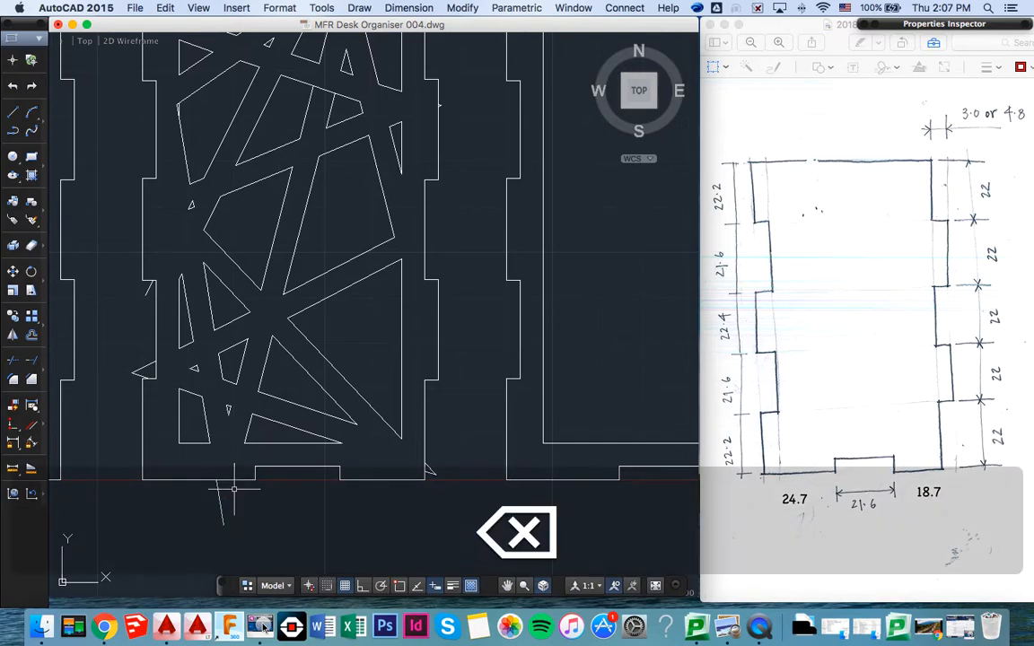
click(220, 498)
key(Delete)
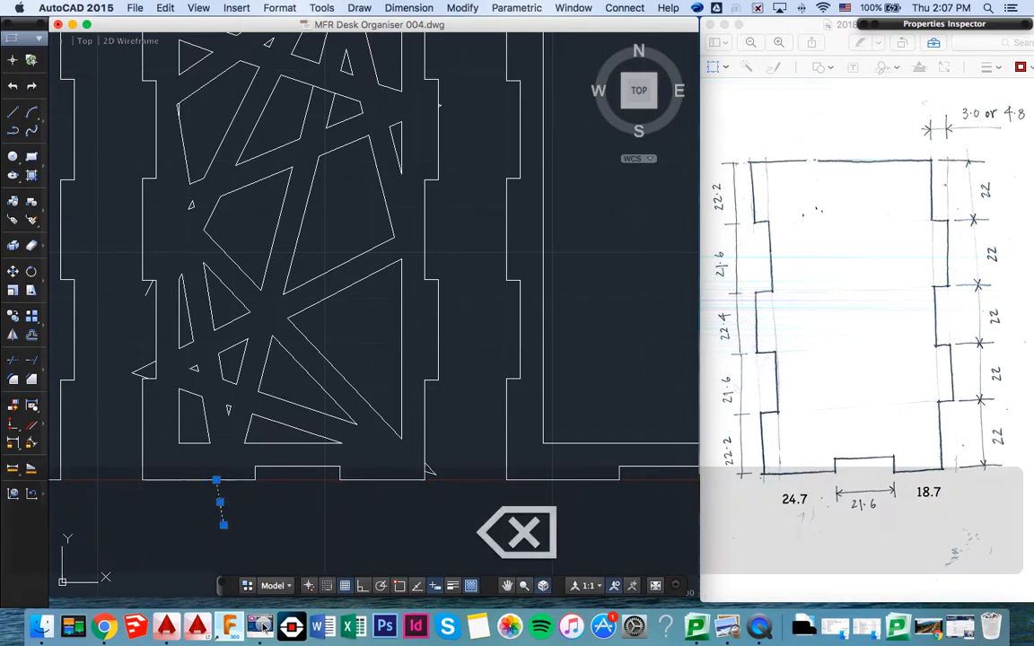
- Delete the small stray line pieces beside the second panel's lower right corner
click(468, 499)
click(429, 462)
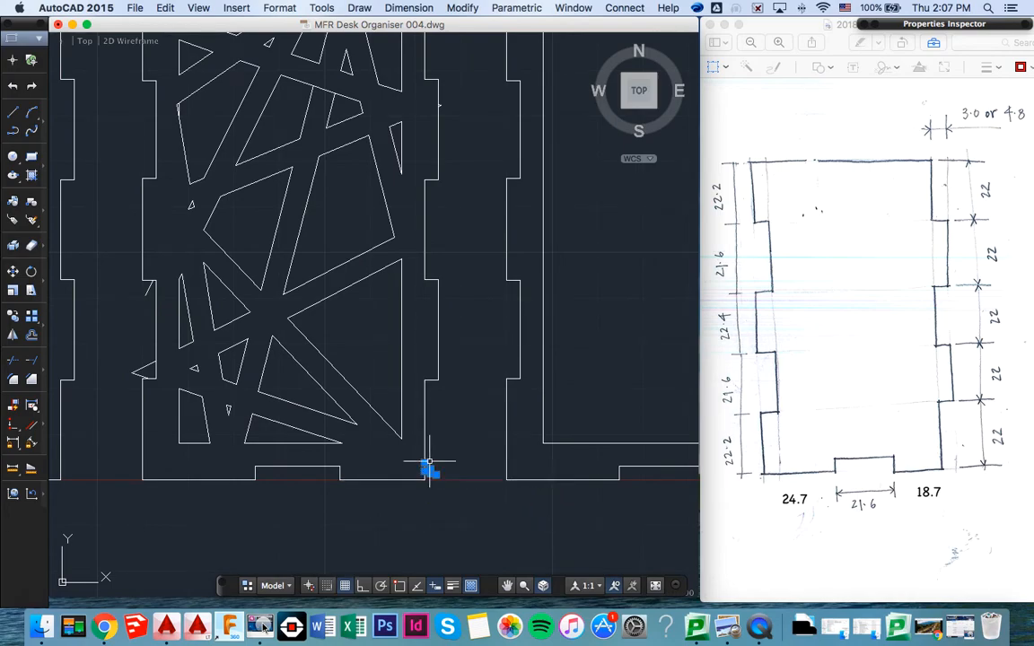
key(Delete)
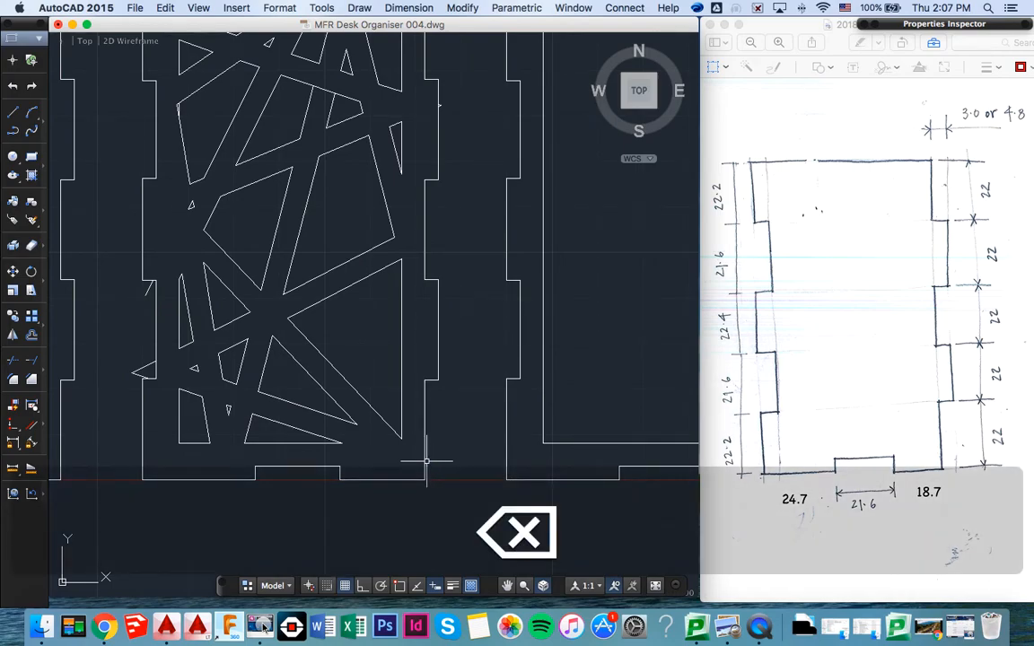
- Delete the stray triangle lines and the short diagonal fragment in the lower notch on the second panel's left edge
click(130, 345)
click(140, 380)
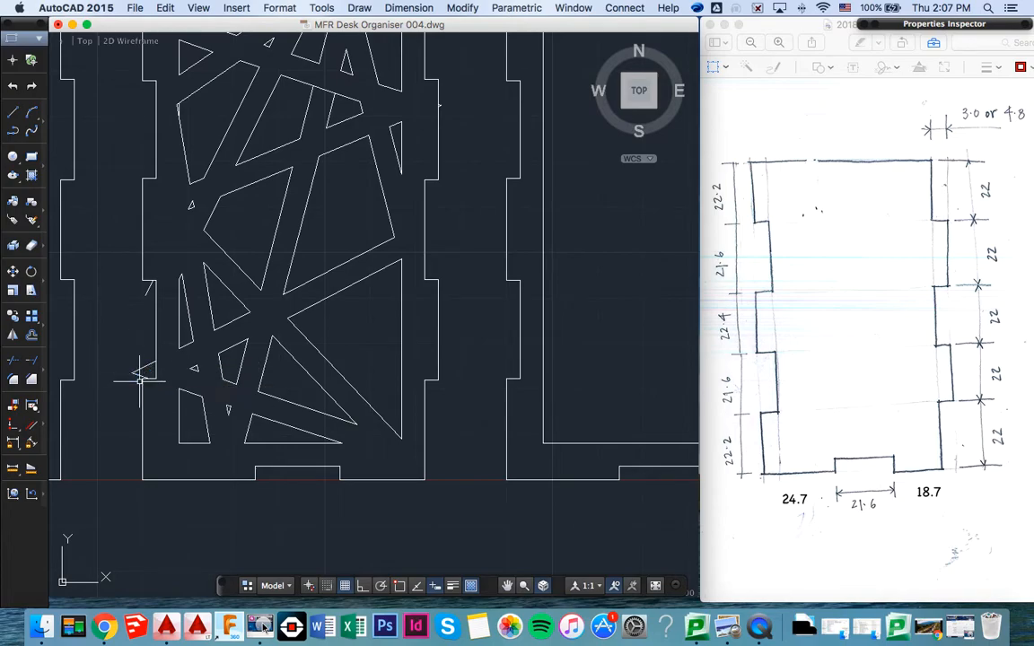
key(Delete)
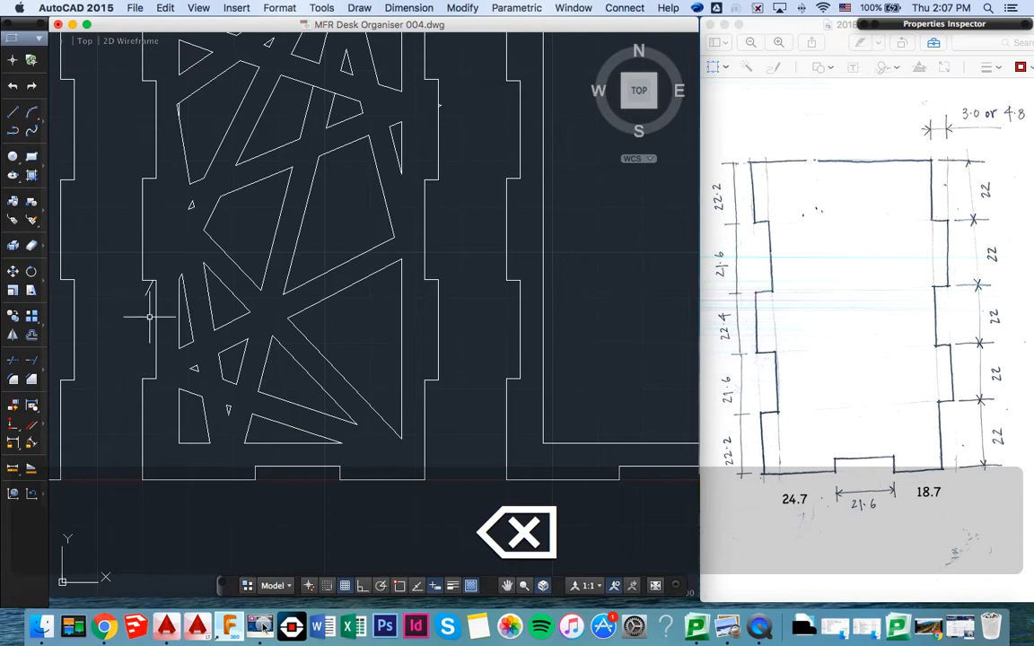
click(150, 290)
key(Delete)
- Trim the lattice tip overshooting the inner frame's left side and the line piece bridging the two neighbouring upper cut-outs
middle_drag(150, 291, 136, 340)
middle_drag(148, 216, 134, 261)
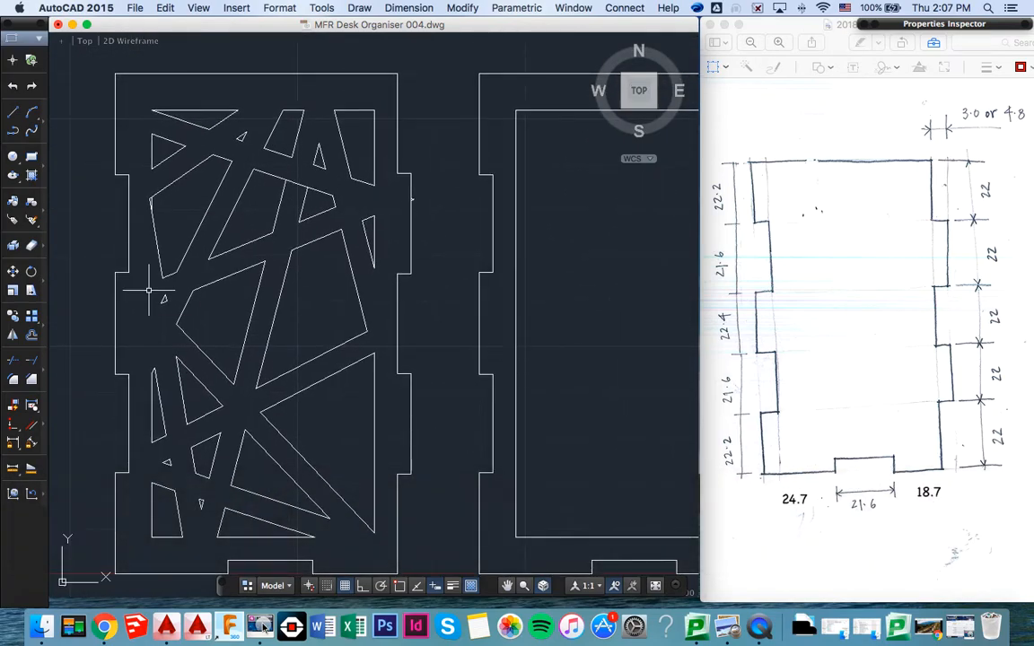
text(trim)
key(Return)
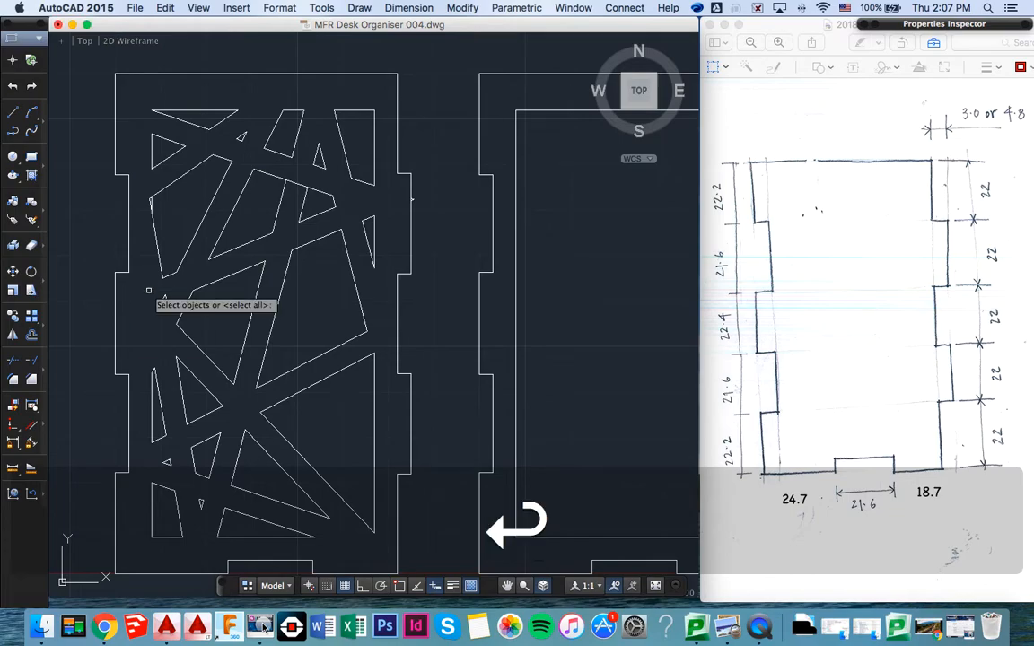
click(80, 54)
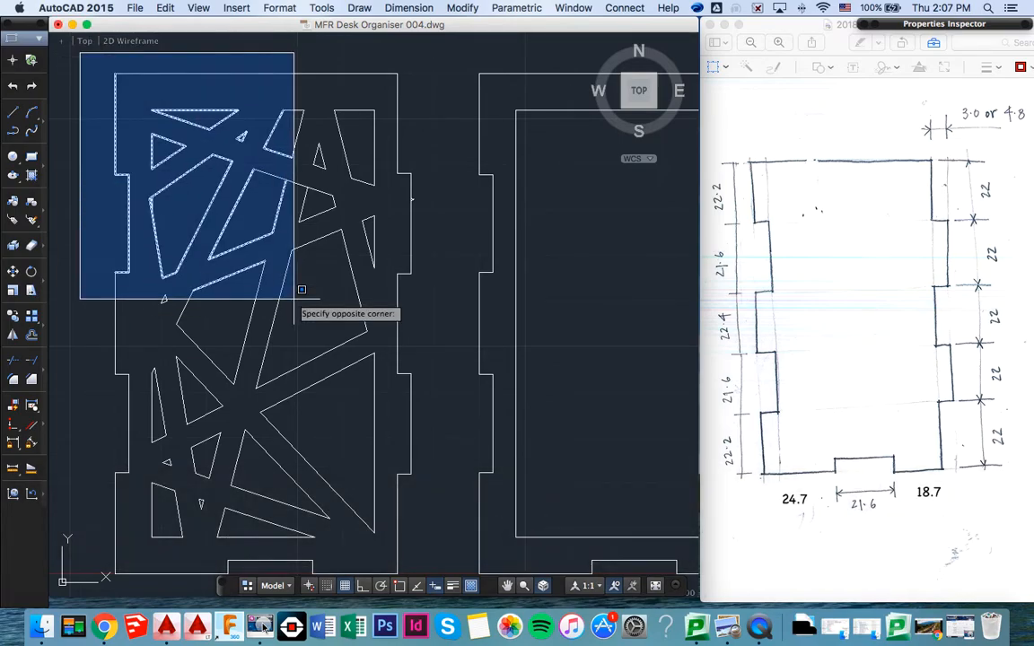
click(437, 491)
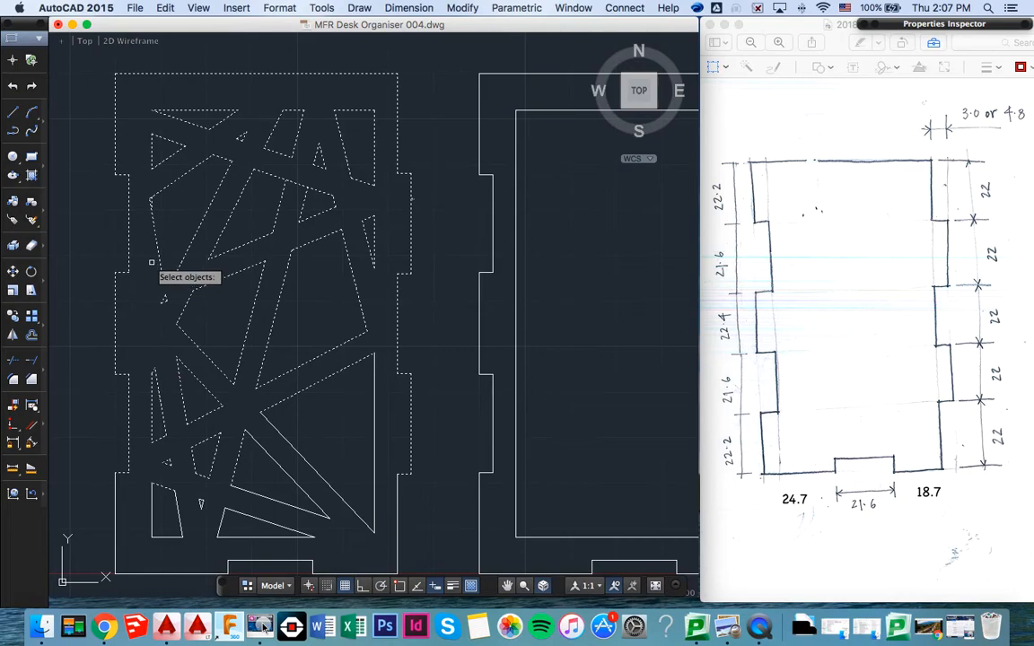
scroll(152, 262, up, 2)
scroll(152, 262, up, 3)
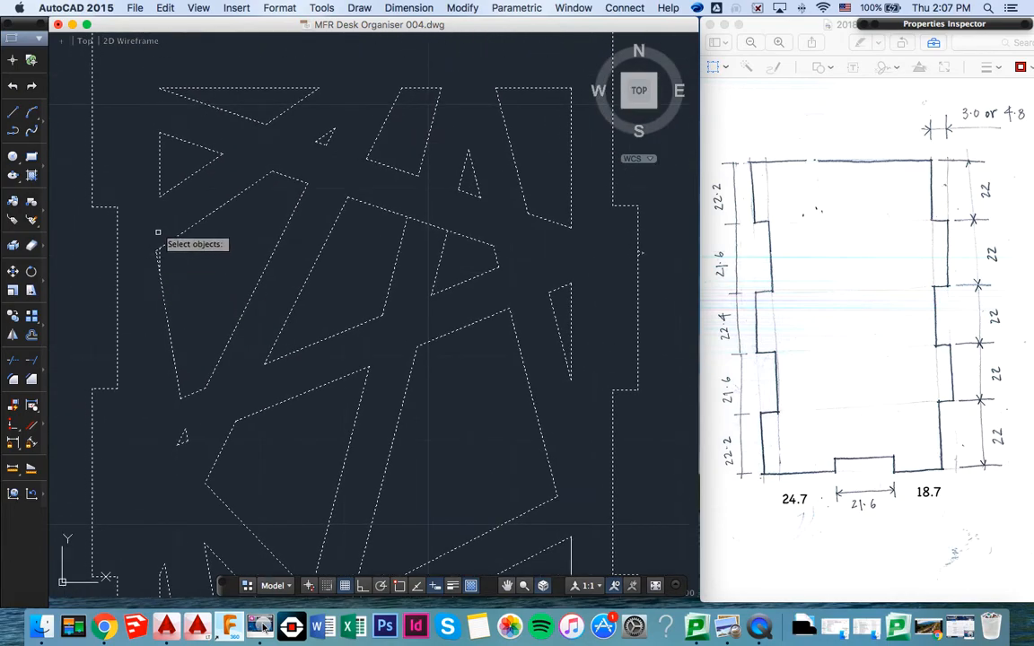
scroll(149, 285, up, 2)
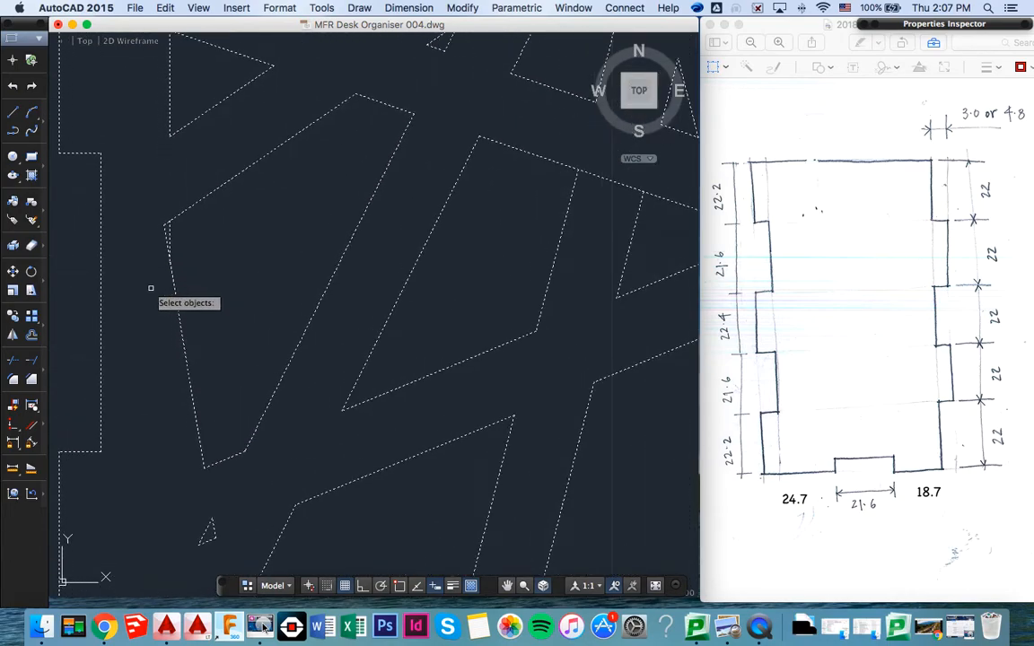
key(Return)
click(163, 223)
middle_drag(469, 183, 368, 221)
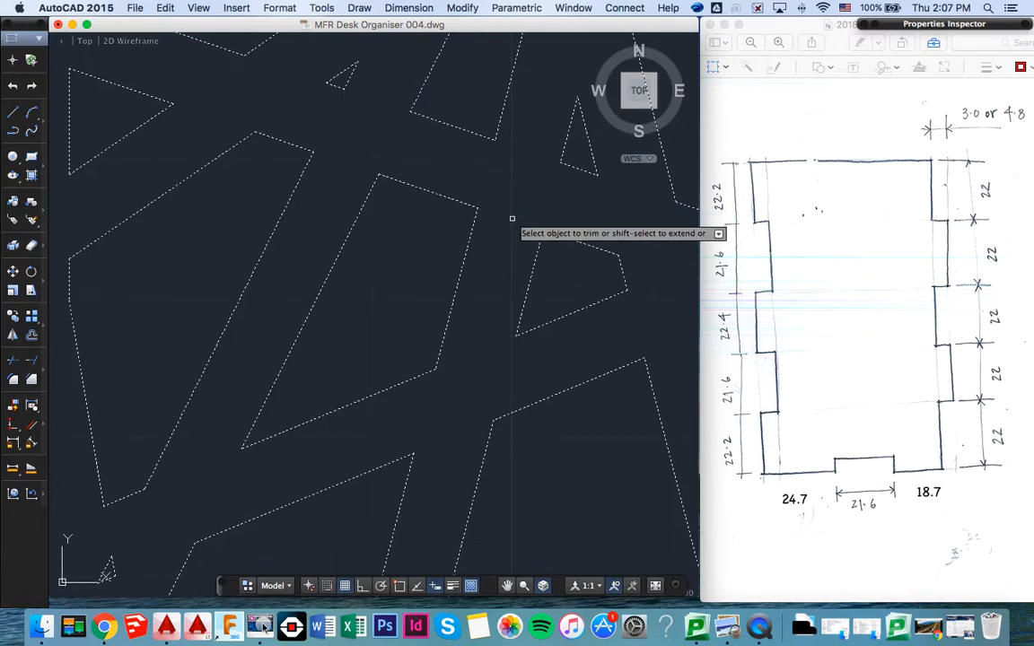
key(Return)
- Draw two overlapping circles of different sizes over the third panel's upper left corner, extending beyond its outline
scroll(475, 289, down, 4)
scroll(474, 289, down, 2)
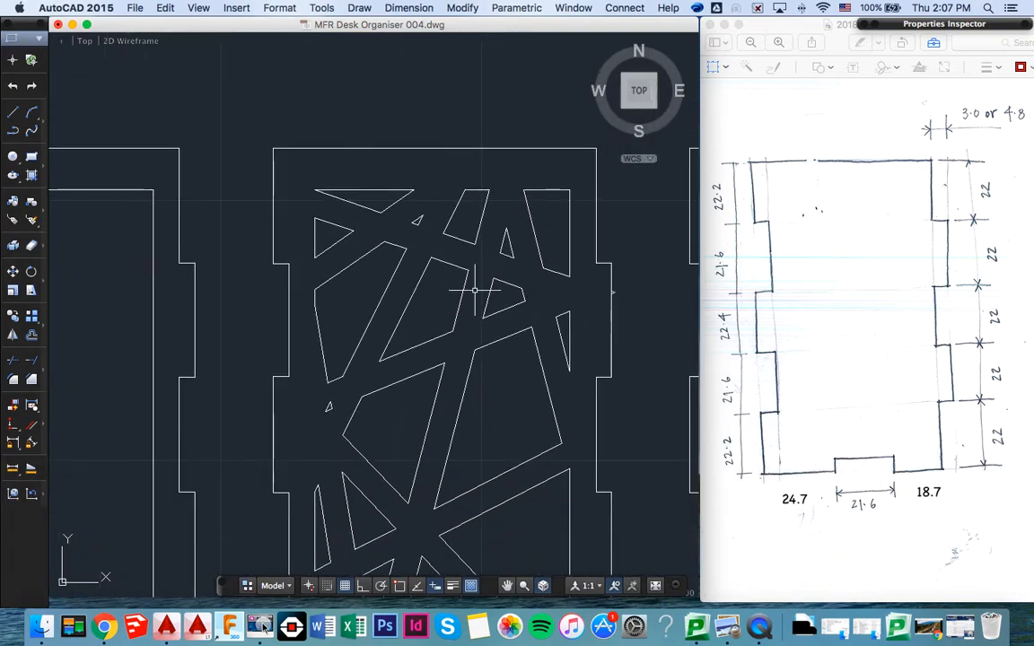
scroll(475, 289, down, 3)
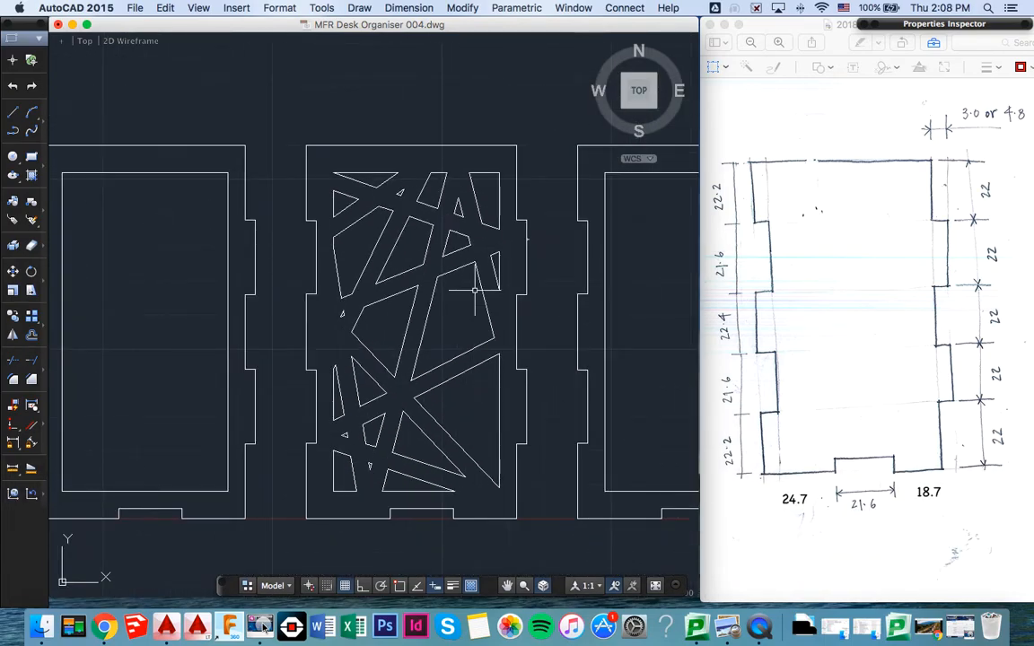
scroll(475, 289, right, 5)
scroll(475, 289, right, 4)
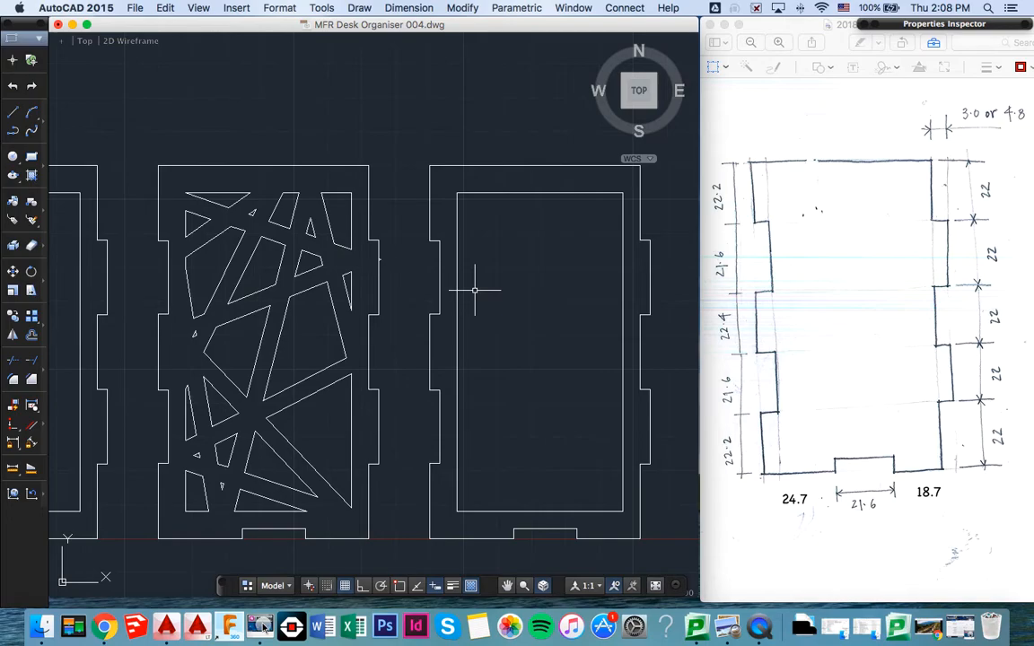
text(c)
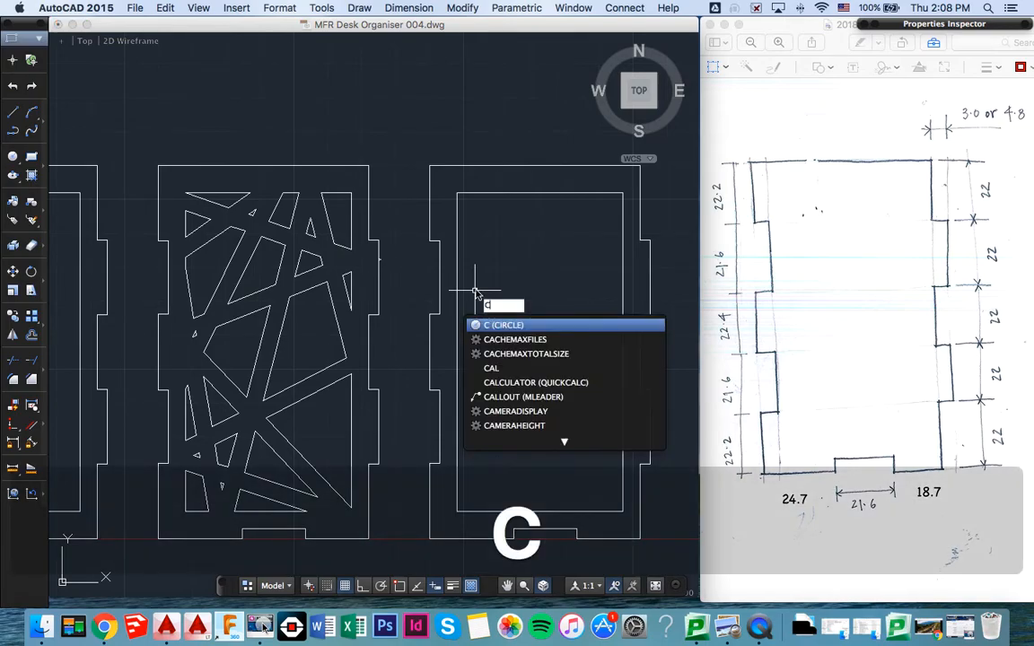
key(Return)
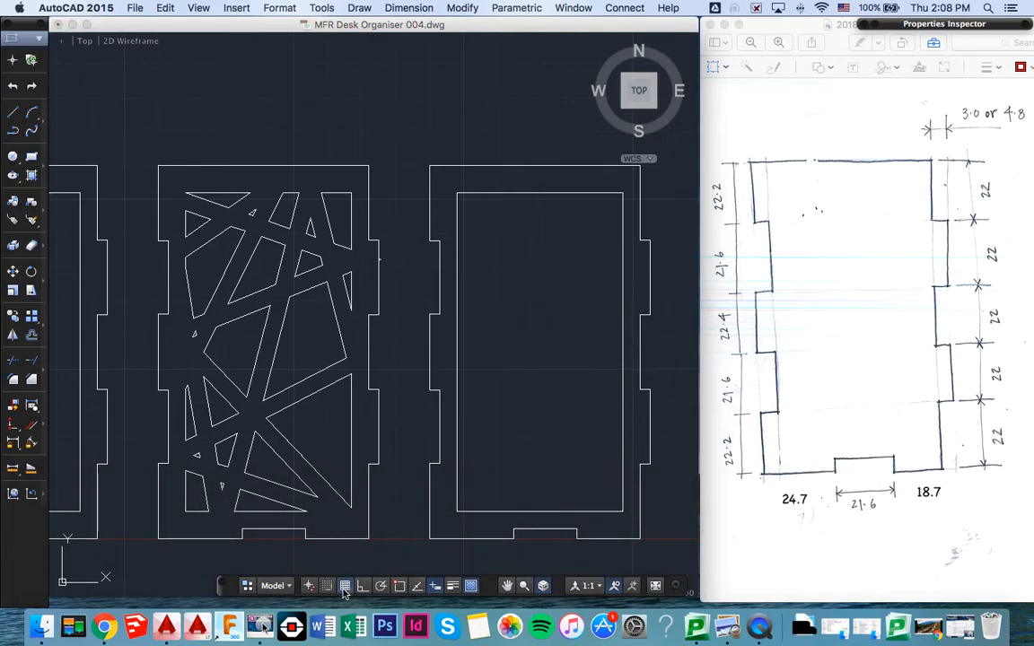
click(454, 214)
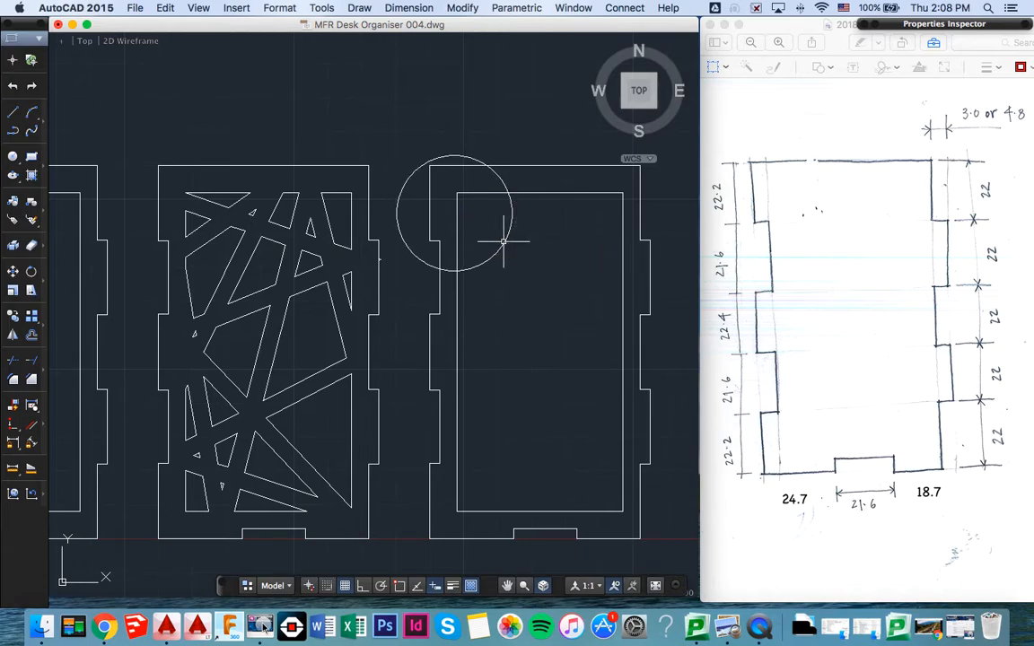
key(Up)
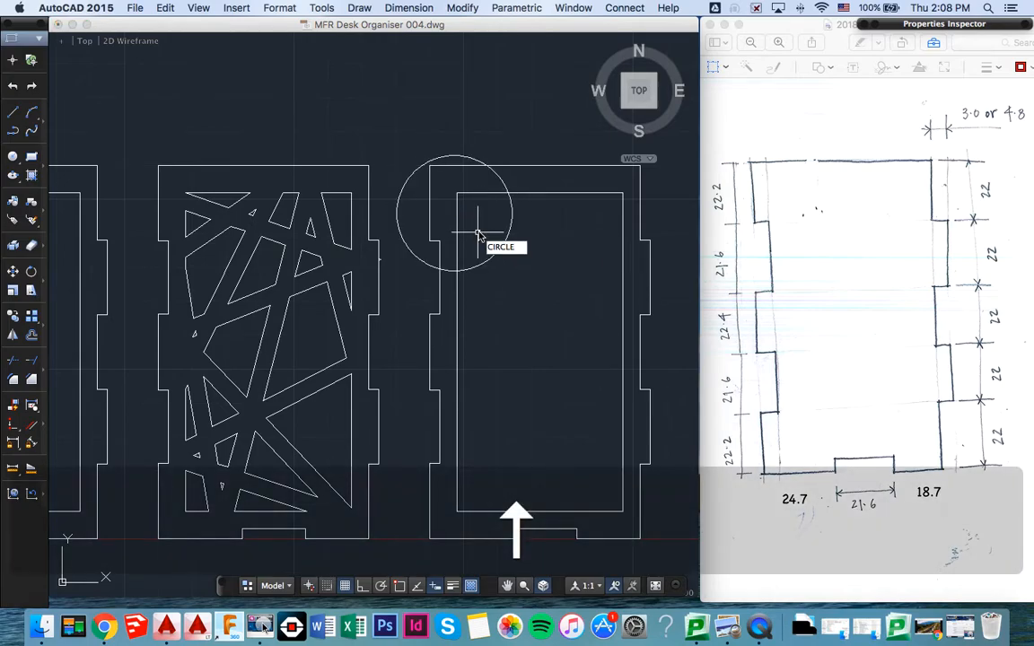
key(Return)
click(440, 197)
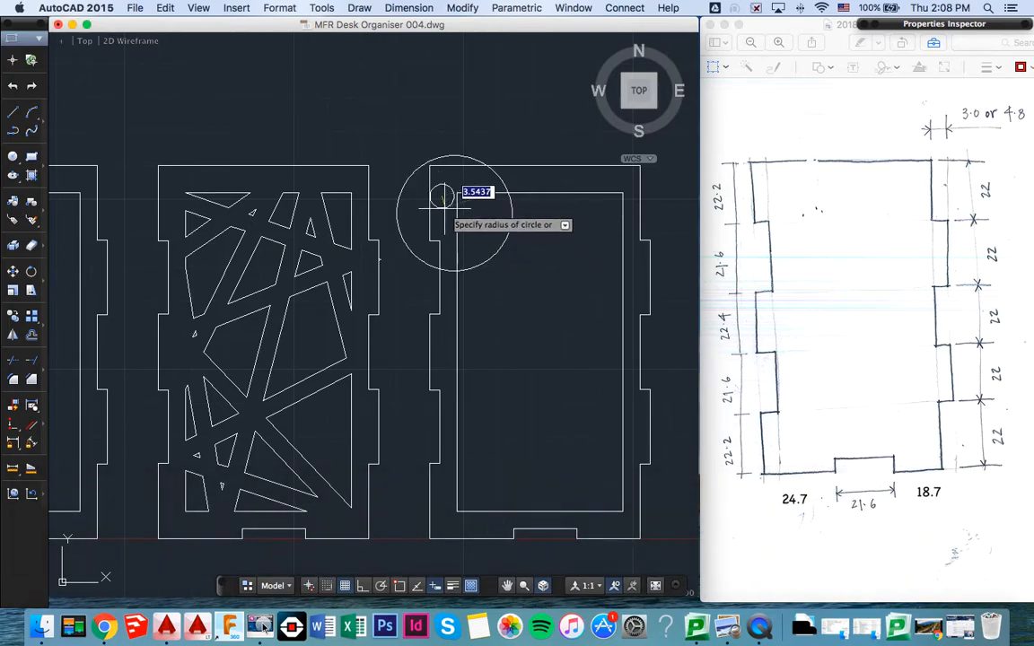
click(472, 228)
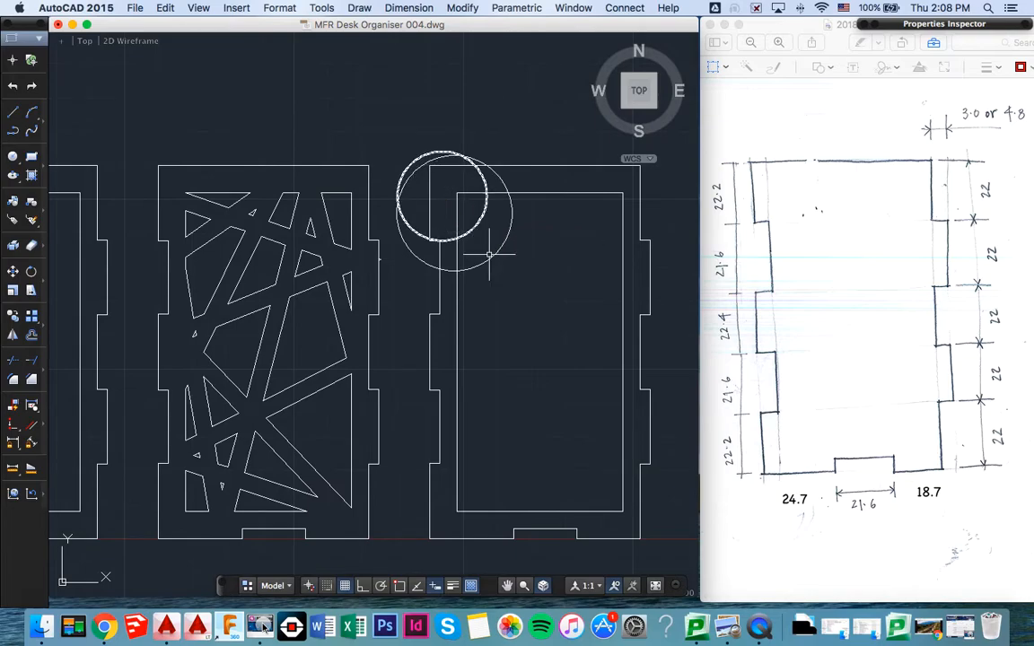
- Draw a circle of about 16 radius in the third panel's lower half and a larger circle around it that crosses the inner frame
key(Up)
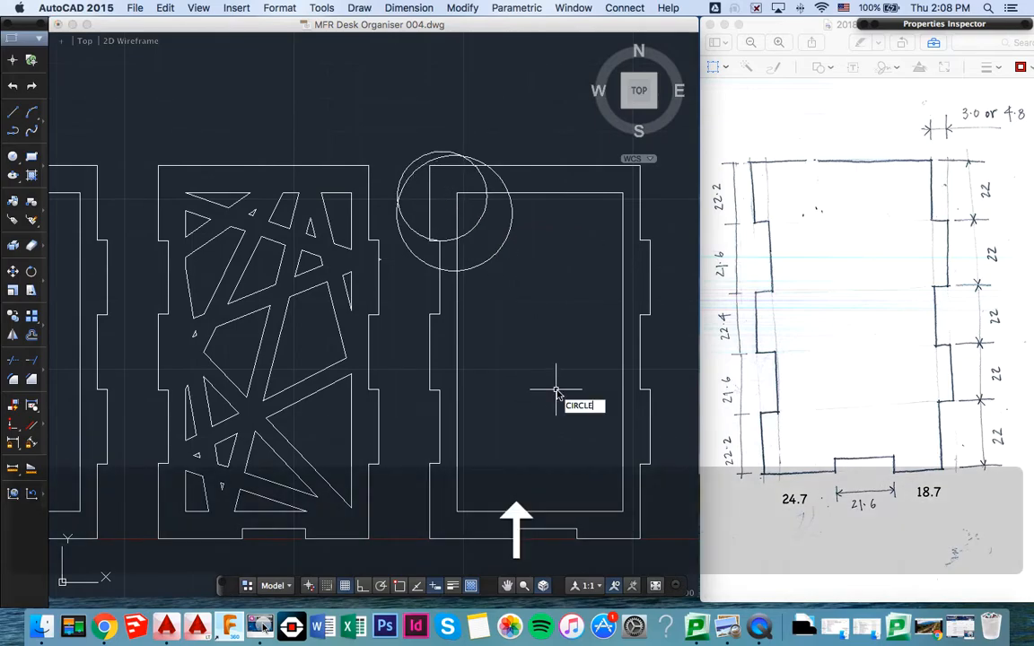
key(Return)
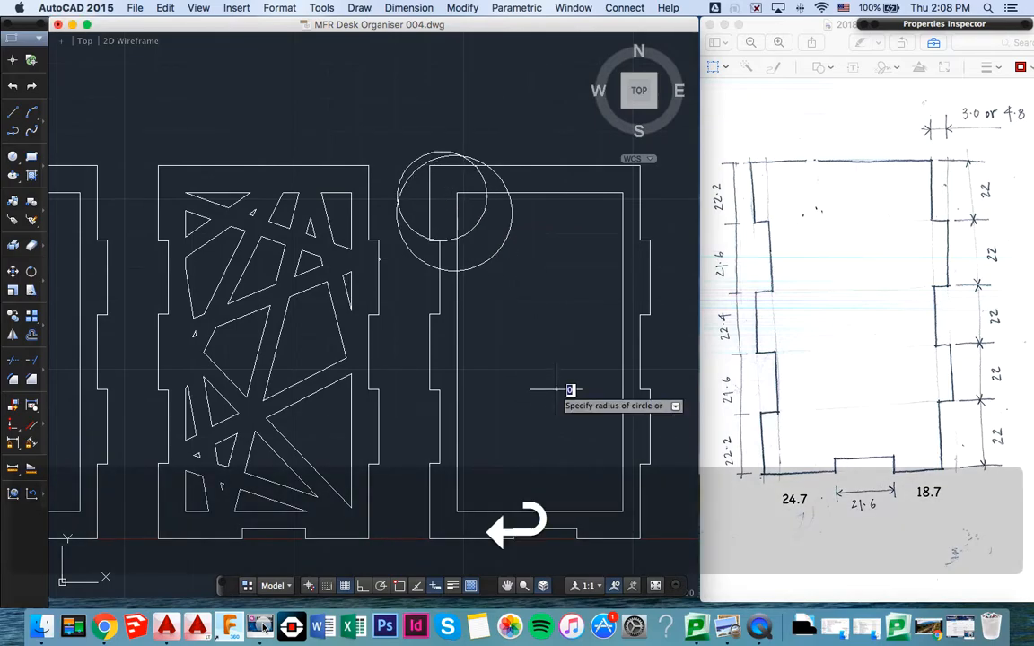
click(593, 430)
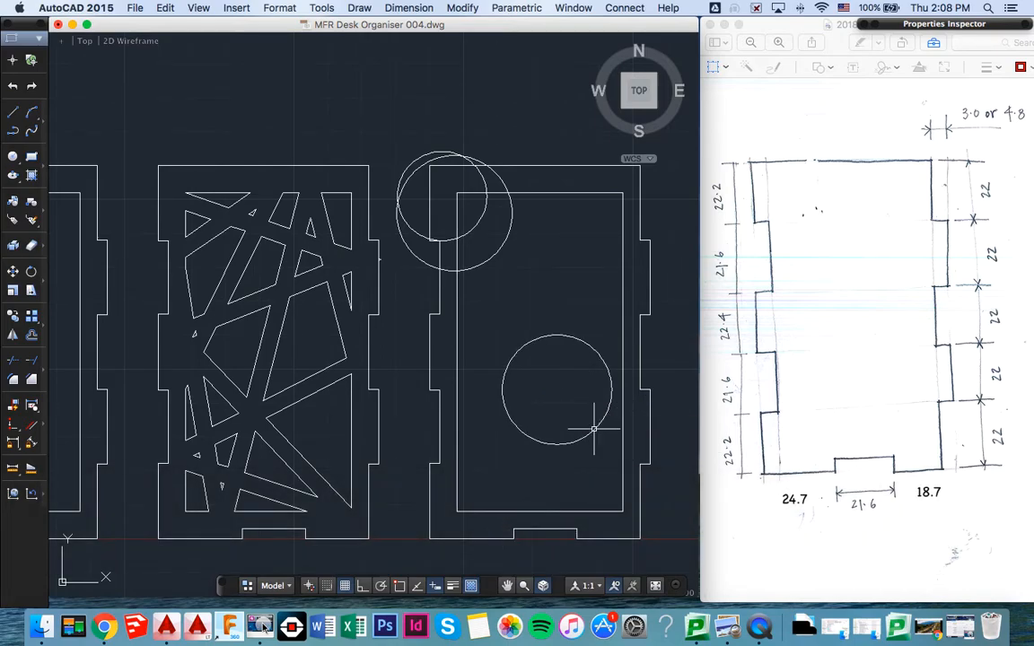
text(c)
key(Return)
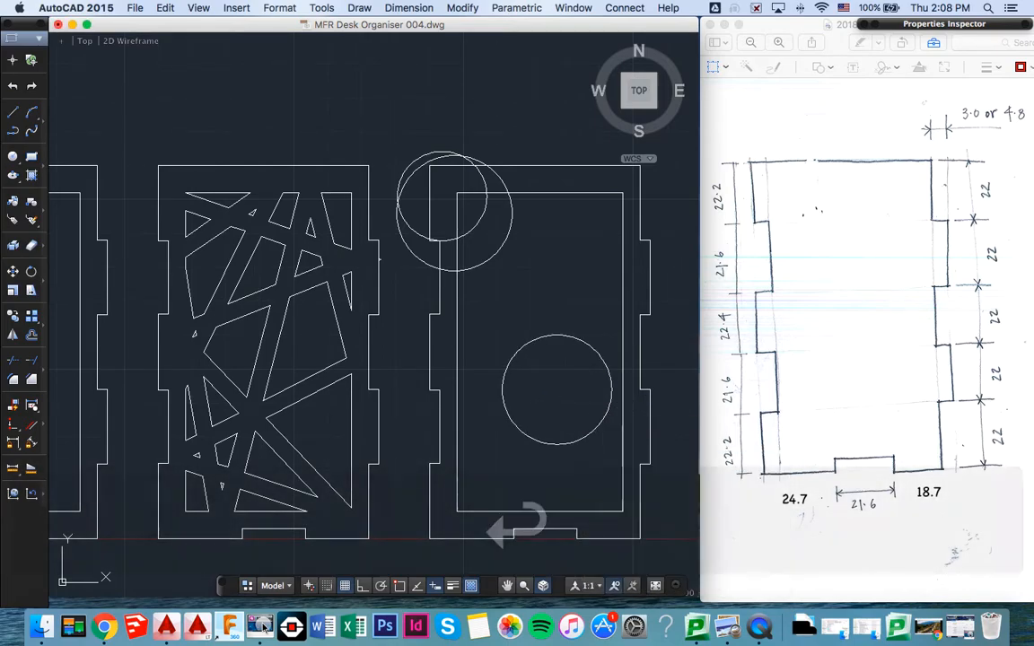
click(525, 381)
click(610, 441)
key(Return)
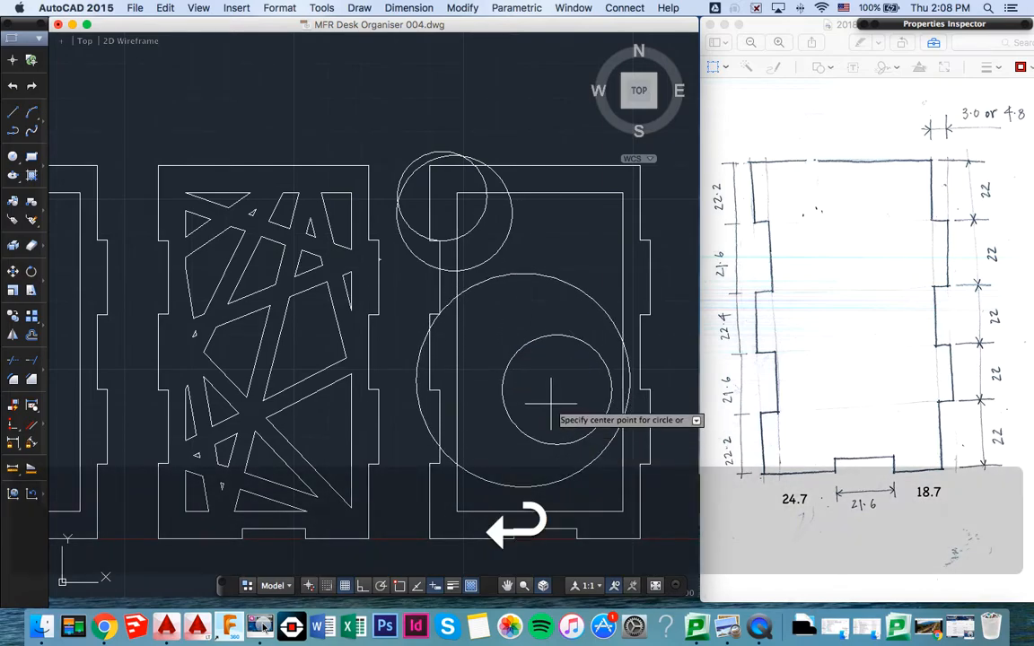
text(c)
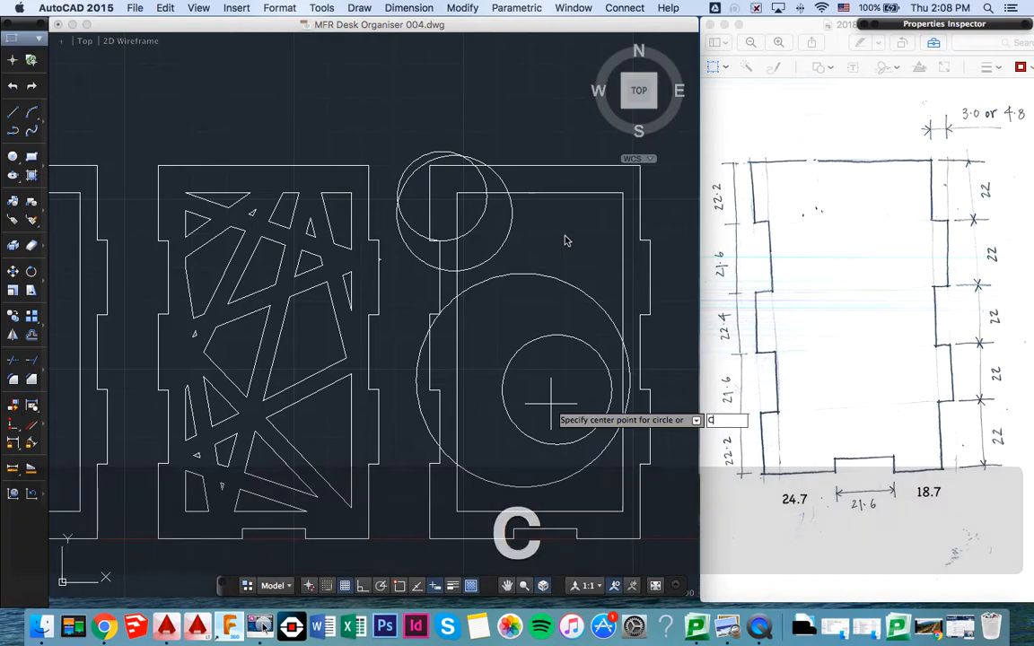
key(Return)
key(Escape)
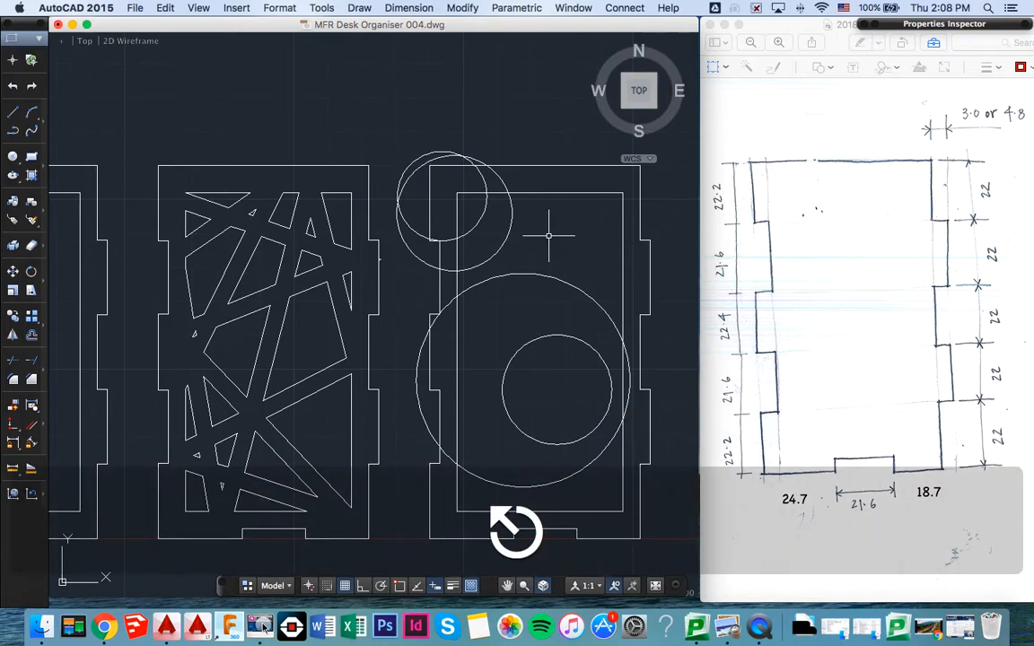
- Draw a circle of about 15 radius in the third panel's upper right area and a smaller circle inside it
key(Up)
key(Return)
click(549, 235)
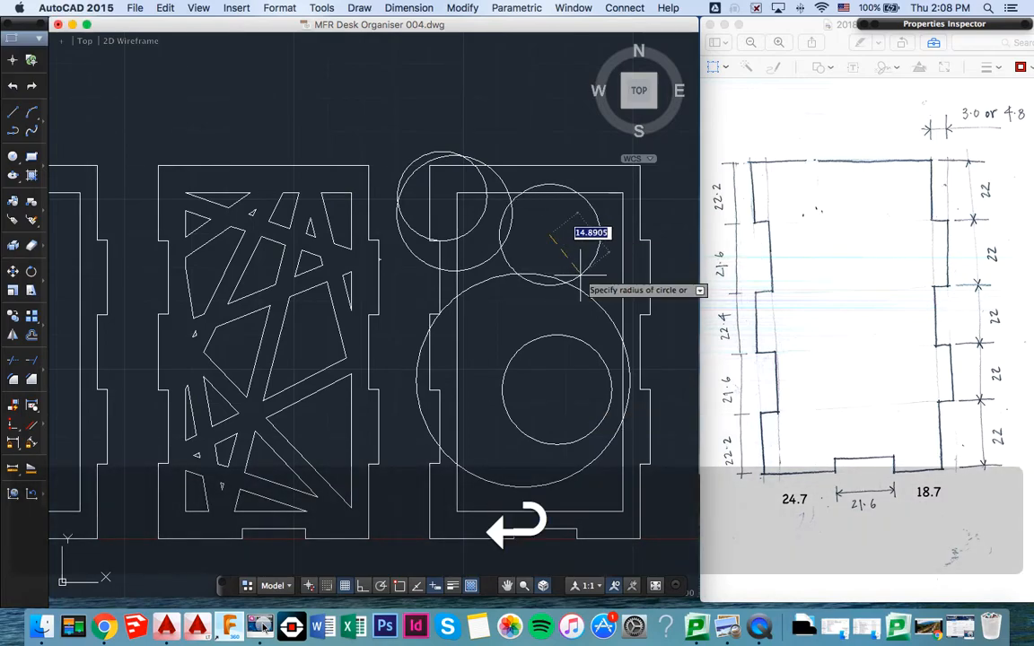
click(582, 275)
text(c)
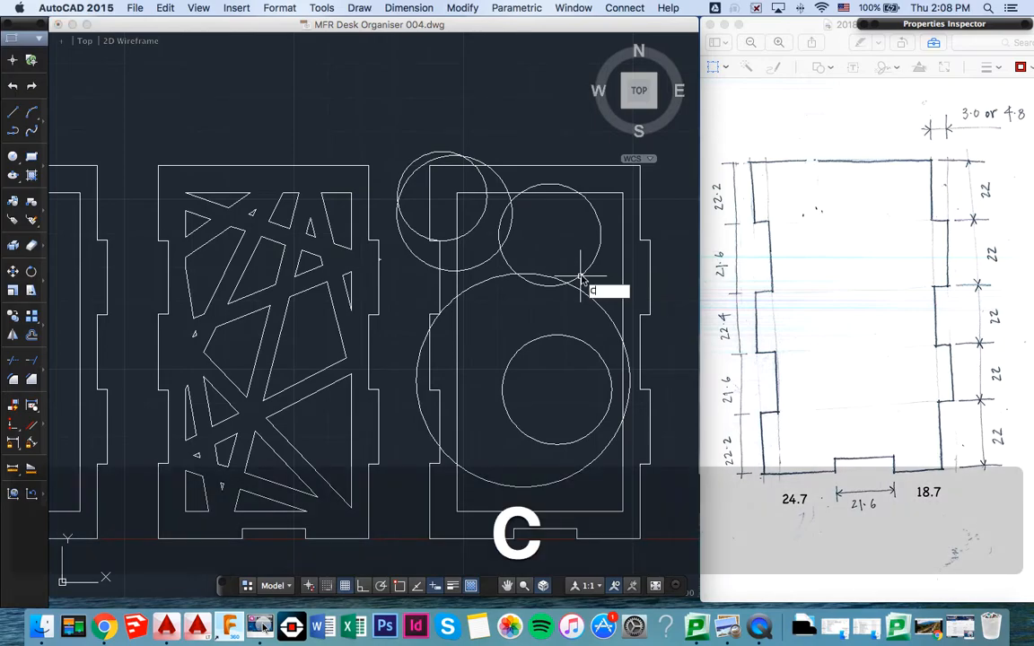
key(Return)
click(538, 227)
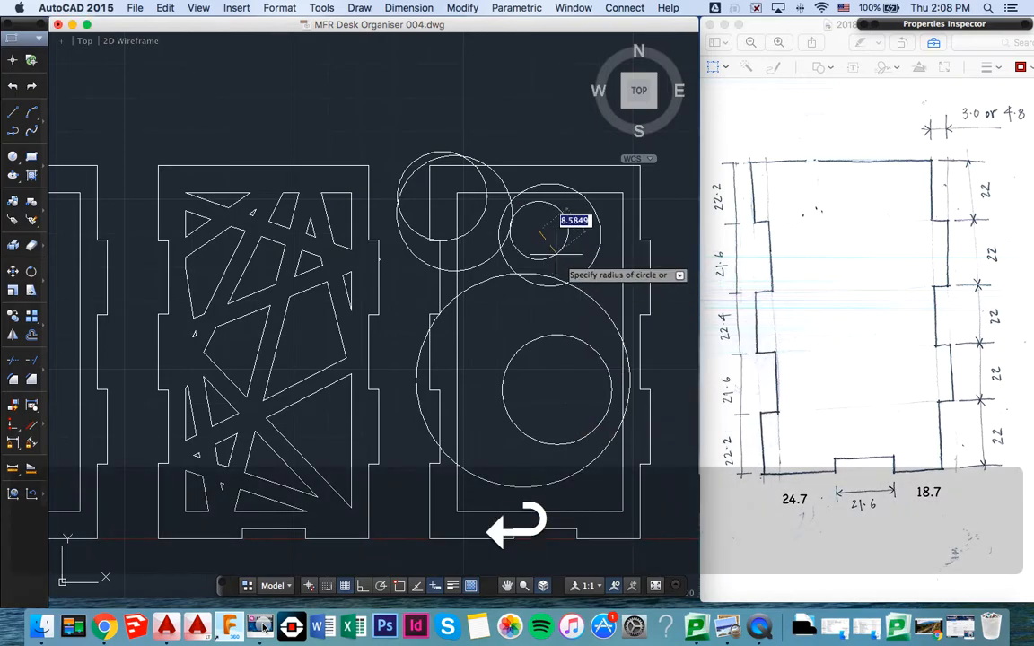
click(557, 258)
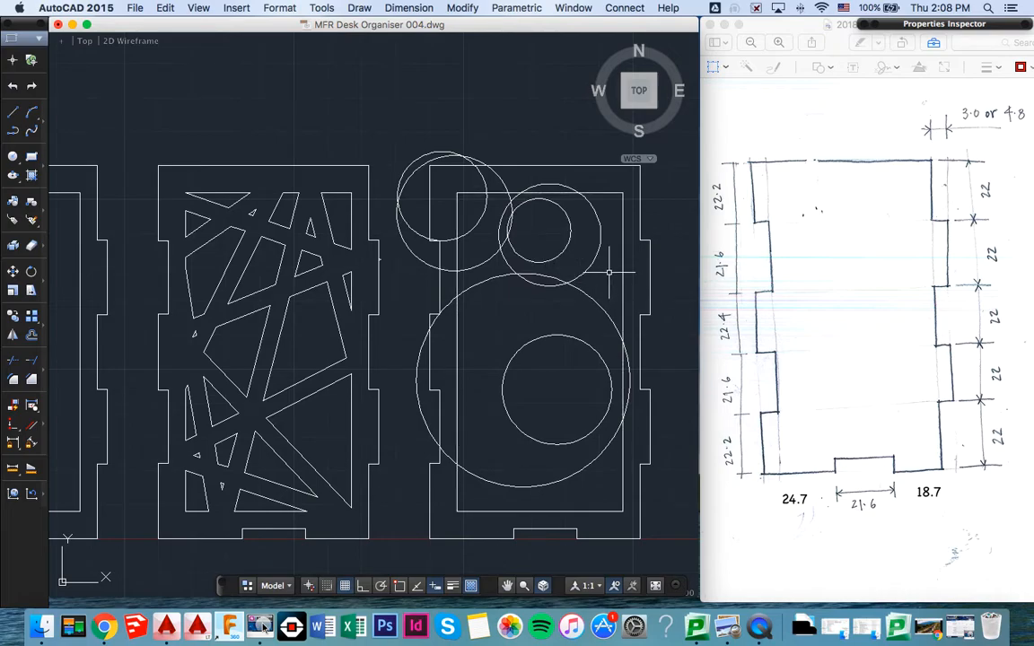
text(c)
click(610, 272)
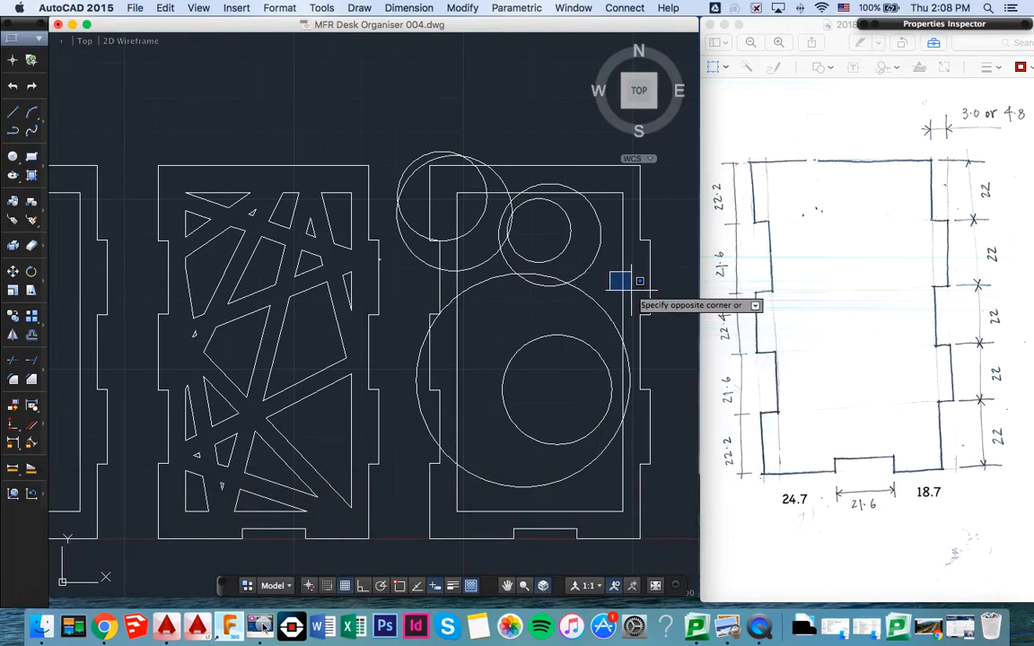
key(super+z)
- Draw a small circle overlapping the inner frame's right side above the largest circle, with a tiny circle inside it
text(c)
key(Return)
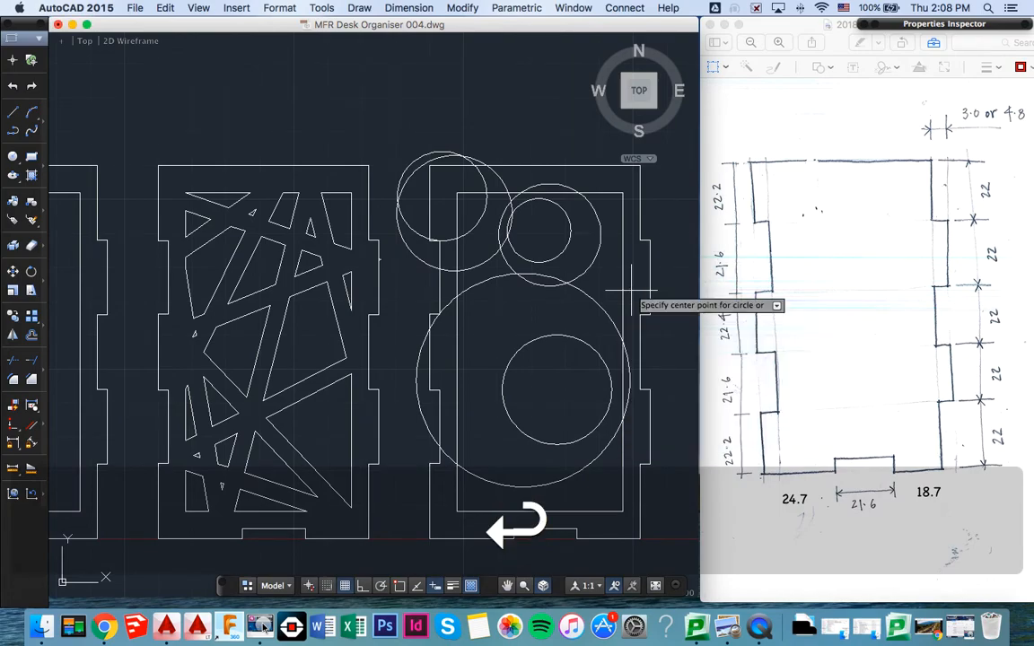
click(620, 282)
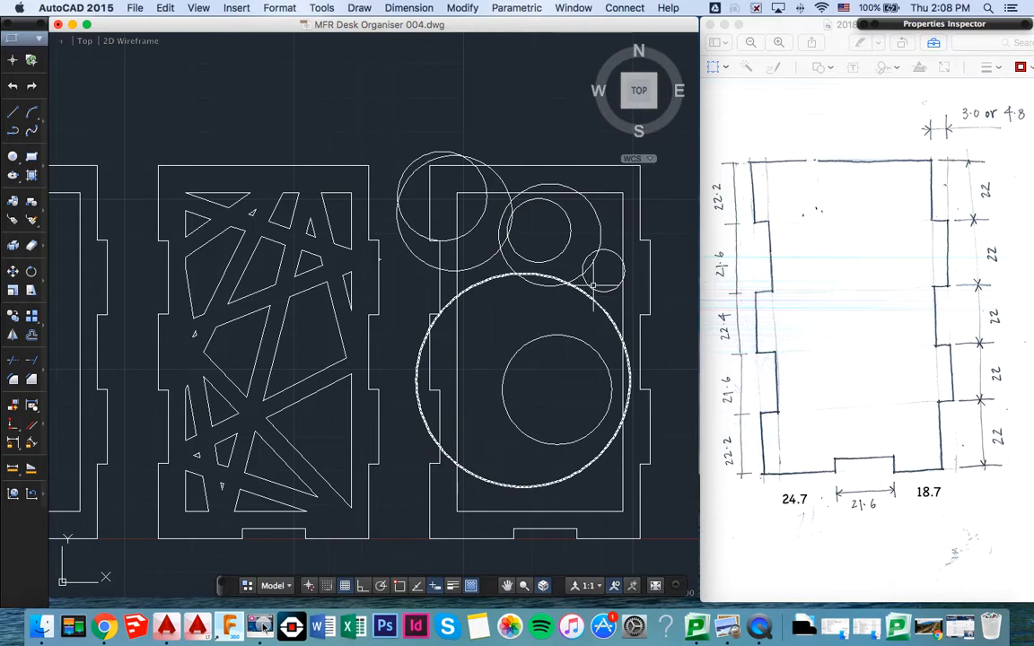
text(c)
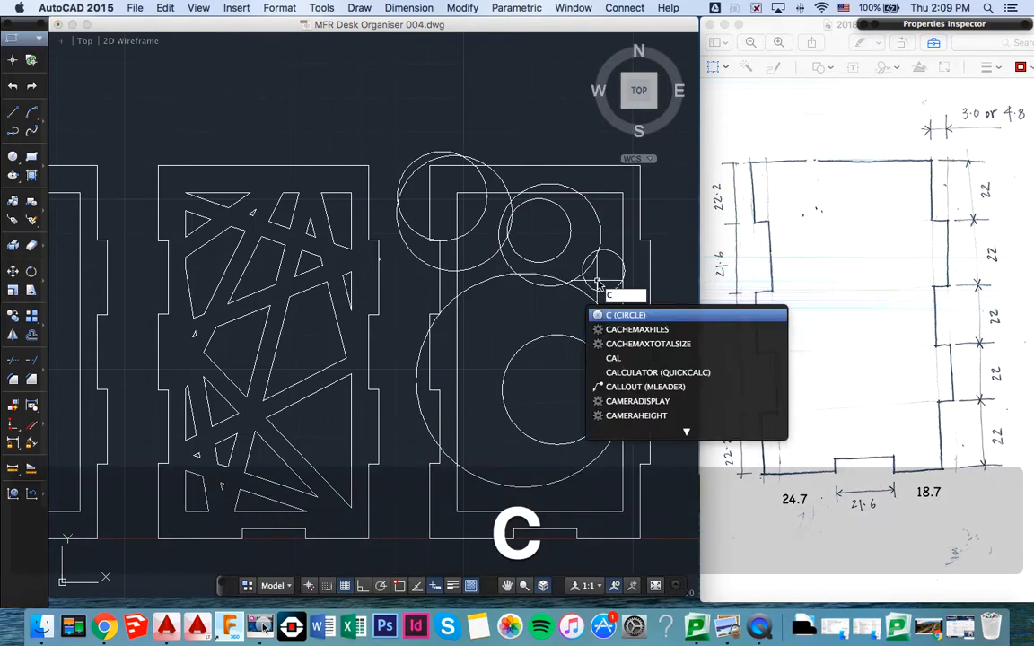
key(Return)
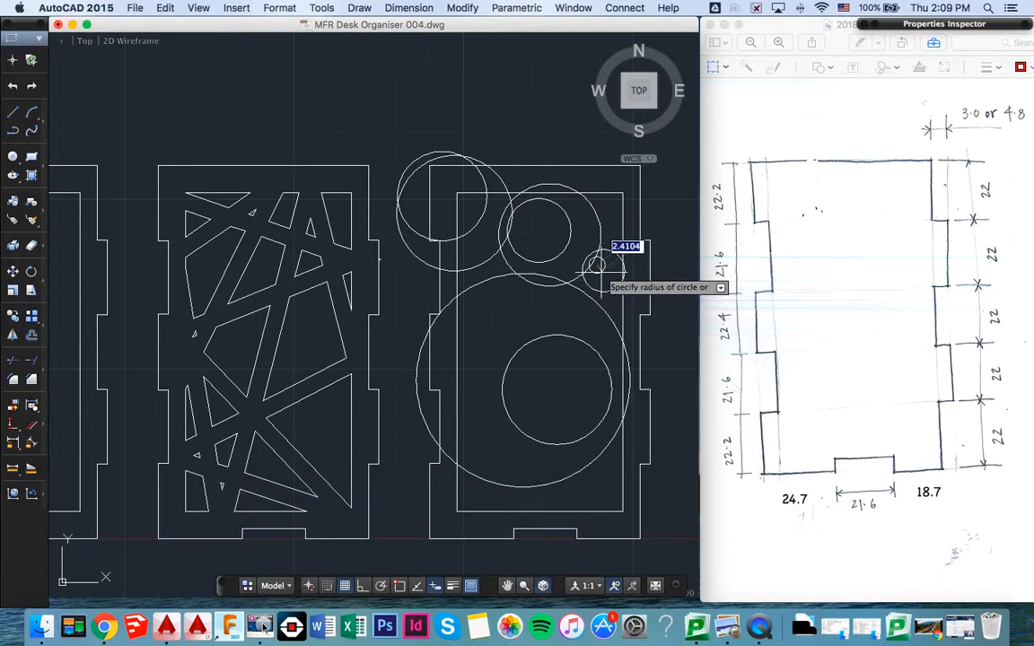
click(601, 276)
- Draw a circle of about 15 radius across the largest circle's lower edge and the inner frame's bottom, with a smaller circle inside it
middle_drag(560, 335, 572, 223)
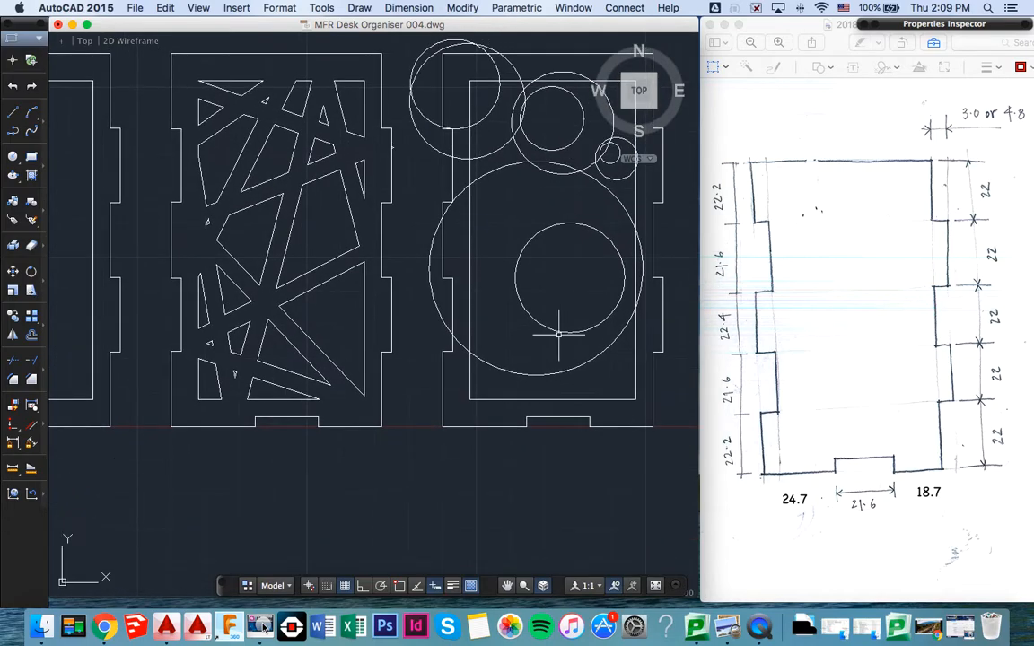
text(c)
key(Return)
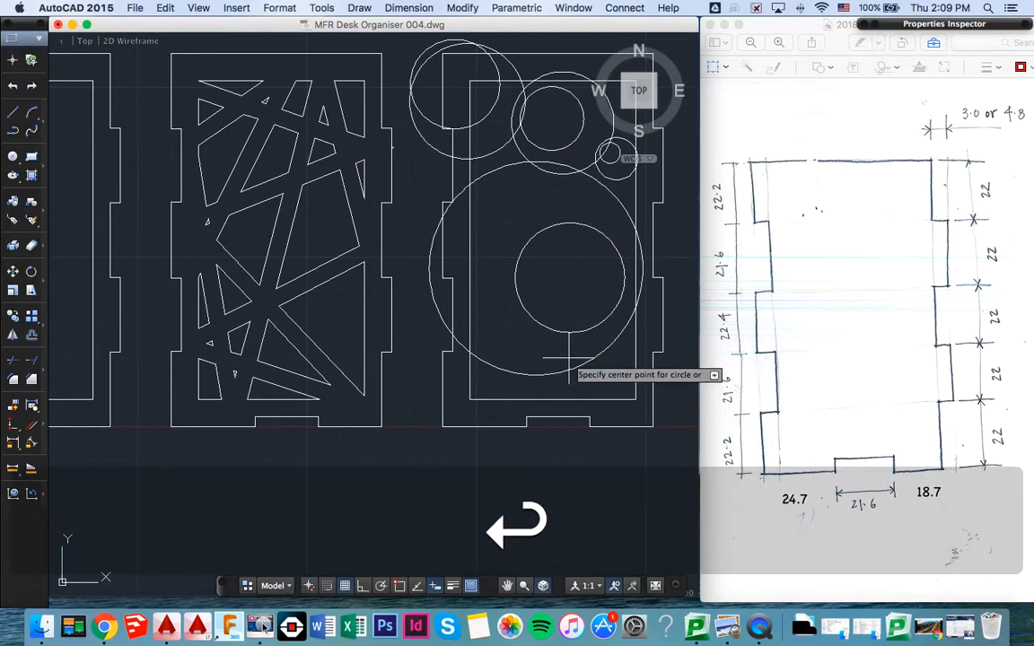
click(570, 359)
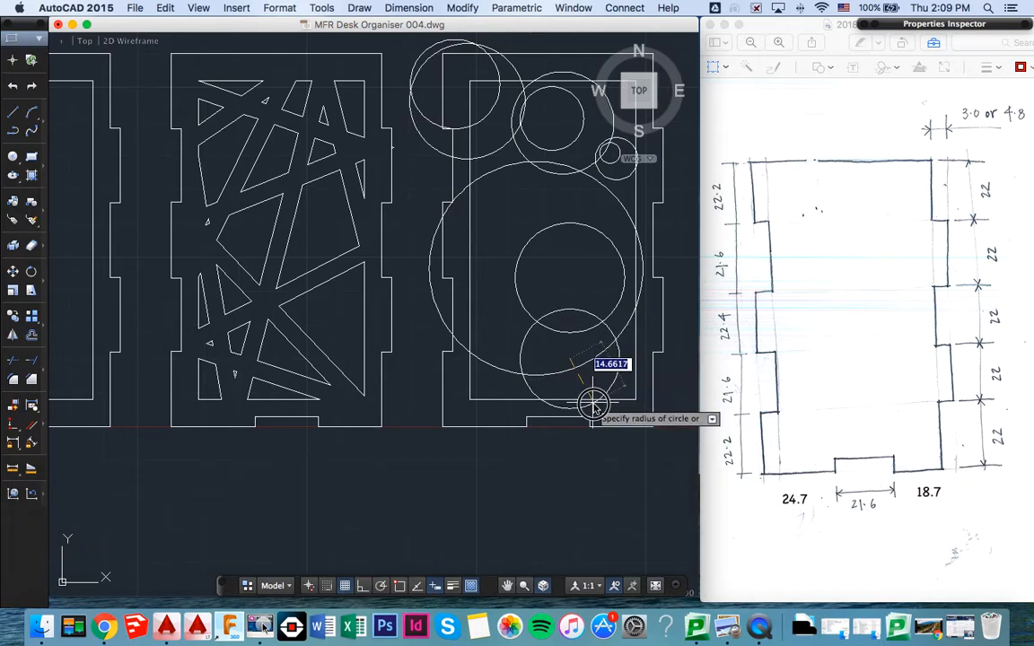
click(592, 406)
text(c)
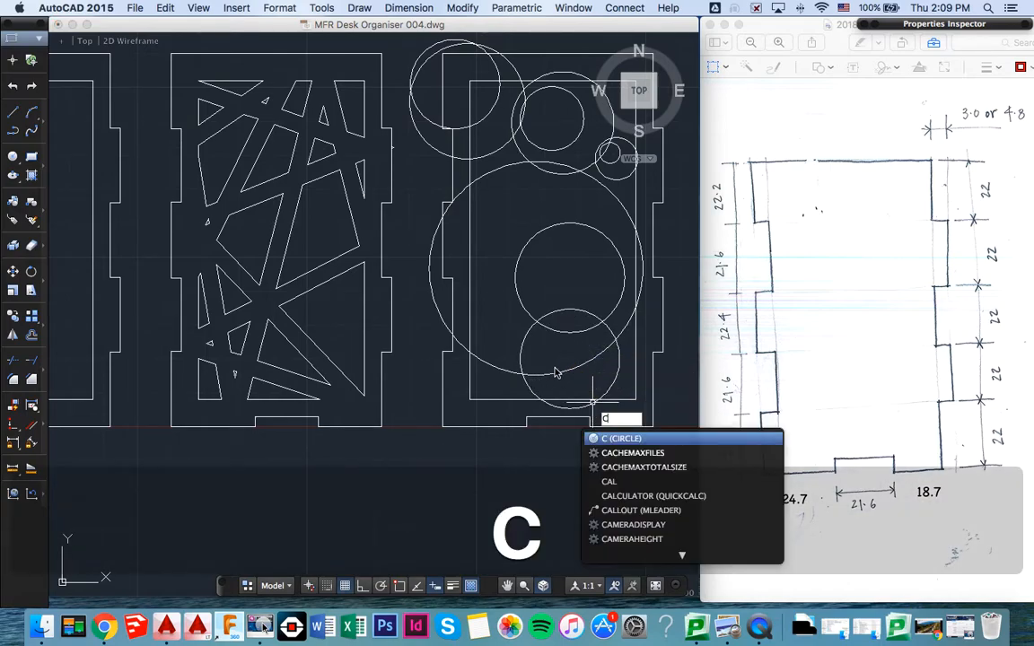
key(Return)
click(558, 370)
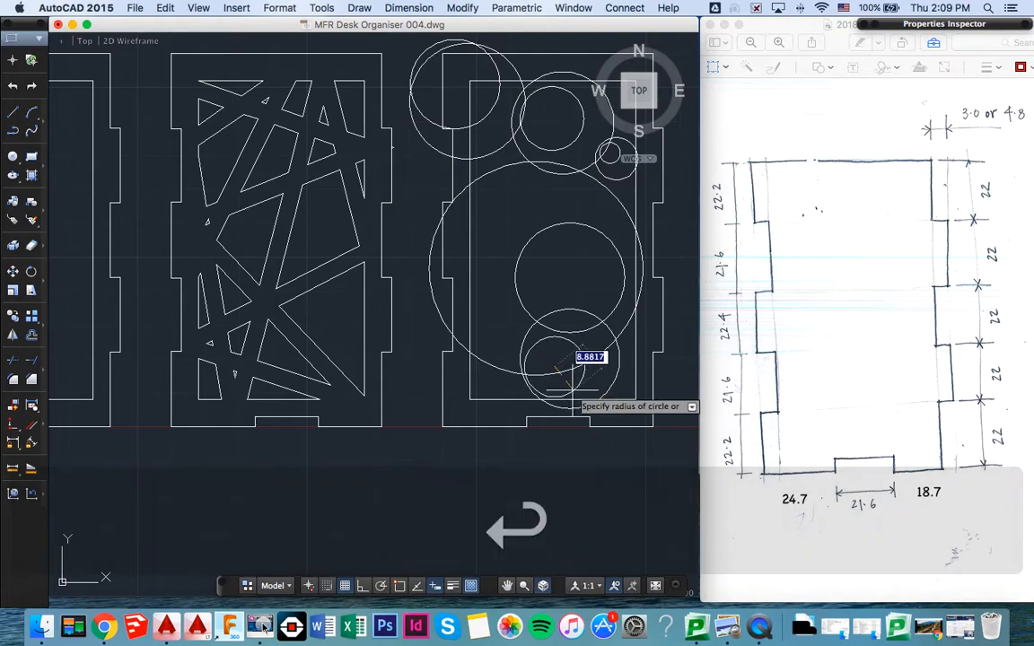
click(567, 384)
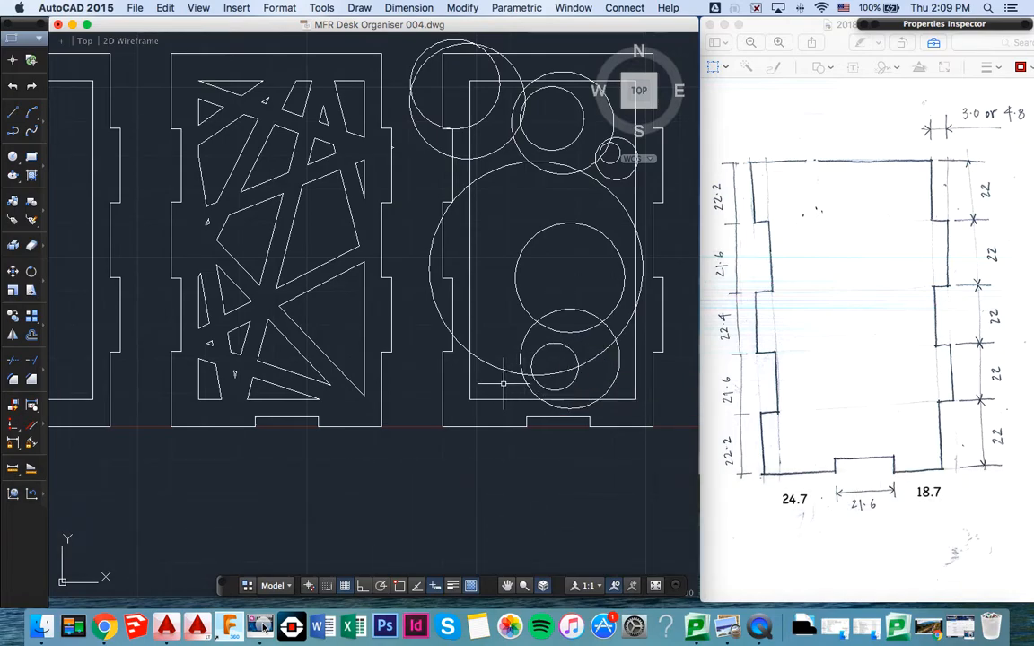
- Draw a small circle over the lower left corner of the third panel's inner frame
text(c)
key(Return)
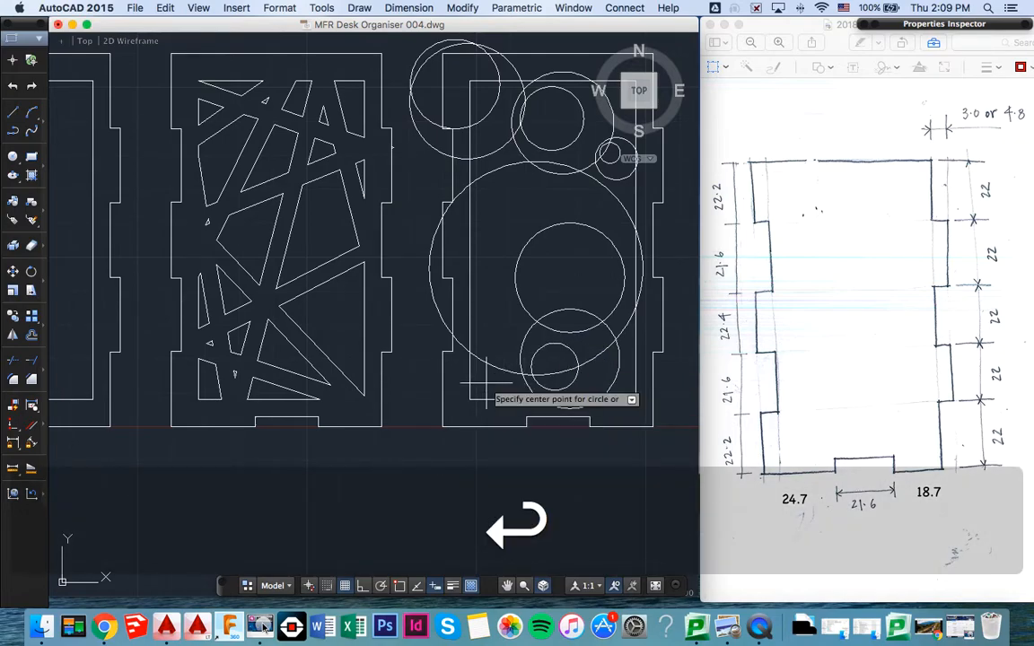
click(460, 392)
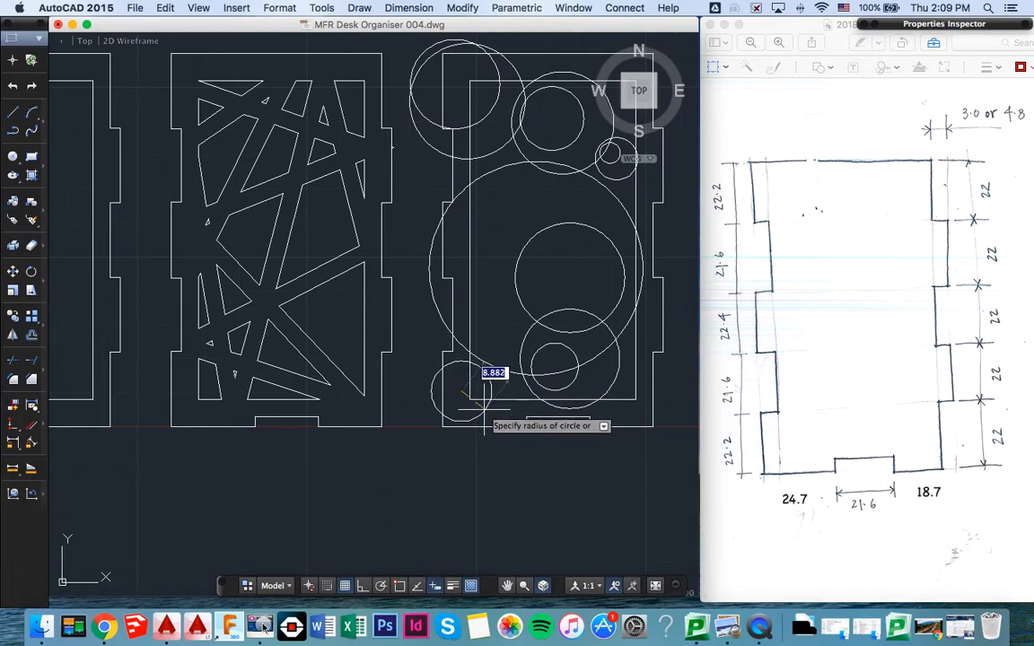
click(483, 395)
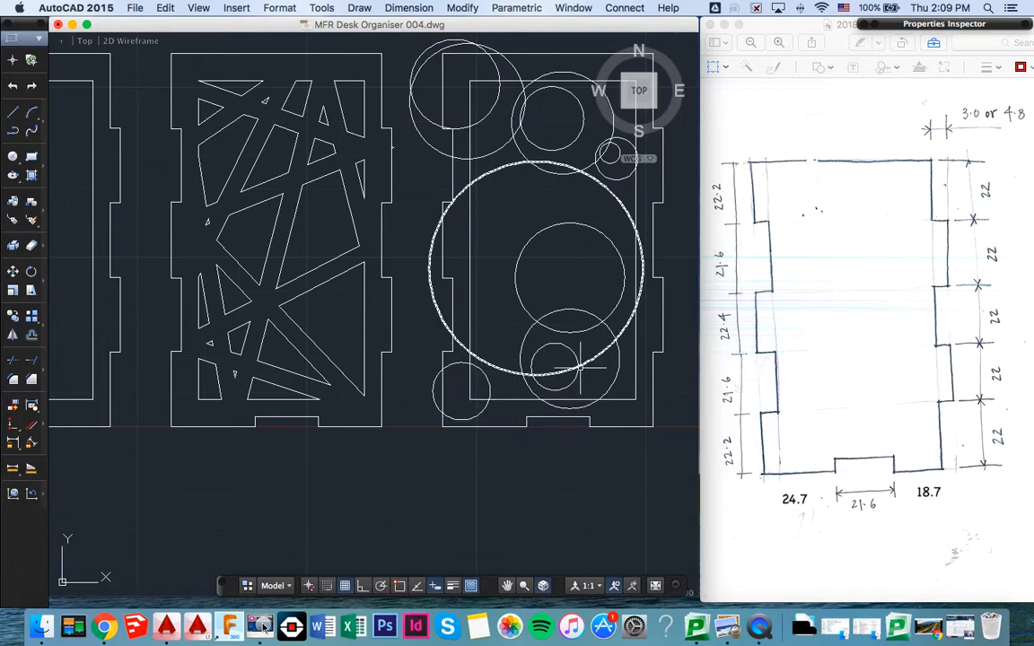
middle_drag(483, 395, 475, 401)
middle_drag(622, 334, 586, 374)
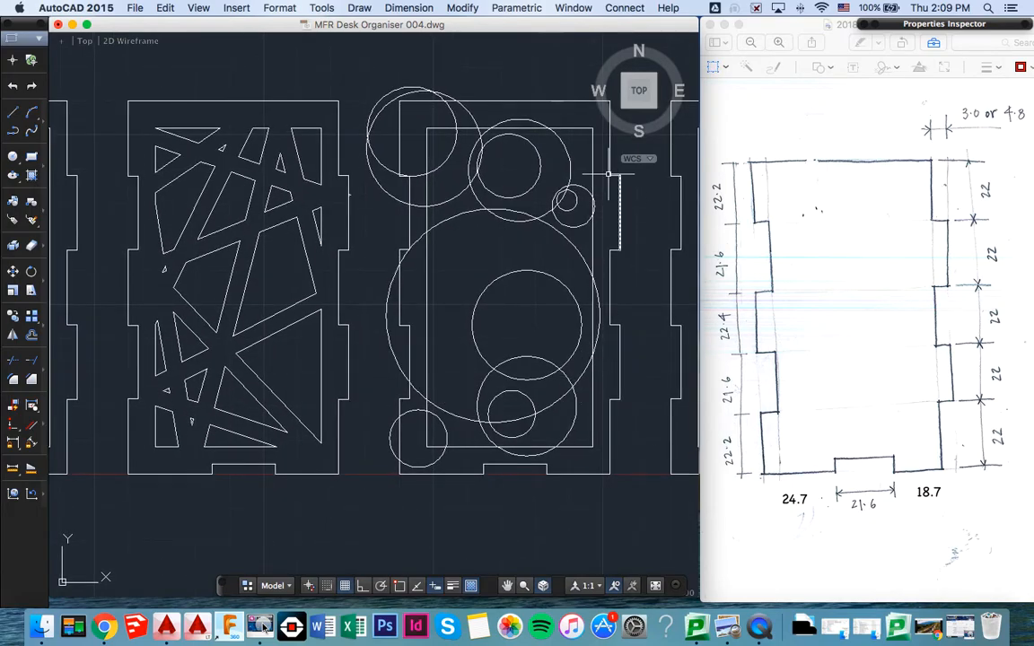
text(c)
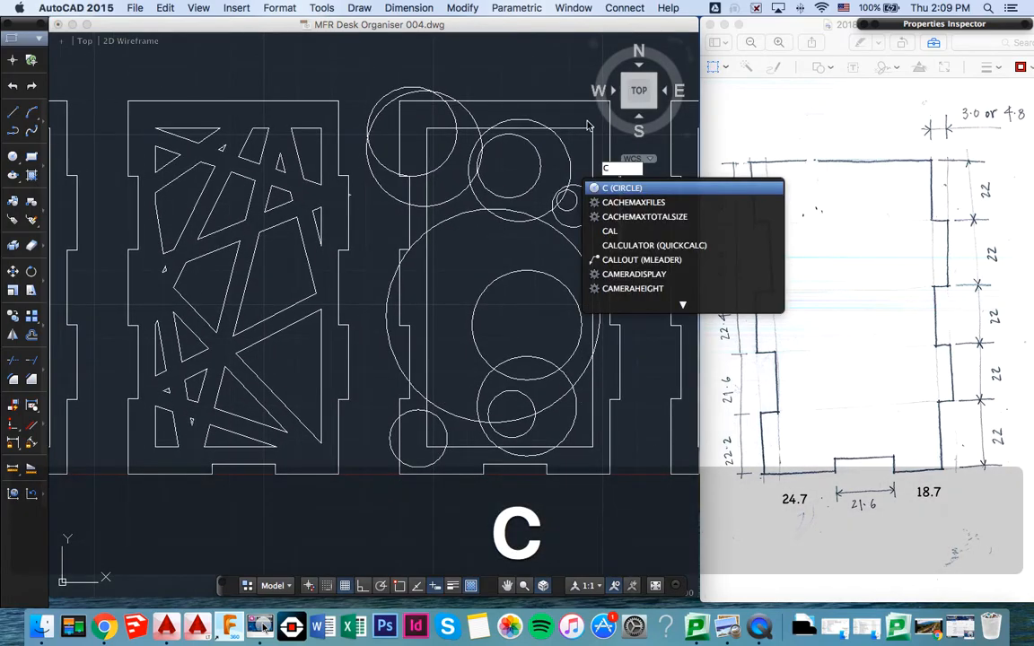
key(Return)
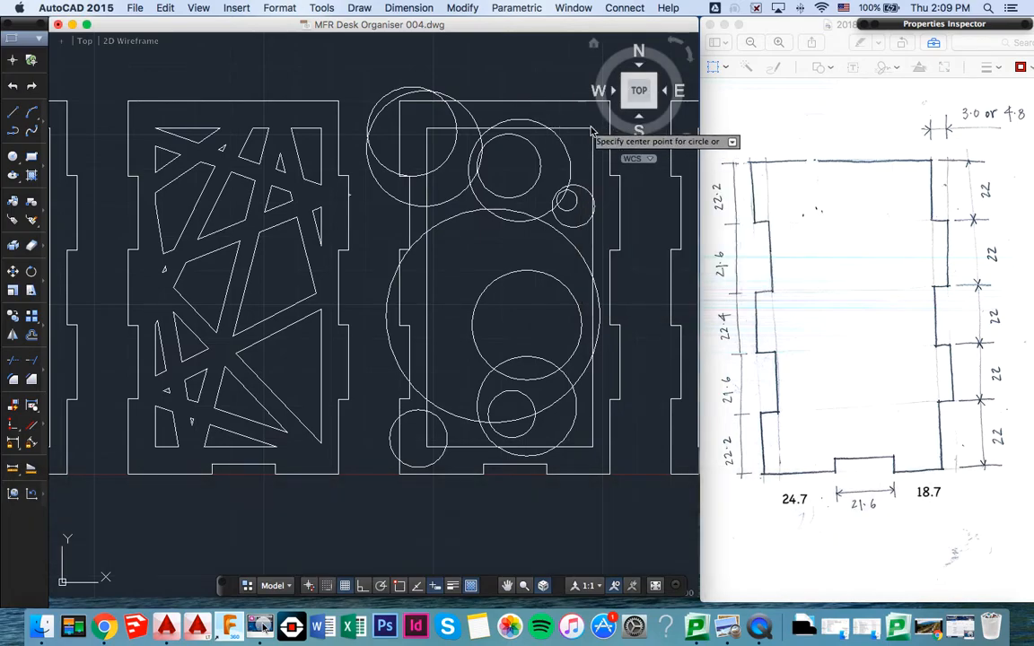
click(593, 140)
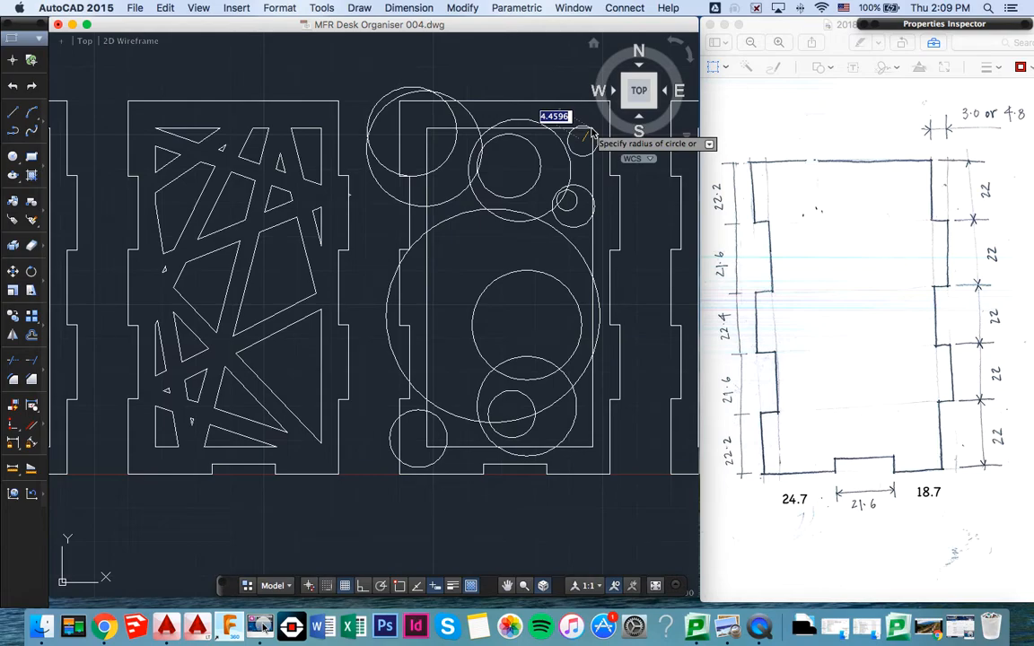
key(Escape)
- Draw a small circle centred near the upper right corner of the third panel's inner frame
scroll(588, 135, up, 4)
key(c)
key(Return)
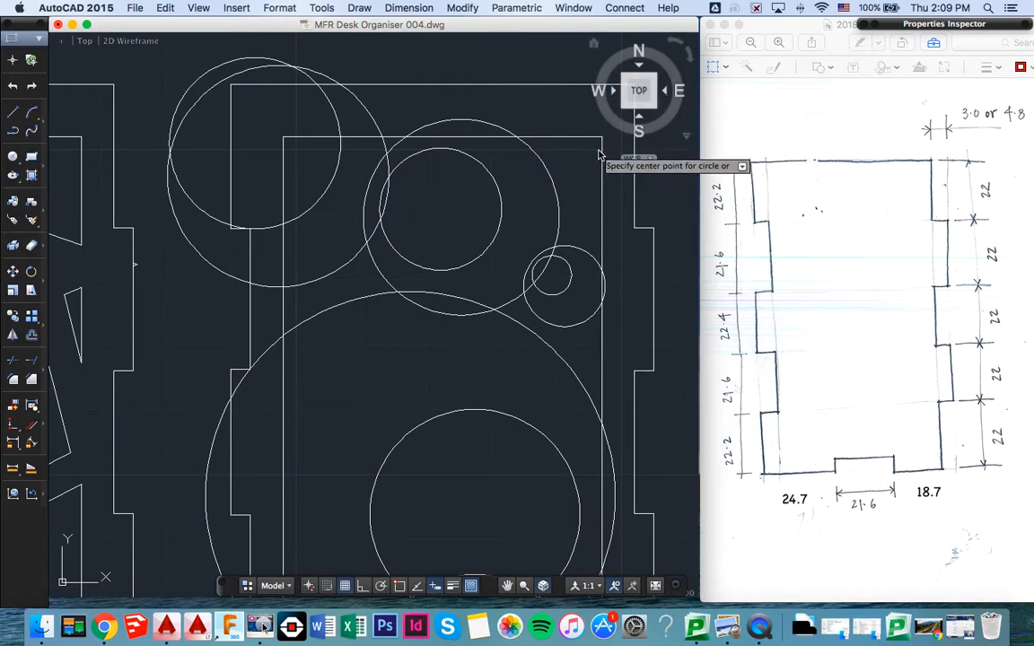
middle_drag(595, 147, 548, 163)
click(556, 150)
click(547, 183)
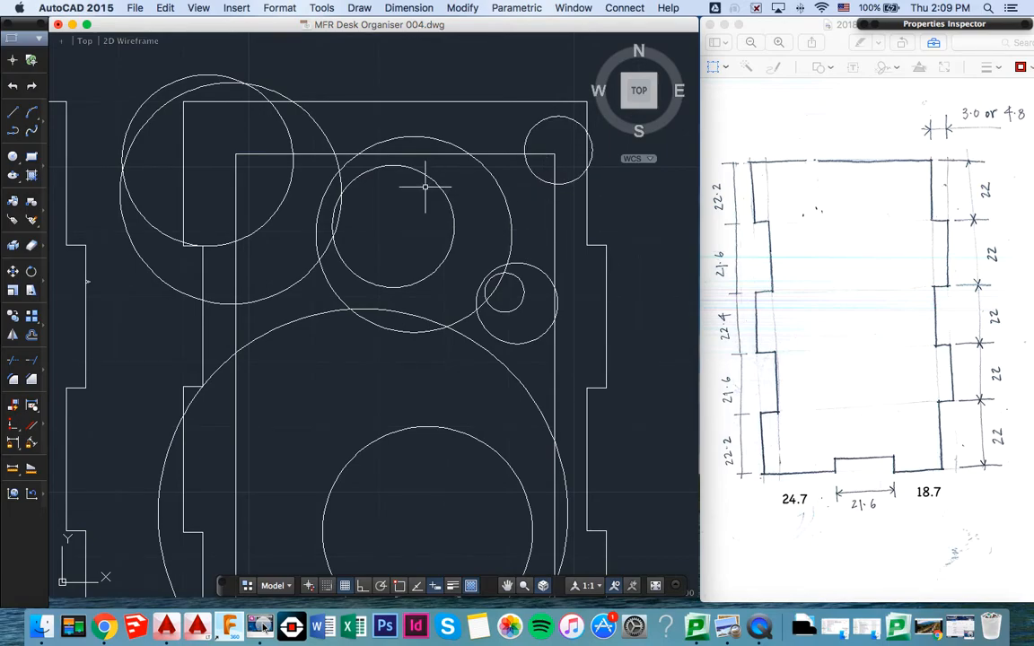
- Trim the inner frame segments inside the circles and the large and lower left circles' arcs outside it, using the whole third panel as cutting edges
scroll(313, 208, down, 5)
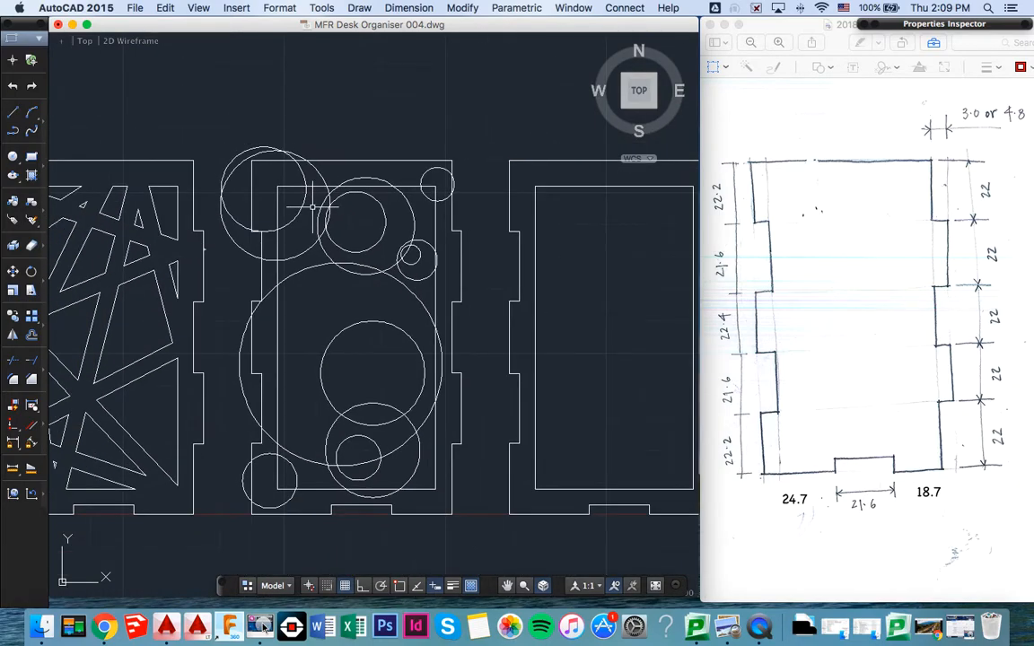
text(trim)
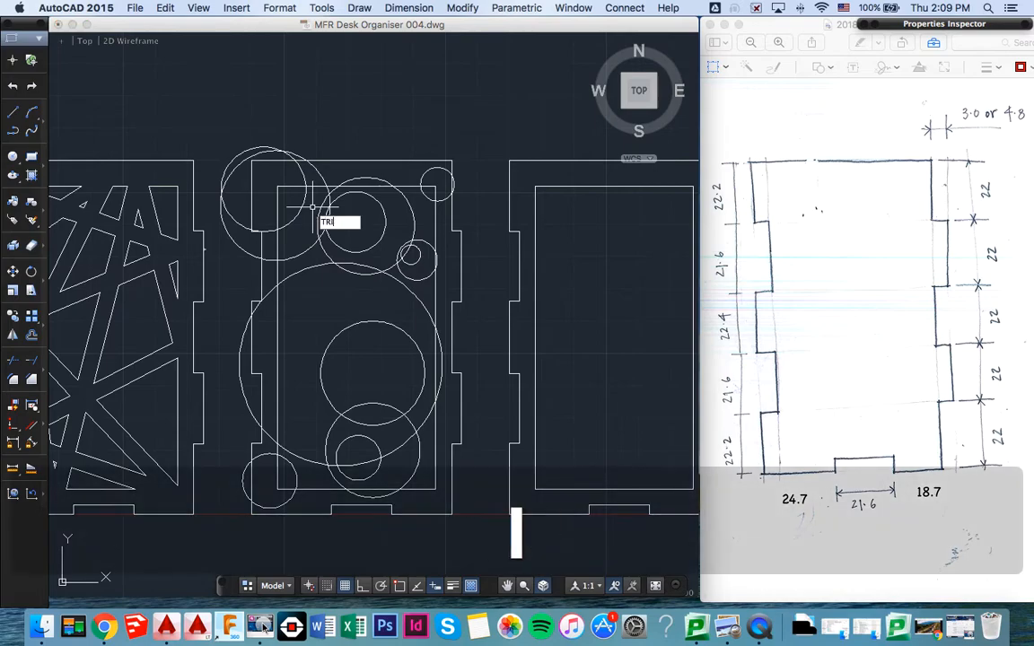
key(Return)
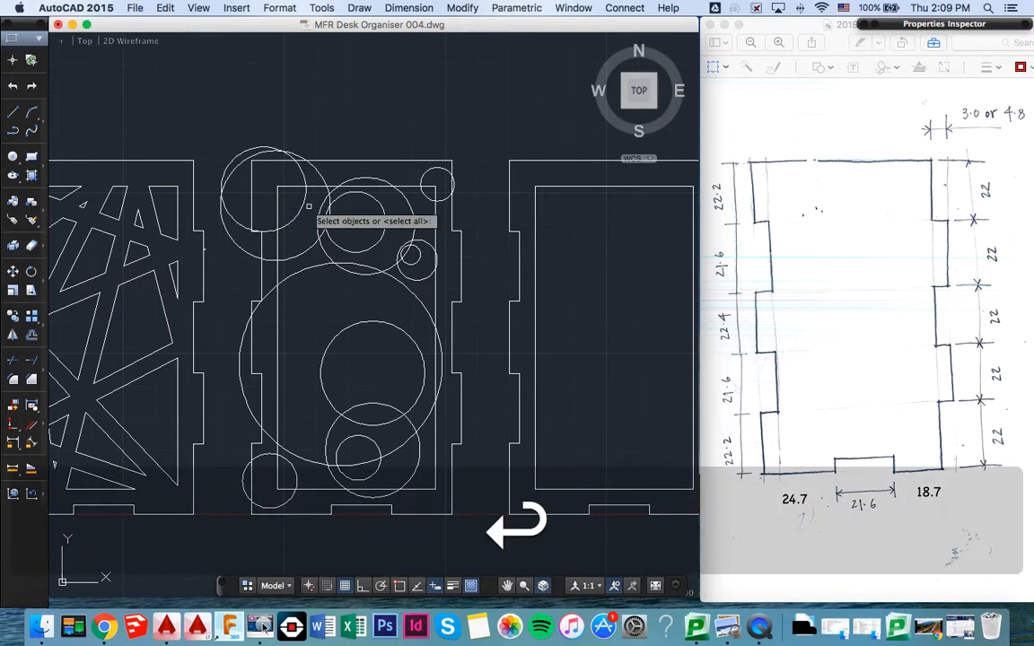
click(205, 131)
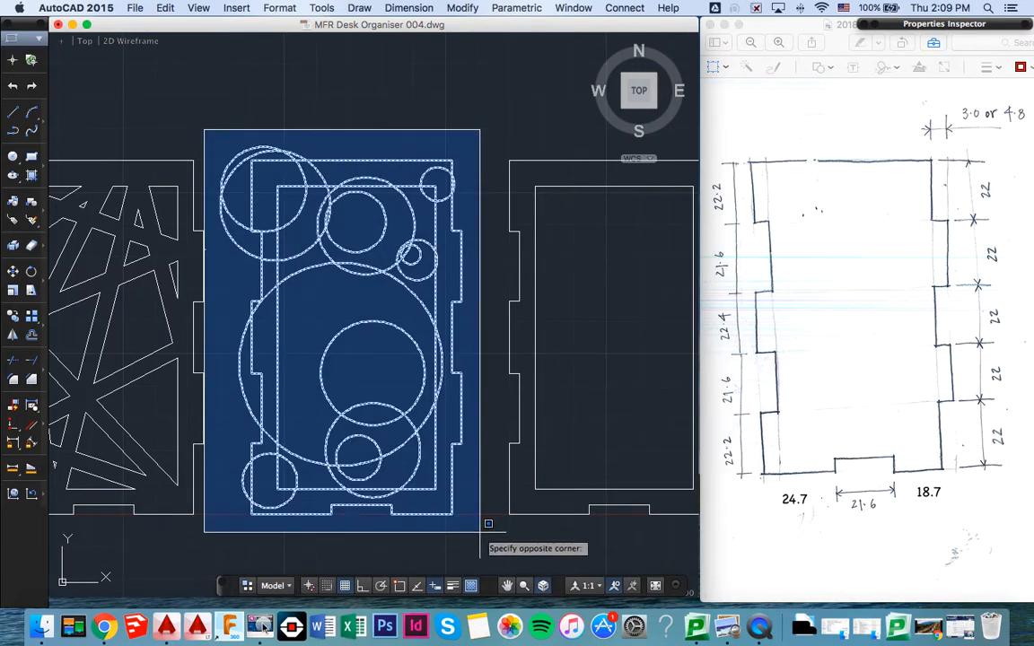
click(478, 492)
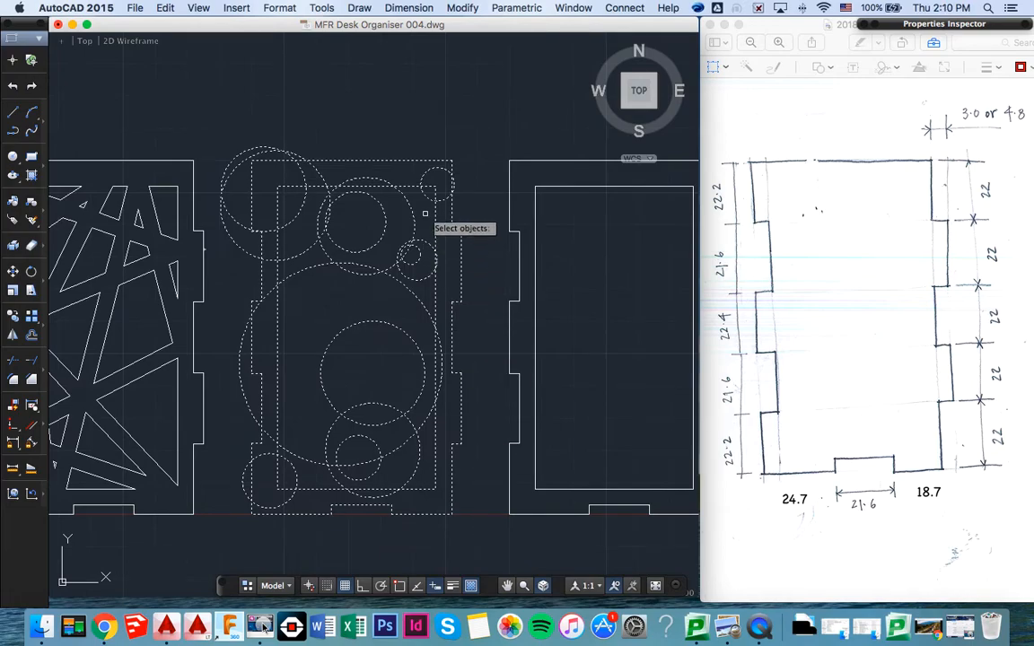
key(Return)
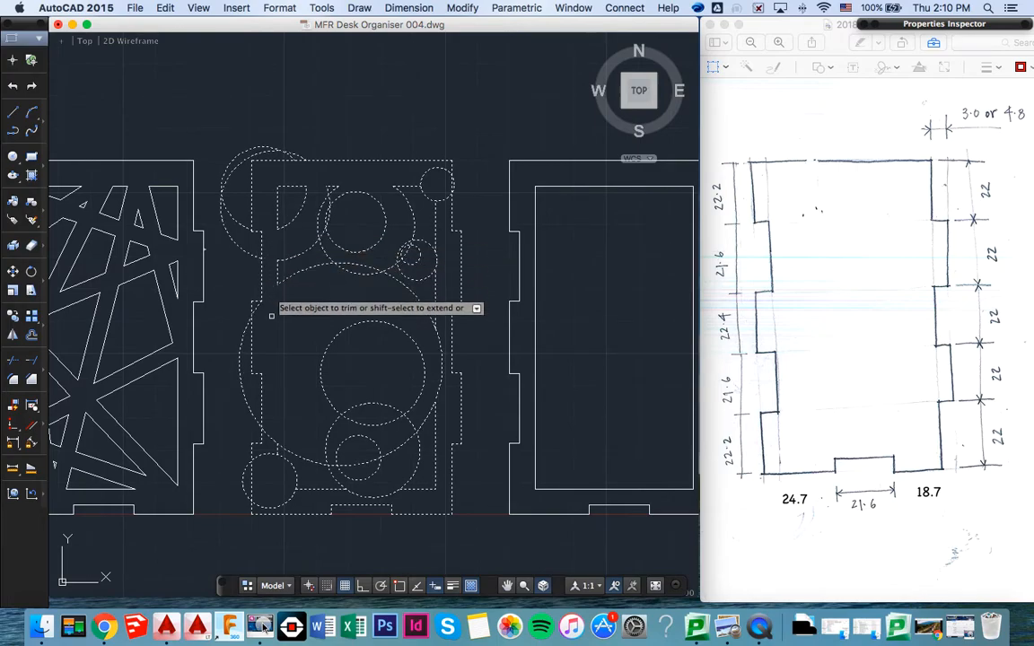
click(268, 455)
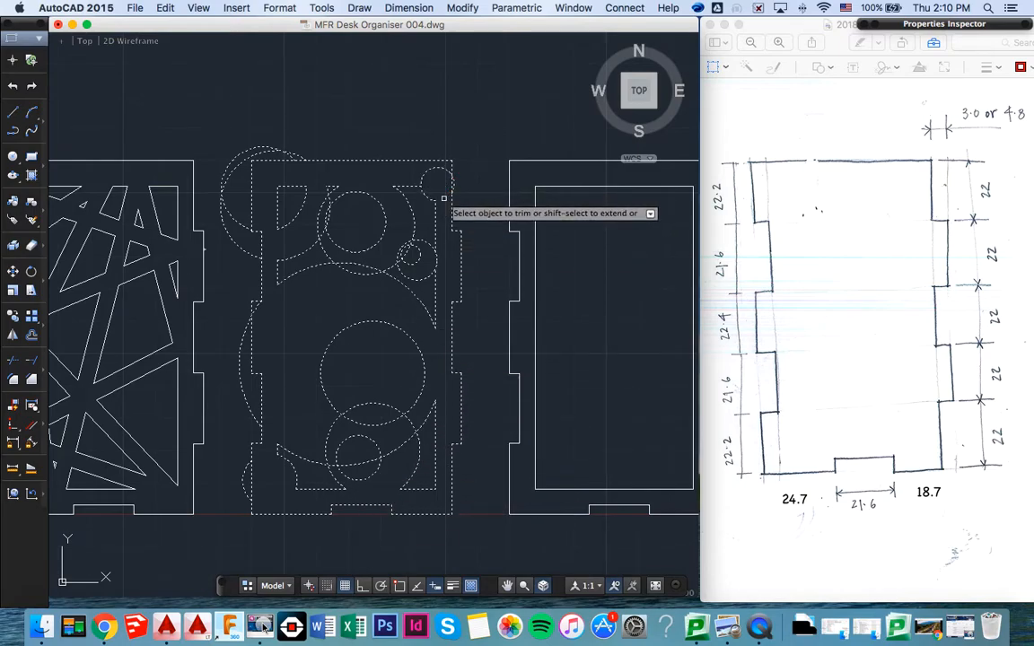
- Trim the upper right circle's arc outside the inner frame, and the overlap where the small circle crosses the frame's right edge
click(444, 199)
click(428, 172)
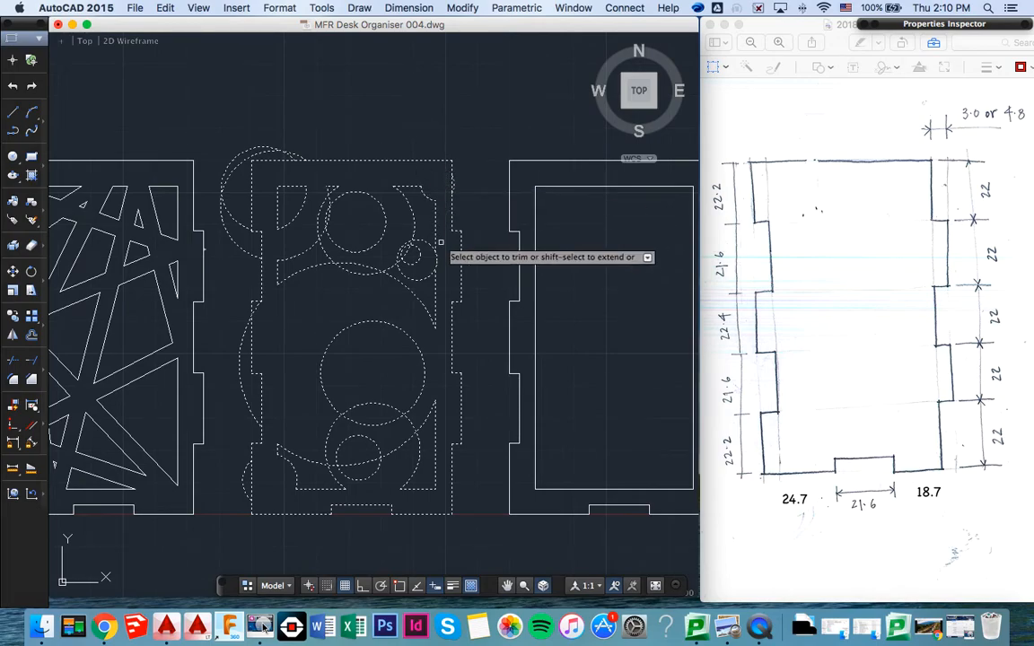
scroll(441, 242, up, 3)
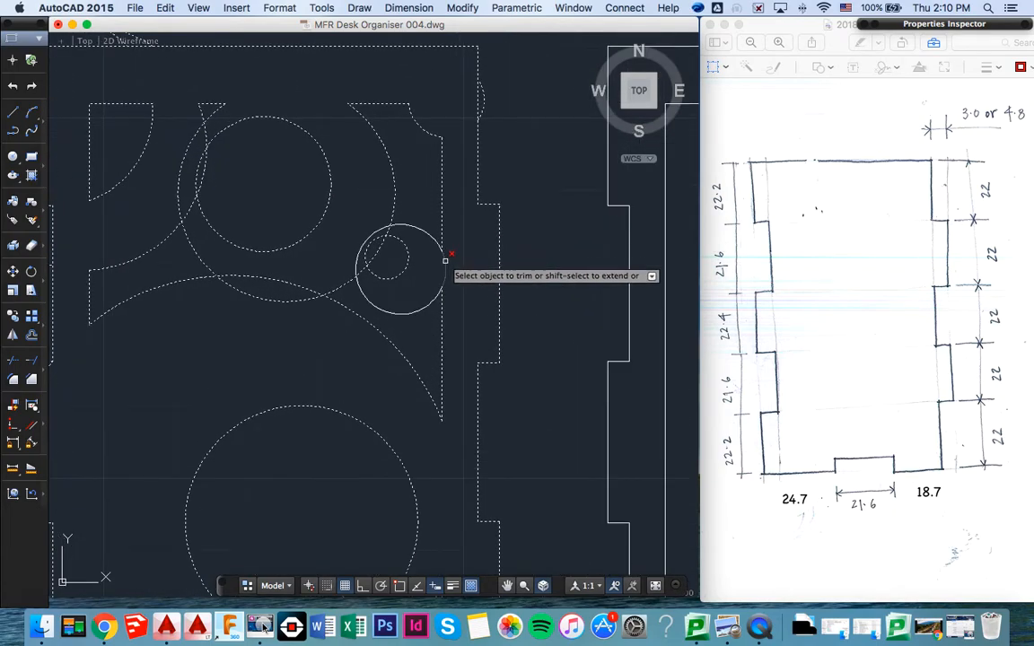
scroll(446, 267, down, 3)
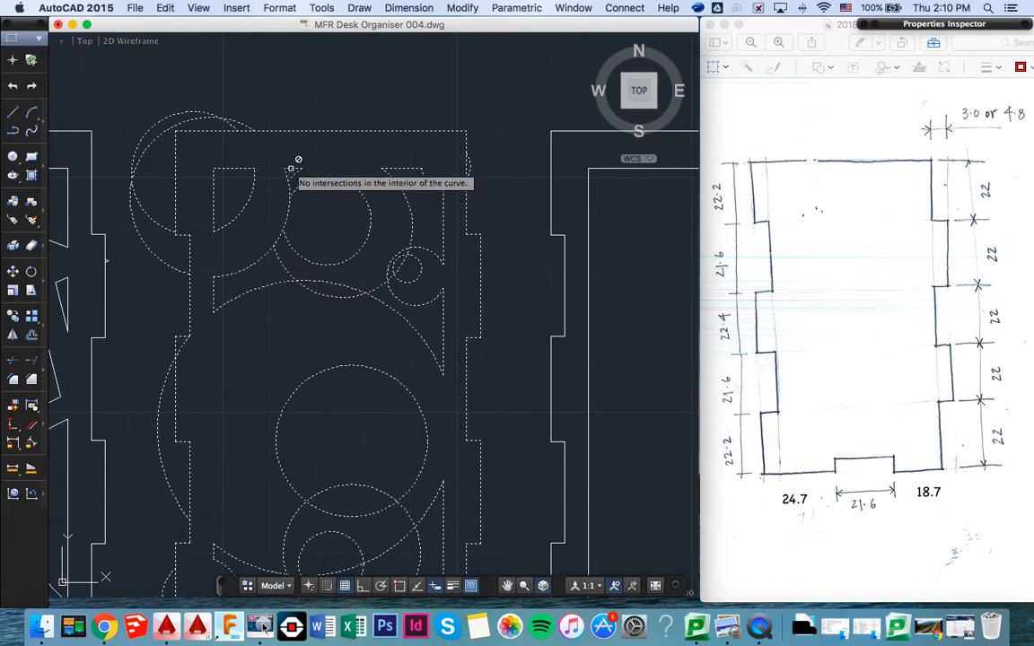
- Trim the overlapping arcs where the third panel's upper circles cross each other and the largest circle's upper edge
click(285, 175)
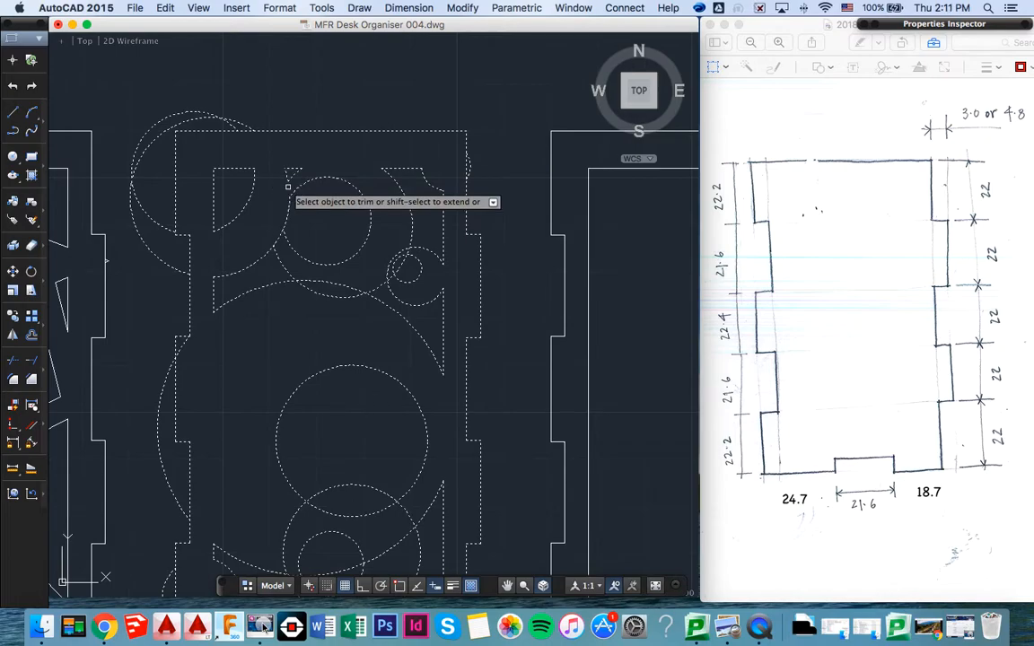
click(279, 238)
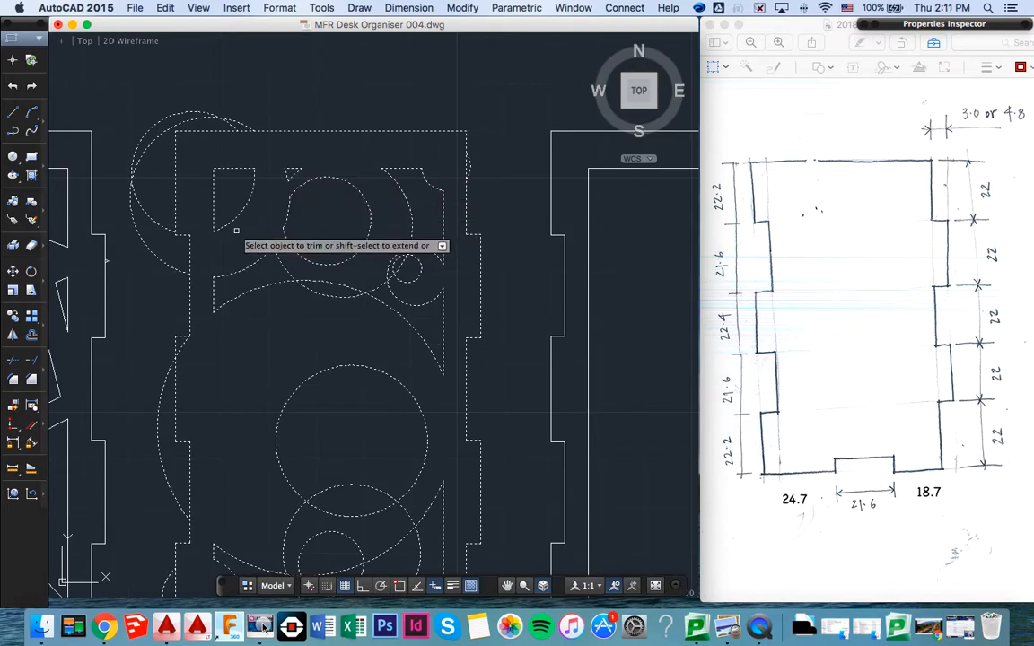
click(392, 277)
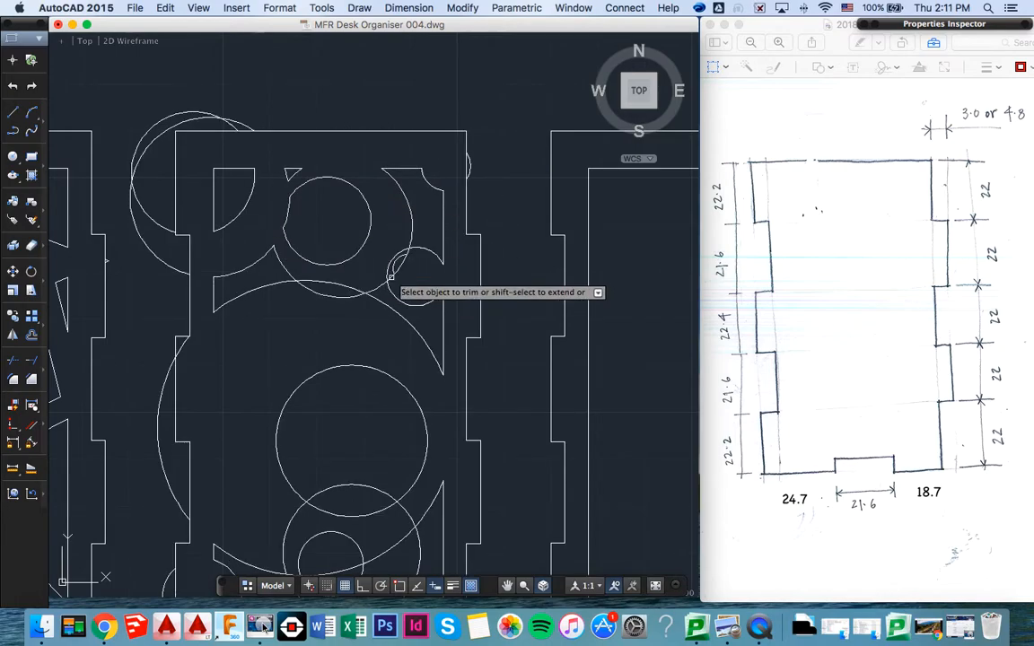
key(super+z)
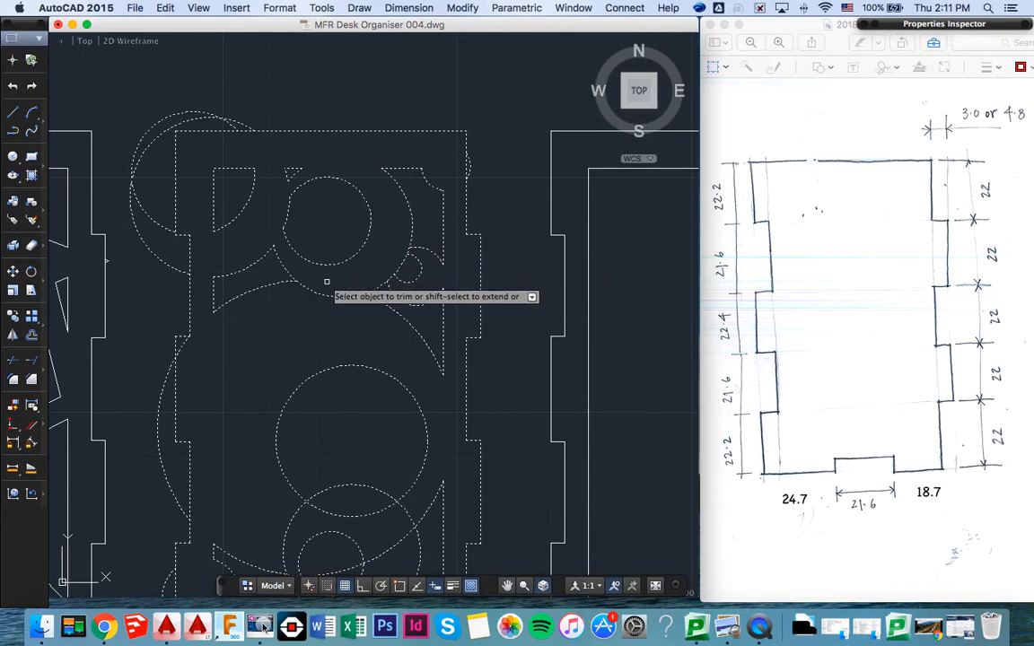
- Trim the overlapping arcs of the lower circles, notching the middle circle's underside and leaving a crescent in the smallest one
scroll(327, 305, down, 5)
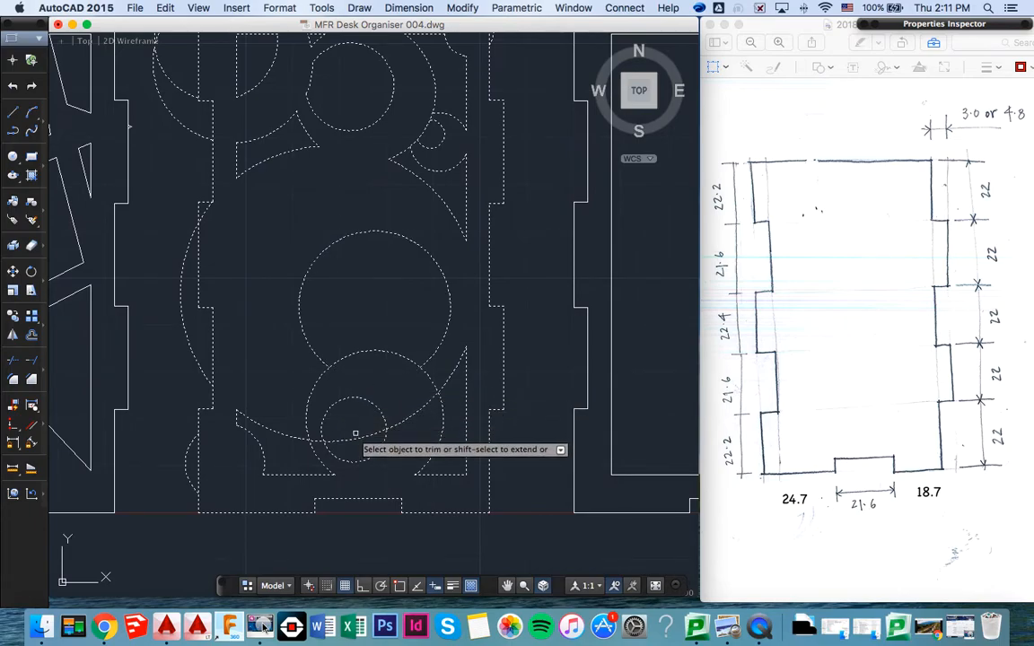
key(super+z)
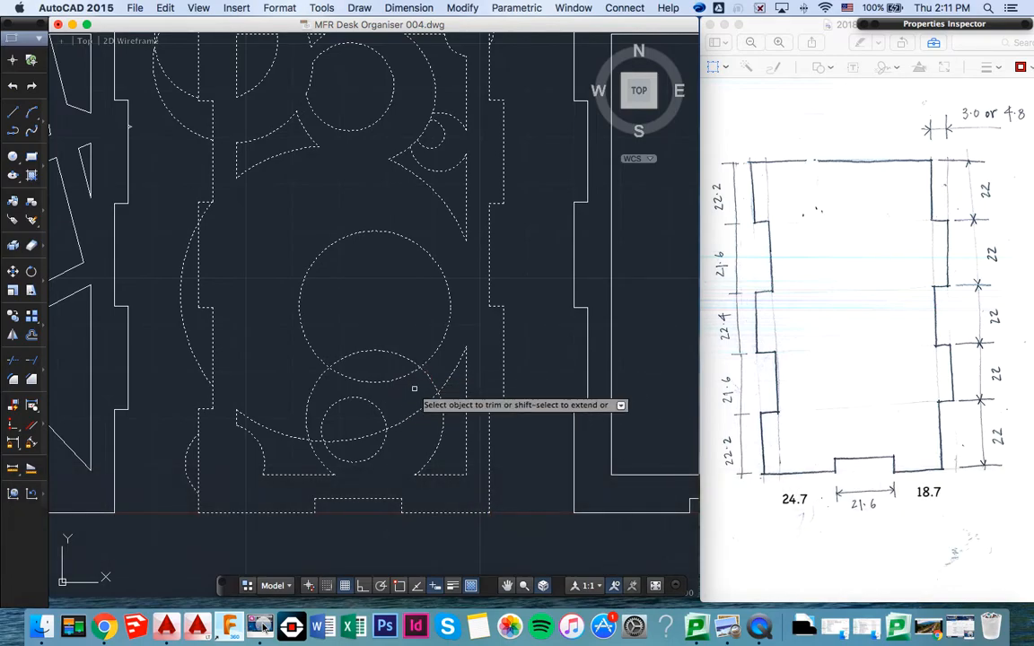
click(392, 377)
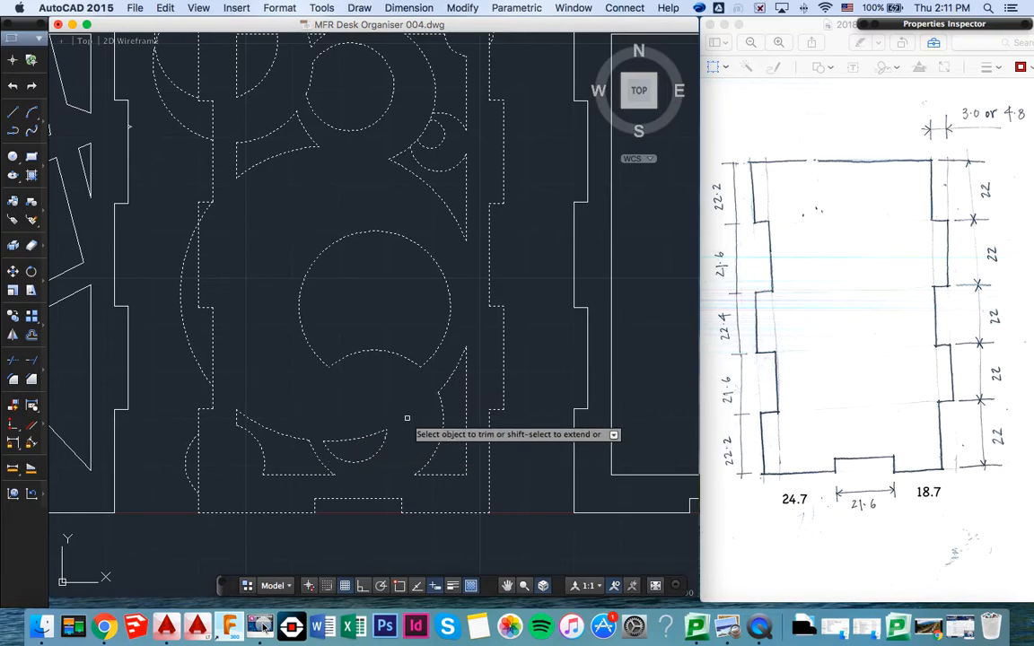
scroll(407, 418, up, 3)
scroll(407, 418, down, 1)
scroll(406, 418, up, 1)
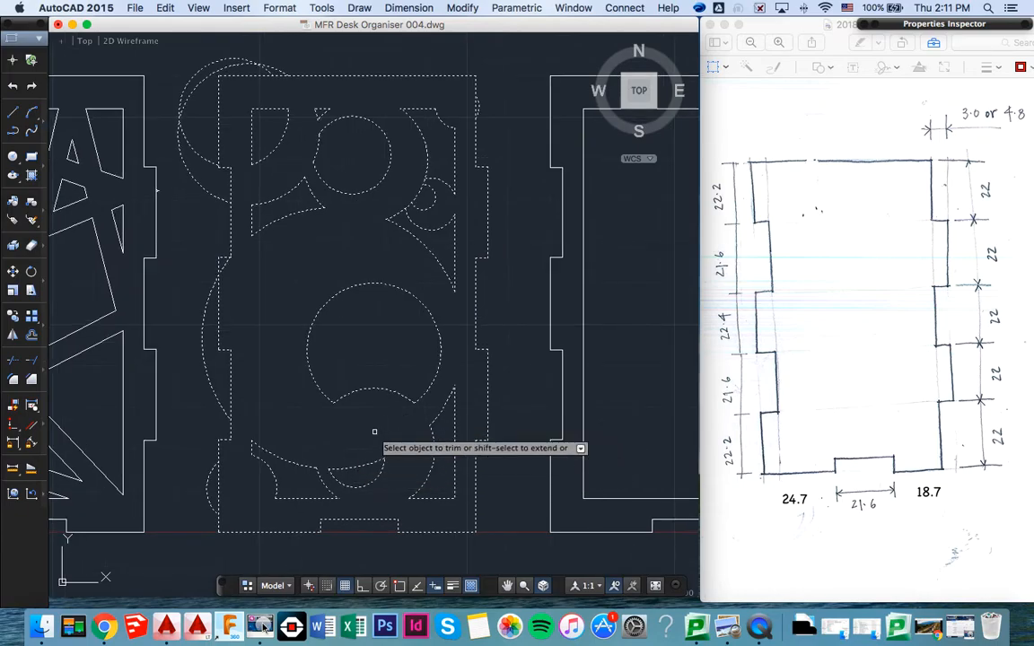
key(Return)
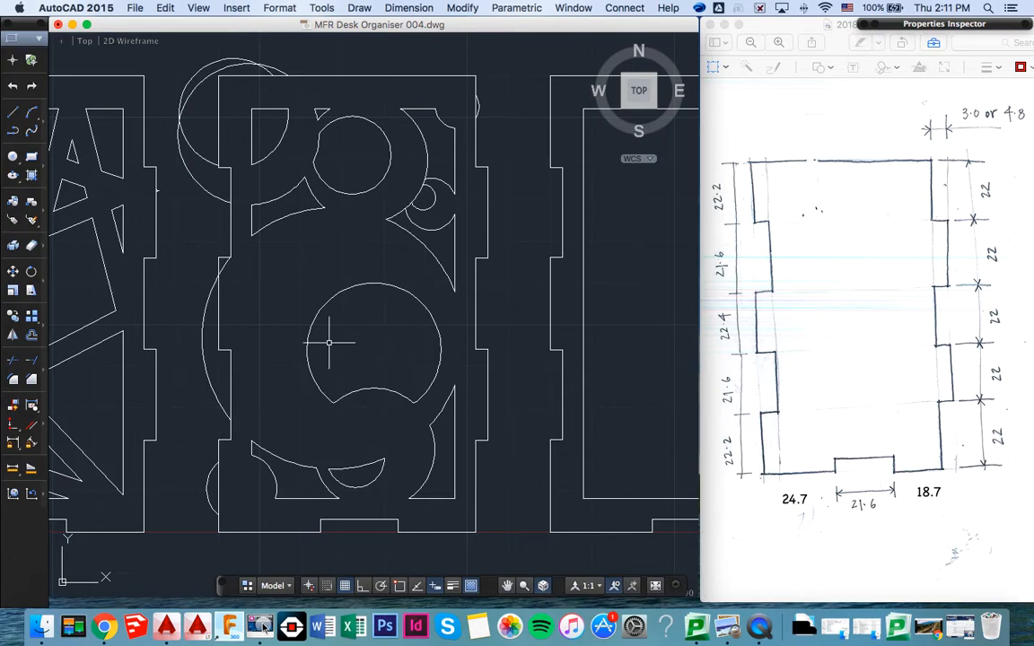
- Delete the leftover circle arcs outside the third panel's upper left corner and along its left edge
key(Escape)
click(194, 184)
key(BackSpace)
click(194, 155)
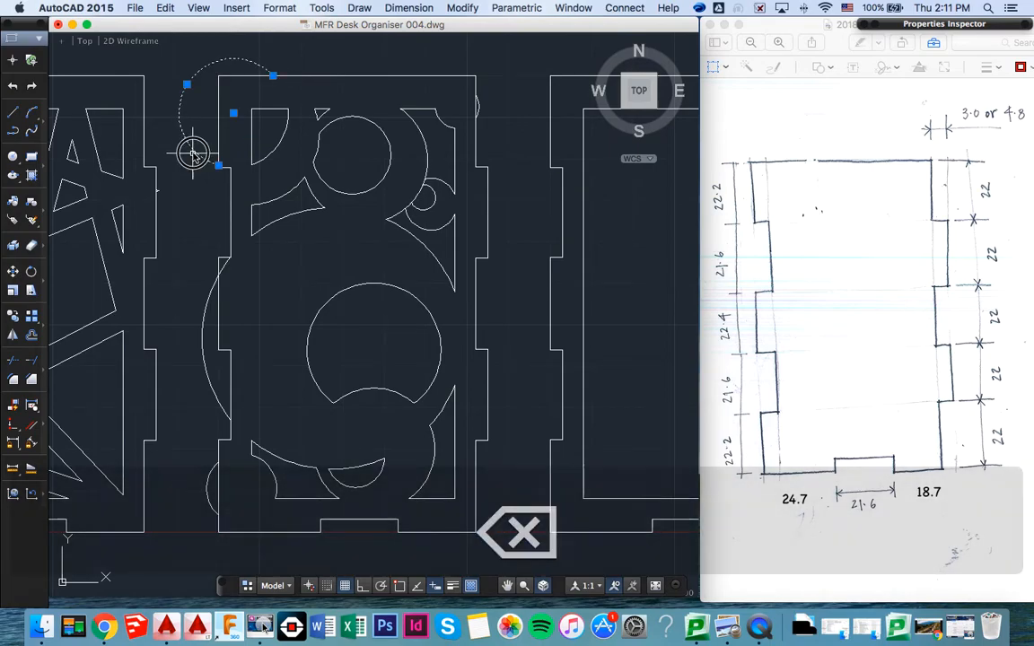
key(BackSpace)
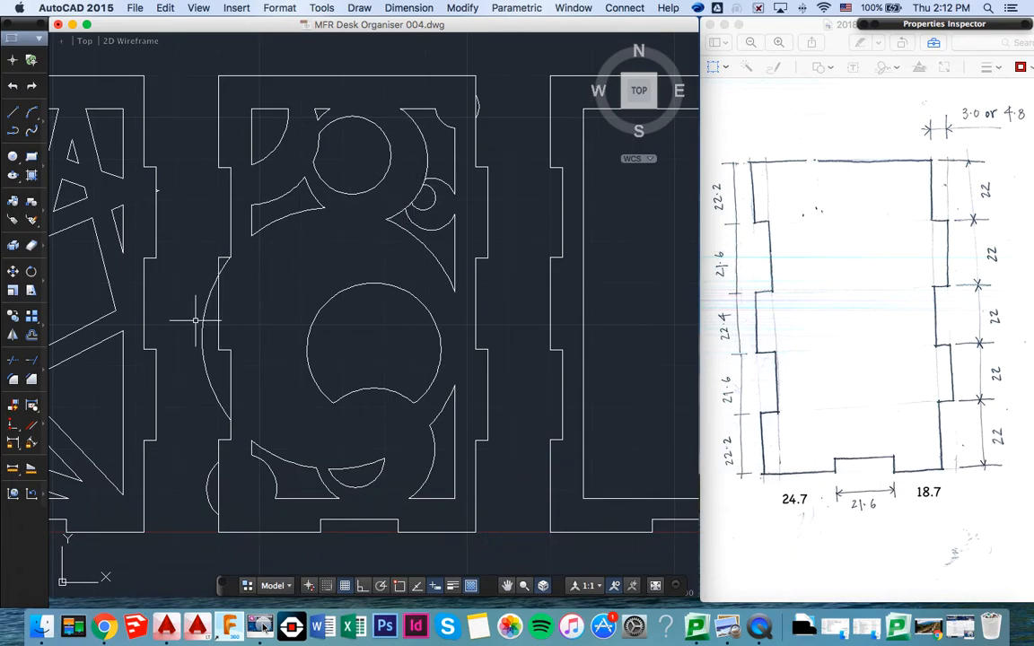
key(BackSpace)
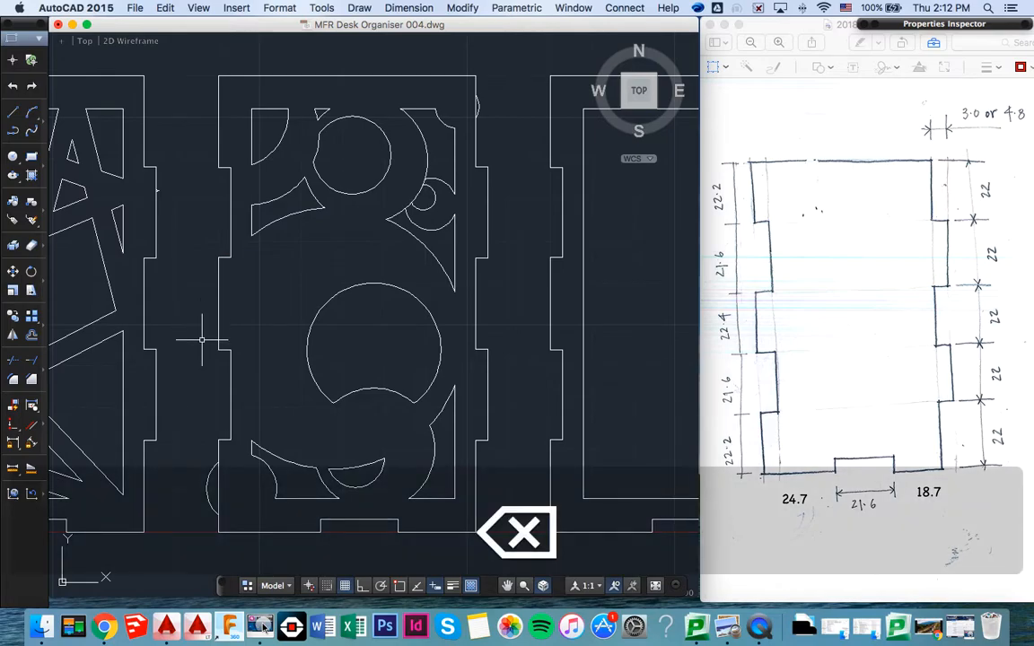
- Delete the leftover arcs outside the third panel's lower left corner and upper right edge
click(208, 490)
mouse_move(206, 492)
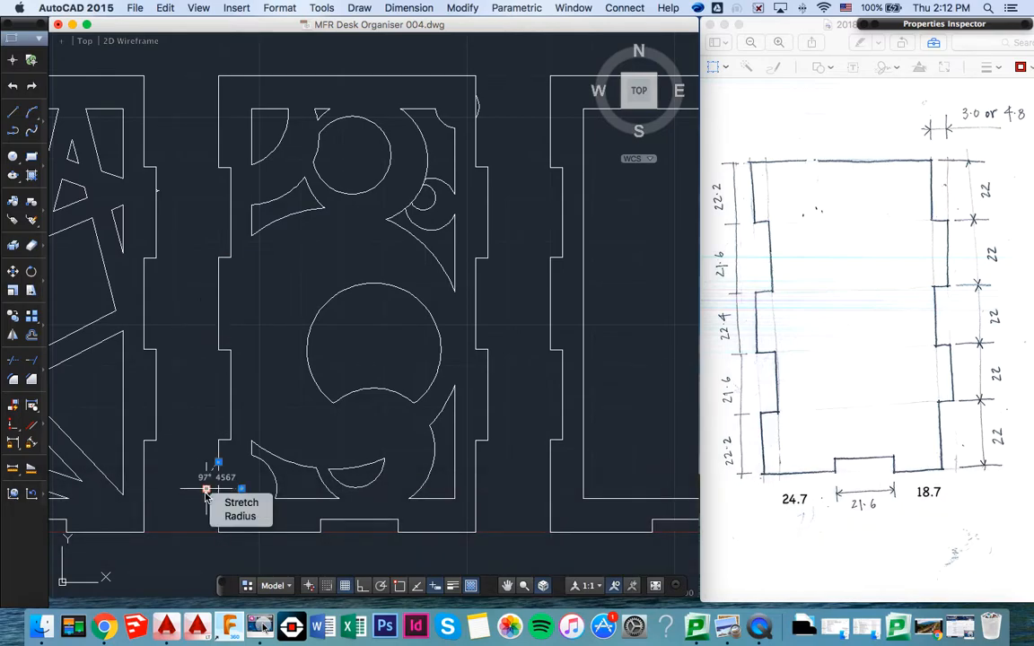
key(BackSpace)
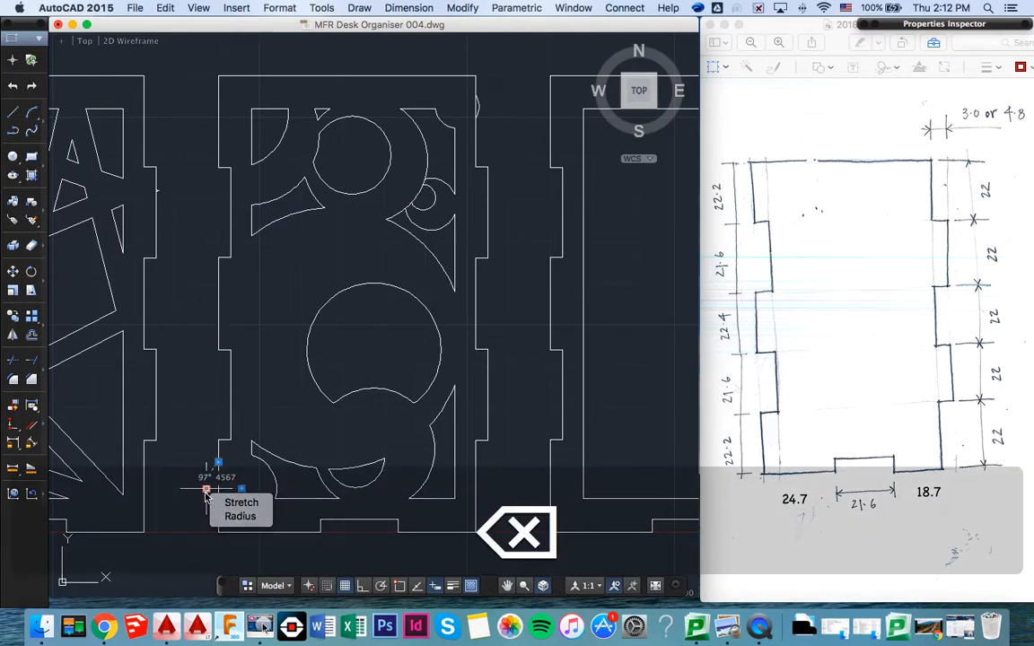
key(BackSpace)
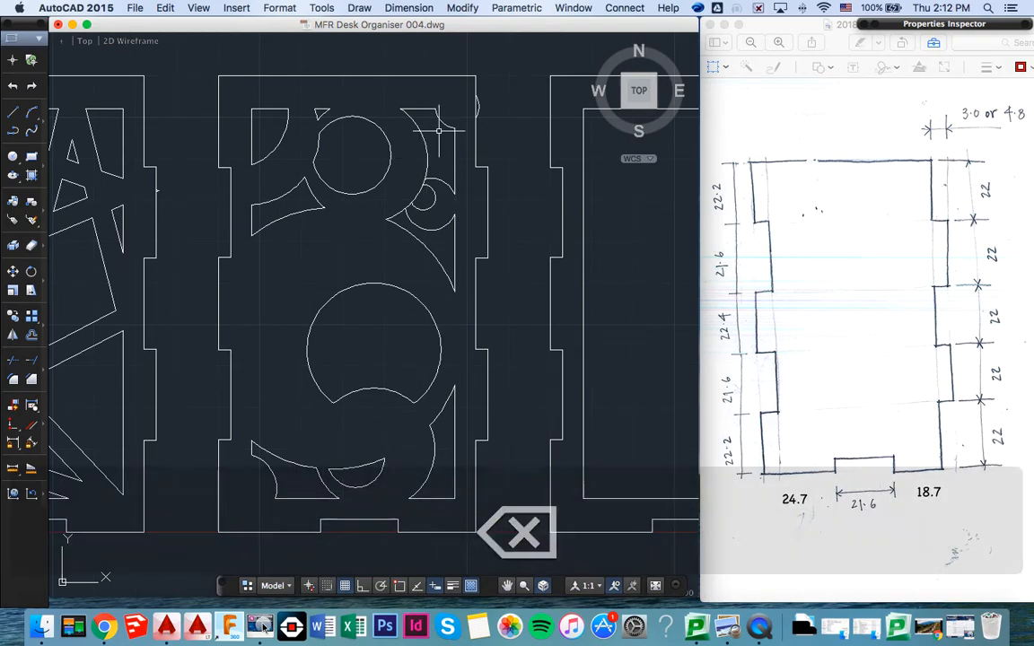
mouse_move(478, 106)
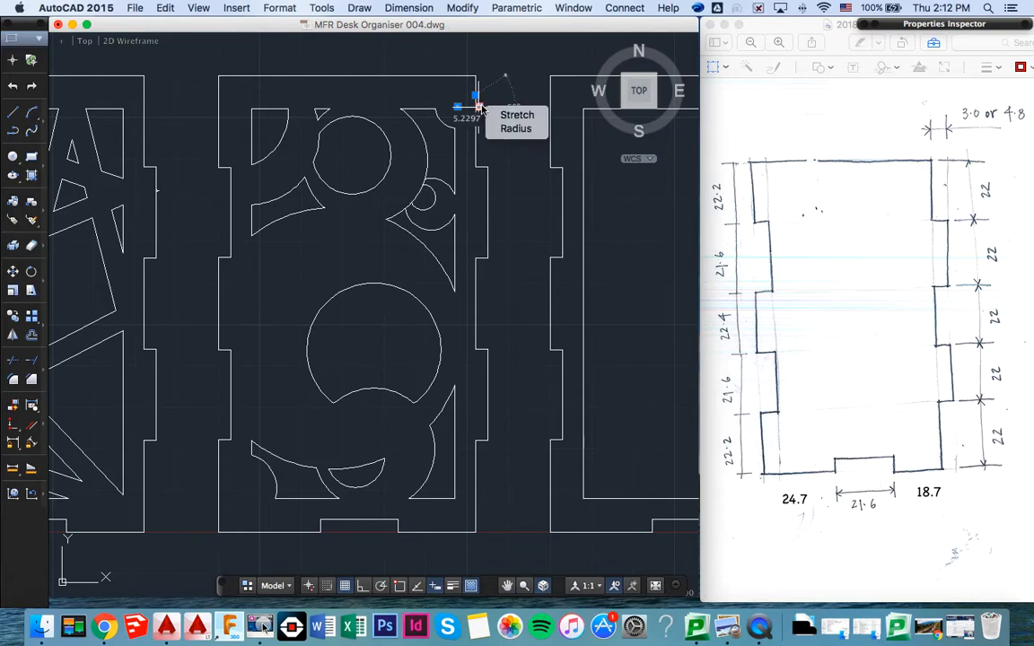
key(BackSpace)
key(BackSpace)
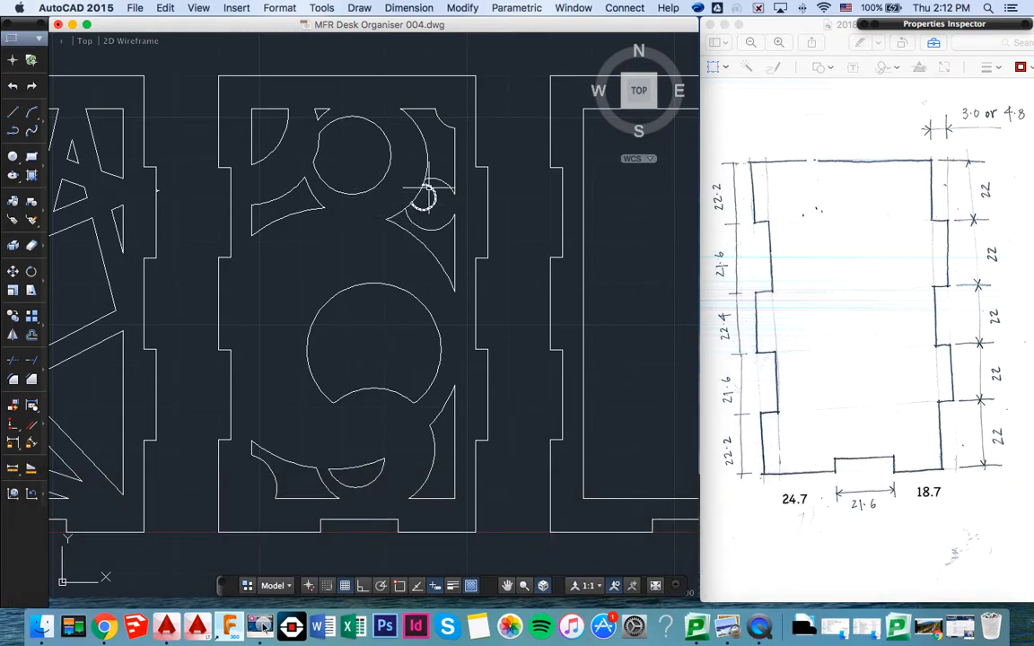
- Trim the upper circle's arc between the two nested small circles near the inner frame's right edge
text(TRIM)
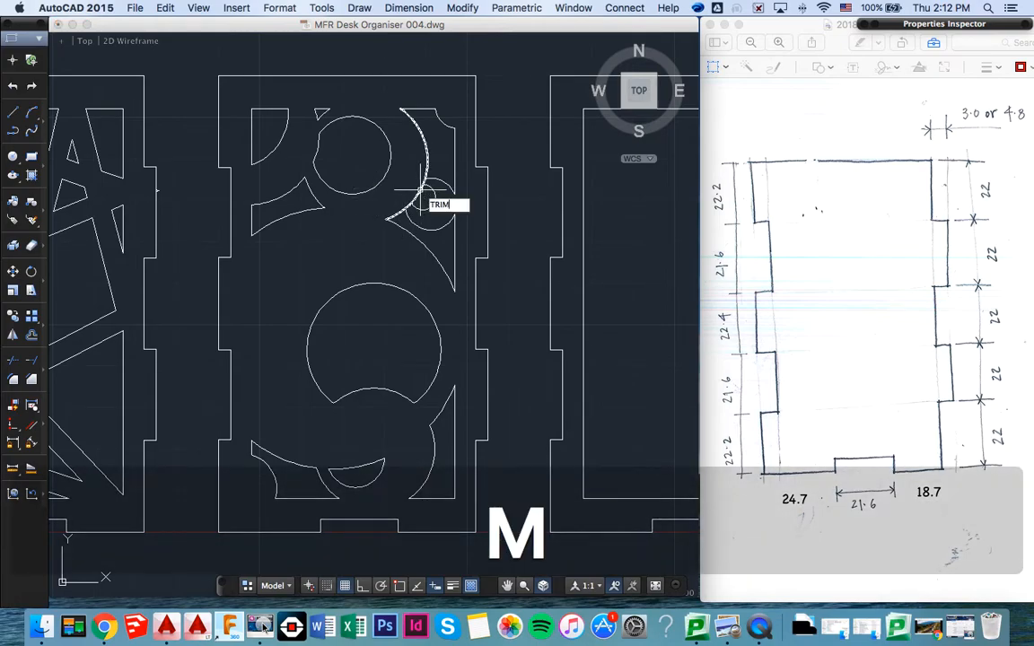
key(Return)
click(352, 55)
click(484, 249)
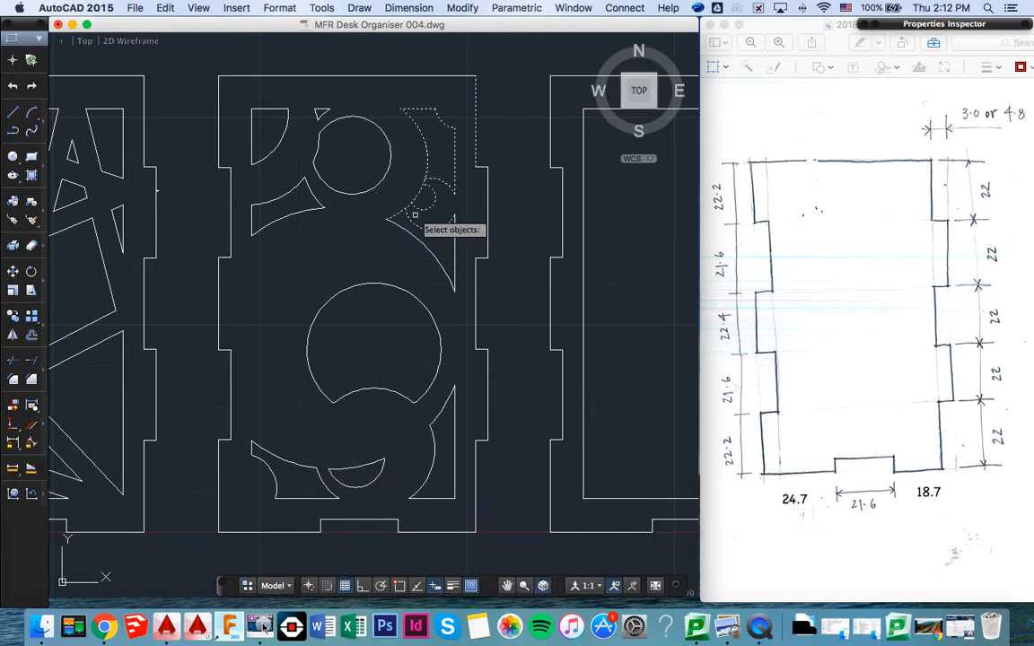
scroll(414, 215, up, 3)
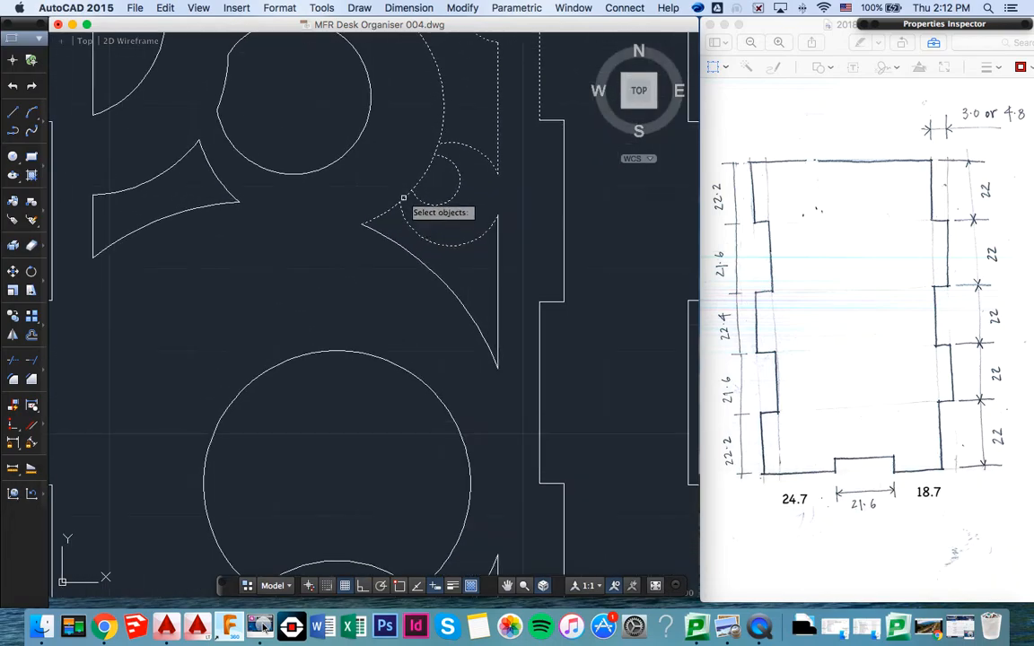
key(Return)
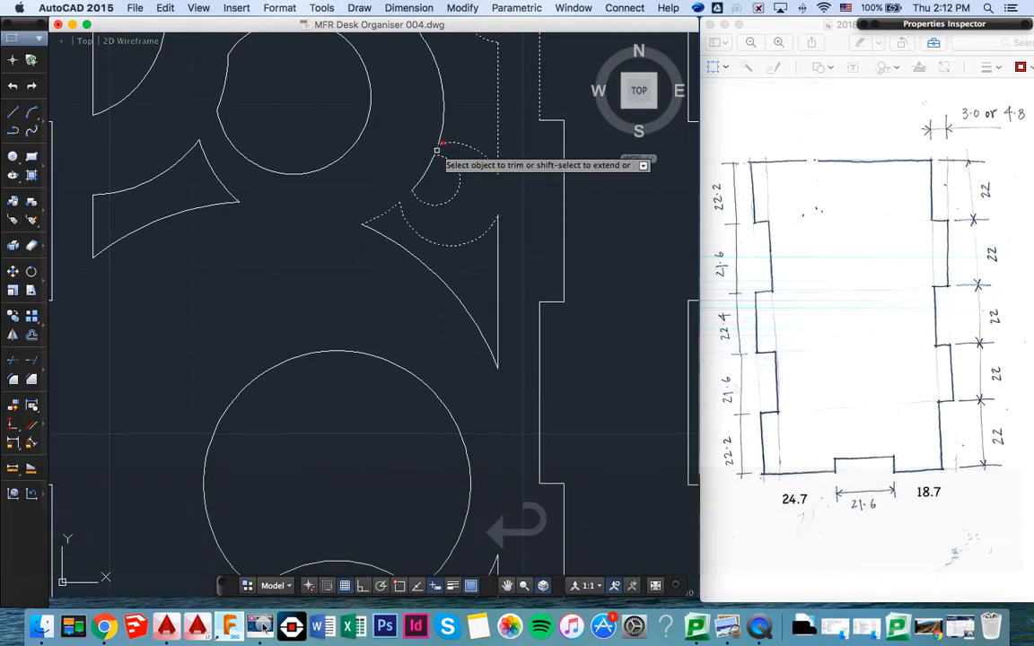
scroll(427, 182, down, 3)
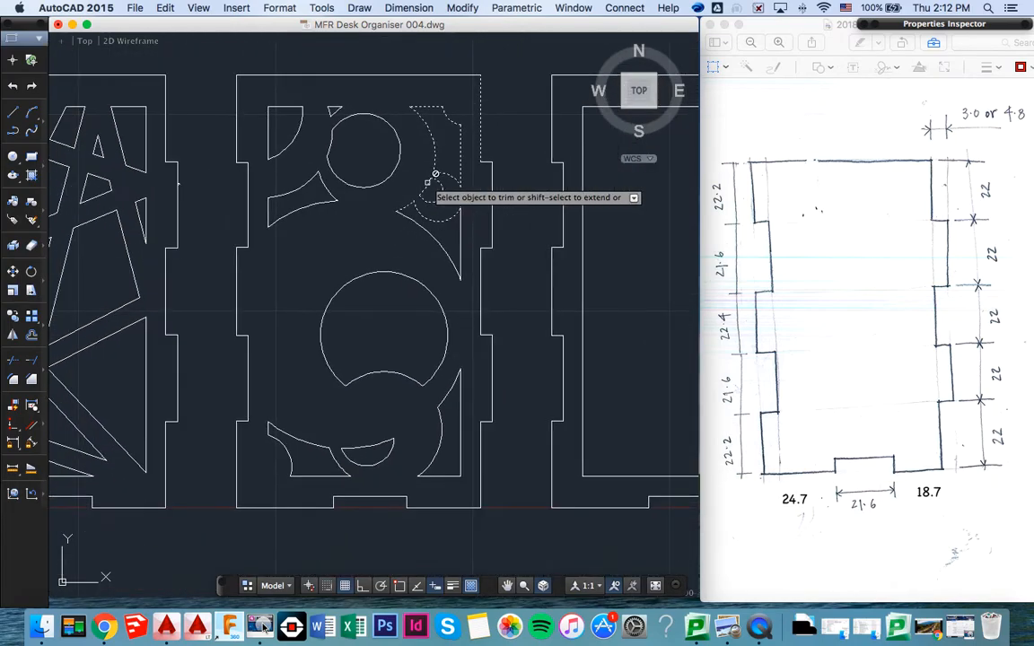
key(Return)
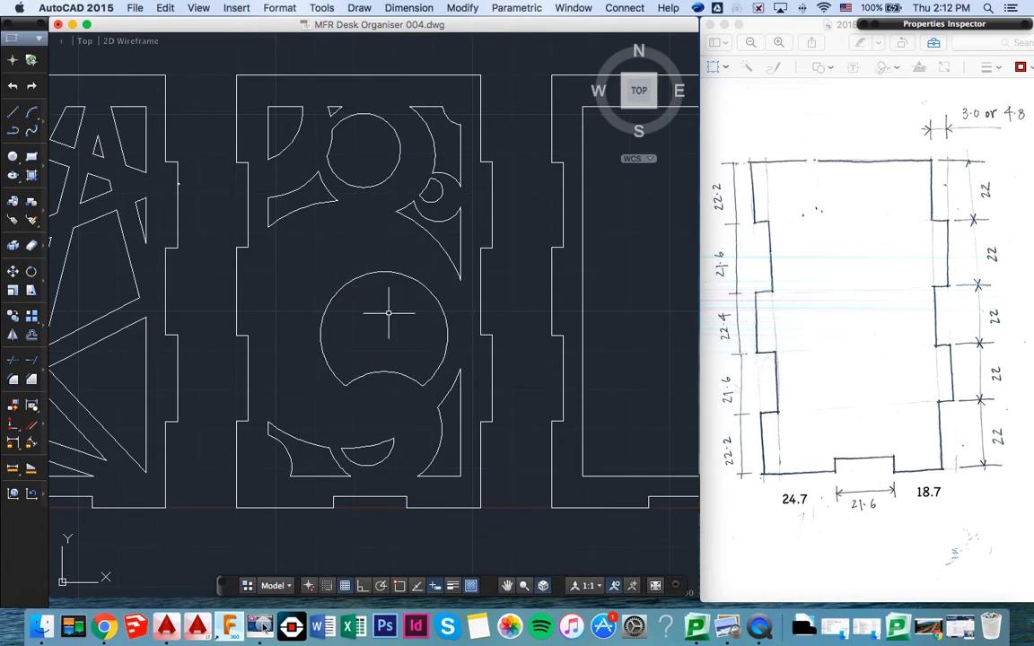
- Draw a small circle across the middle circle's upper left edge and a circle of about 19.4 radius enclosing it
text(c)
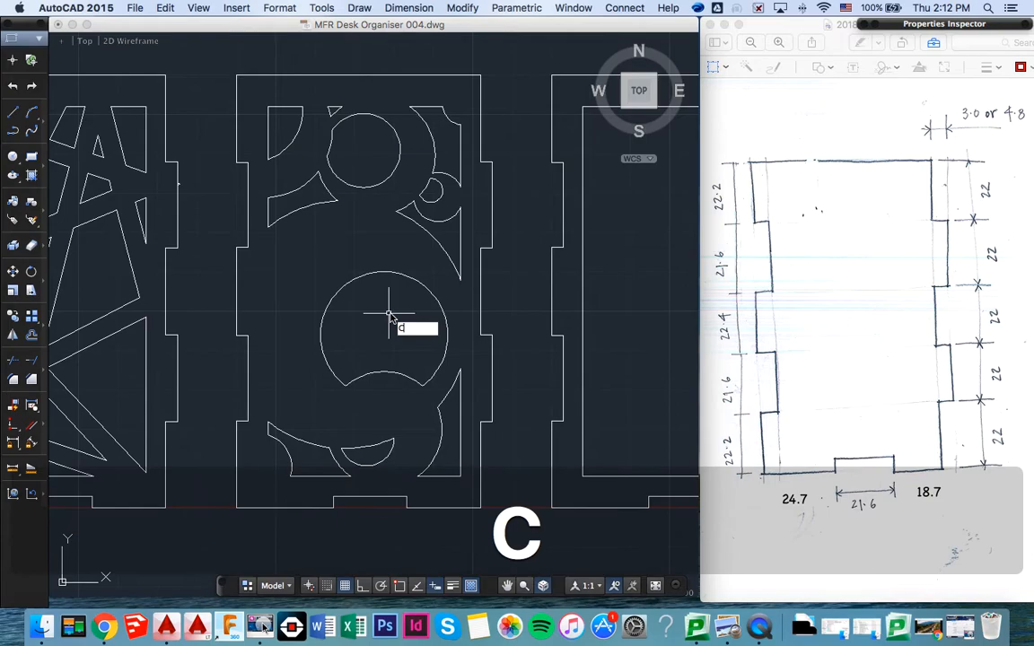
key(Return)
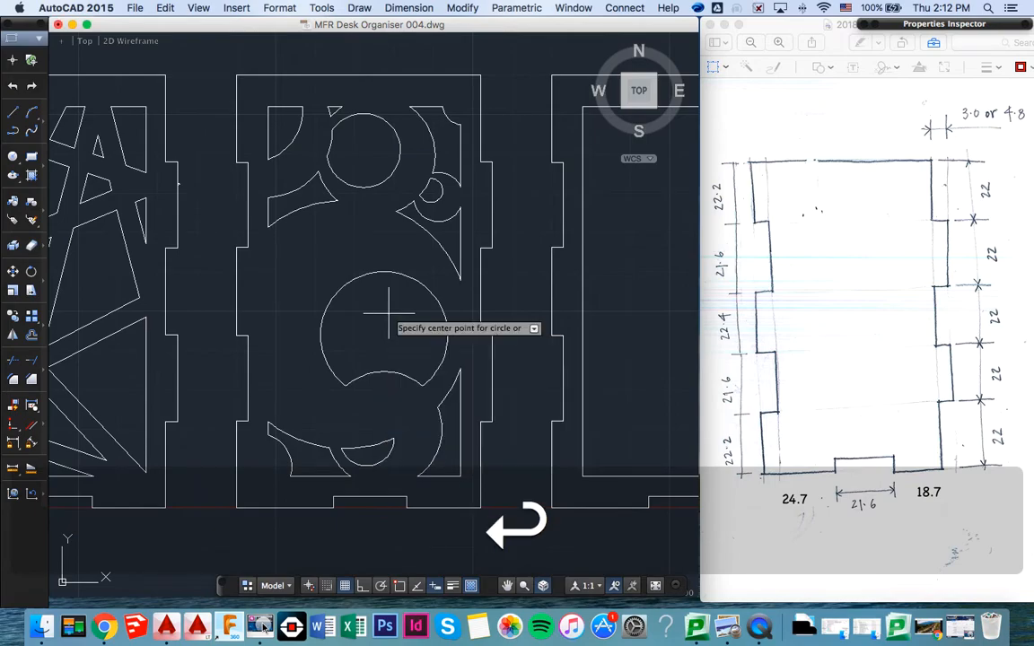
click(356, 280)
click(374, 301)
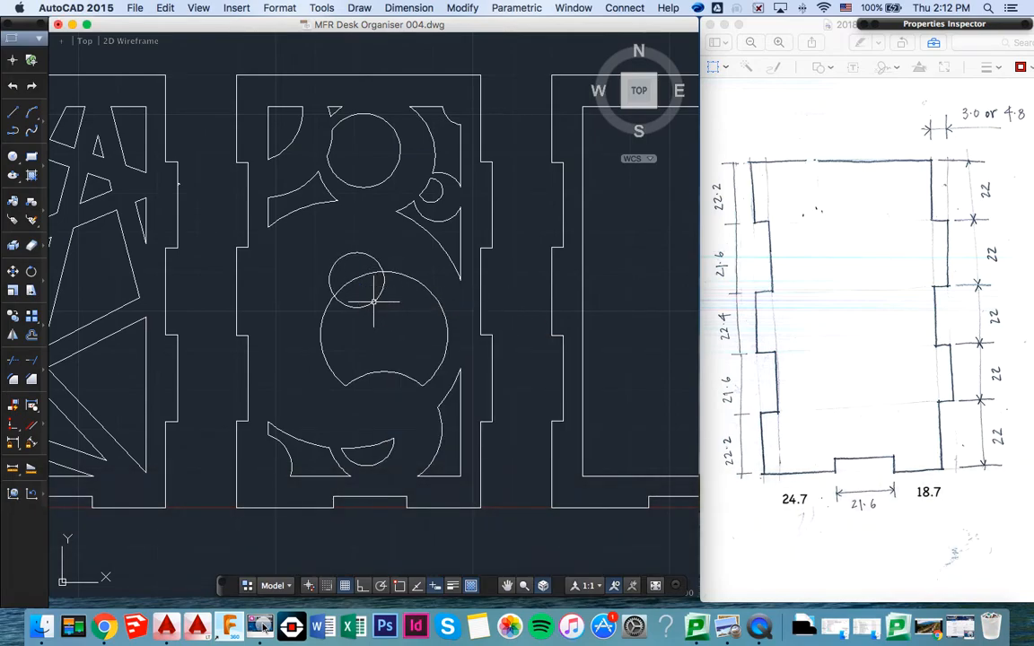
text(c)
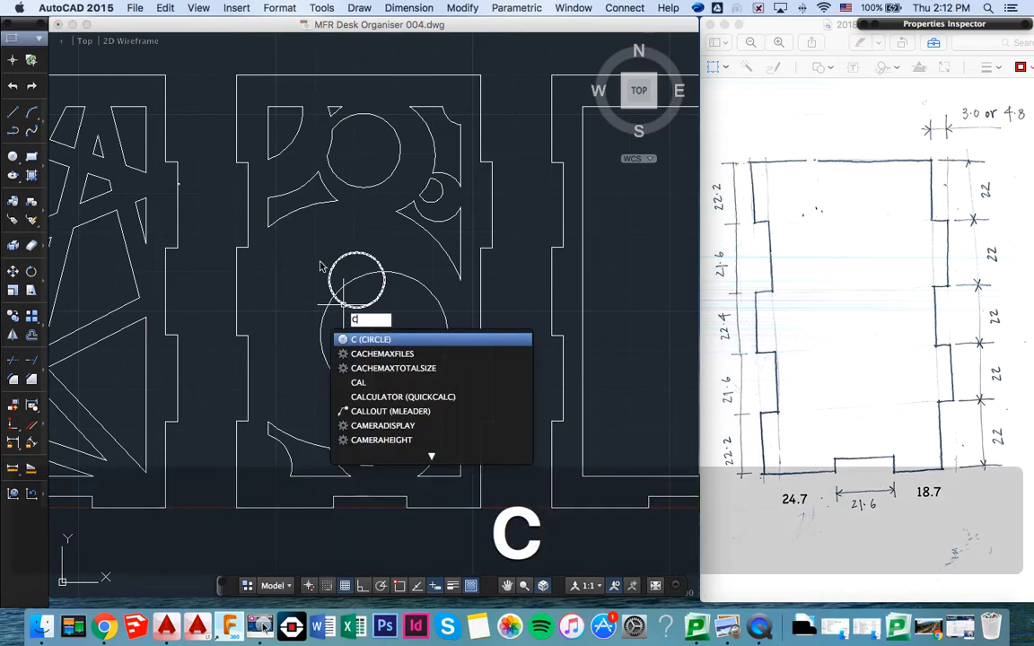
key(Return)
click(321, 264)
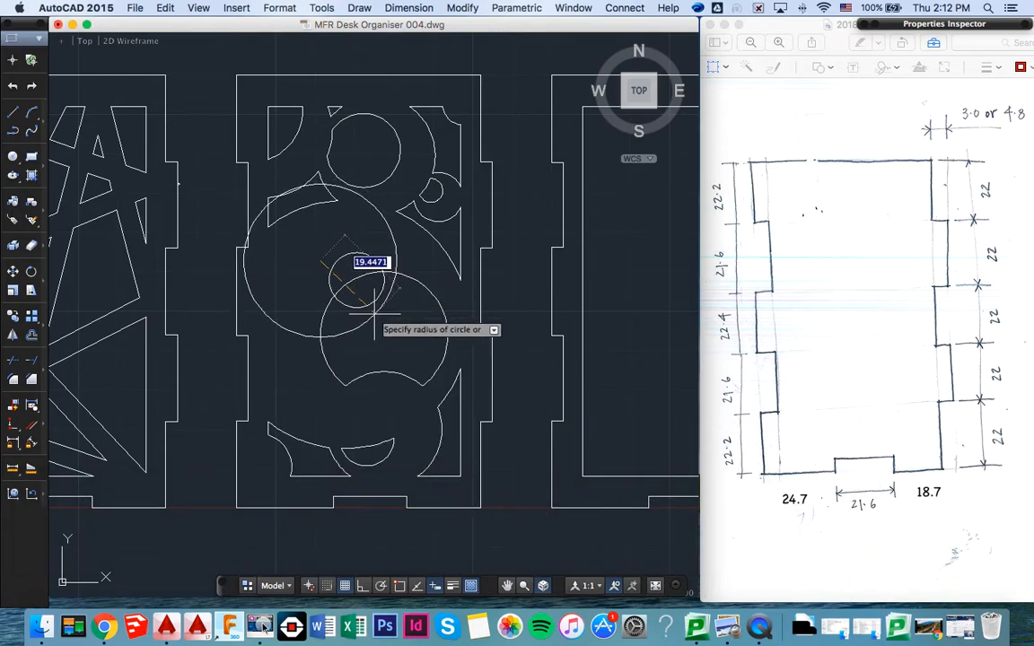
click(375, 314)
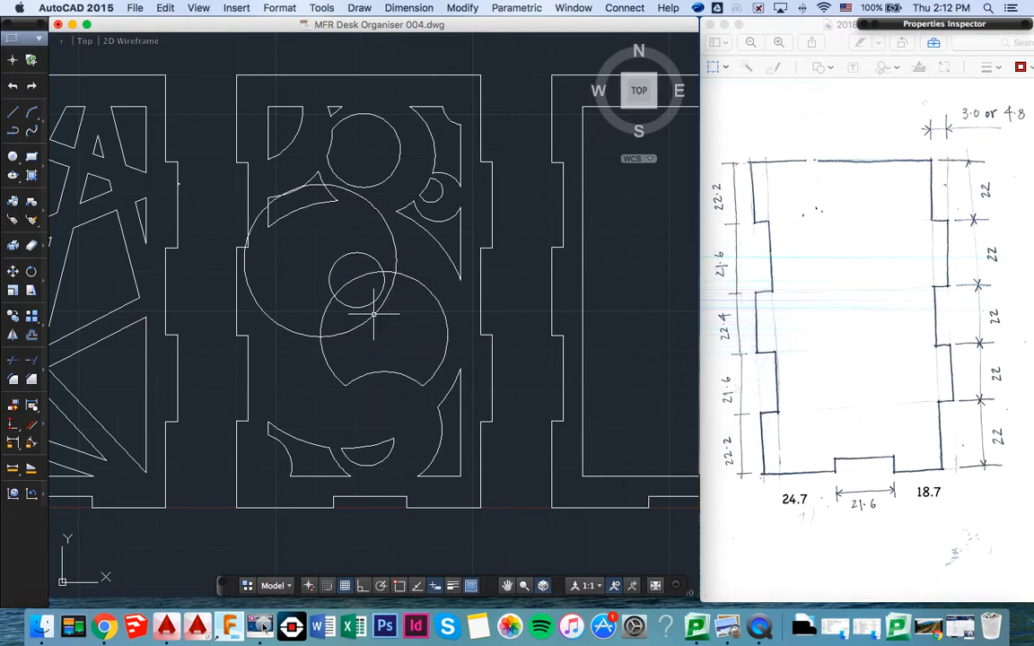
- Trim the middle, large enclosing and small circles against each other, leaving a small leaf shape and a separate curved cut-out below it
text(TRO)
key(BackSpace)
key(BackSpace)
key(BackSpace)
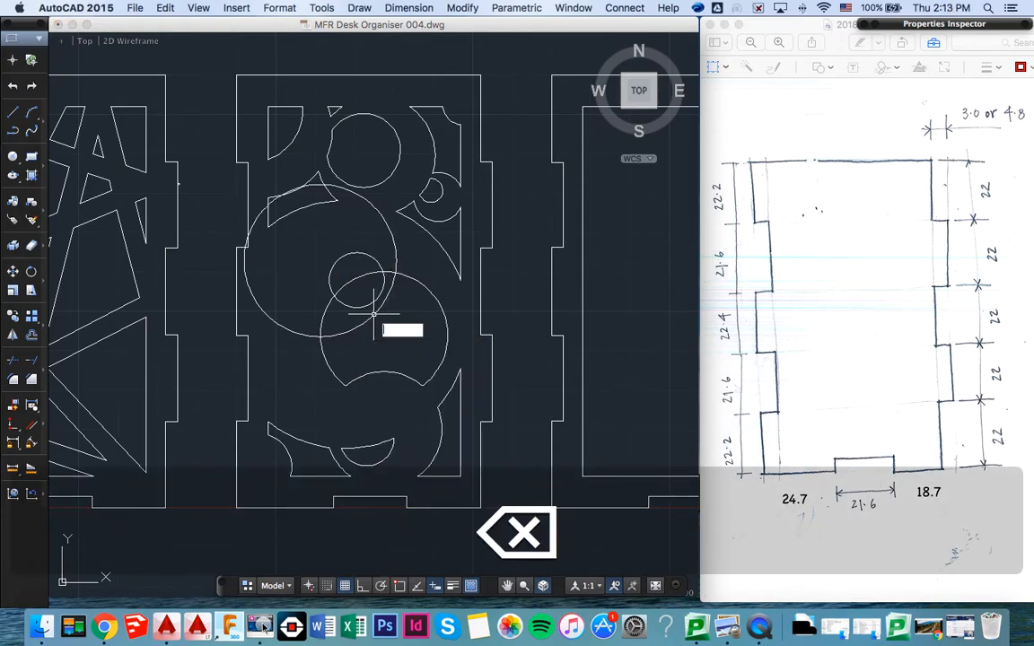
text(TRIM)
key(Return)
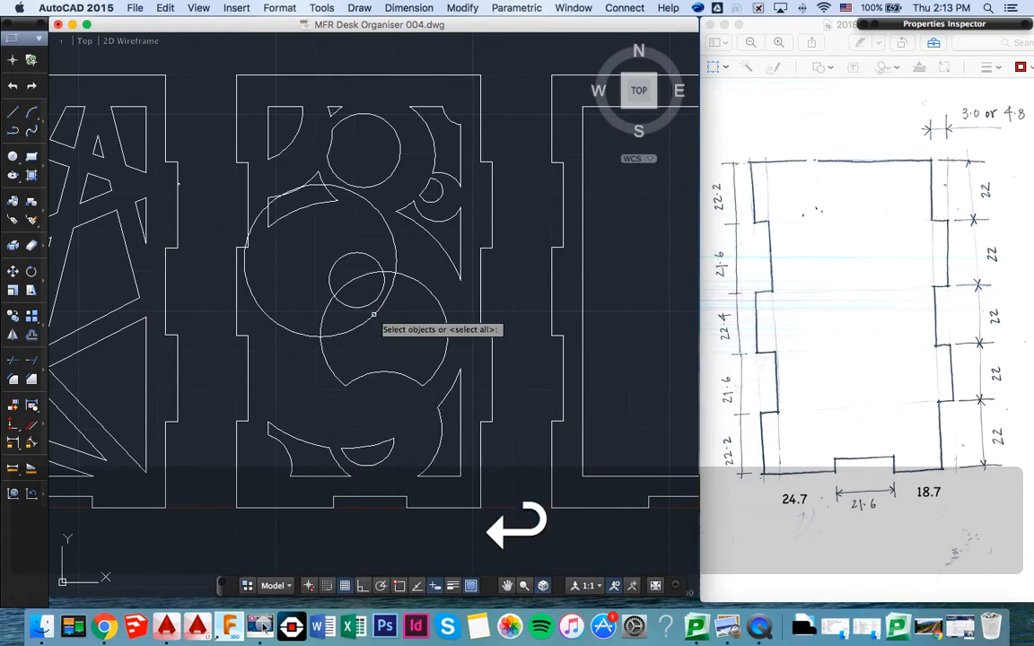
click(375, 314)
key(shift)
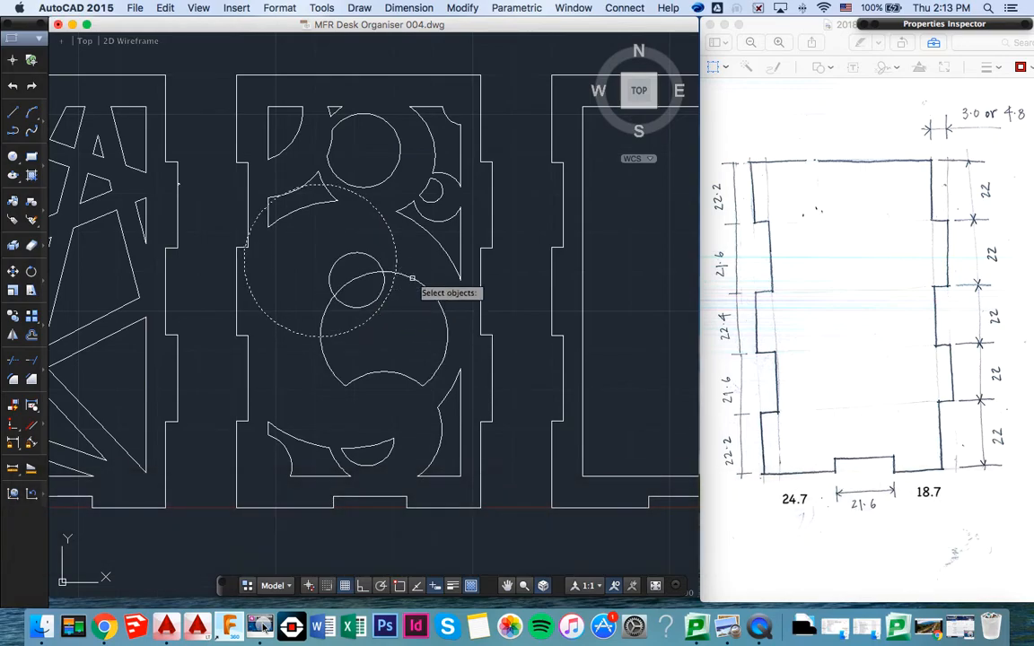
click(403, 277)
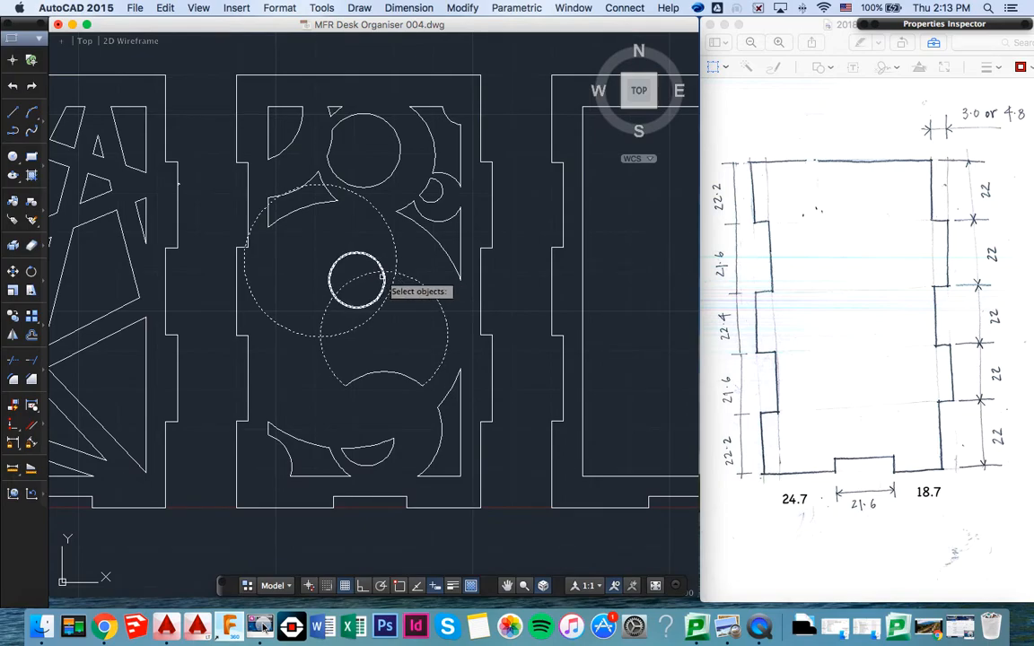
key(Return)
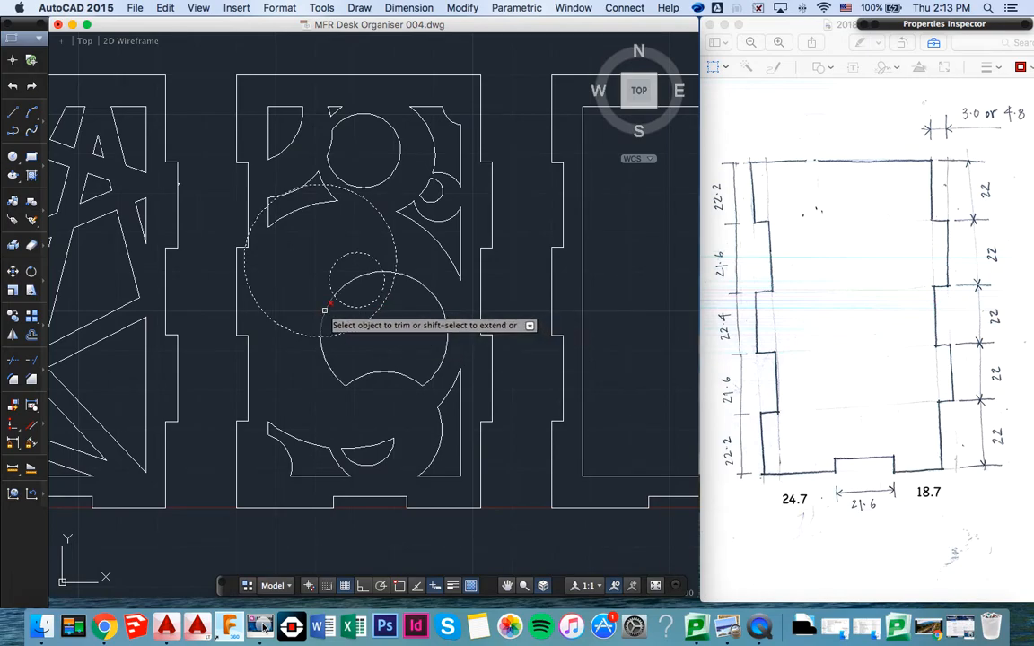
click(397, 252)
click(392, 257)
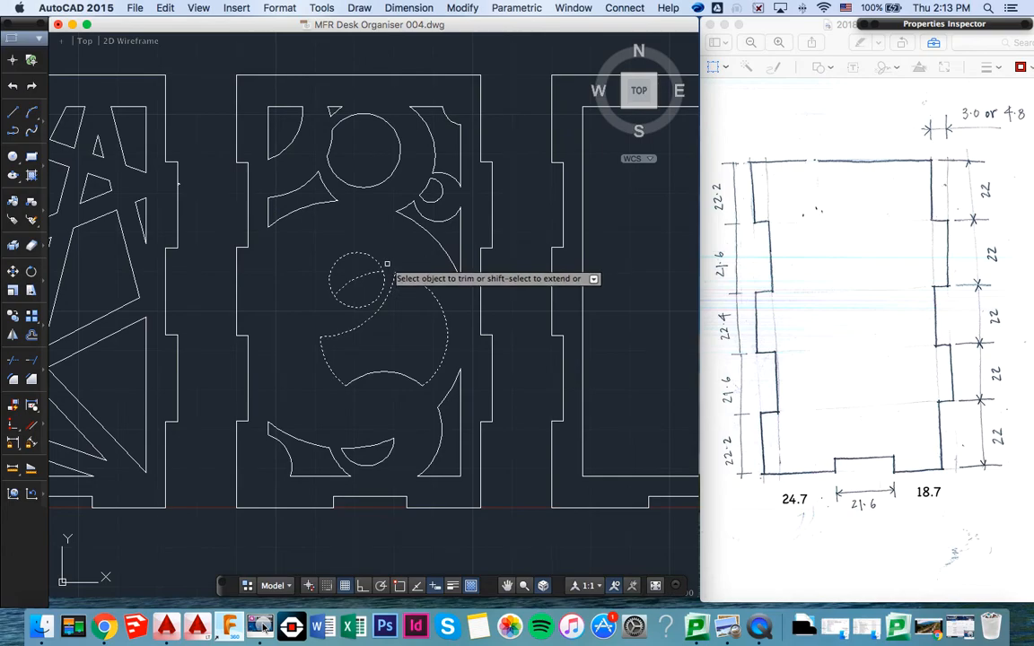
click(374, 254)
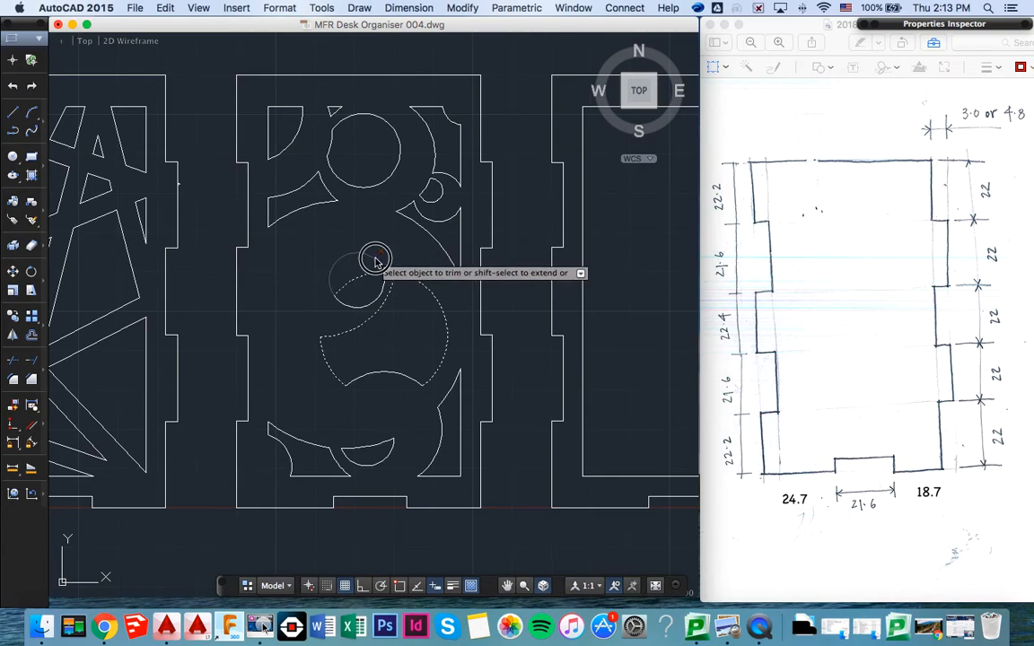
key(Return)
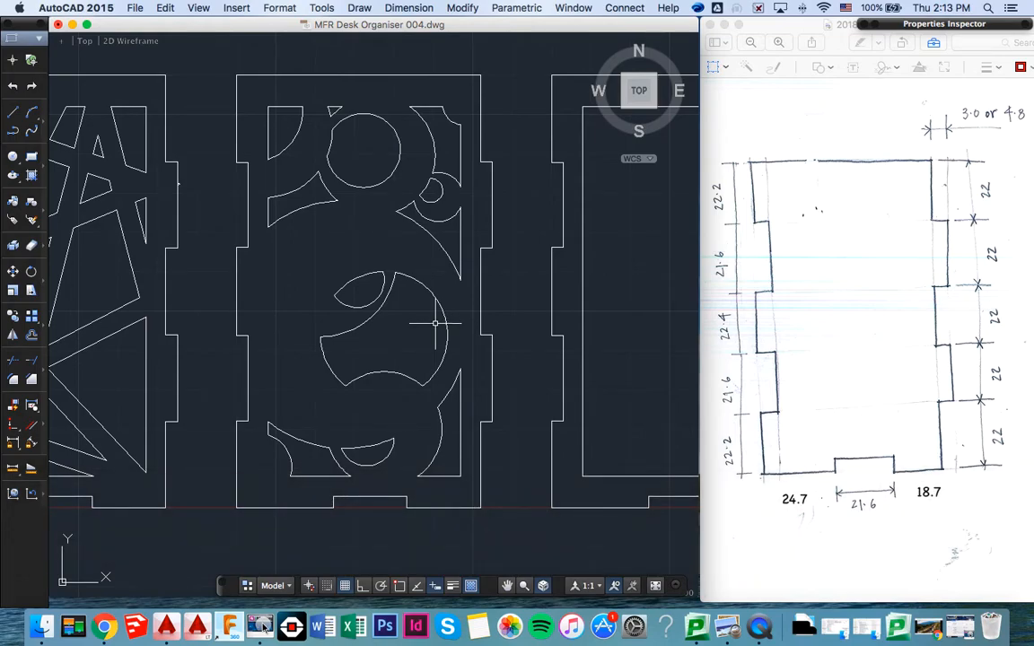
- Draw a small five-sided polygon, inscribed in a circle, near the upper left corner of the fourth panel's inner frame
scroll(417, 321, down, 1)
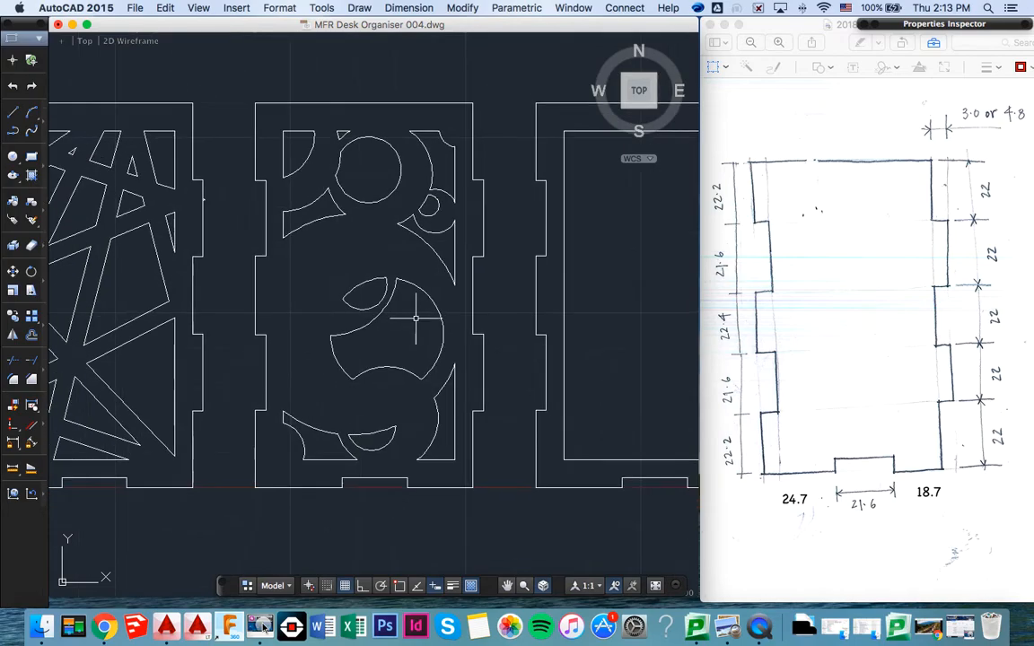
mouse_move(396, 338)
middle_down()
mouse_move(291, 341)
mouse_move(262, 361)
middle_up()
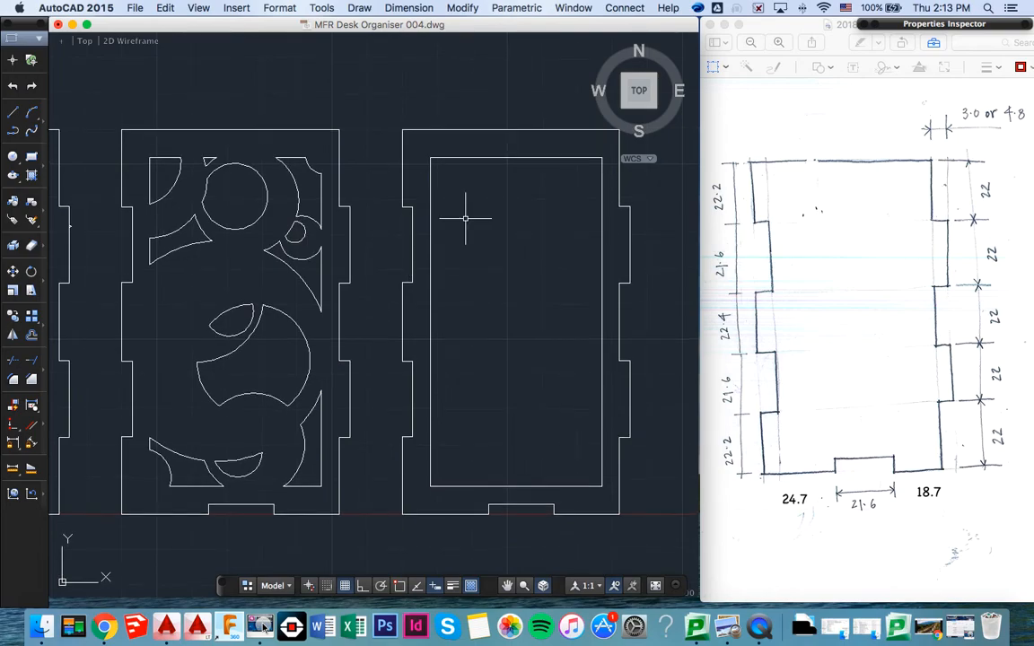
scroll(466, 218, up, 1)
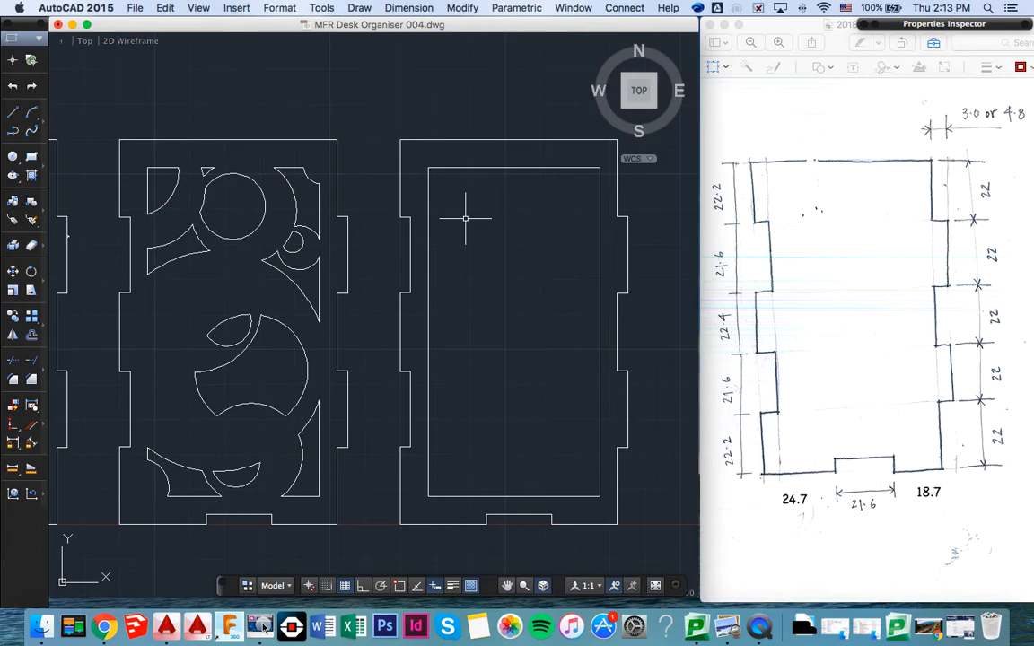
click(14, 176)
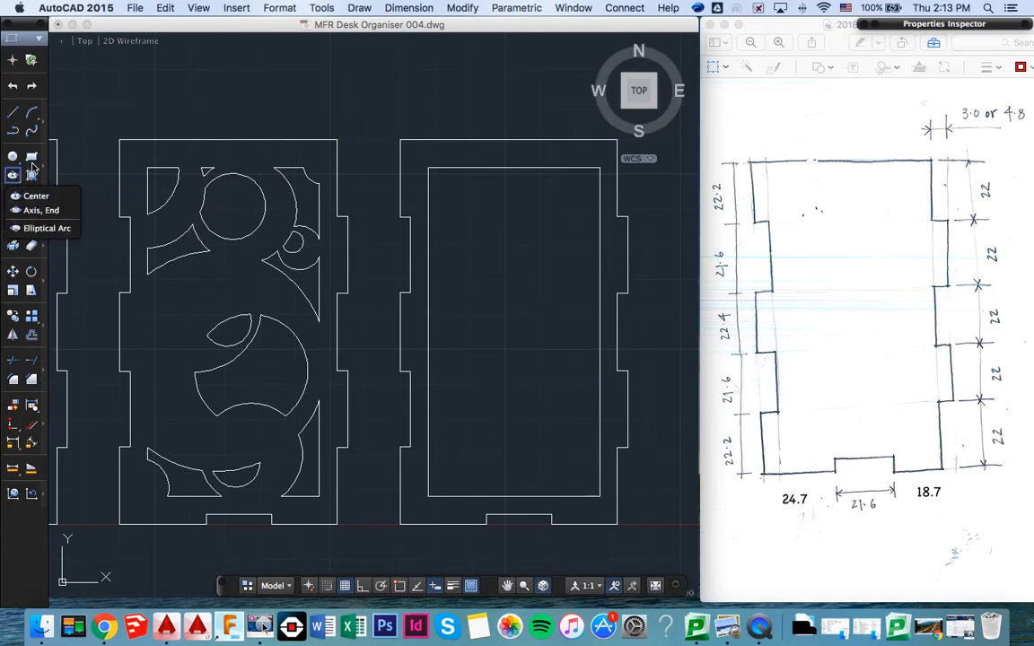
click(47, 169)
click(45, 170)
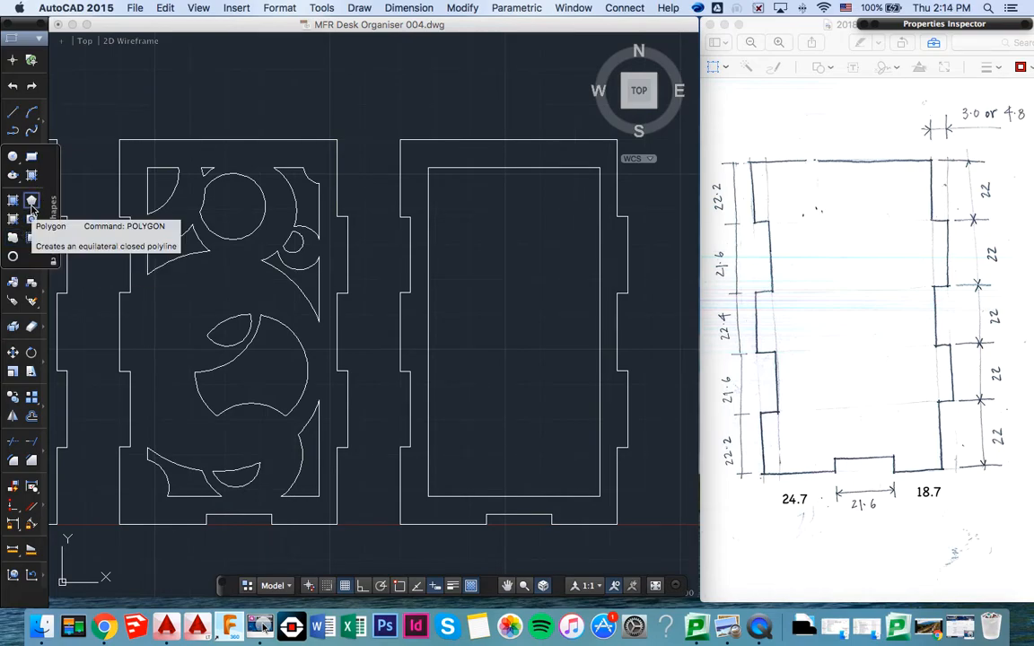
click(32, 204)
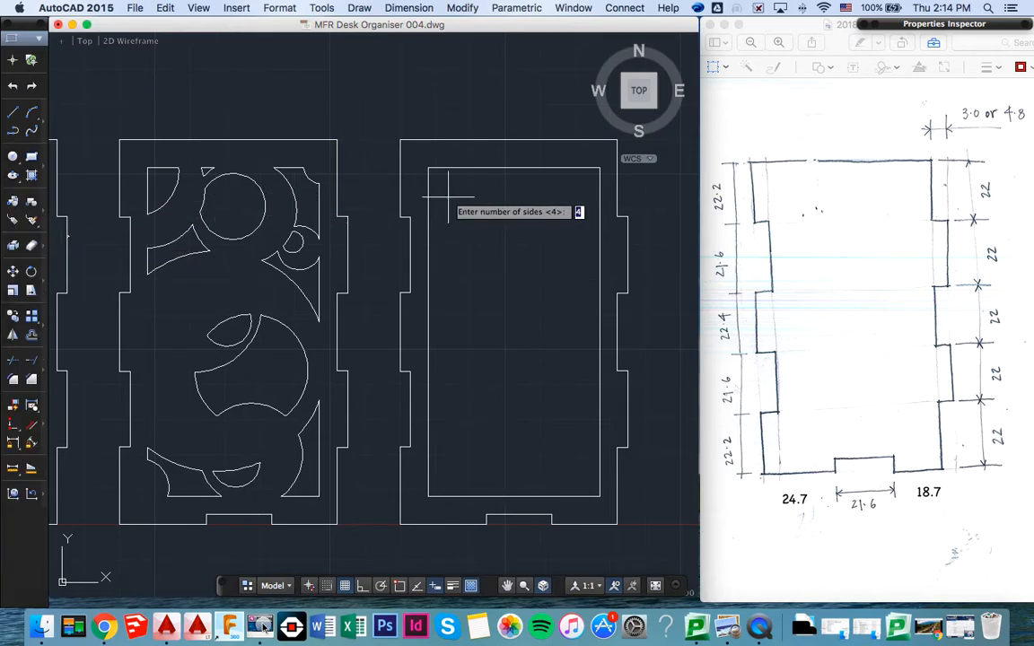
text(5)
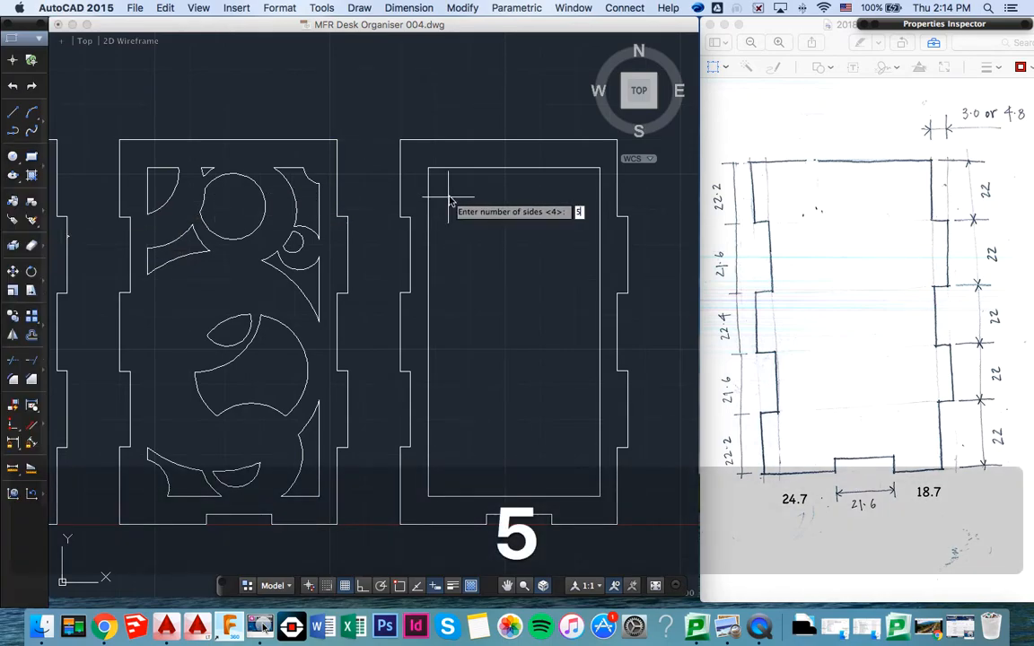
key(Return)
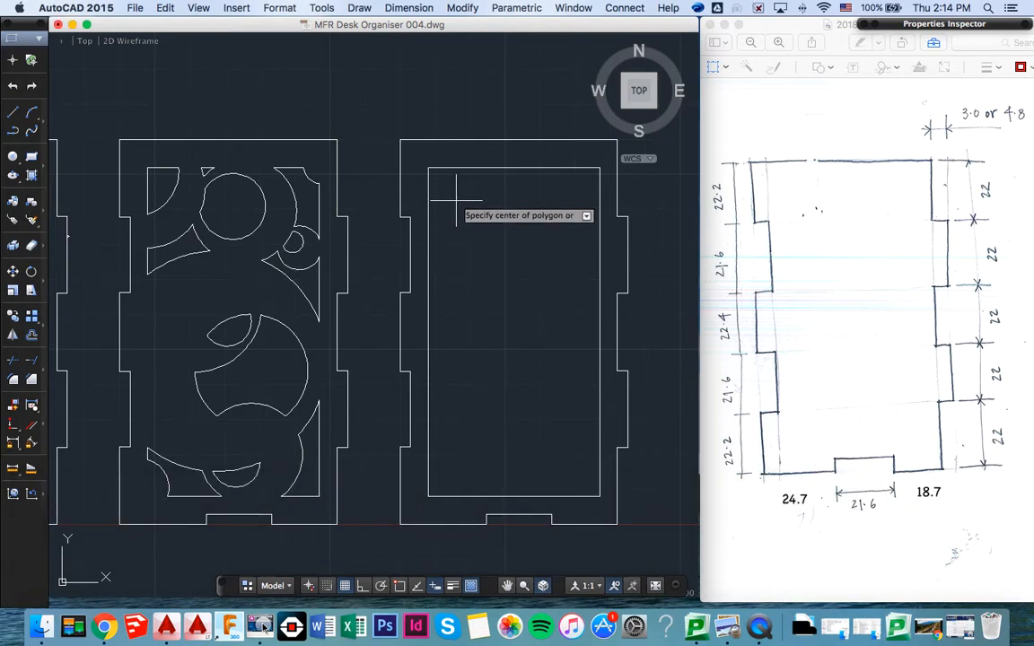
click(453, 199)
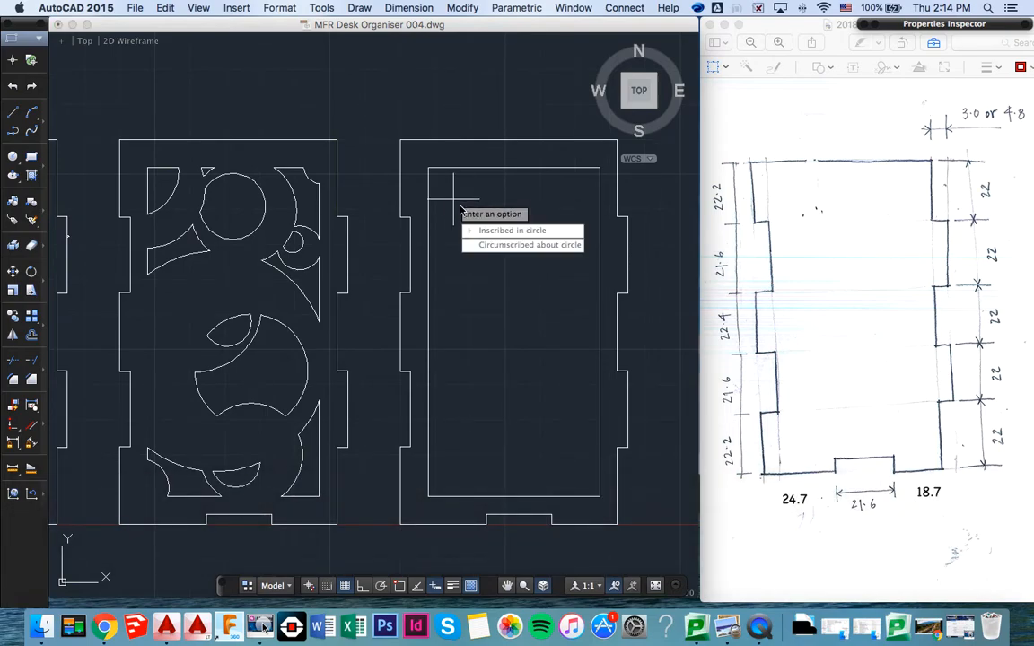
key(Down)
key(Return)
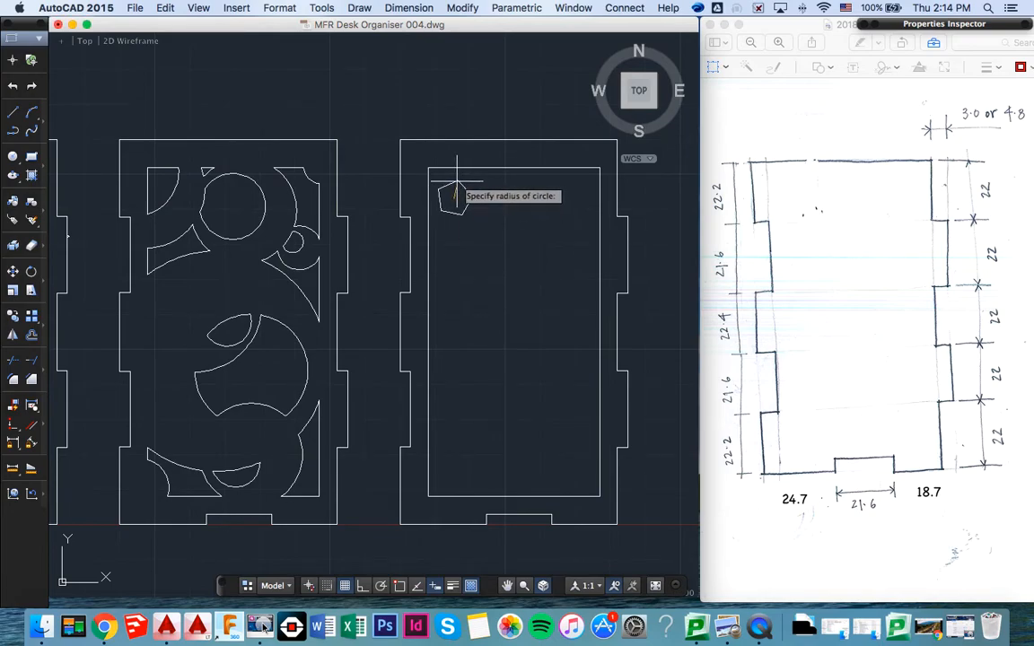
click(456, 183)
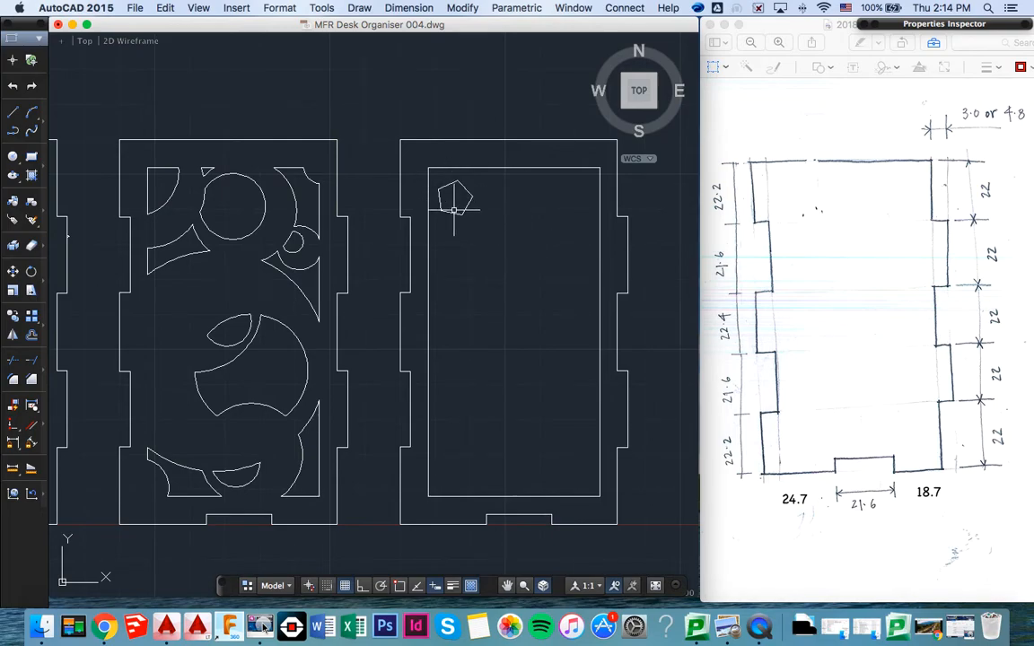
- Move the pentagon by its top vertex into the inner frame's upper left corner so it touches the top and left edges
text(MO)
key(Return)
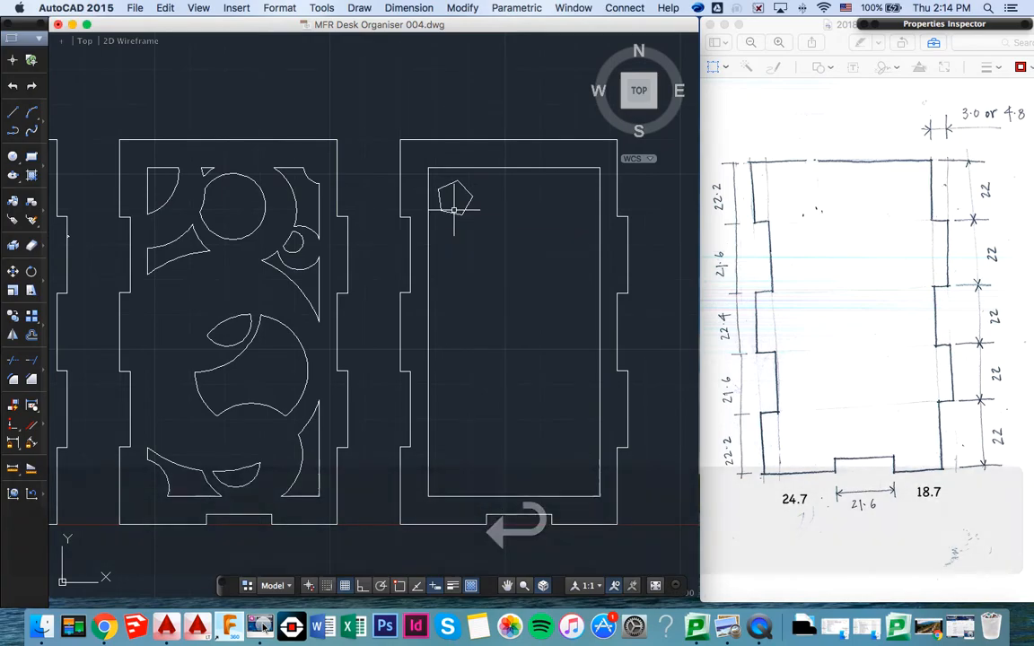
key(Escape)
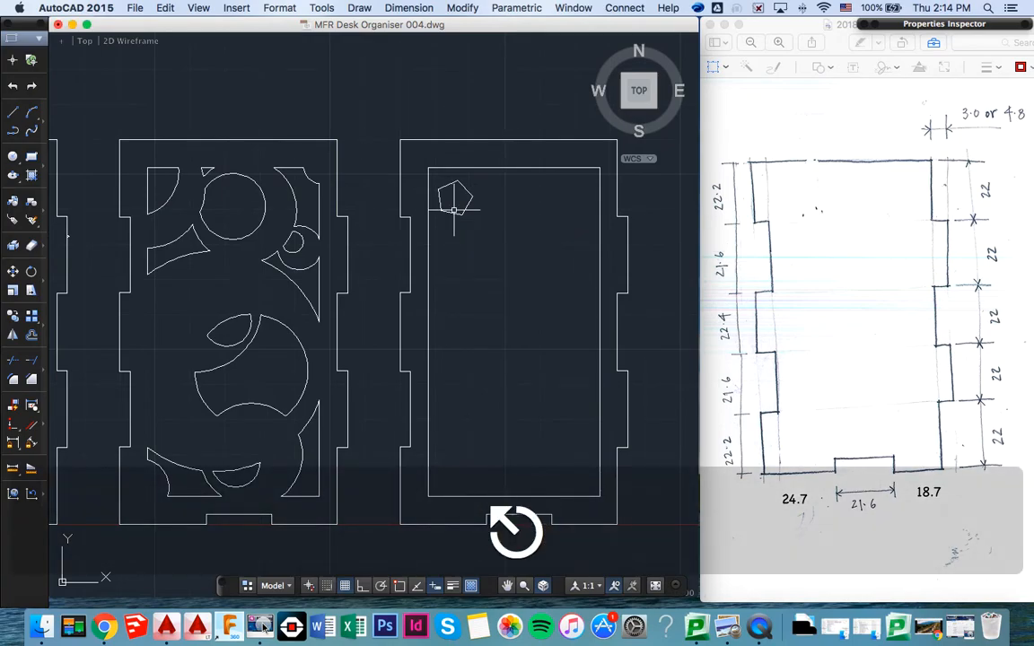
text(MOVE)
key(Return)
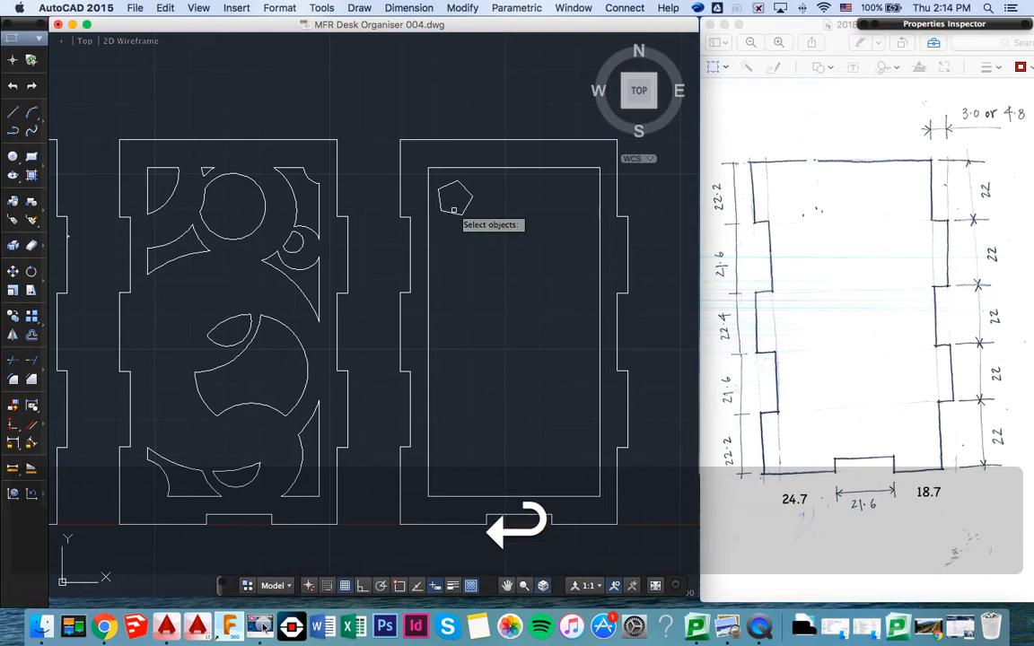
click(456, 184)
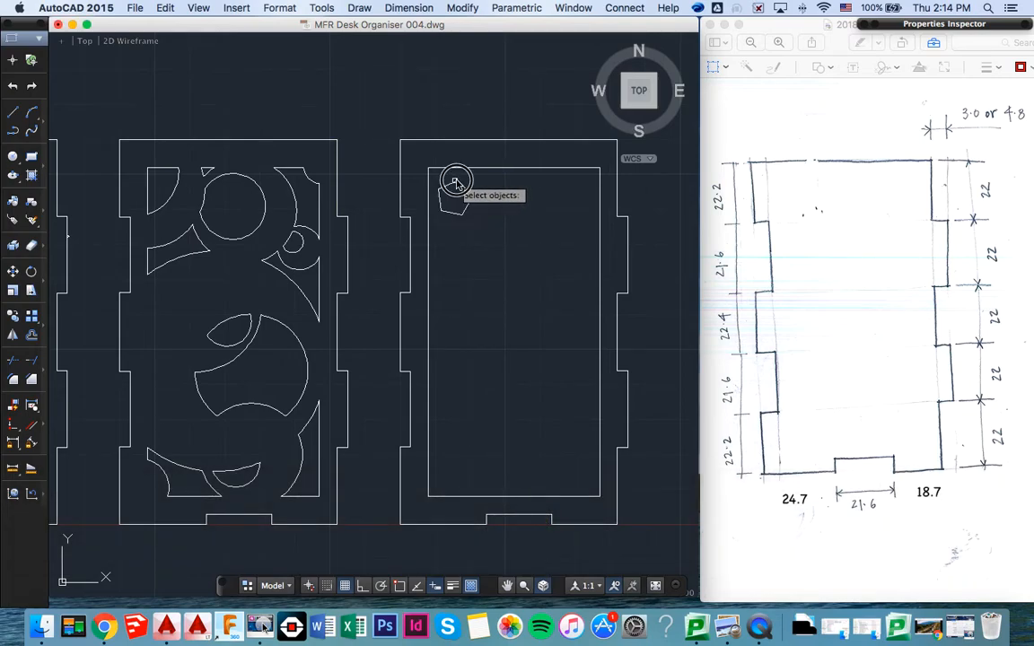
key(Return)
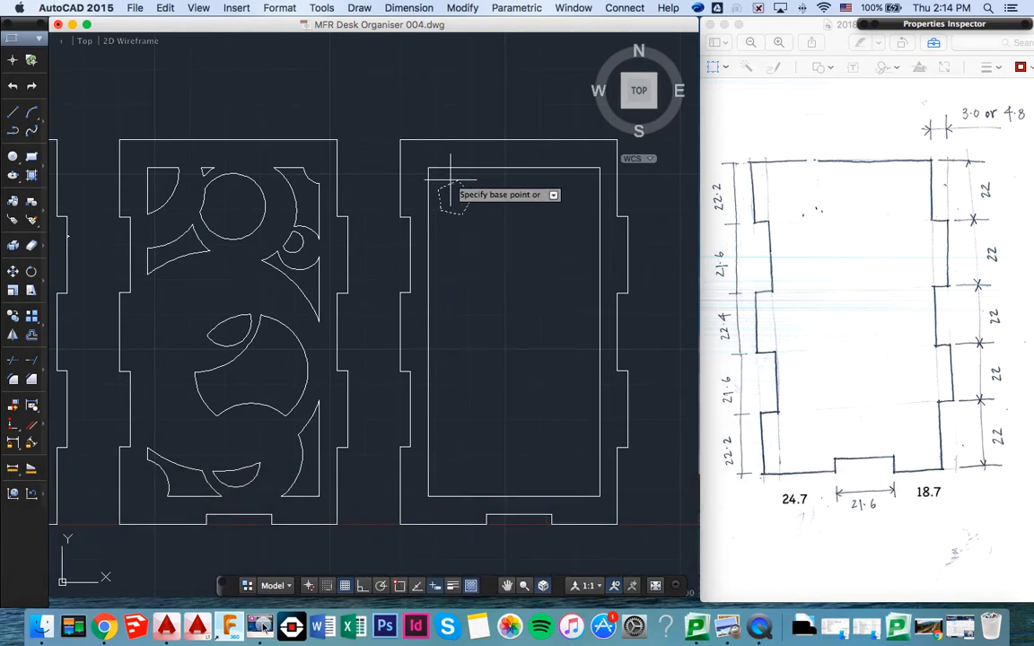
scroll(450, 189, up, 8)
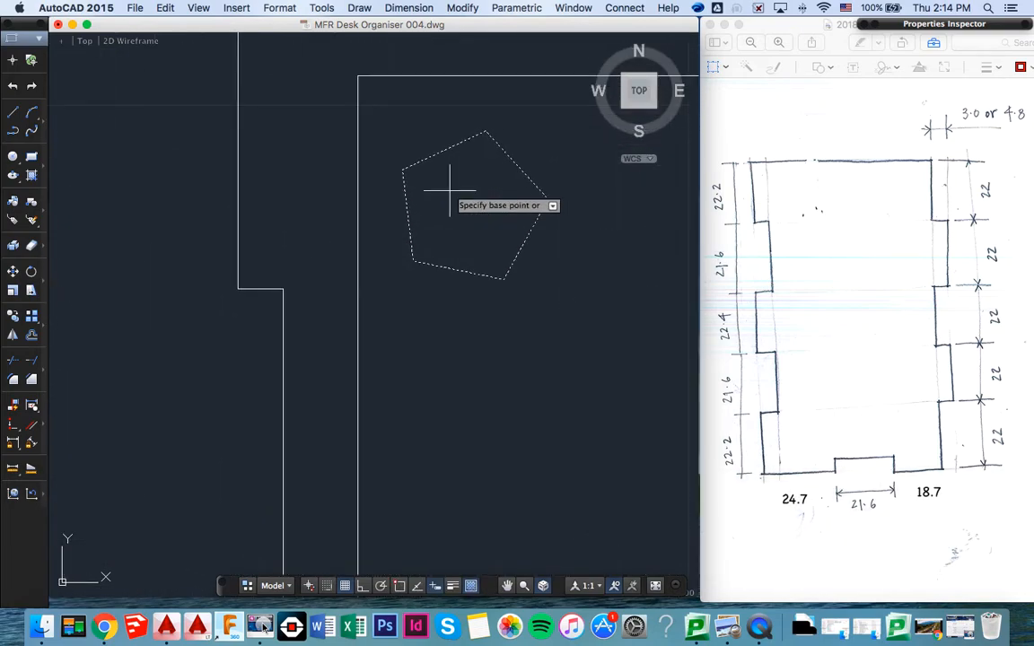
click(484, 132)
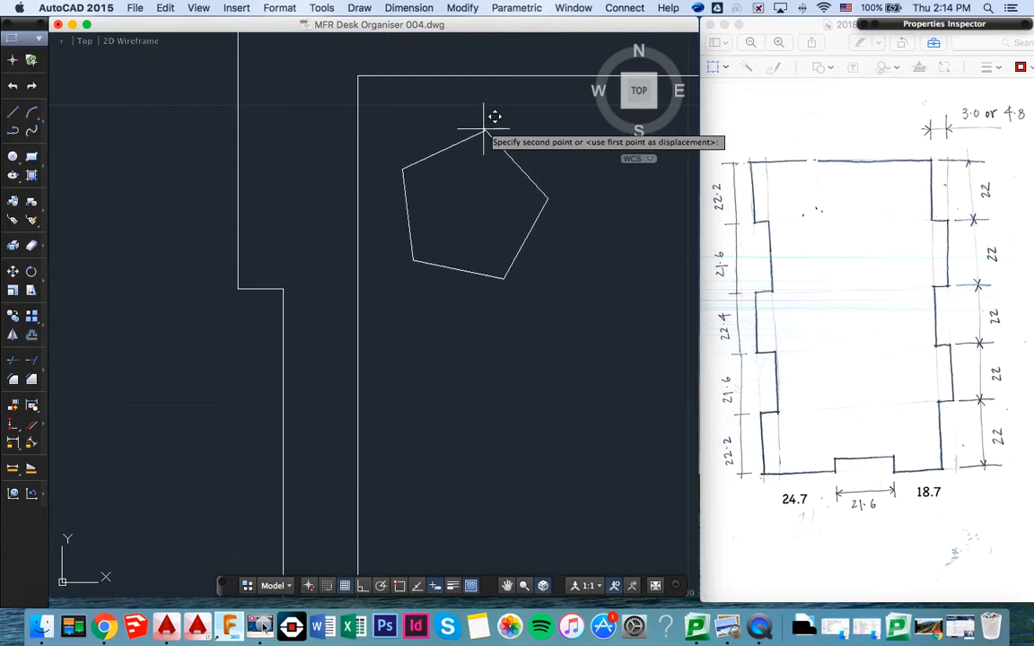
click(439, 76)
- Create a rectangular array from the pentagon in the fourth panel
scroll(493, 163, down, 8)
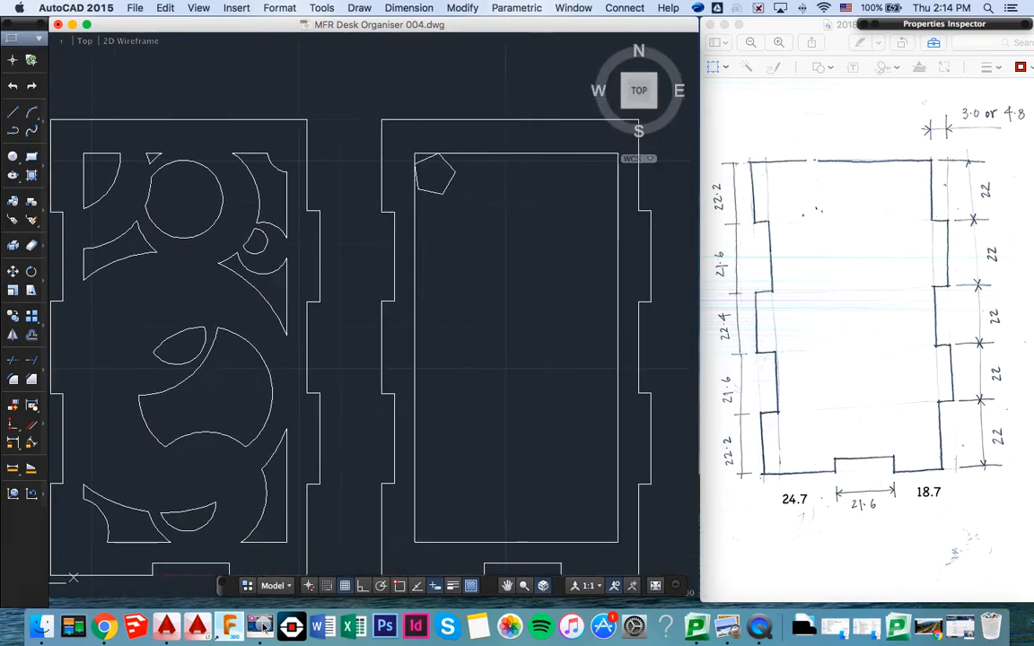
scroll(493, 164, right, 3)
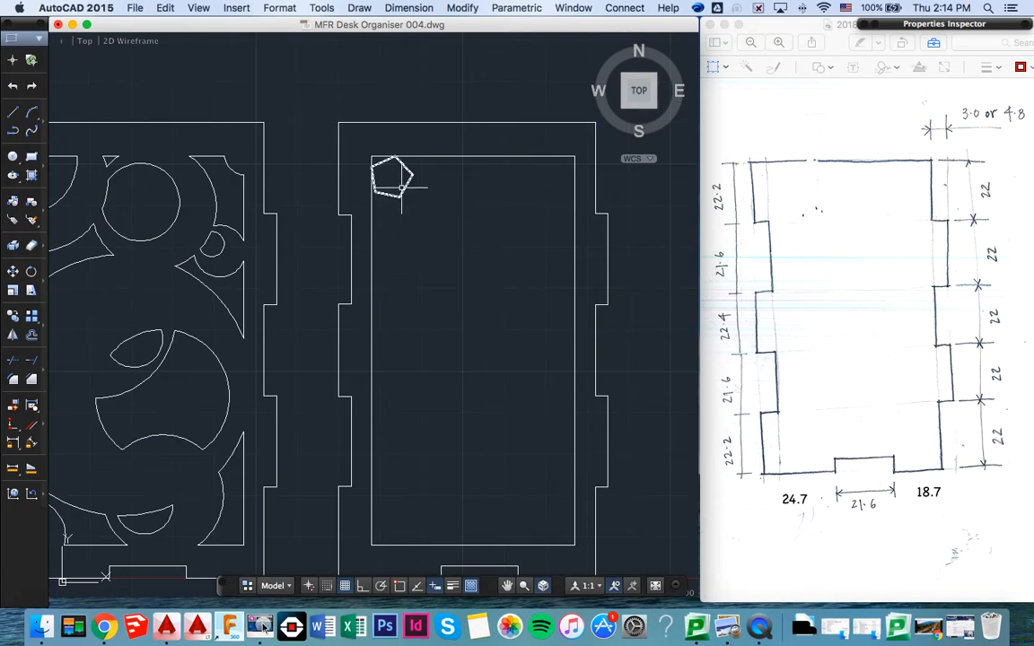
text(array)
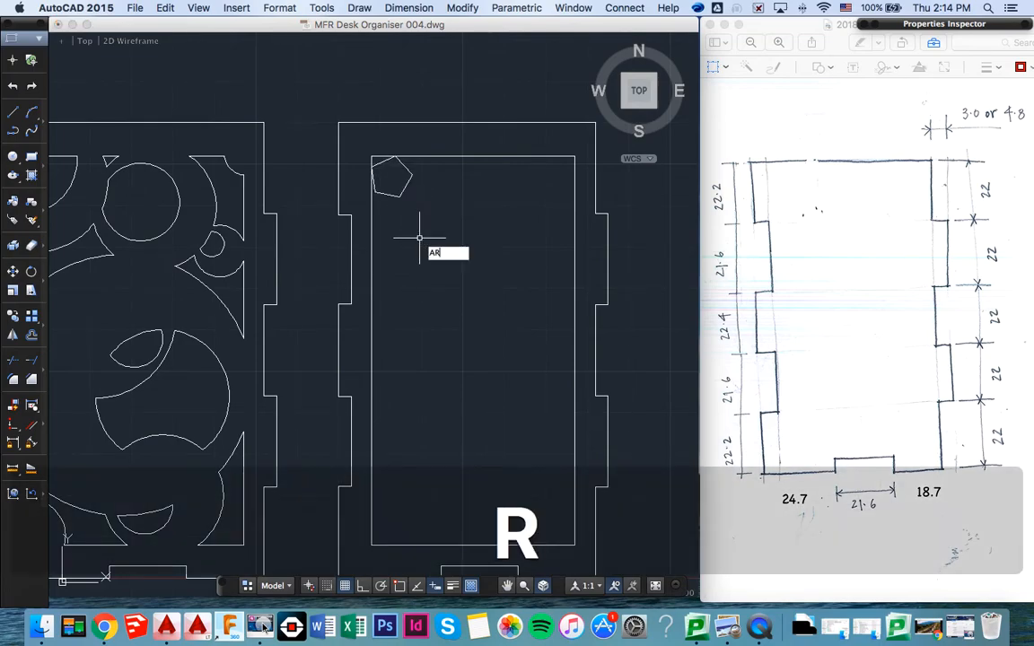
key(Return)
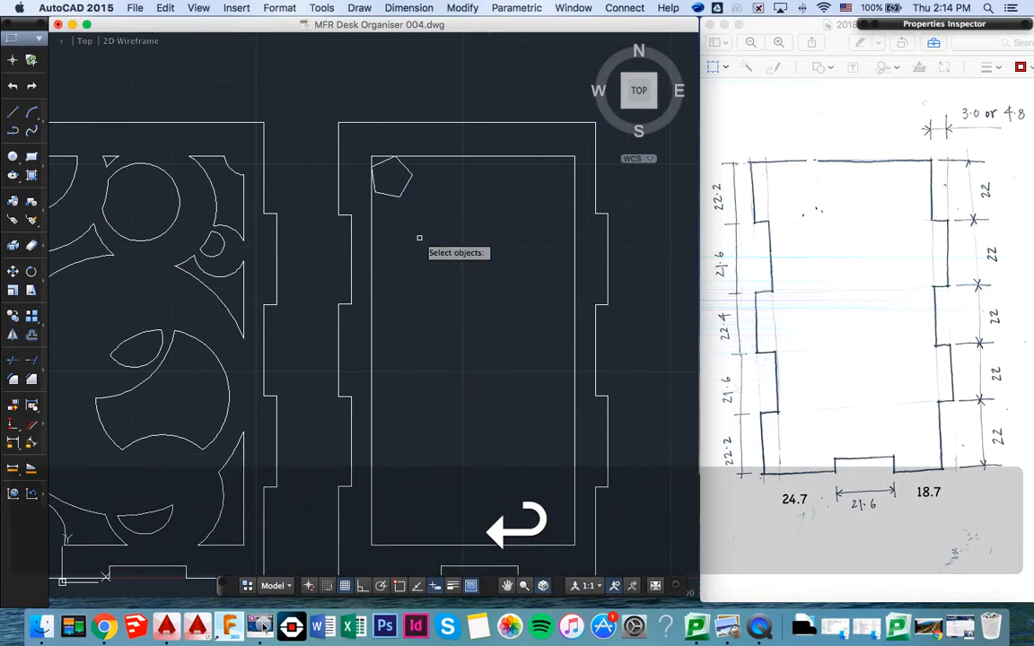
click(402, 184)
key(Return)
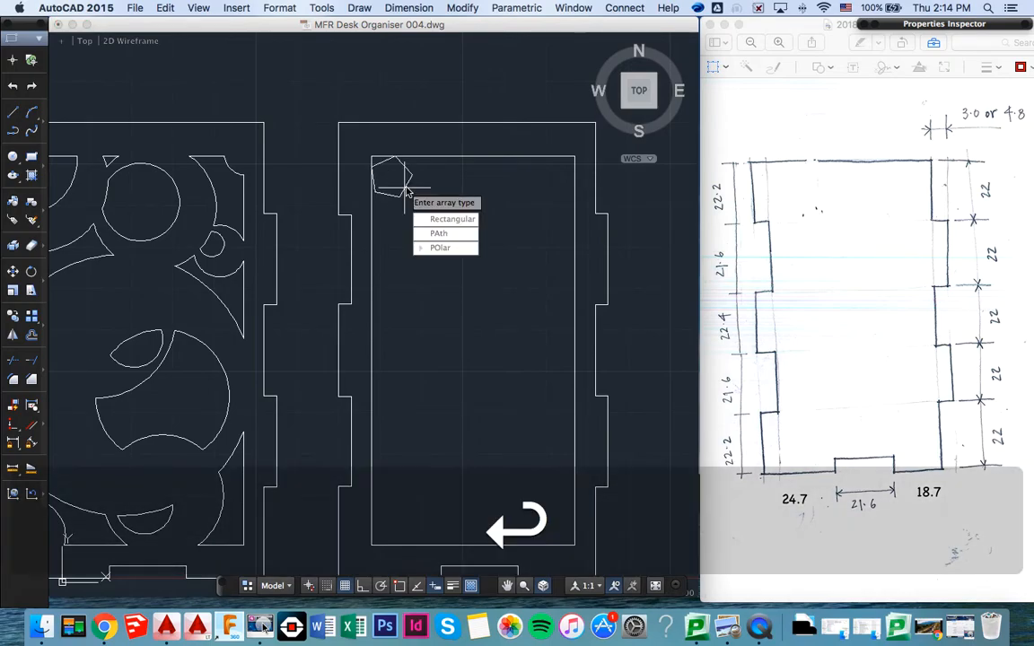
key(Down)
key(Return)
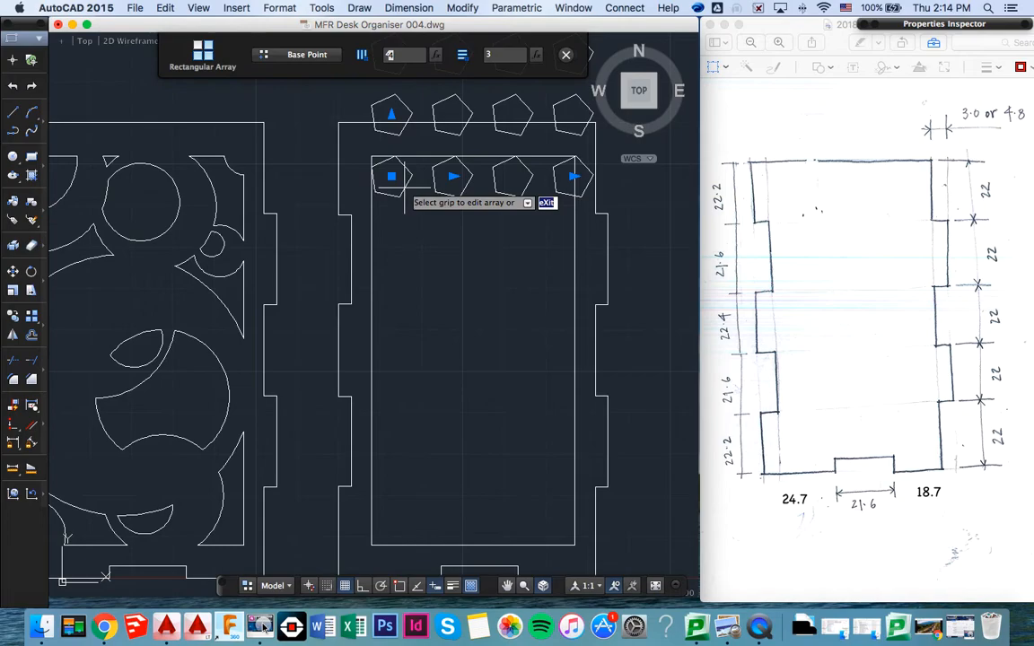
- Extend the pentagon array downward inside the inner frame to 6 rows
scroll(404, 187, up, 5)
click(382, 109)
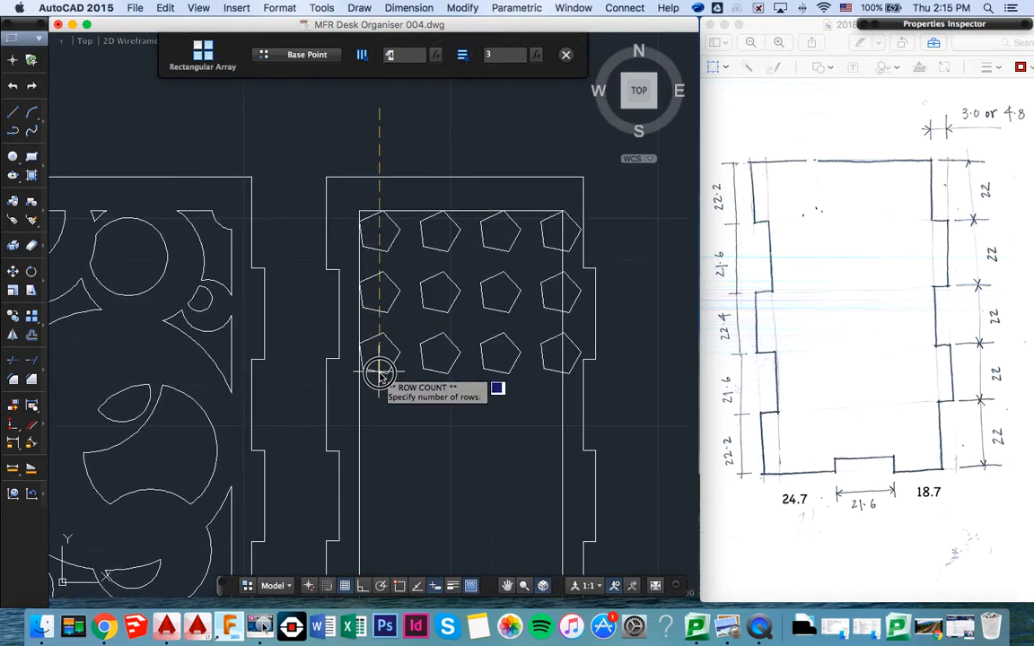
scroll(378, 508, down, 3)
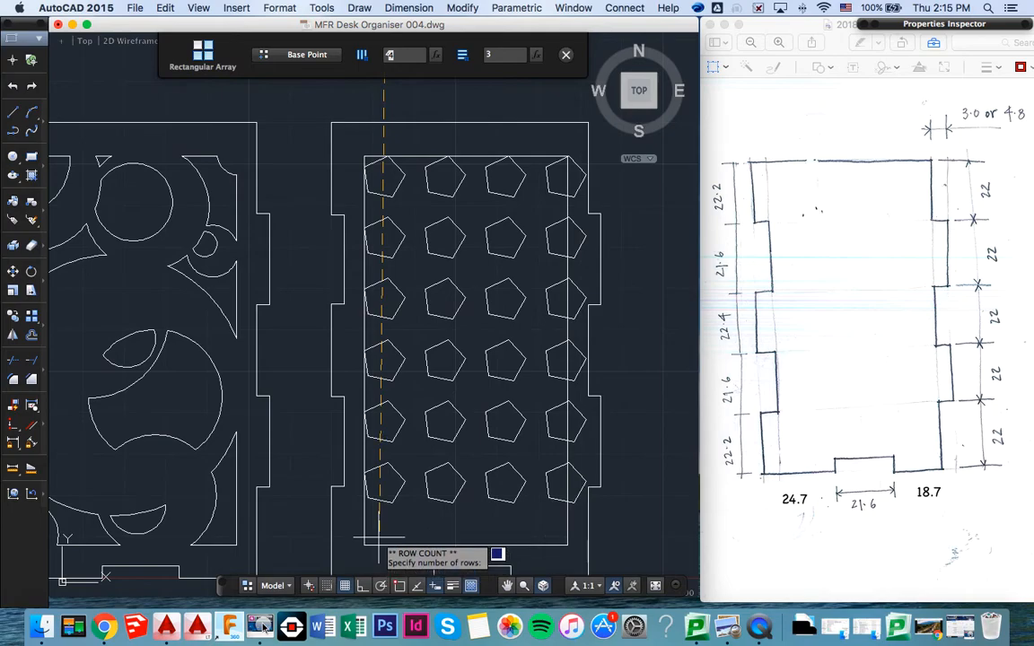
click(378, 538)
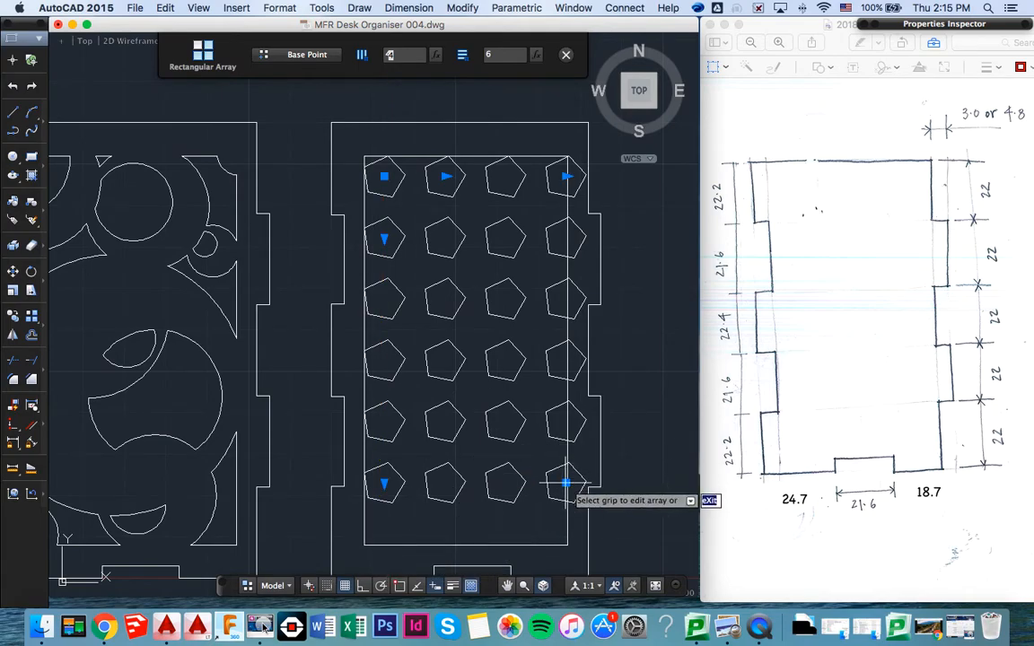
- Widen the pentagon array's row spacing and narrow its column spacing so the pentagons fill the fourth panel's inner frame, and finish the array
click(384, 239)
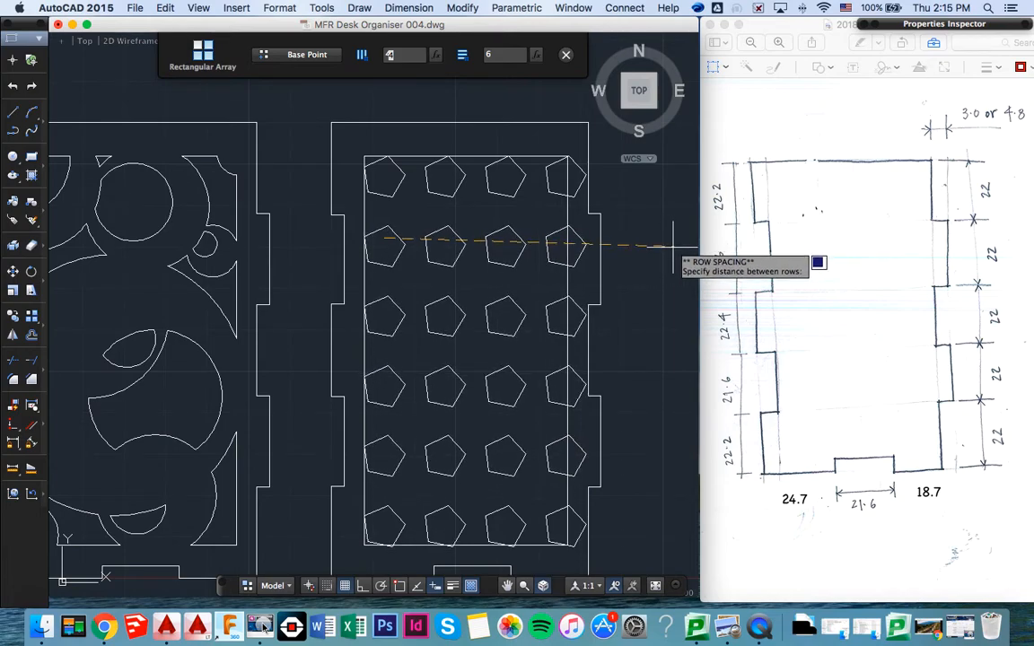
key(Return)
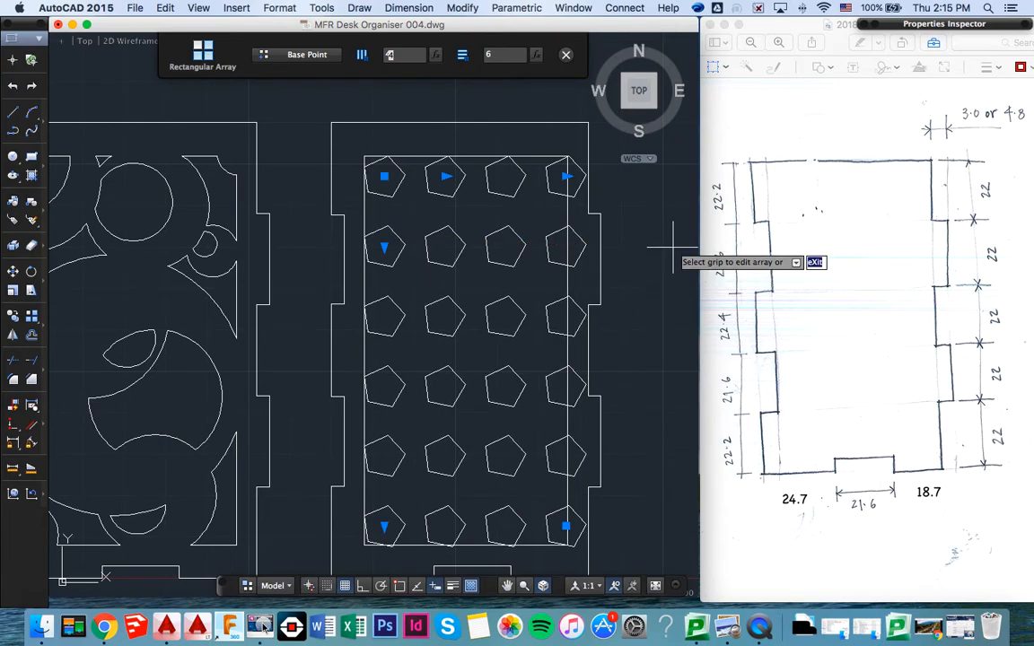
click(446, 177)
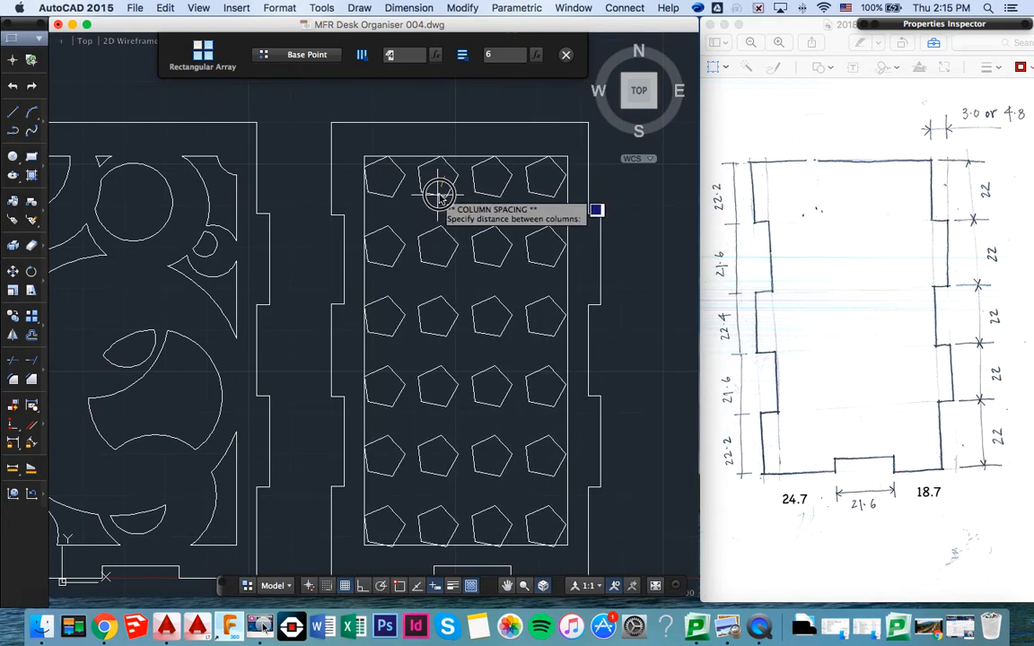
click(438, 193)
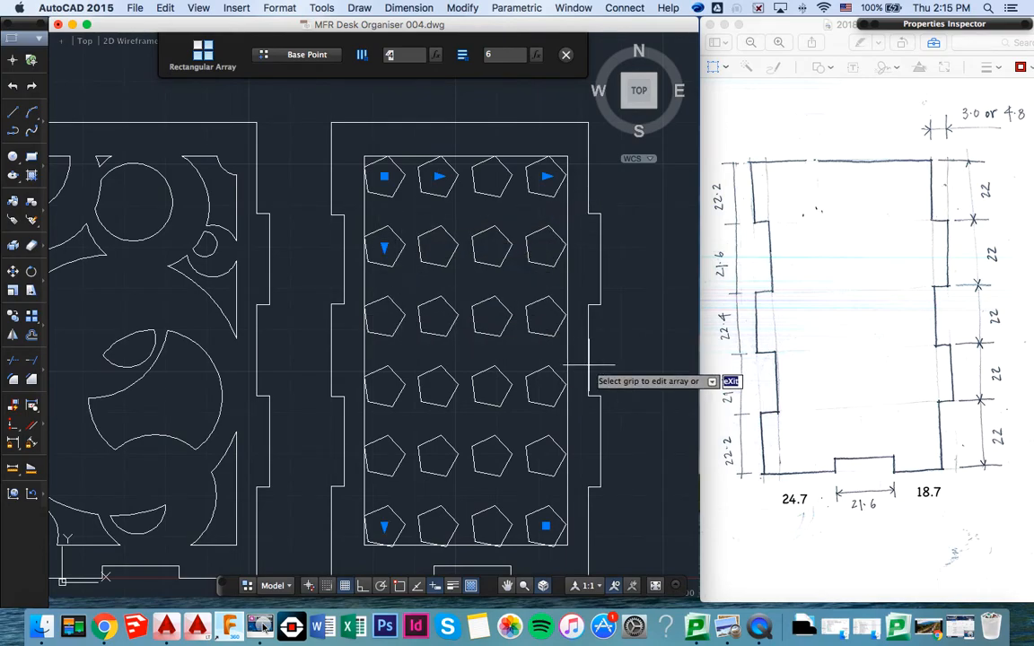
key(Return)
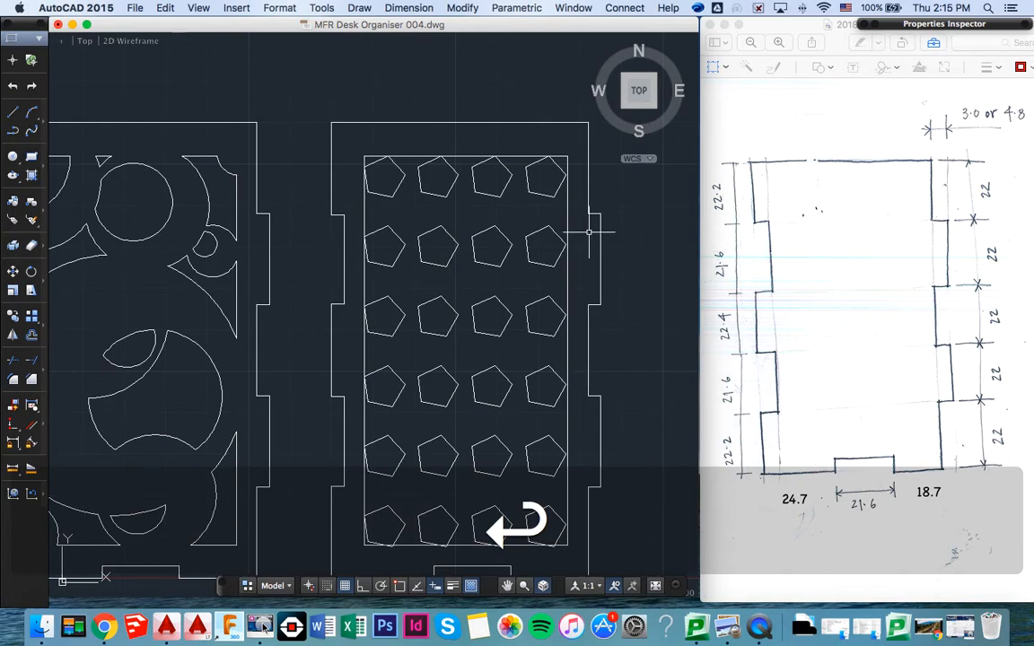
- Delete the inner frame rectangle around the pentagon array in the fourth panel
click(567, 221)
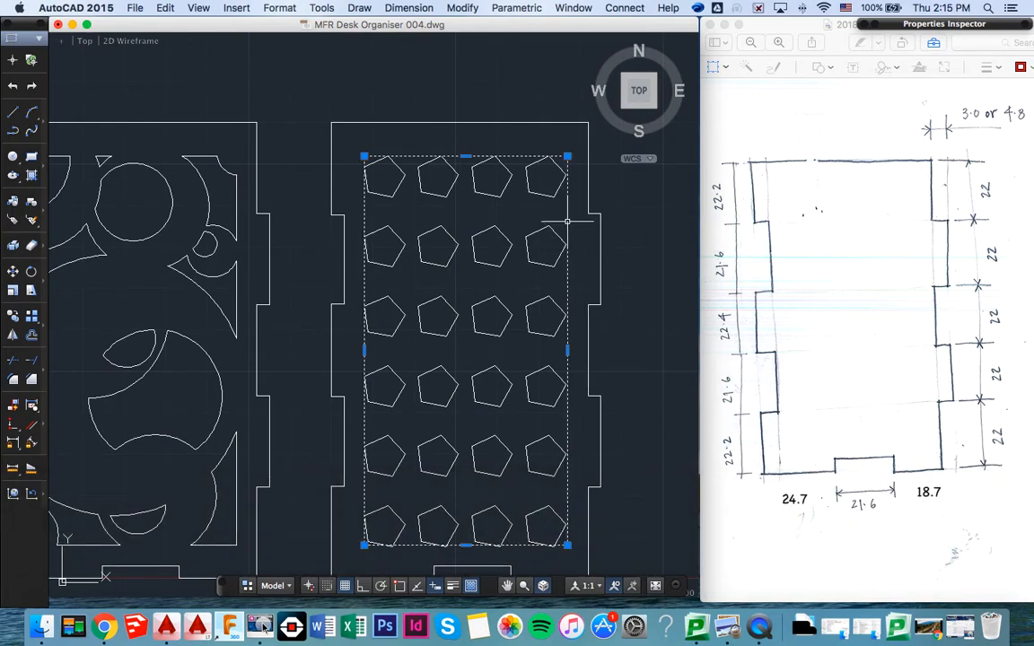
key(BackSpace)
scroll(430, 269, down, 1)
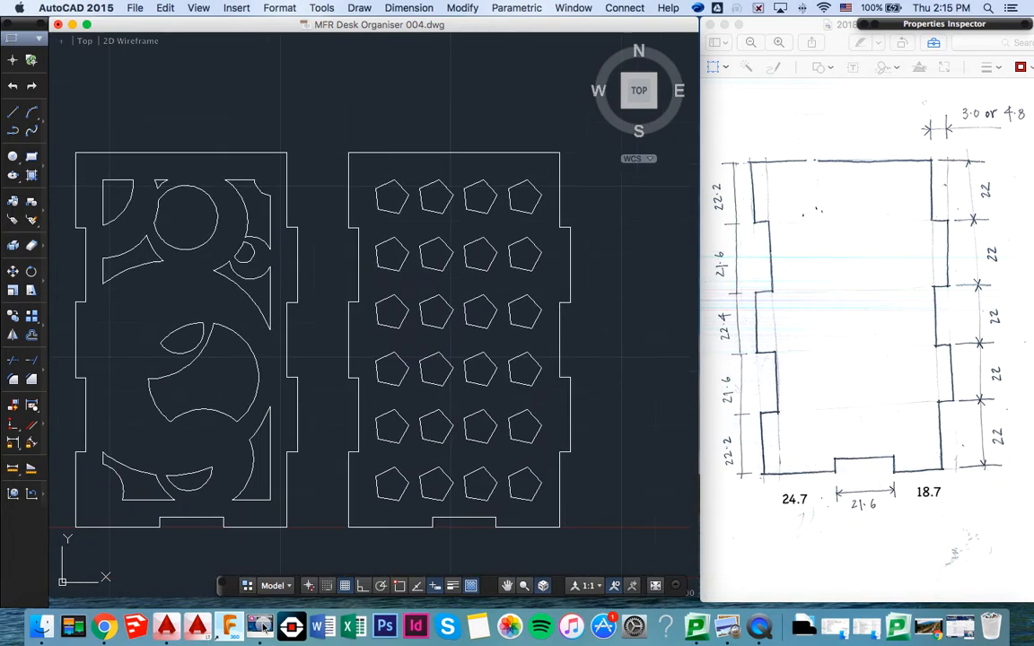
- Examine the whole row of organiser panels, from the small base panel to the pentagon panel
scroll(431, 285, down, 5)
middle_drag(368, 289, 359, 294)
middle_drag(235, 273, 283, 263)
mouse_move(331, 309)
middle_down()
mouse_move(351, 296)
mouse_move(338, 318)
mouse_move(417, 329)
middle_up()
mouse_move(306, 322)
middle_down()
mouse_move(328, 310)
mouse_move(337, 382)
middle_up()
middle_drag(314, 279, 328, 309)
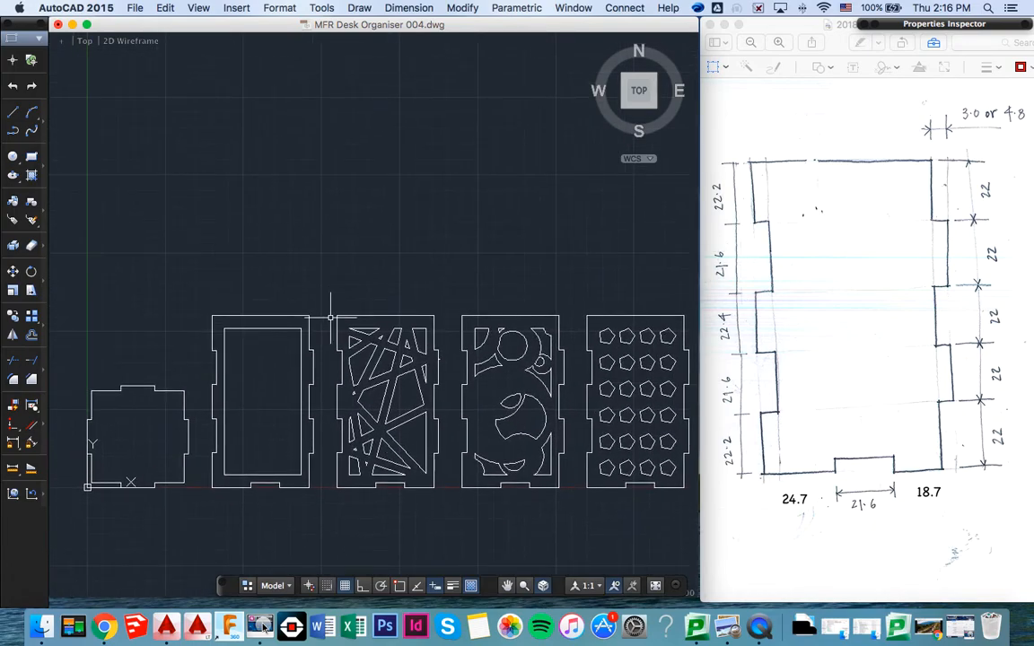
middle_drag(325, 387, 328, 358)
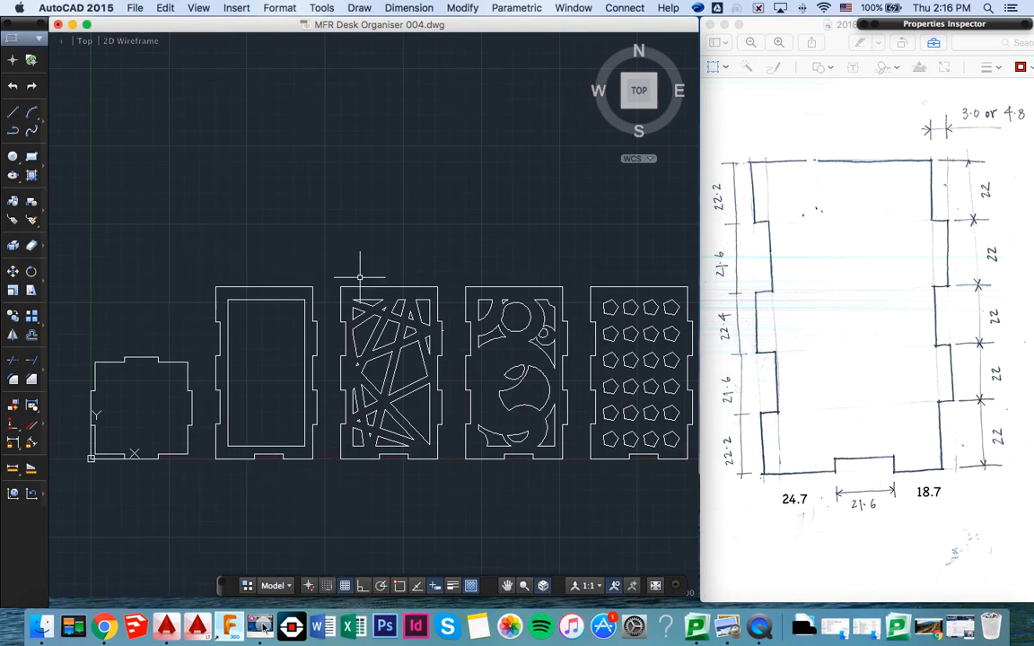
middle_drag(355, 275, 290, 262)
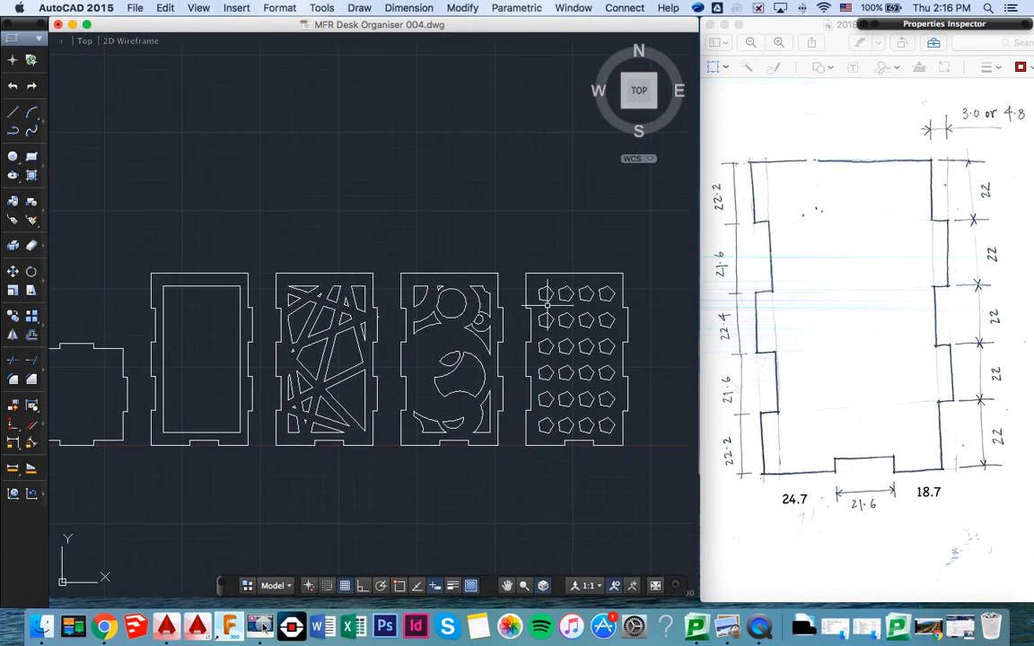
- Move the panel with the crossing-line pattern by its lower left corner to just above the small base panel, aligned with its left edge
click(267, 262)
click(389, 445)
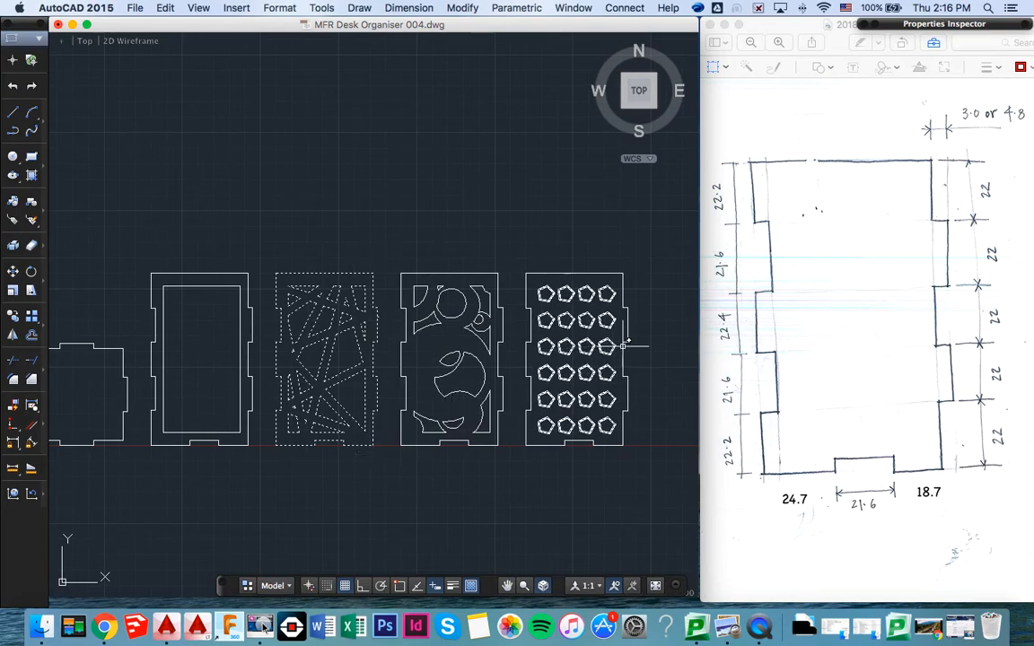
scroll(633, 346, left, 3)
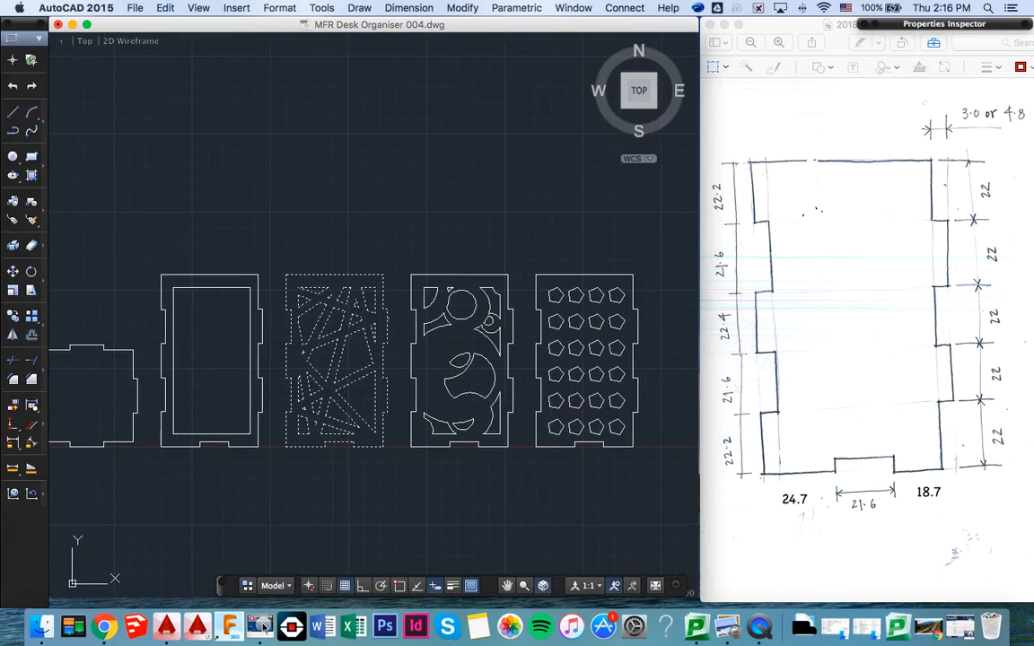
scroll(633, 346, left, 5)
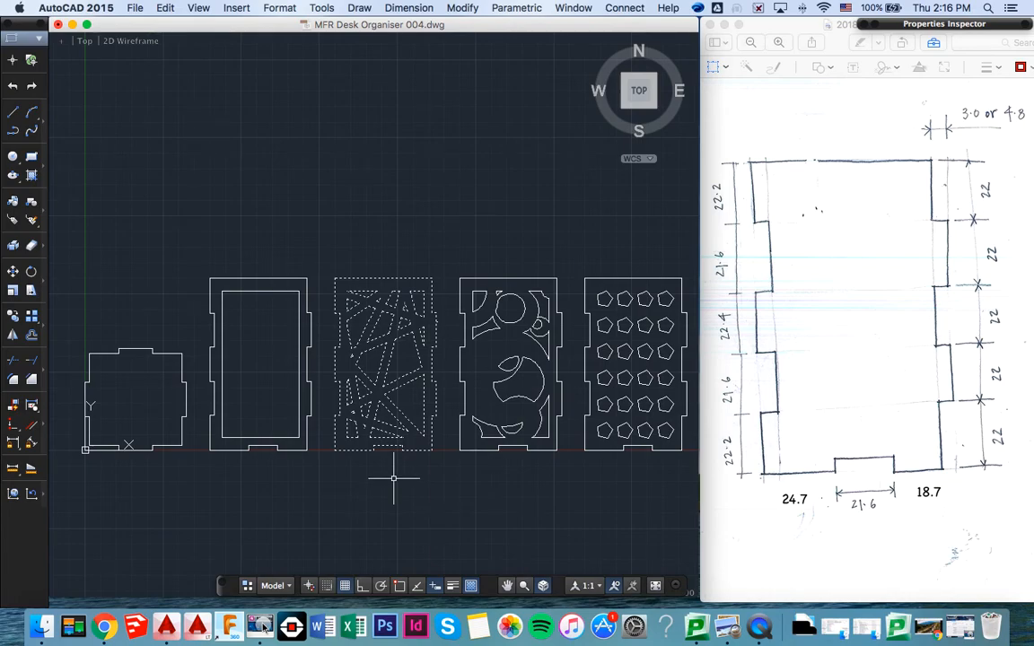
text(move)
key(Return)
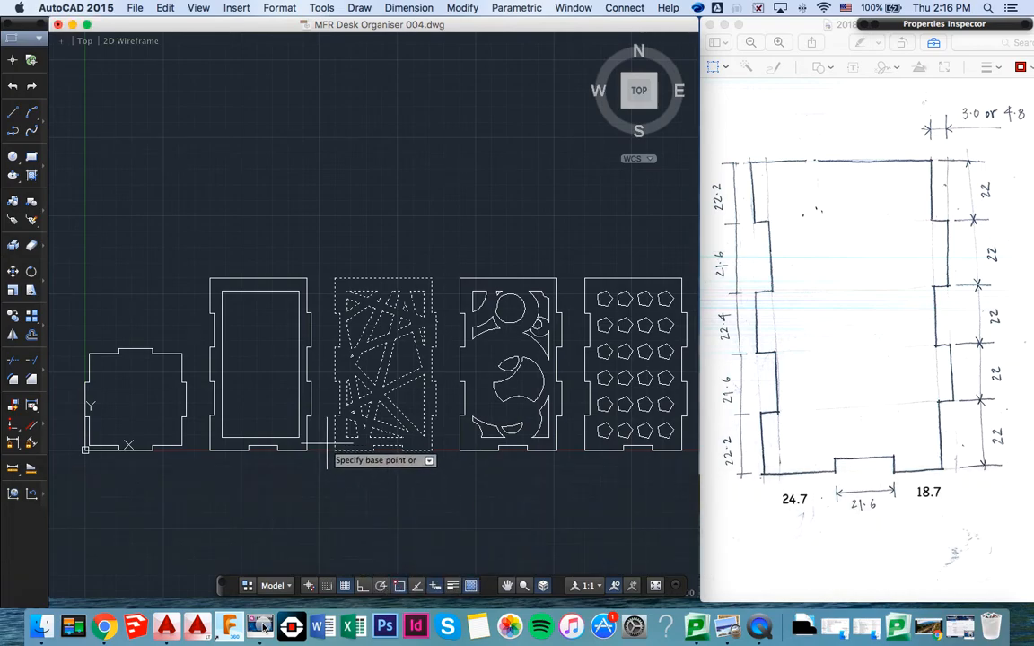
click(337, 448)
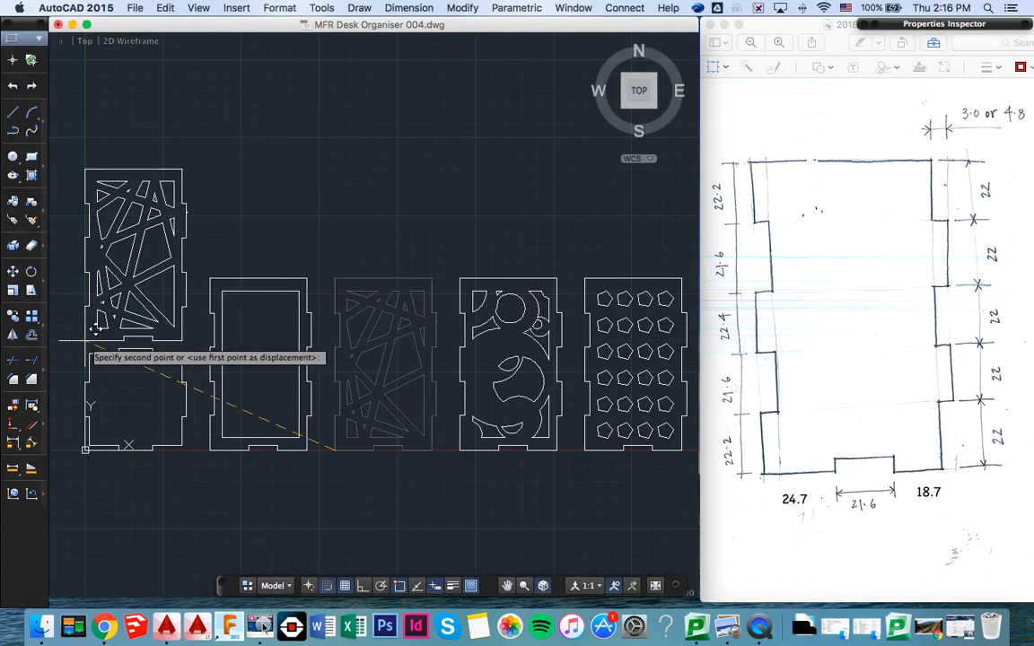
click(95, 331)
- Move the circle-pattern panel by its lower left corner to just above the crossing-line panel, leaving a small gap
scroll(431, 272, up, 1)
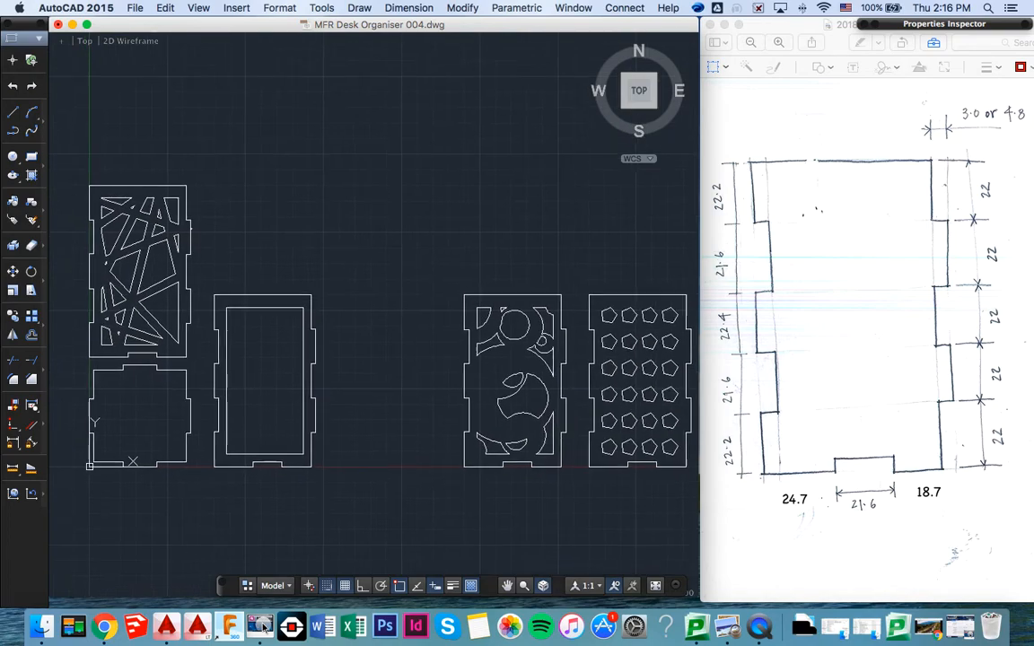
click(455, 277)
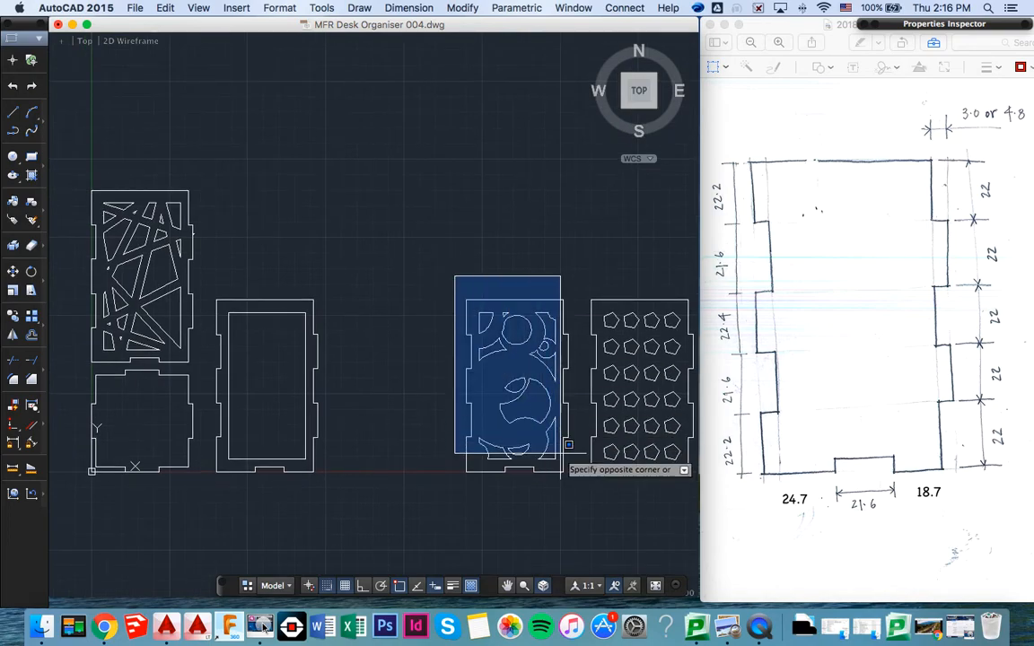
click(574, 482)
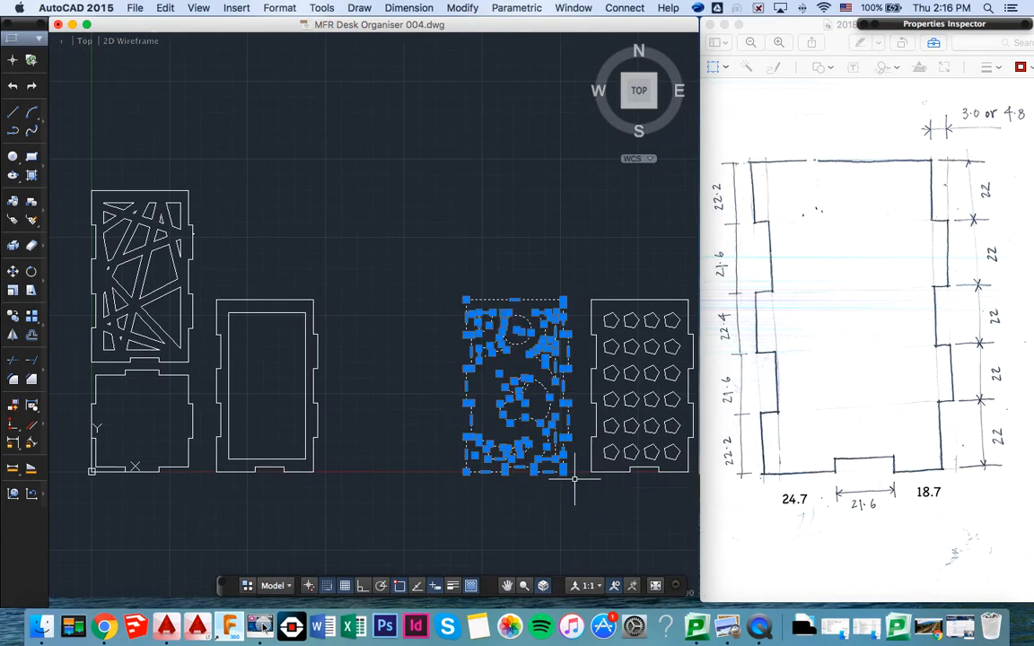
text(MOVE)
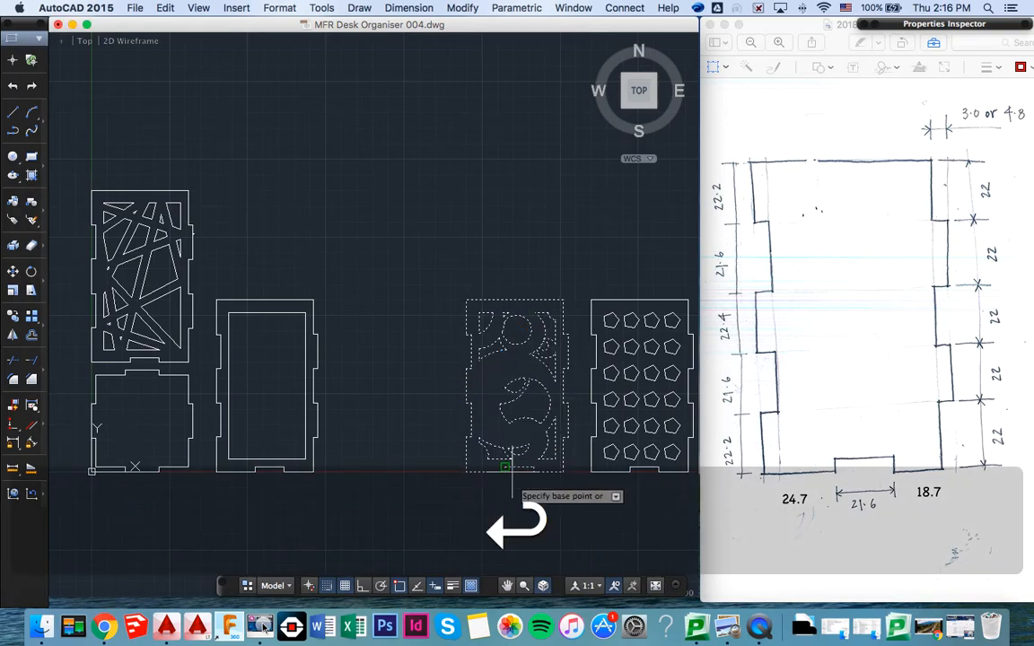
click(465, 471)
middle_drag(247, 225, 268, 295)
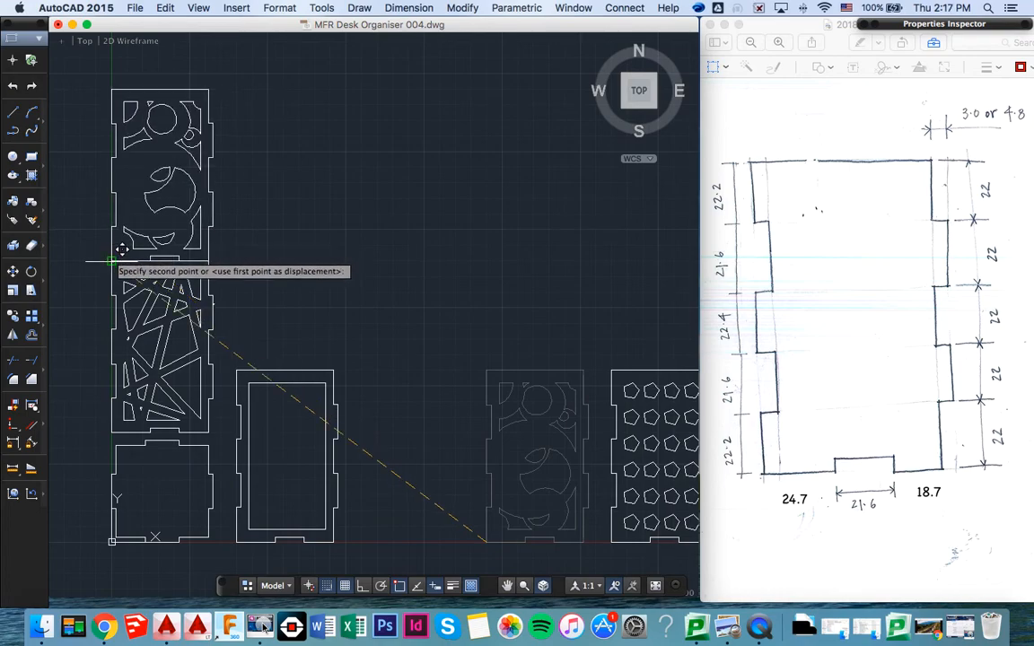
click(122, 234)
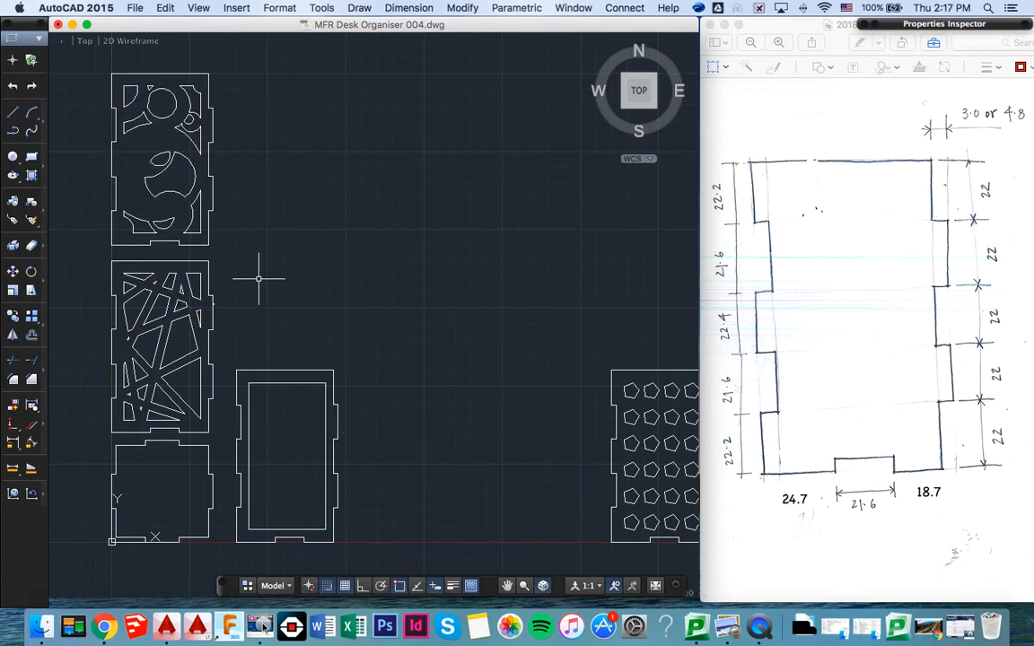
- Move the pentagon panel by its lower left corner to just above the circle-pattern panel, aligned with the stacked column
middle_drag(266, 277, 222, 316)
middle_drag(454, 326, 430, 305)
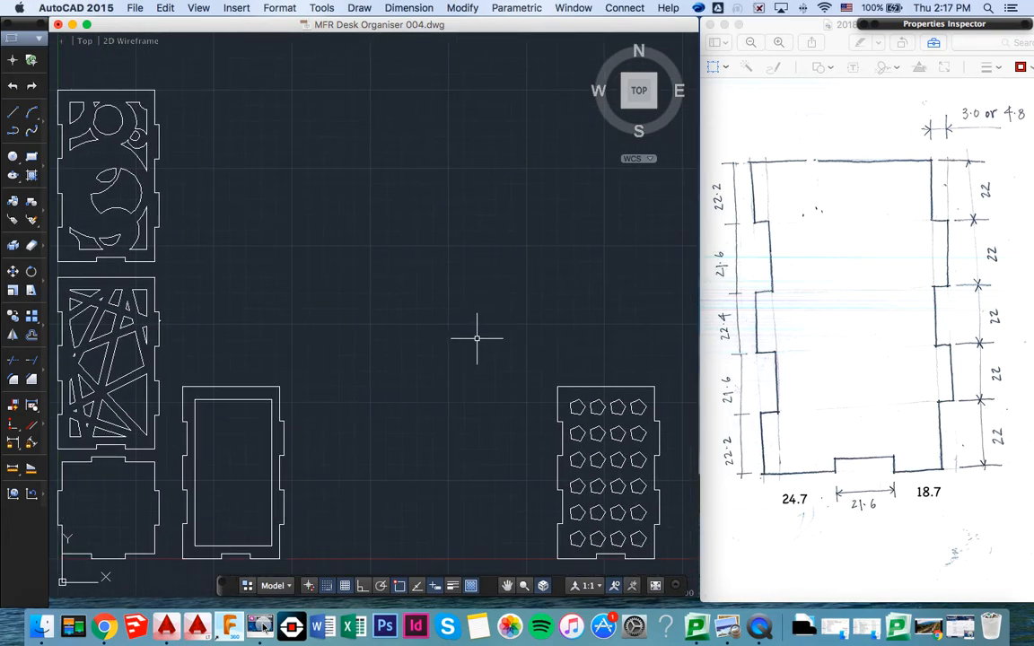
click(519, 349)
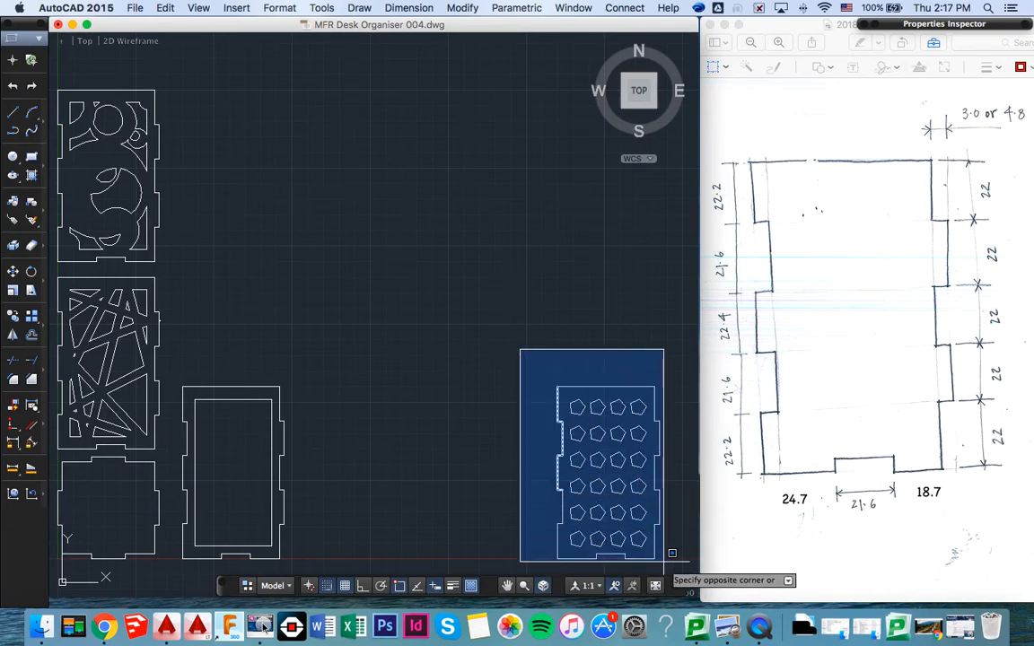
click(665, 566)
text(move)
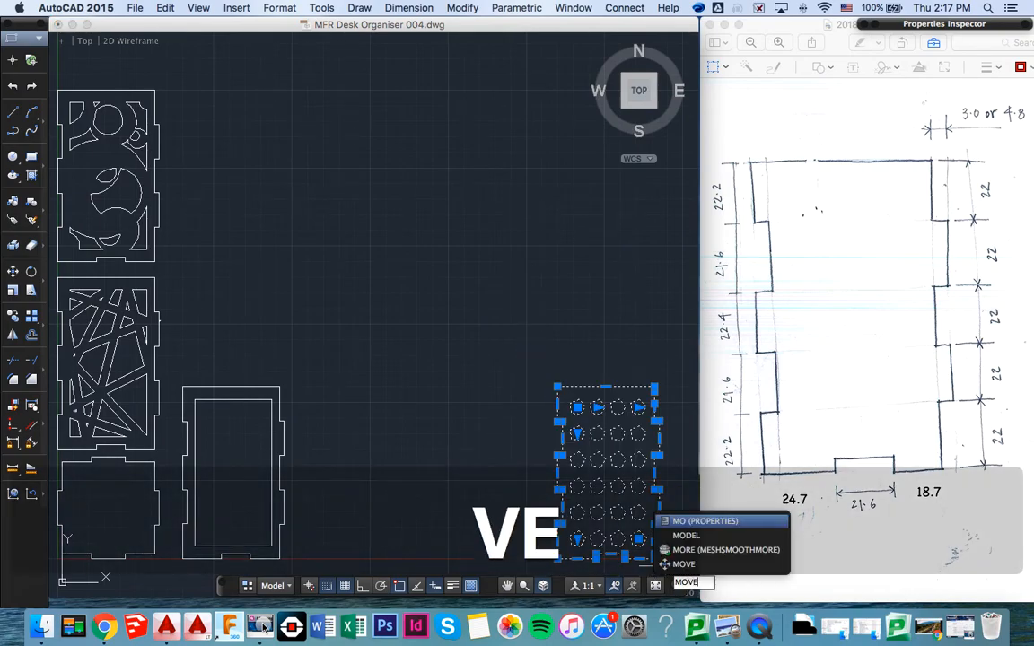
key(Return)
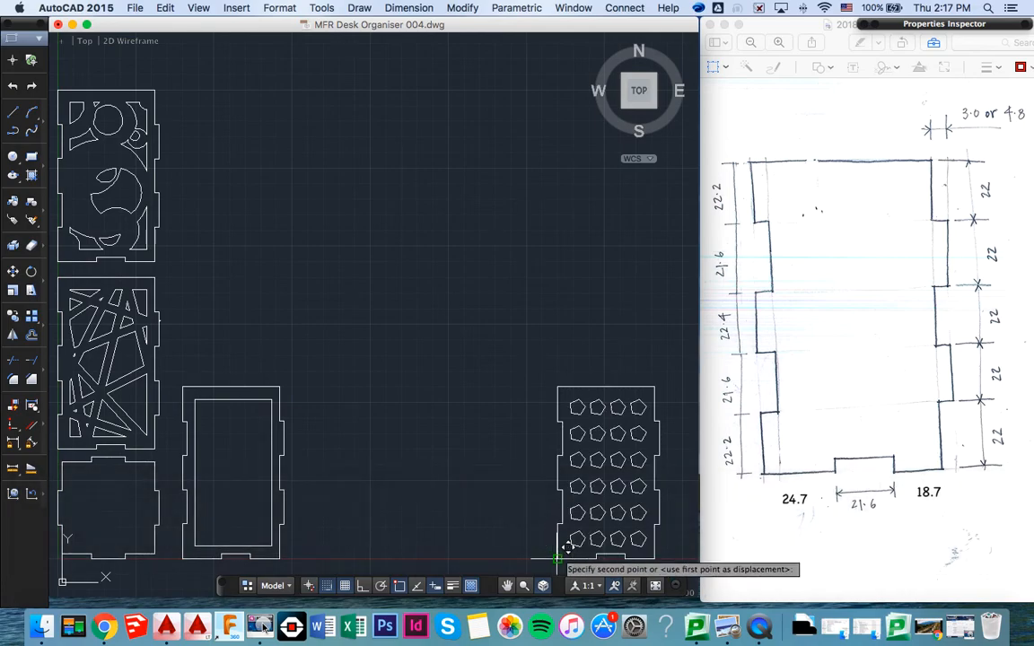
click(557, 556)
scroll(501, 416, up, 5)
scroll(501, 416, up, 8)
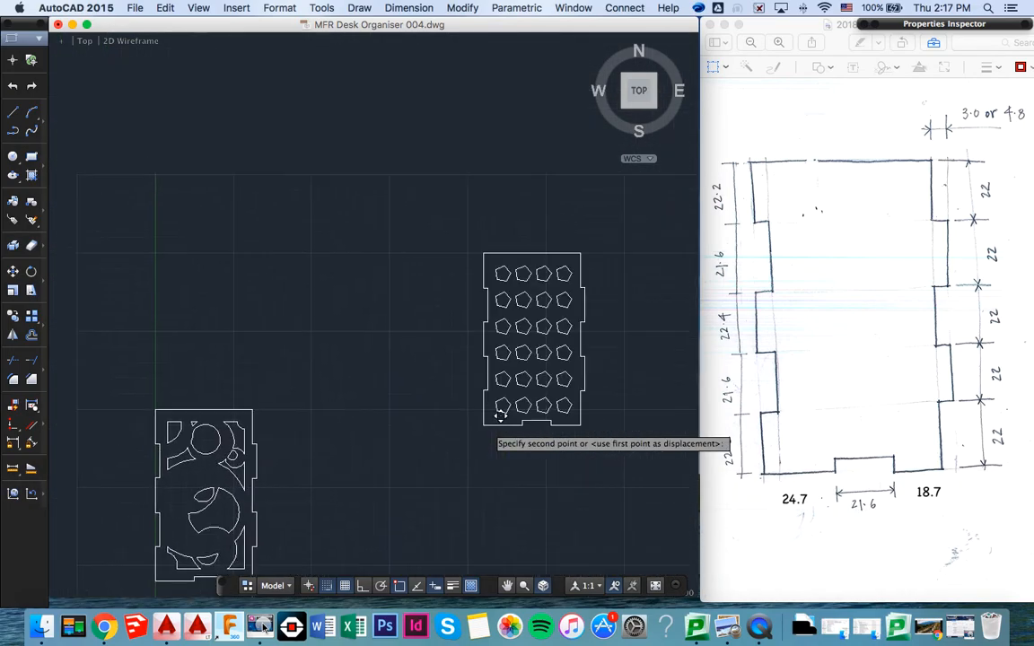
click(156, 400)
- Copy the pentagon panel with its cut-outs and paste the duplicate directly above the original in the column
scroll(275, 370, down, 1)
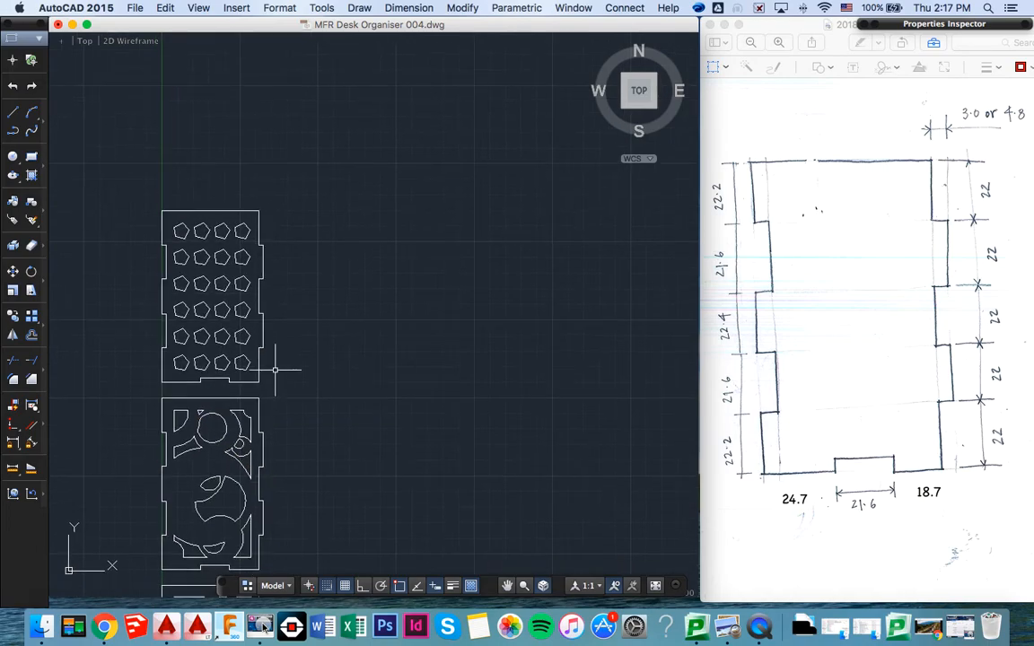
click(119, 188)
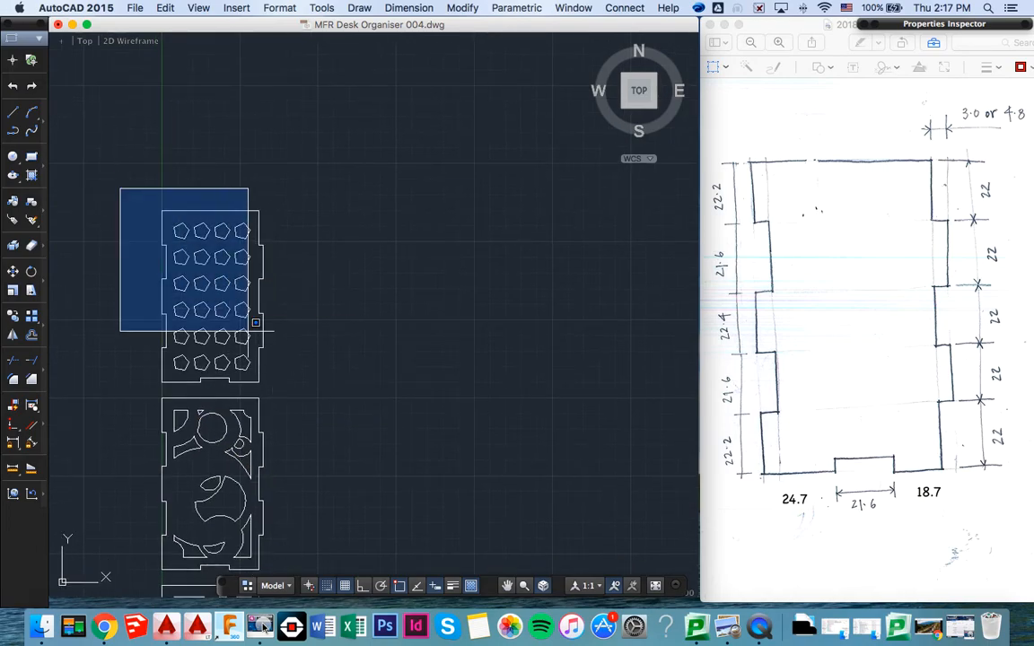
click(296, 392)
key(super+c)
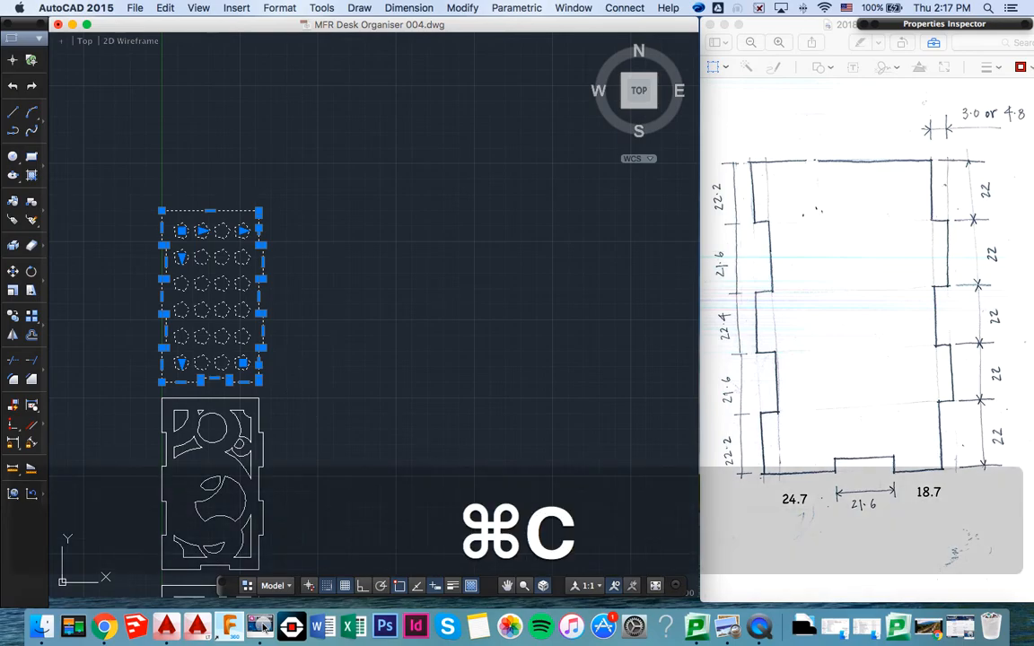
key(super+v)
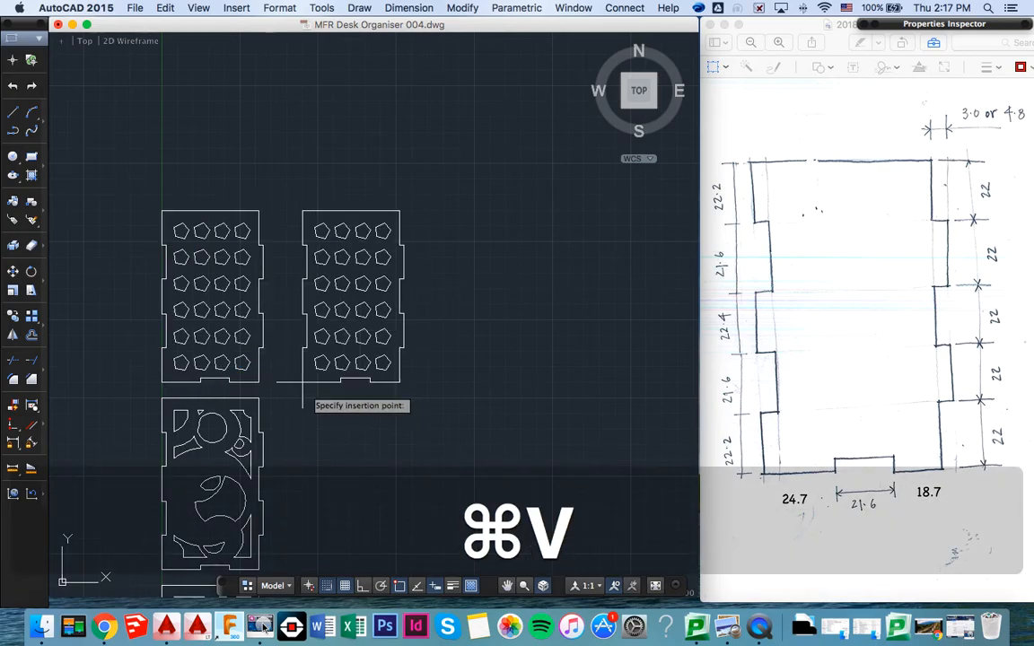
click(165, 203)
mouse_move(331, 245)
middle_down()
mouse_move(344, 316)
mouse_move(353, 269)
middle_up()
scroll(328, 267, down, 2)
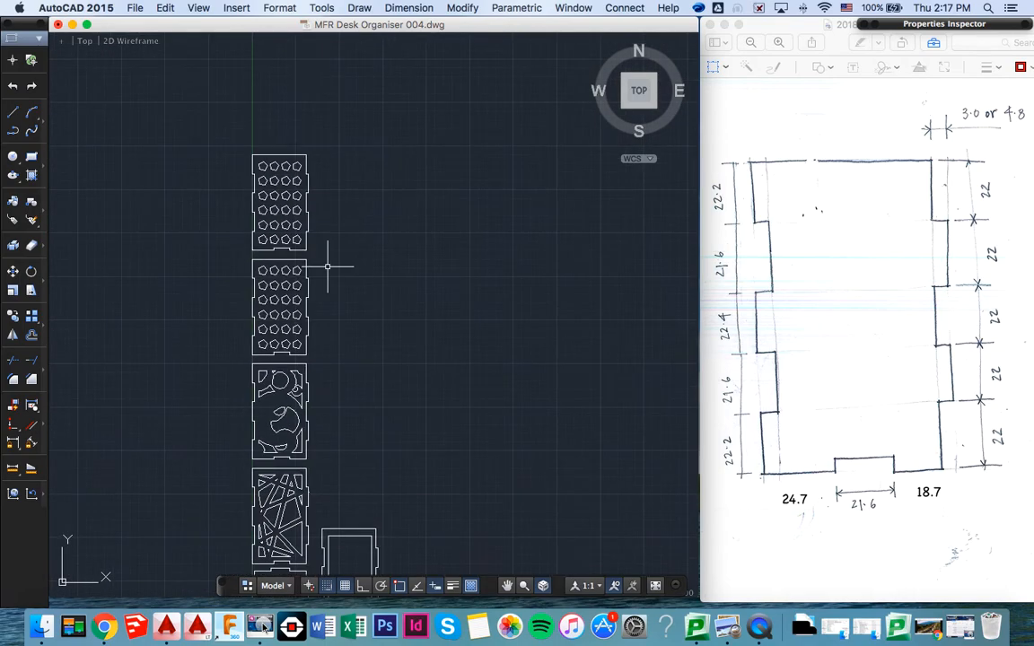
scroll(328, 266, down, 2)
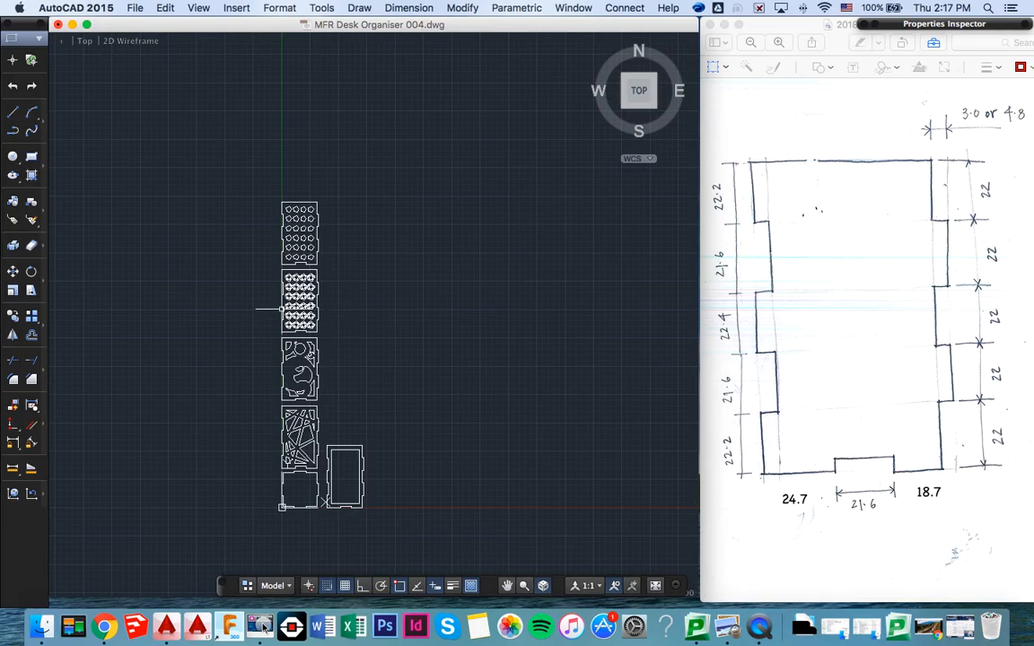
scroll(352, 263, up, 8)
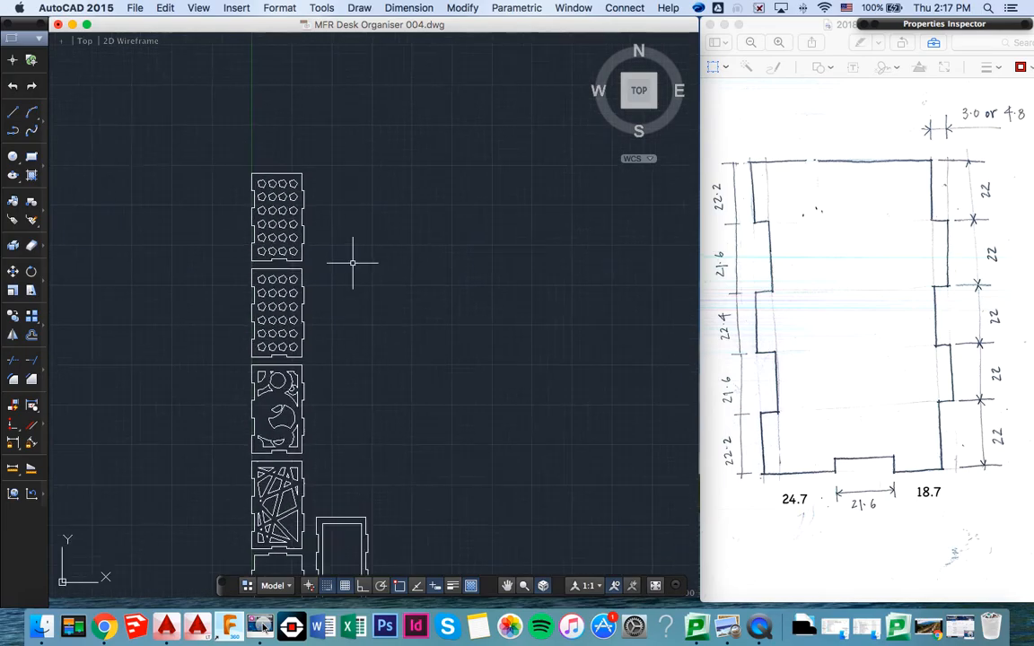
scroll(353, 263, left, 2)
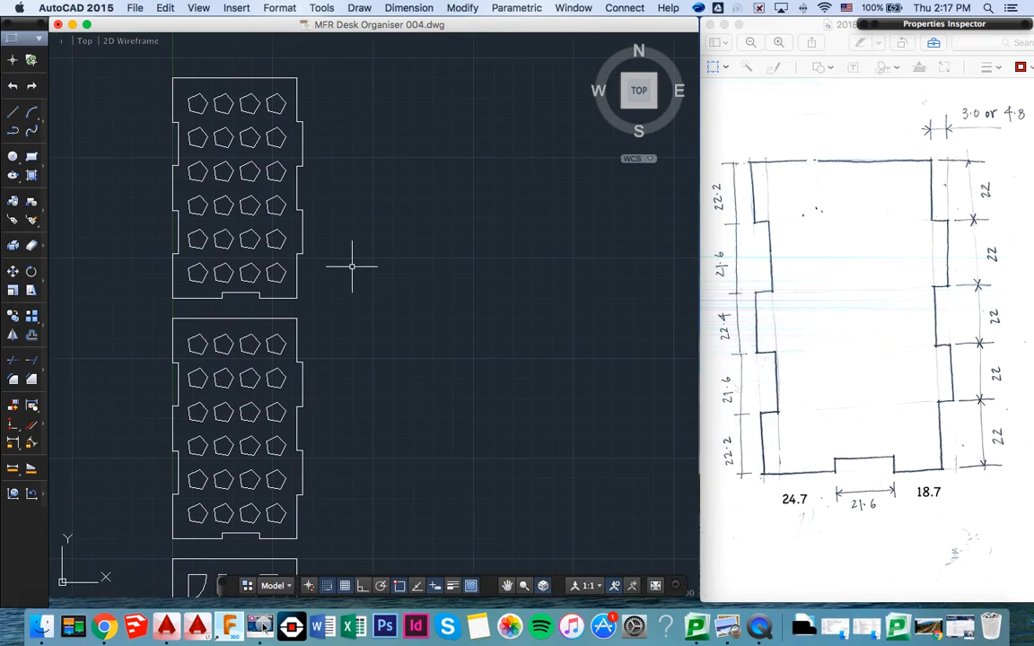
scroll(352, 266, down, 3)
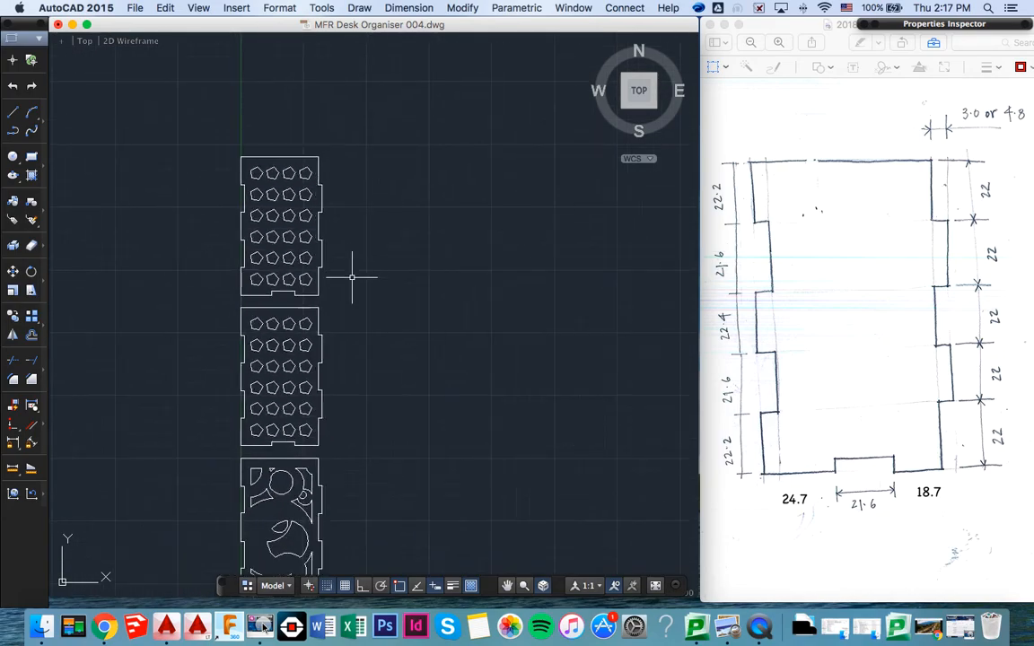
- Explode the two pentagon panels and their cut-outs at the upper end of the stacked column
scroll(352, 277, down, 3)
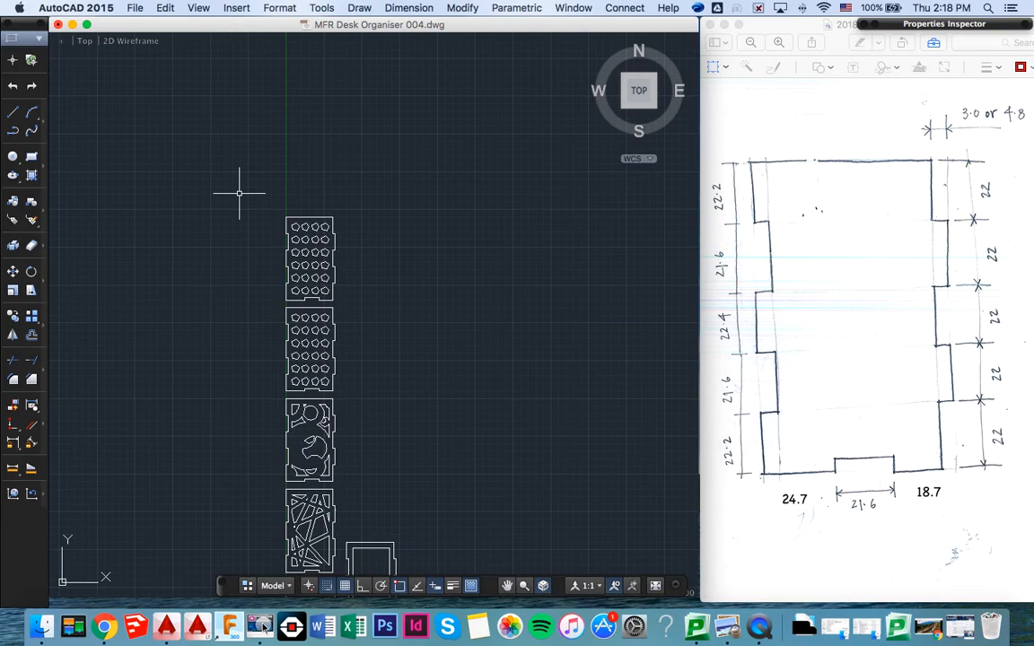
text(EXPL)
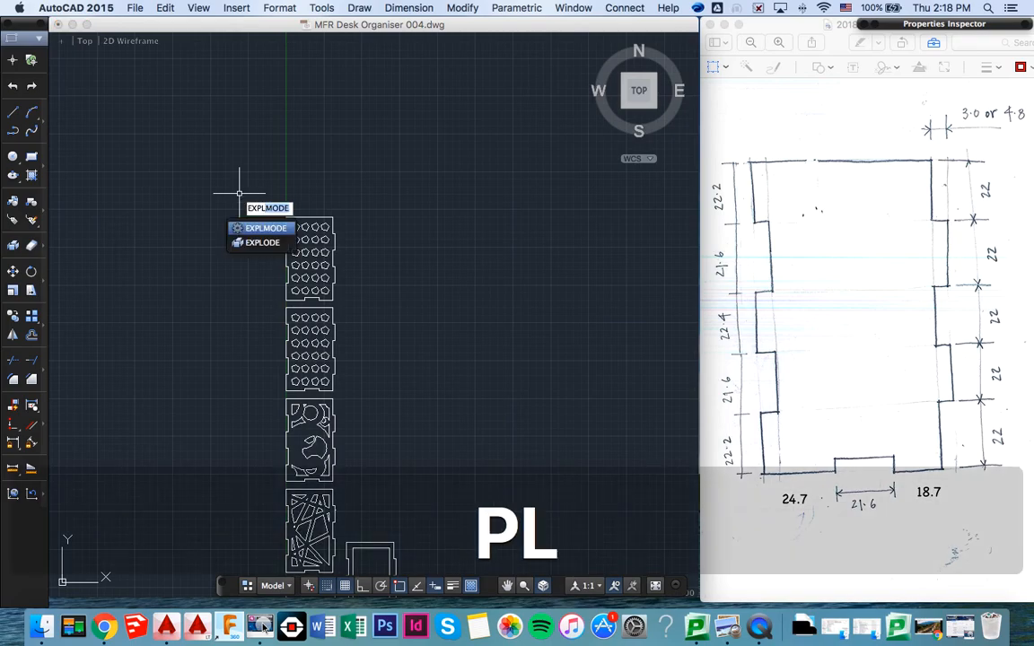
key(Down)
key(Return)
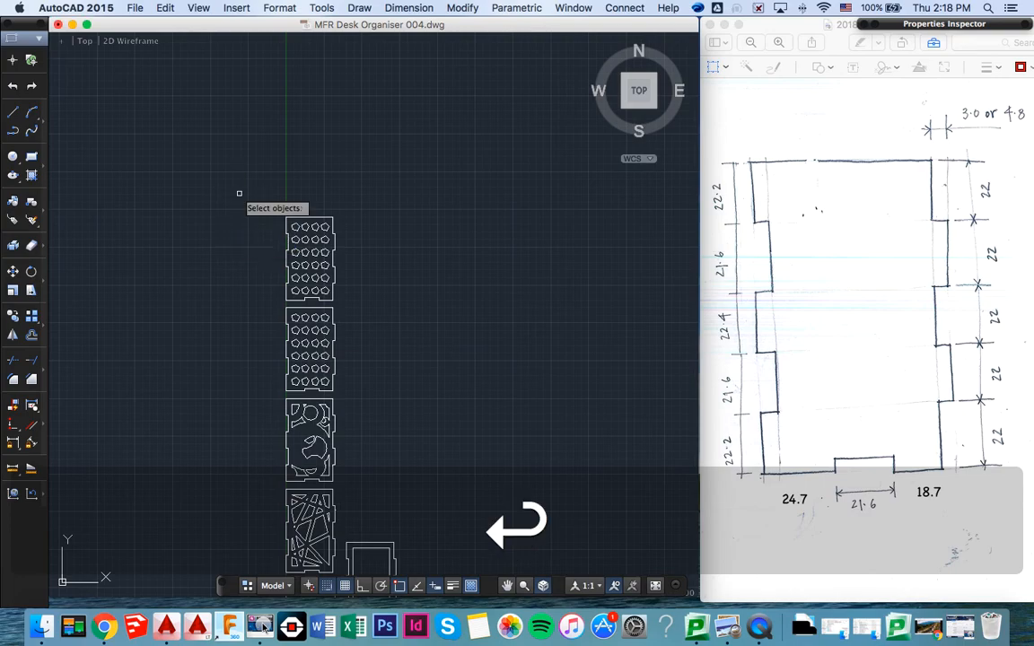
click(266, 193)
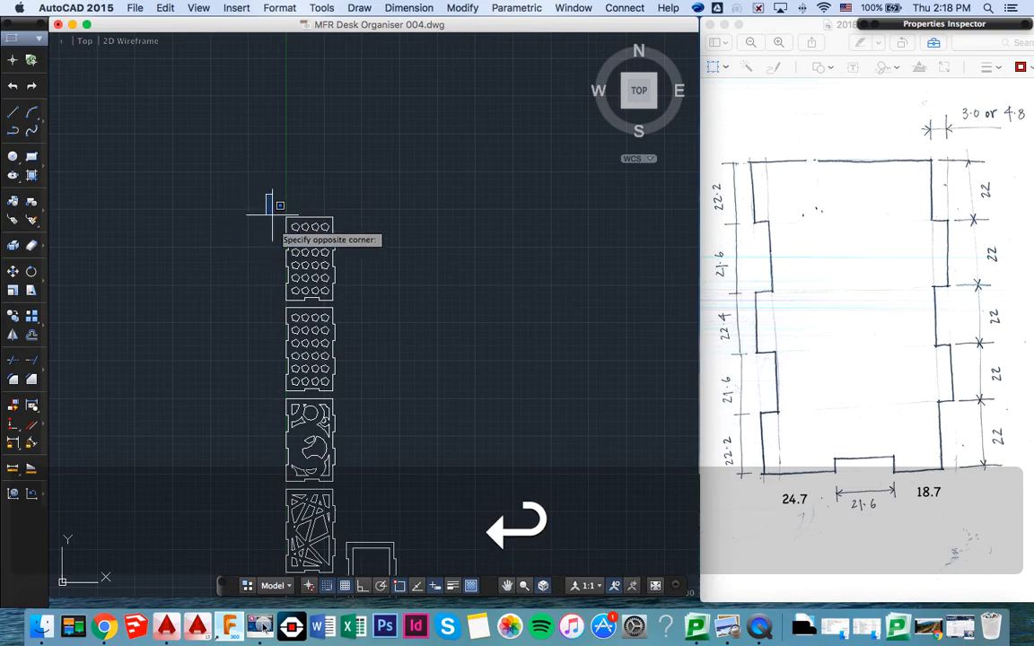
click(361, 388)
key(Return)
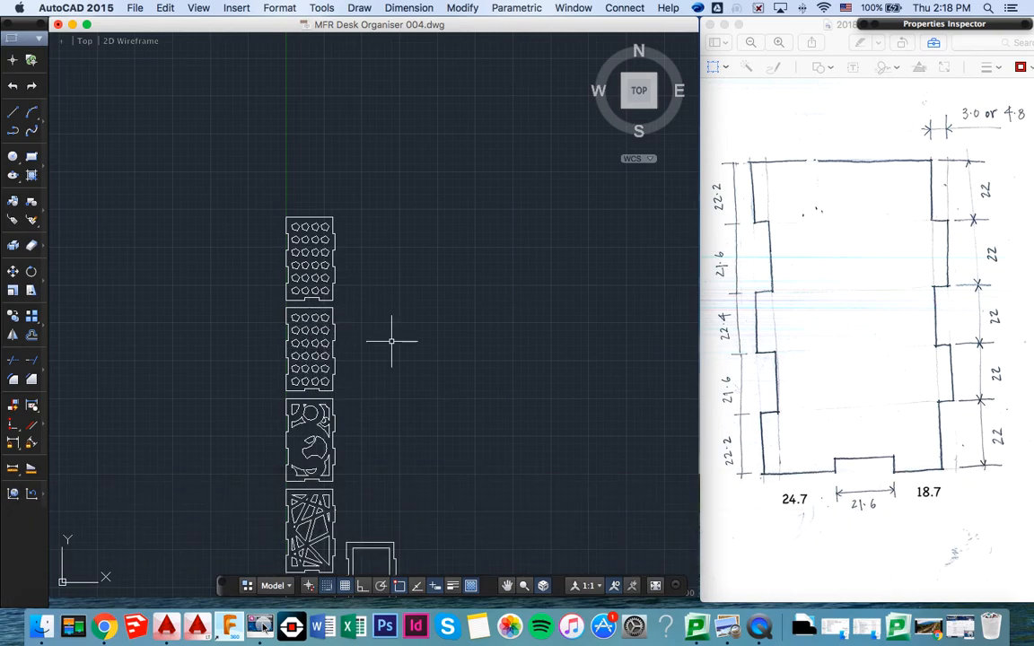
- Delete the leftover double-outlined panel that stands beside the stacked column near the base panel
scroll(391, 341, down, 2)
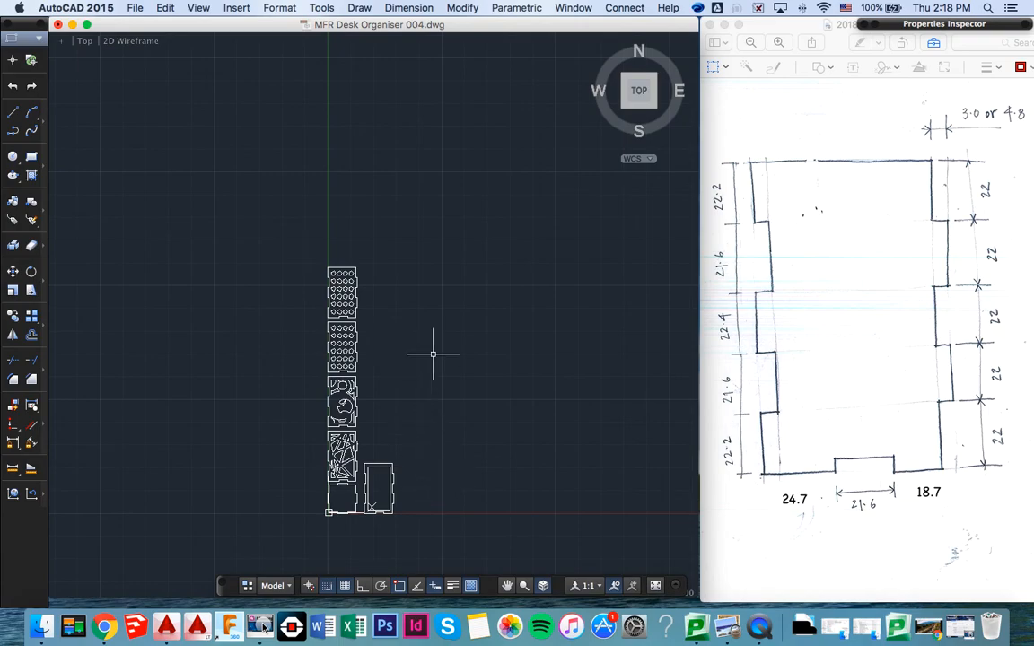
click(416, 529)
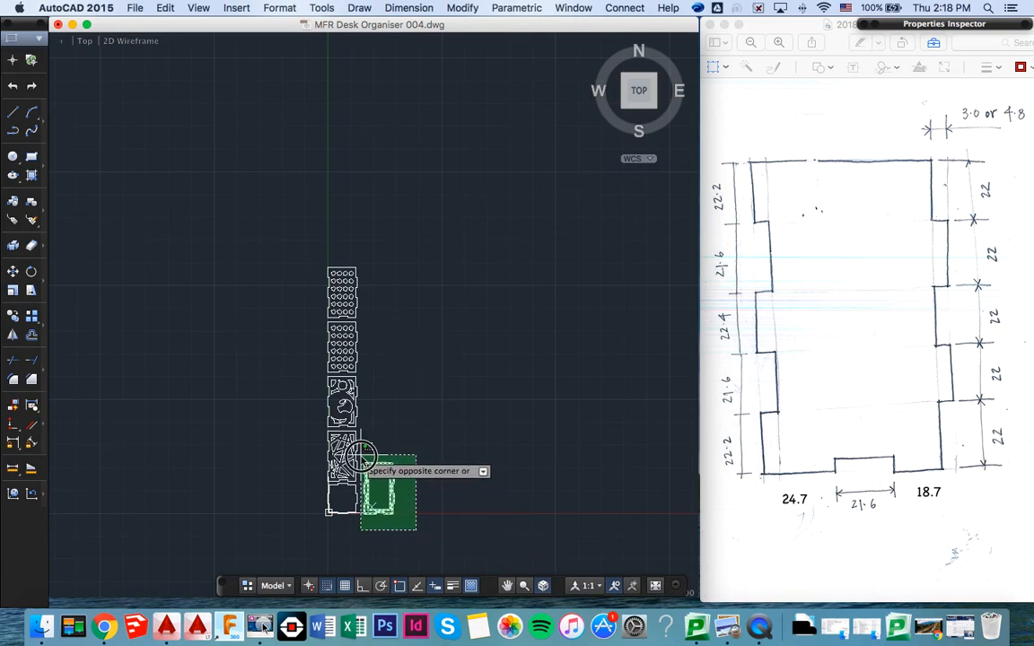
click(366, 462)
key(BackSpace)
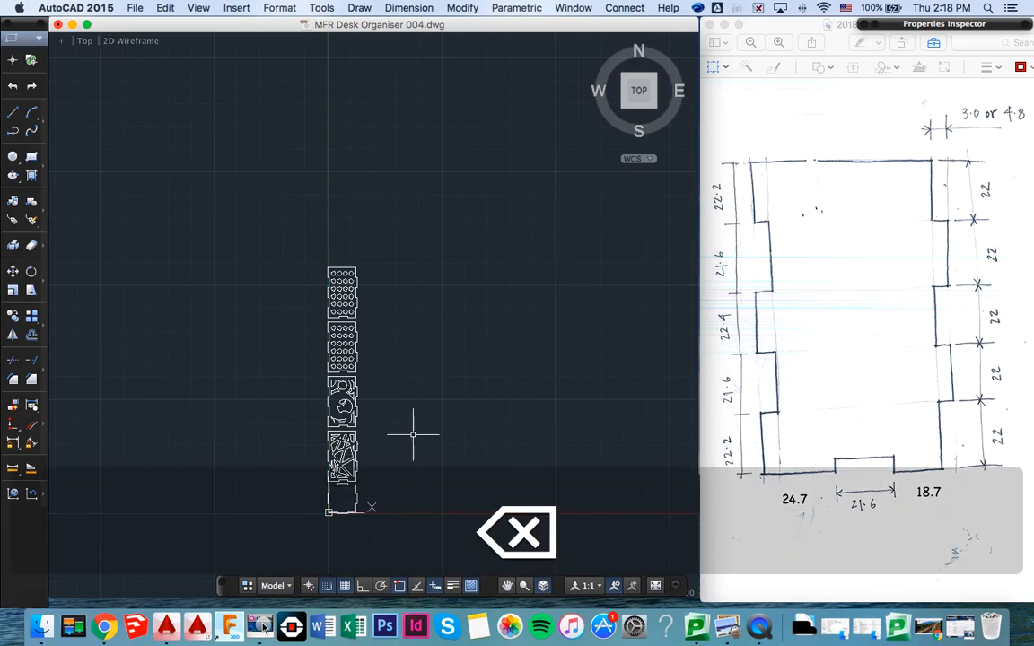
- Save the drawing as MFR Desk Organiser 004 on the Desktop in AutoCAD 2013 DXF (*.dxf) format
key(super+shift+s)
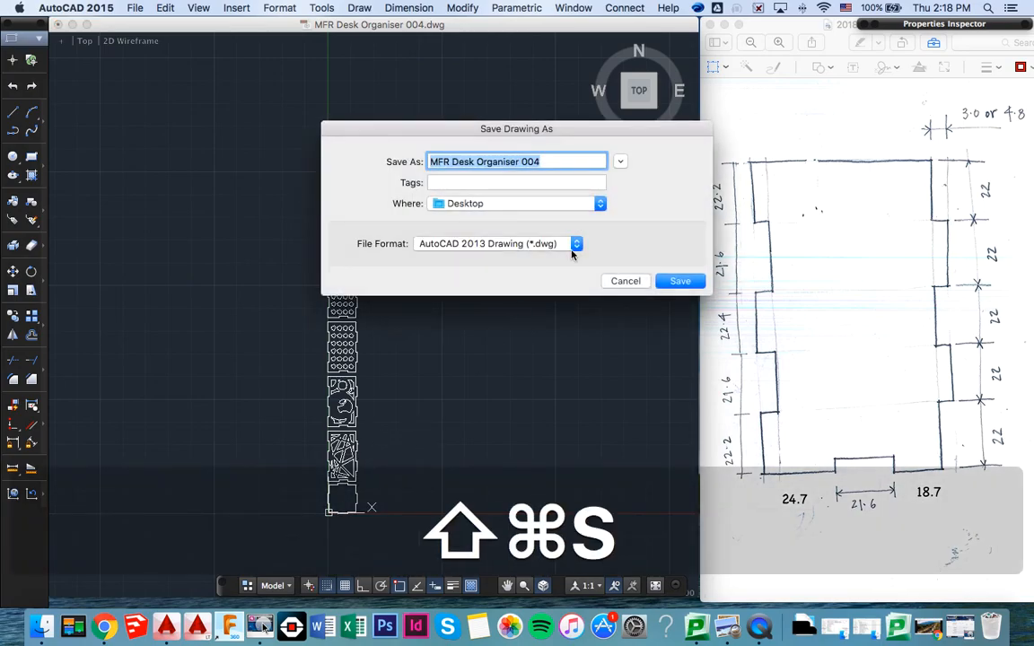
click(502, 243)
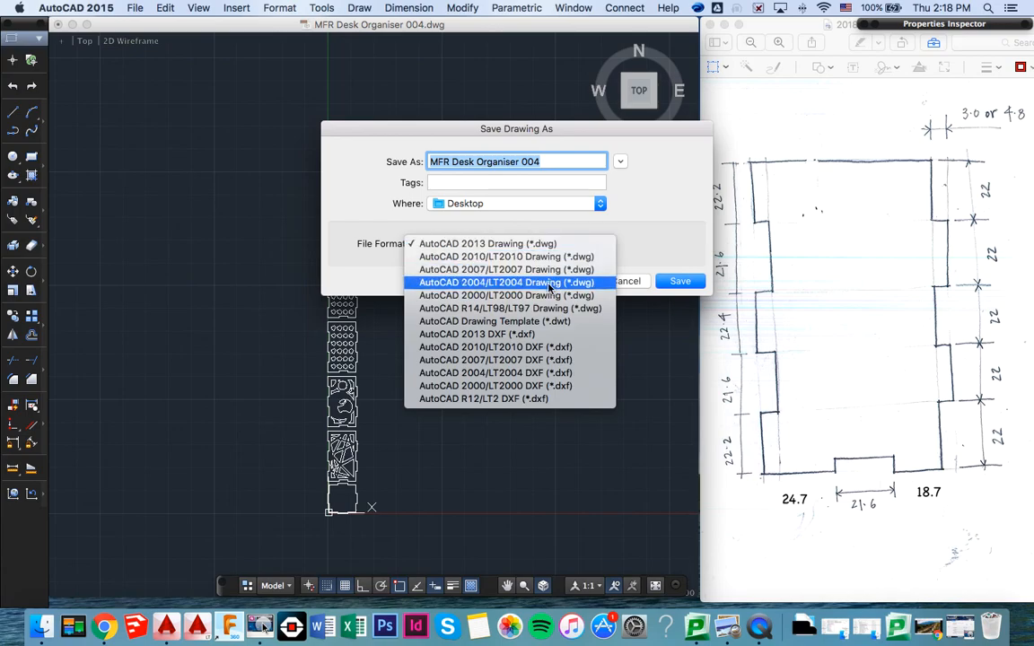
click(499, 333)
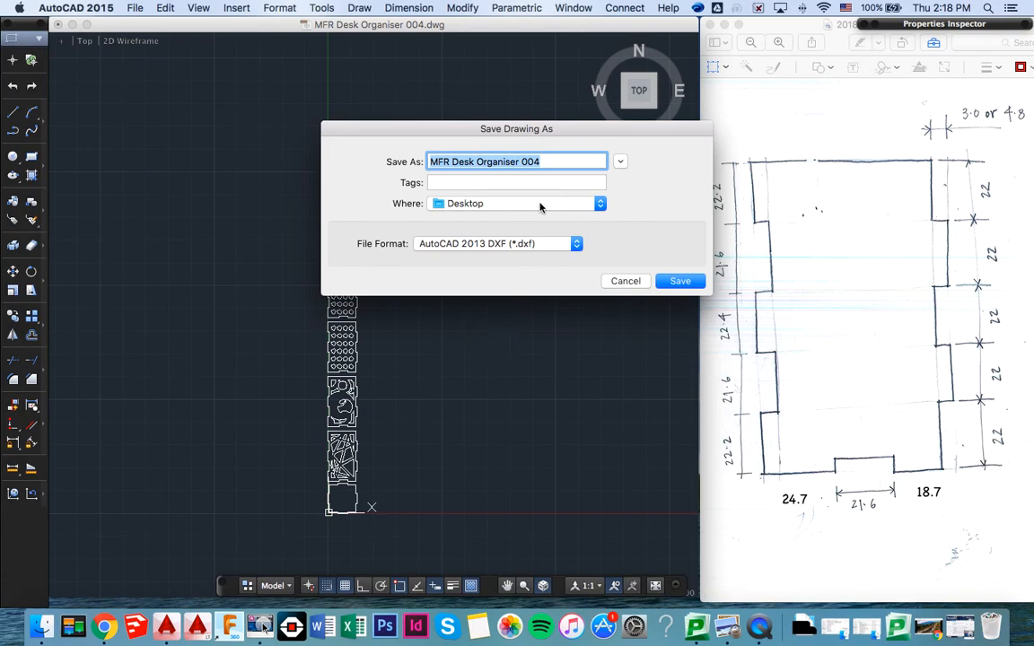
click(679, 282)
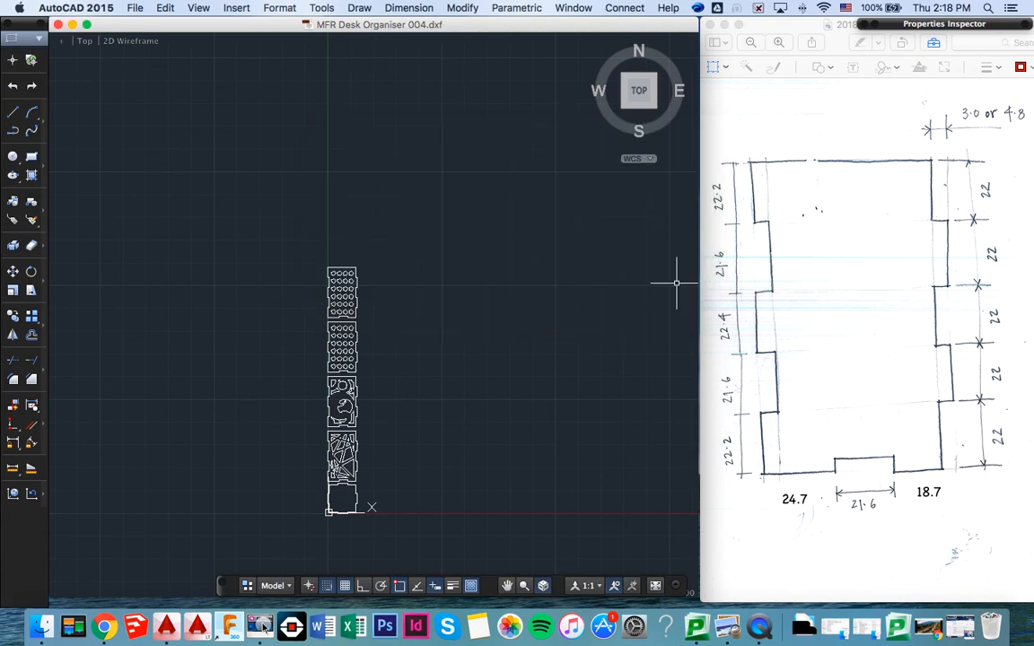